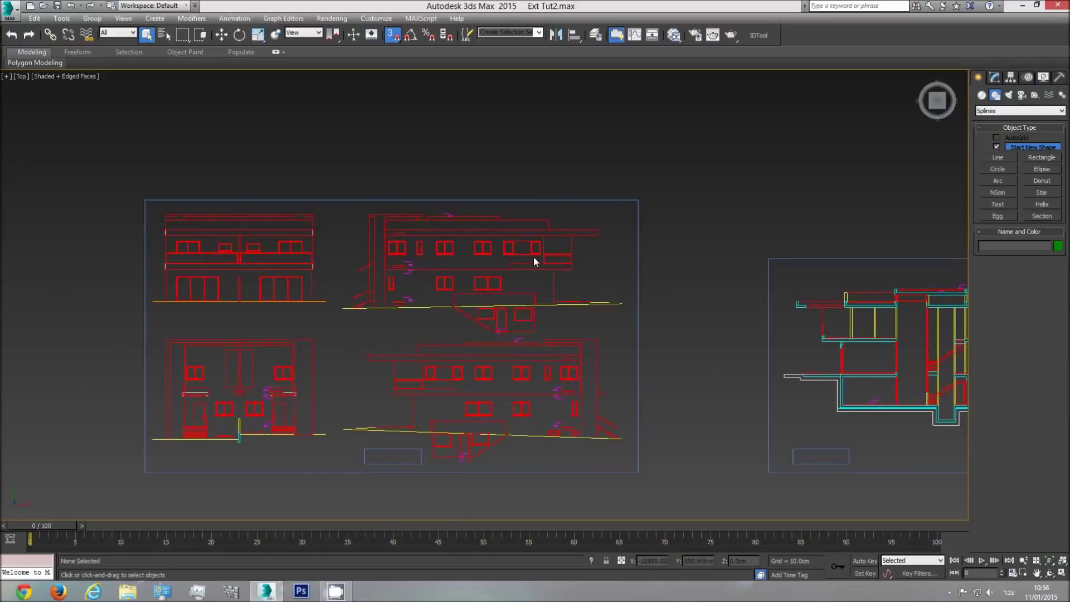
# - Look over the row of imported elevations, section and floor plans, ending at the floor plan beside the modelled storey
pyautogui.scroll(-2, 609, 422)
pyautogui.moveTo(609, 421); pyautogui.dragTo(356, 414, button='middle')
pyautogui.moveTo(552, 413); pyautogui.dragTo(241, 411, button='middle')
pyautogui.scroll(-1, 241, 411)
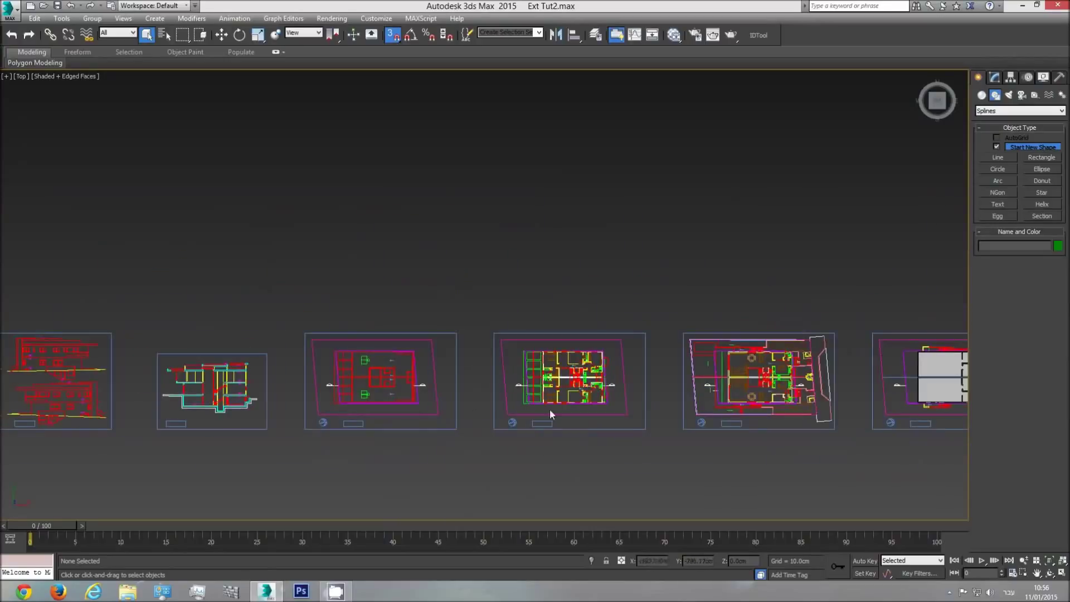
pyautogui.moveTo(542, 409); pyautogui.dragTo(441, 409, button='middle')
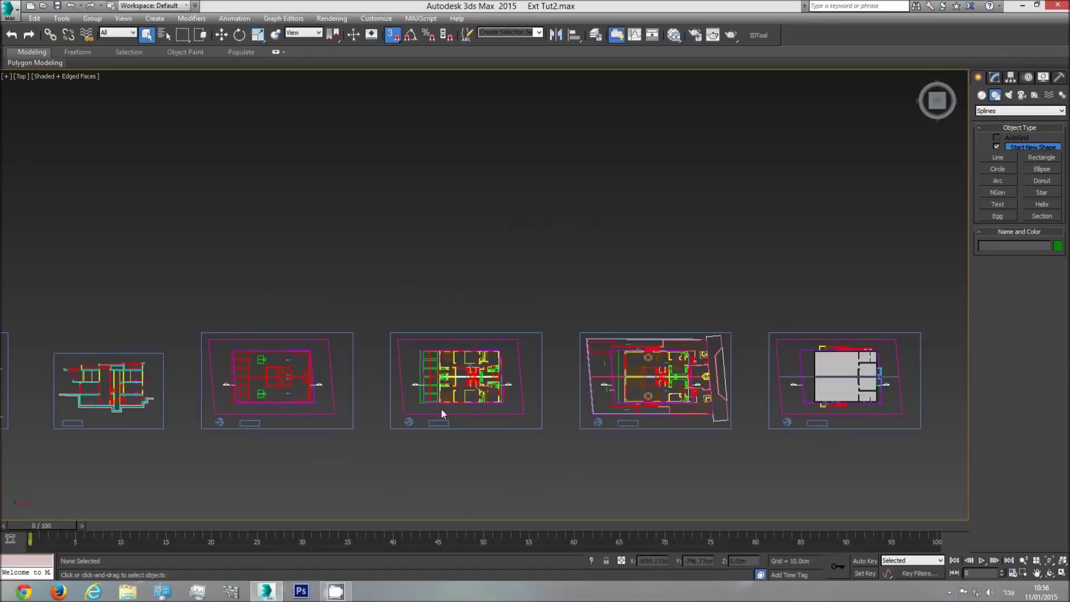
pyautogui.scroll(1, 621, 389)
pyautogui.moveTo(648, 390); pyautogui.dragTo(541, 389, button='middle')
pyautogui.scroll(1, 569, 383)
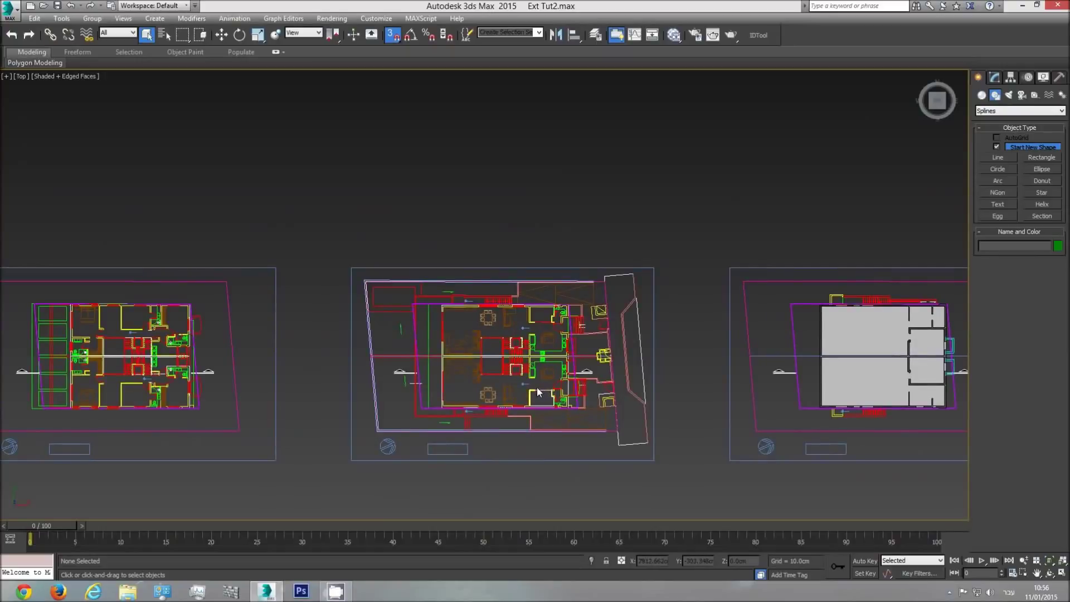
pyautogui.moveTo(537, 387); pyautogui.dragTo(457, 384, button='middle')
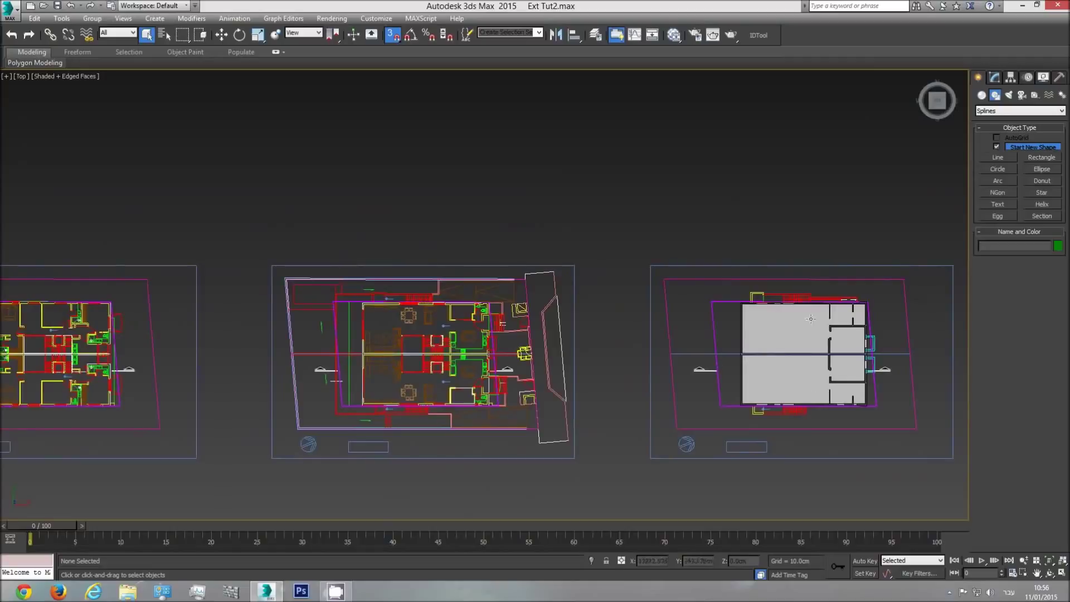
# - Examine the finished grey storey model and the neighbouring floor plan in the perspective view from several angles
pyautogui.press('p')
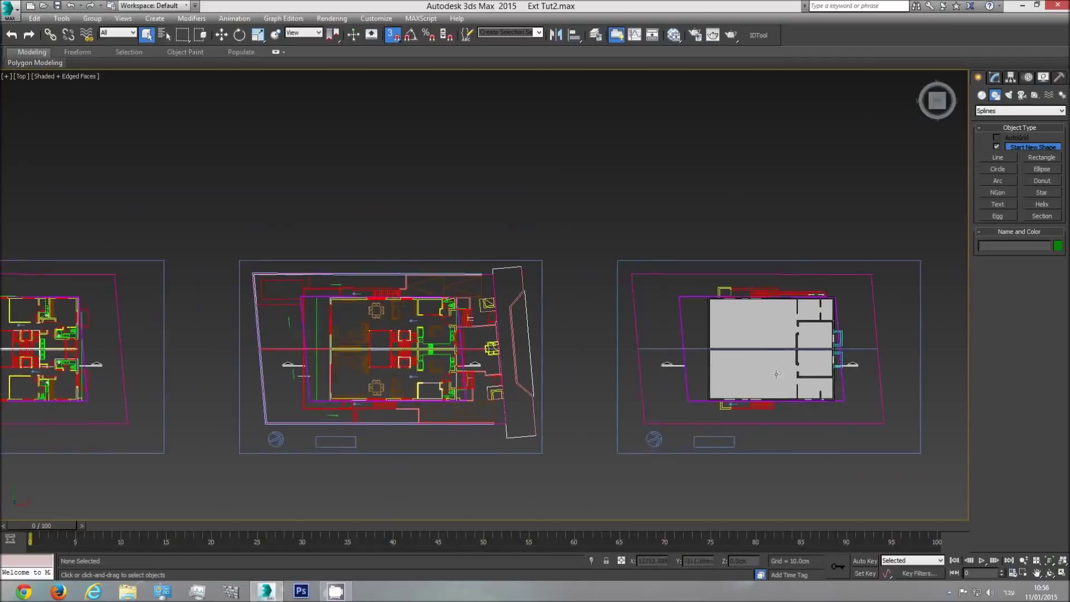
pyautogui.click(1049, 560)
pyautogui.click(1049, 573)
pyautogui.moveTo(403, 184); pyautogui.dragTo(398, 214)
pyautogui.moveTo(496, 296); pyautogui.dragTo(519, 222)
pyautogui.moveTo(549, 240); pyautogui.dragTo(365, 315, button='middle')
pyautogui.scroll(4, 367, 316)
pyautogui.scroll(5, 390, 311)
pyautogui.moveTo(483, 292); pyautogui.dragTo(449, 365, button='middle')
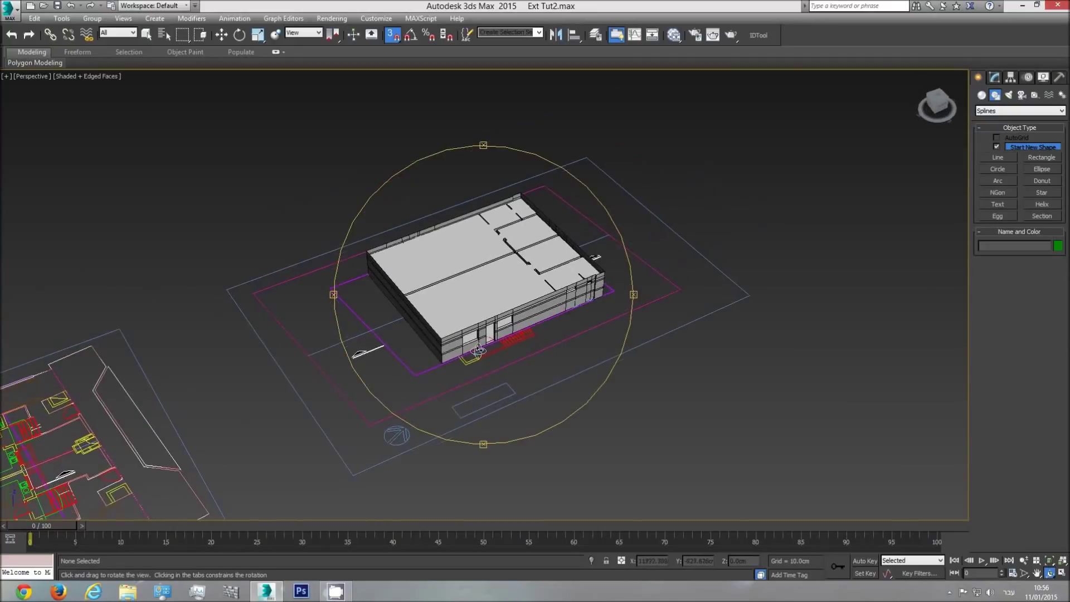
pyautogui.moveTo(449, 365); pyautogui.dragTo(471, 339)
pyautogui.moveTo(476, 368); pyautogui.dragTo(531, 317, button='middle')
pyautogui.scroll(5, 534, 312)
pyautogui.scroll(-5, 523, 316)
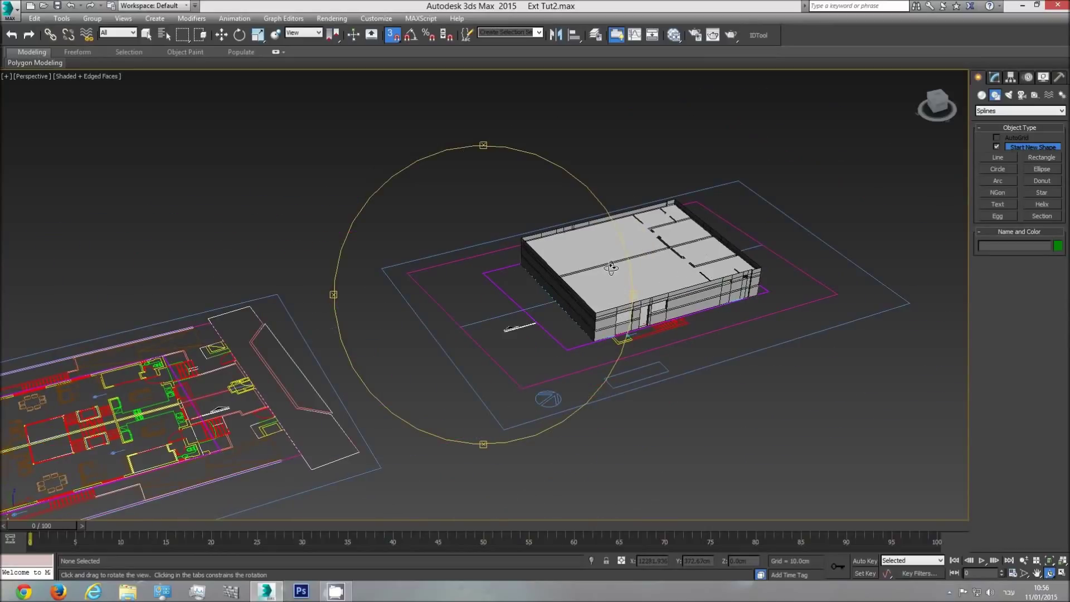
pyautogui.moveTo(533, 300); pyautogui.dragTo(682, 272, button='middle')
pyautogui.moveTo(369, 375); pyautogui.dragTo(509, 333)
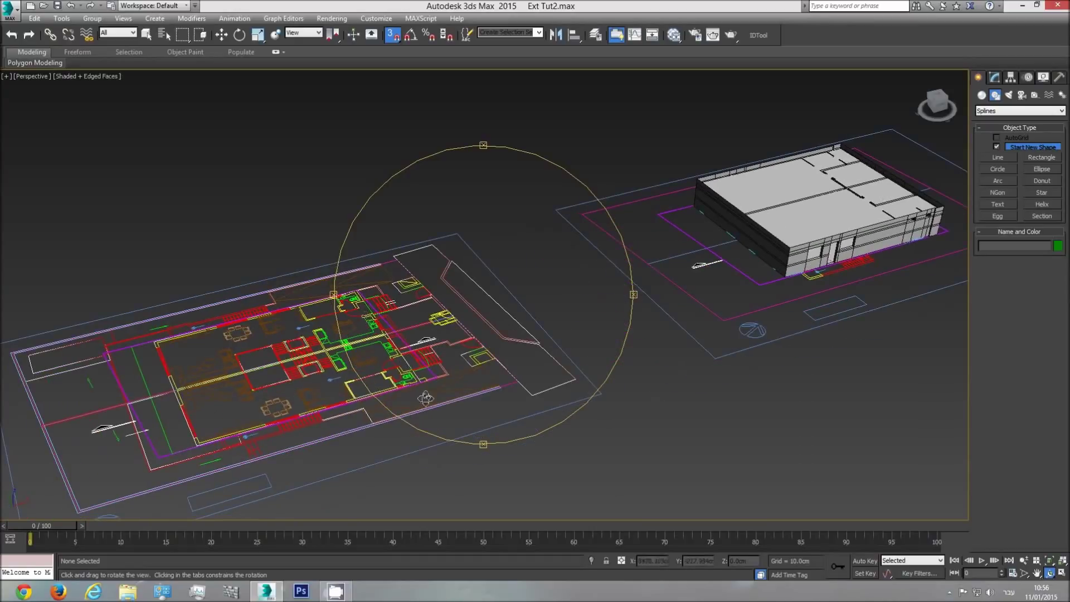
# - Return to the top view and check which snap types are enabled in the grid and snap settings
pyautogui.press('t')
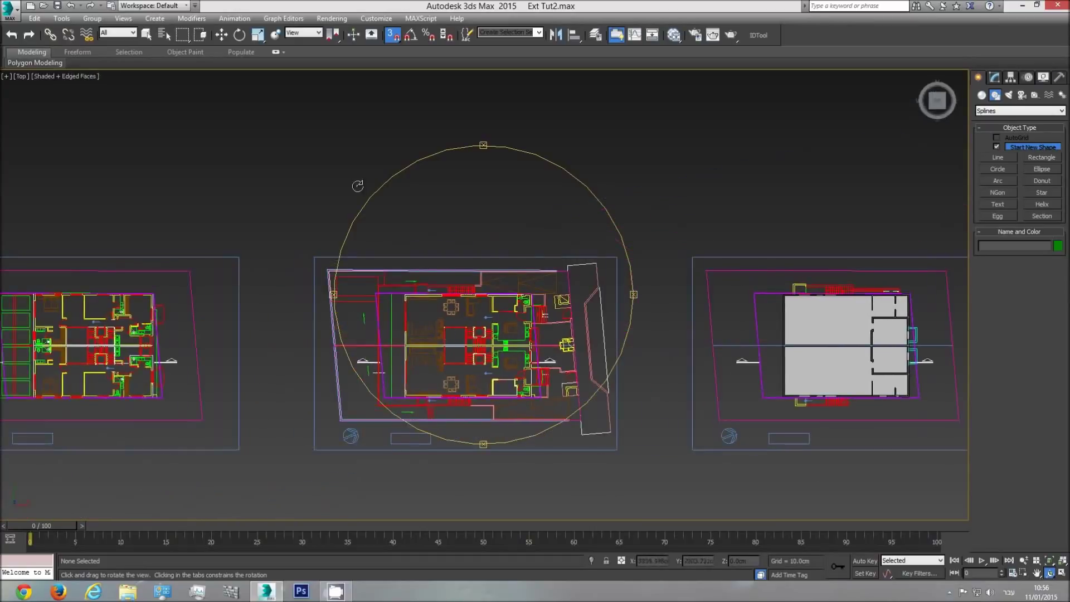
pyautogui.rightClick(393, 37)
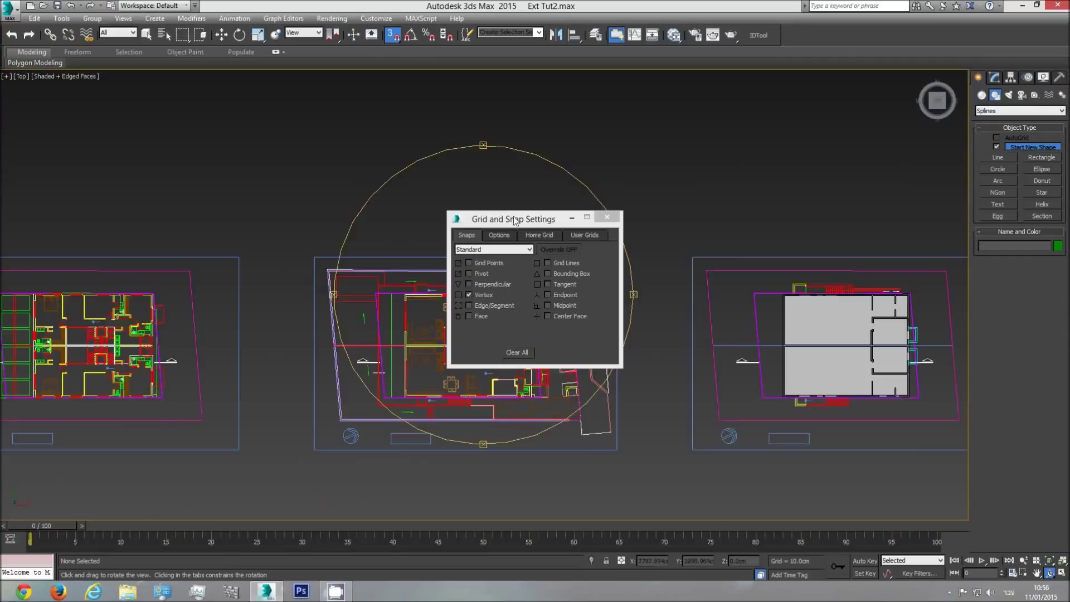
pyautogui.click(607, 216)
# - Start a vertex-snapped Line at the floor plan's upper-left outer wall corner and trace down past the first large window opening
pyautogui.scroll(4, 437, 264)
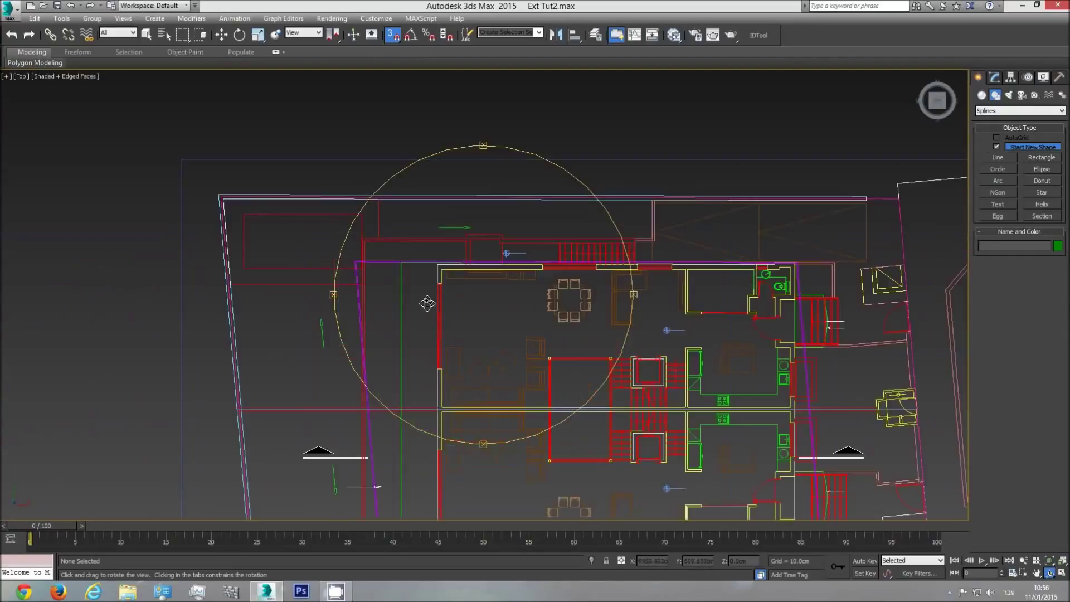
pyautogui.click(1003, 158)
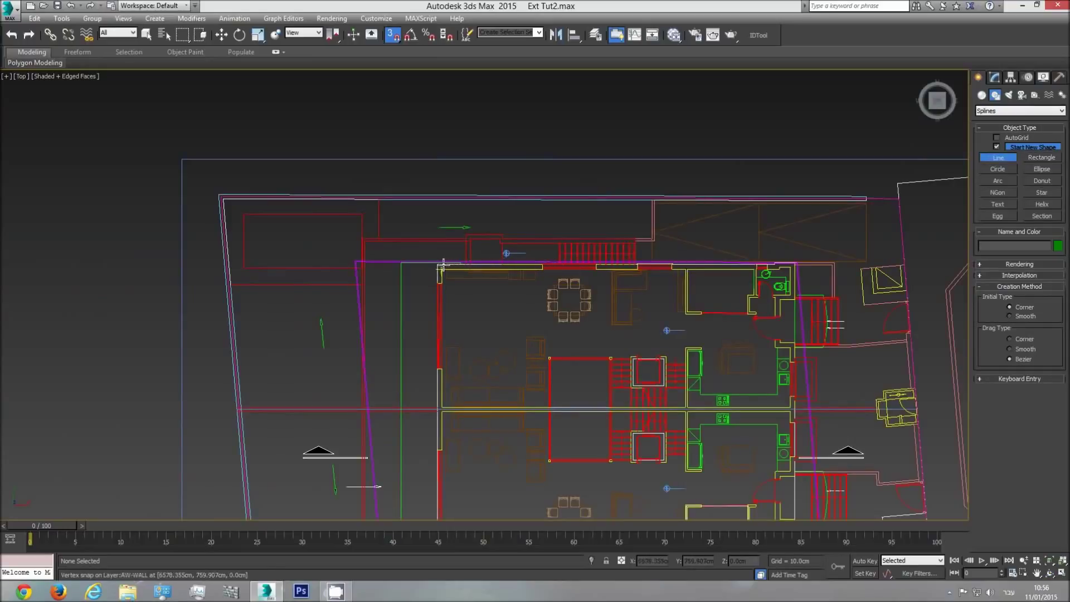
pyautogui.scroll(4, 431, 273)
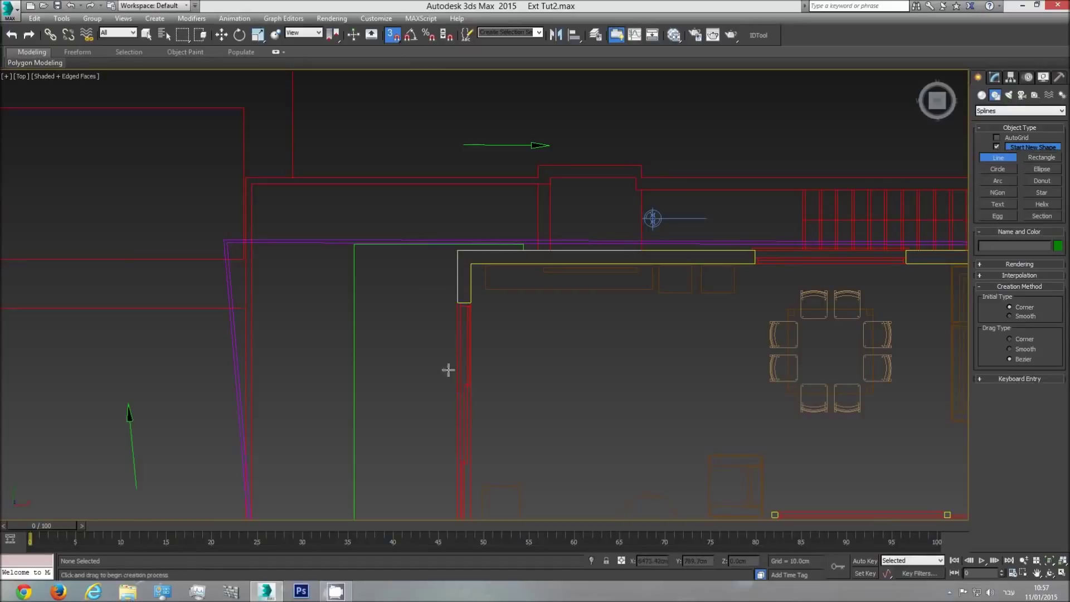
pyautogui.click(451, 254)
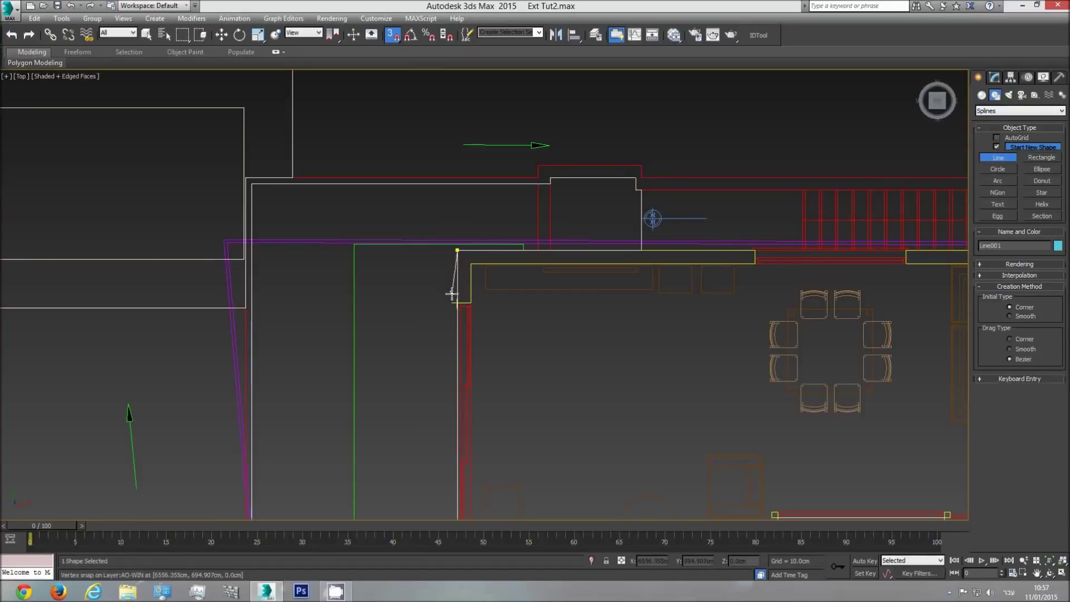
pyautogui.click(452, 297)
pyautogui.moveTo(445, 360); pyautogui.dragTo(425, 175, button='middle')
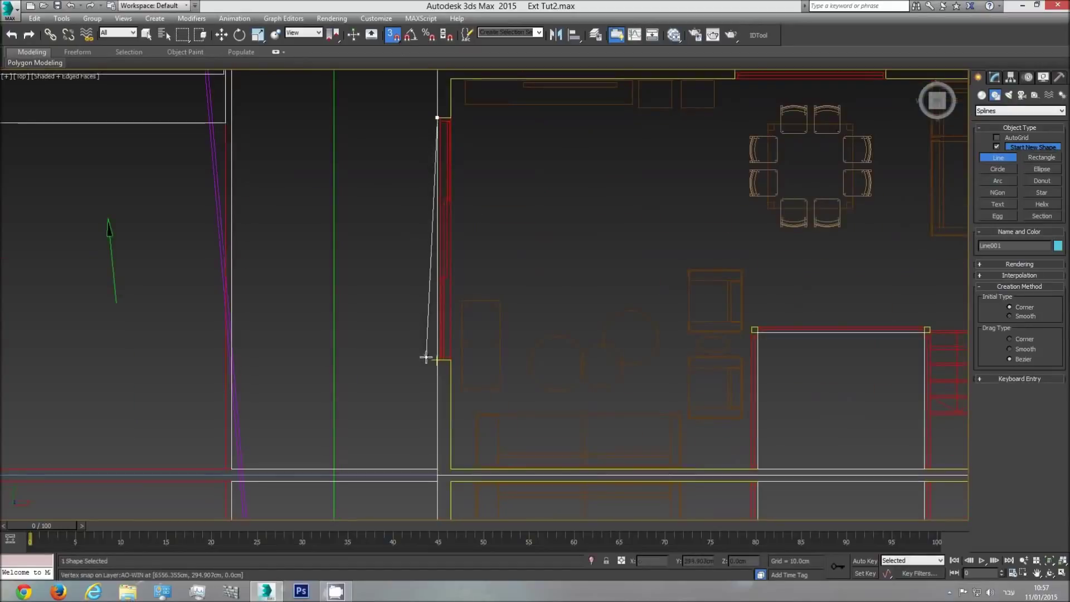
pyautogui.click(430, 361)
# - Continue the line down the left outer wall, adding vertices at the second large window opening and the lower-left corner
pyautogui.moveTo(426, 381); pyautogui.dragTo(411, 167, button='middle')
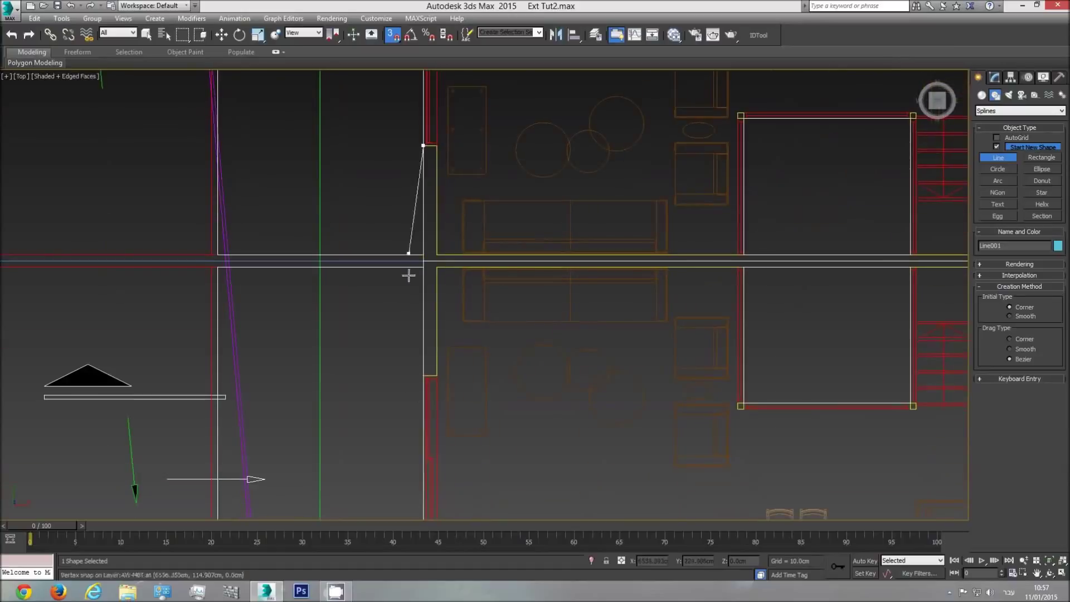
pyautogui.click(417, 371)
pyautogui.moveTo(402, 413); pyautogui.dragTo(383, 239, button='middle')
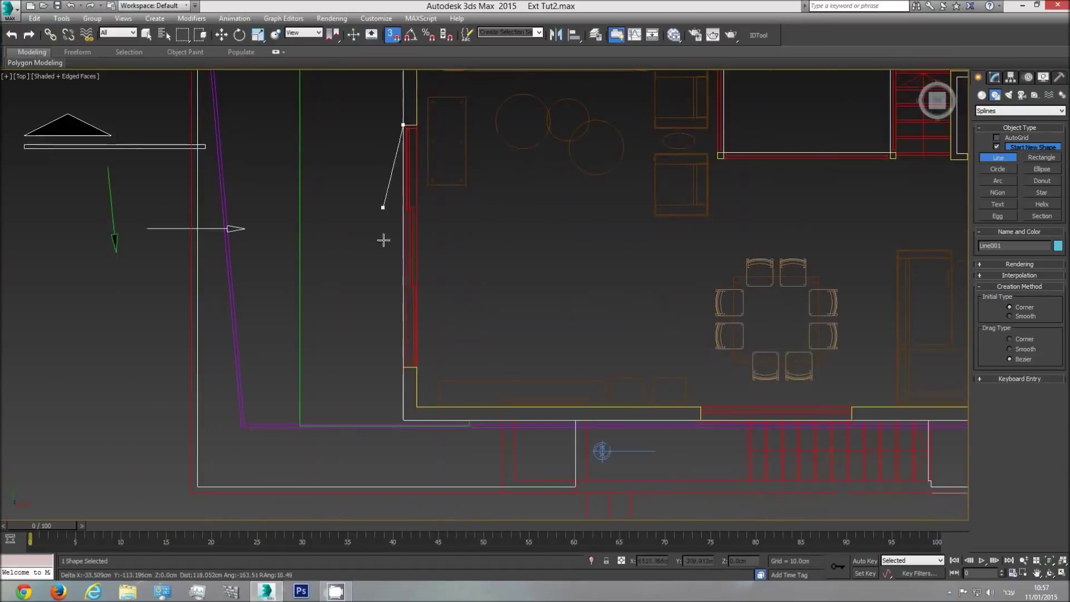
pyautogui.click(395, 365)
pyautogui.click(399, 418)
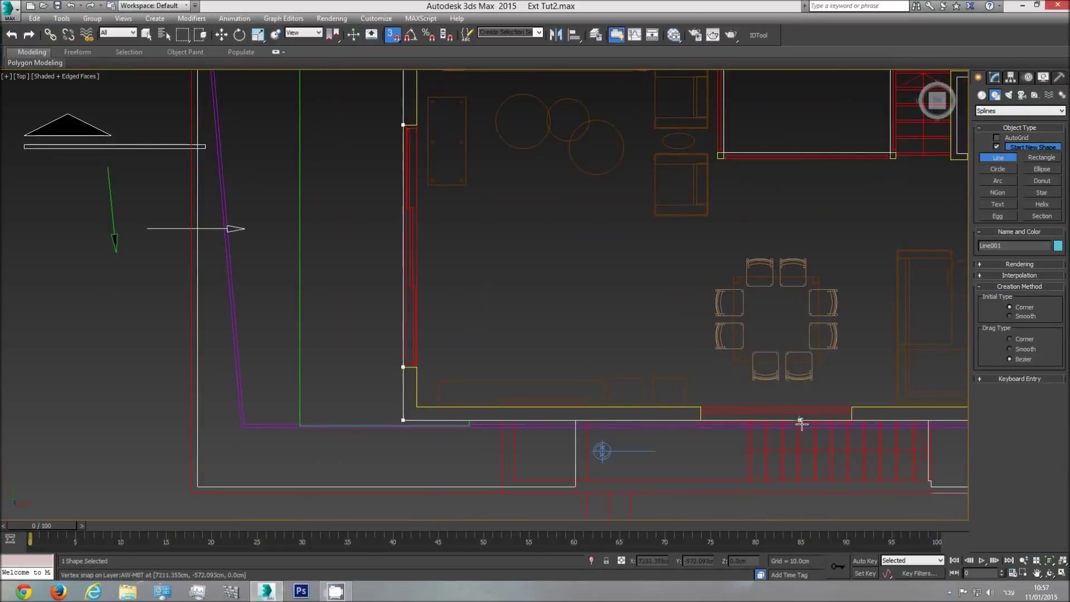
# - Trace the lower outer wall, snapping vertices at the edges of both larger openings and the start of the small toilet window
pyautogui.scroll(3, 725, 415)
pyautogui.click(678, 422)
pyautogui.moveTo(870, 418); pyautogui.dragTo(420, 363, button='middle')
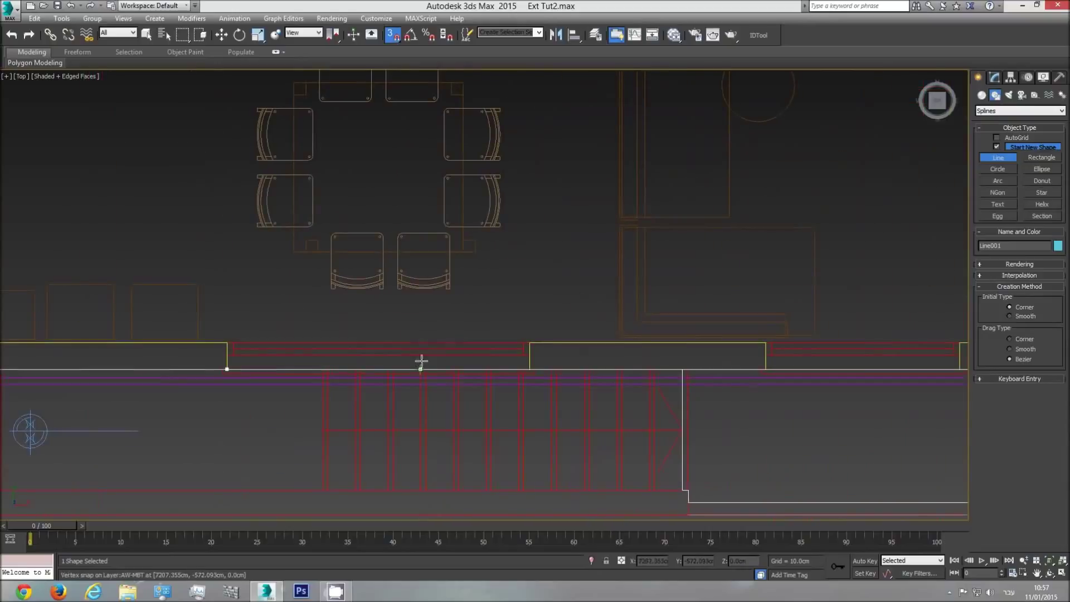
pyautogui.click(530, 368)
pyautogui.click(765, 368)
pyautogui.moveTo(821, 363); pyautogui.dragTo(562, 351, button='middle')
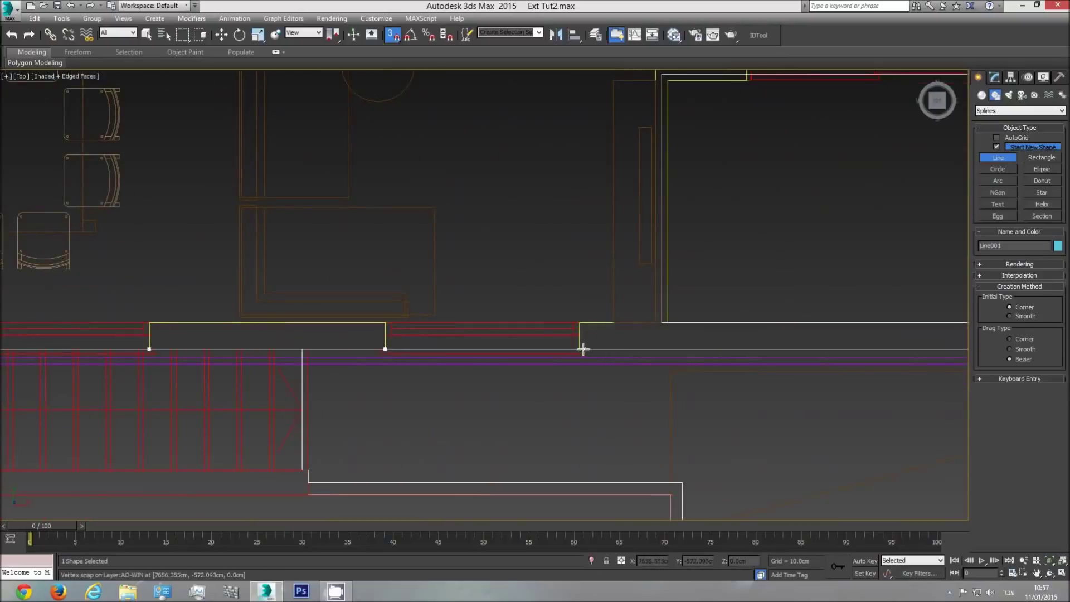
pyautogui.click(580, 350)
pyautogui.moveTo(777, 350); pyautogui.dragTo(657, 346, button='middle')
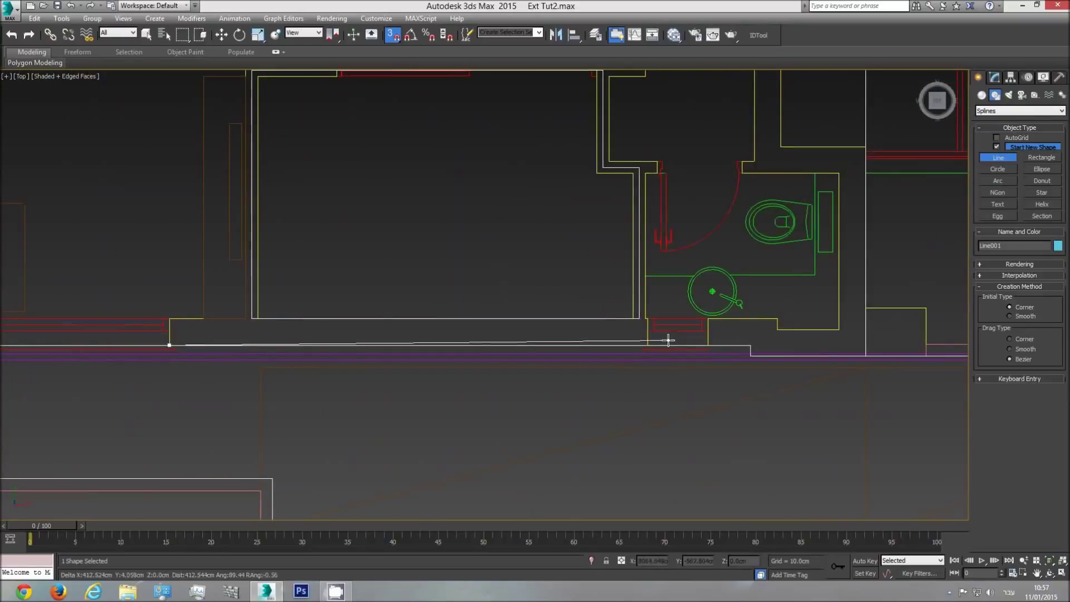
pyautogui.click(648, 345)
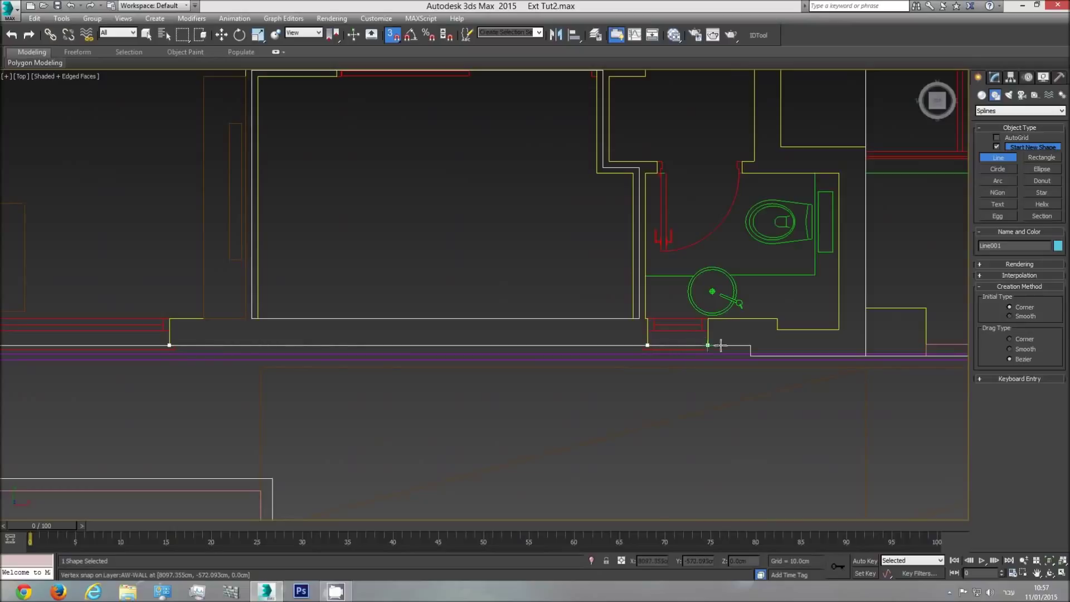
# - Continue the line around the small wall step and the projecting wall stub at the plan's lower-right corner
pyautogui.click(750, 345)
pyautogui.click(750, 355)
pyautogui.moveTo(950, 363); pyautogui.dragTo(595, 355, button='middle')
pyautogui.click(590, 356)
pyautogui.click(591, 308)
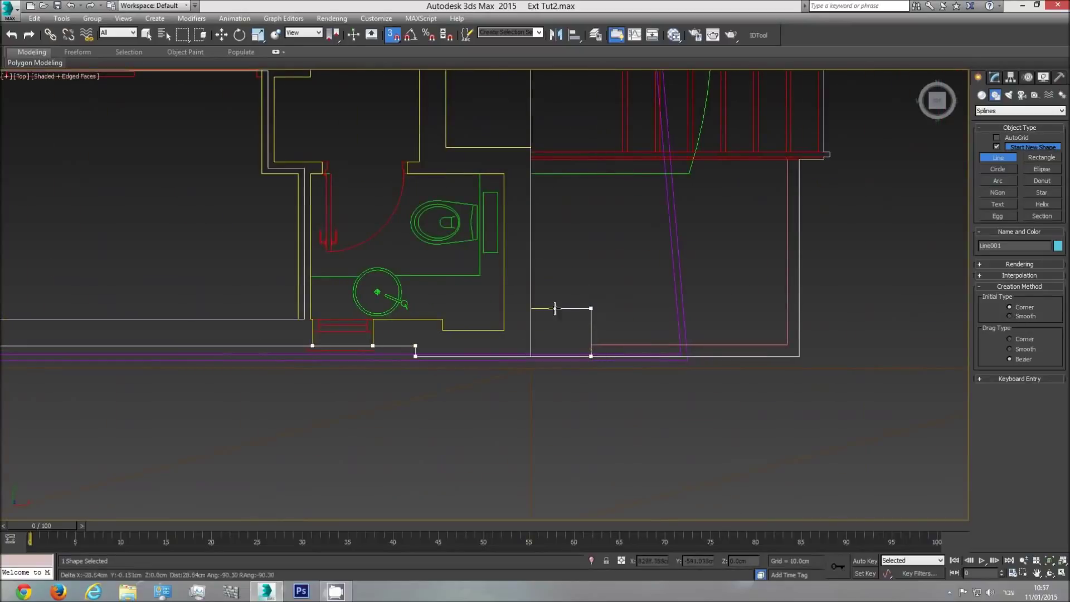
pyautogui.click(531, 308)
# - Trace the lower entrance recess in the right outer wall, including the door opening, back out to the facade line
pyautogui.moveTo(554, 143); pyautogui.dragTo(556, 336, button='middle')
pyautogui.click(530, 148)
pyautogui.click(446, 344)
pyautogui.click(446, 250)
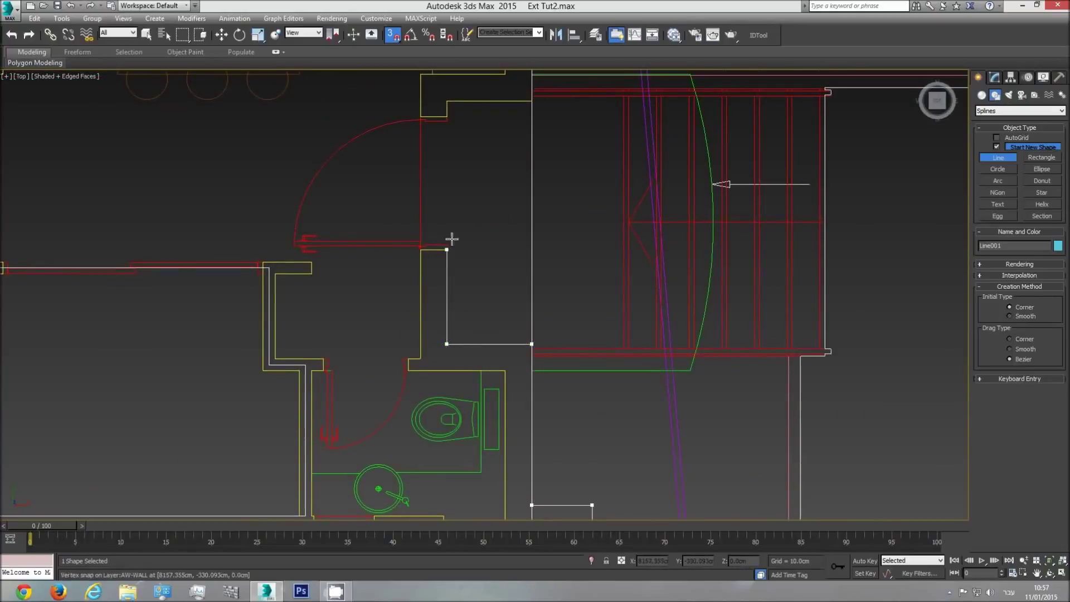
pyautogui.click(447, 103)
pyautogui.click(530, 102)
# - Continue the line up the right facade, adding vertices at both kitchen window openings, to the upper entrance recess
pyautogui.moveTo(530, 103); pyautogui.dragTo(521, 405, button='middle')
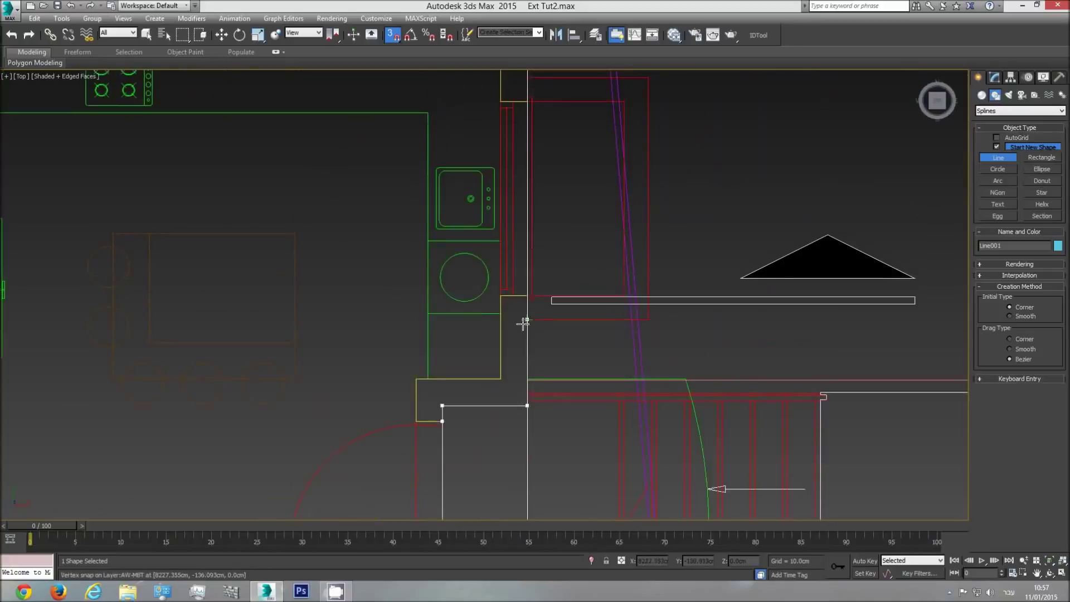
pyautogui.click(525, 296)
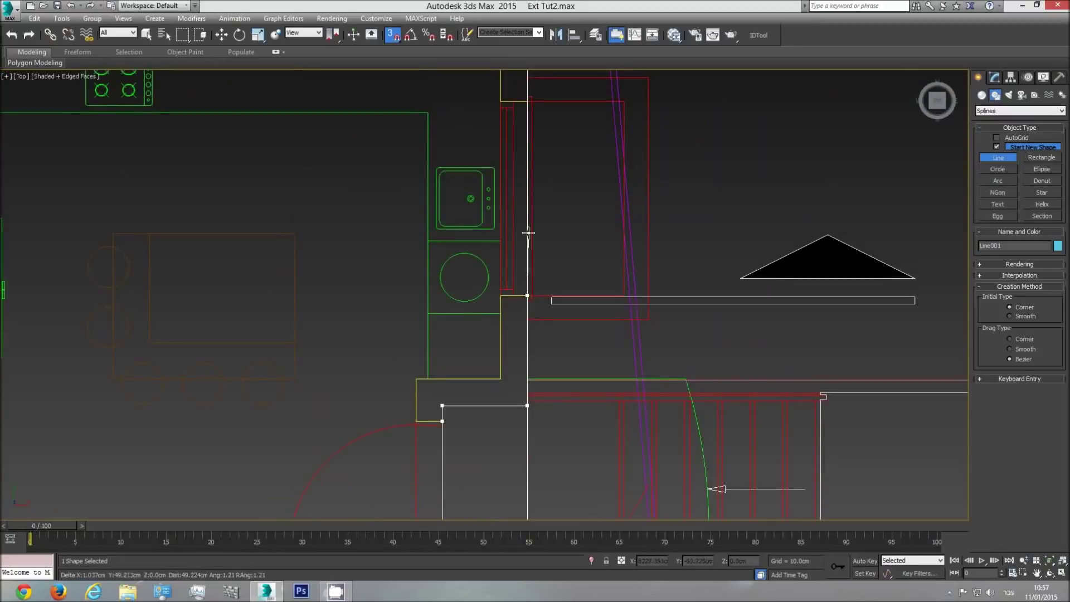
pyautogui.click(526, 98)
pyautogui.moveTo(527, 98); pyautogui.dragTo(528, 335, button='middle')
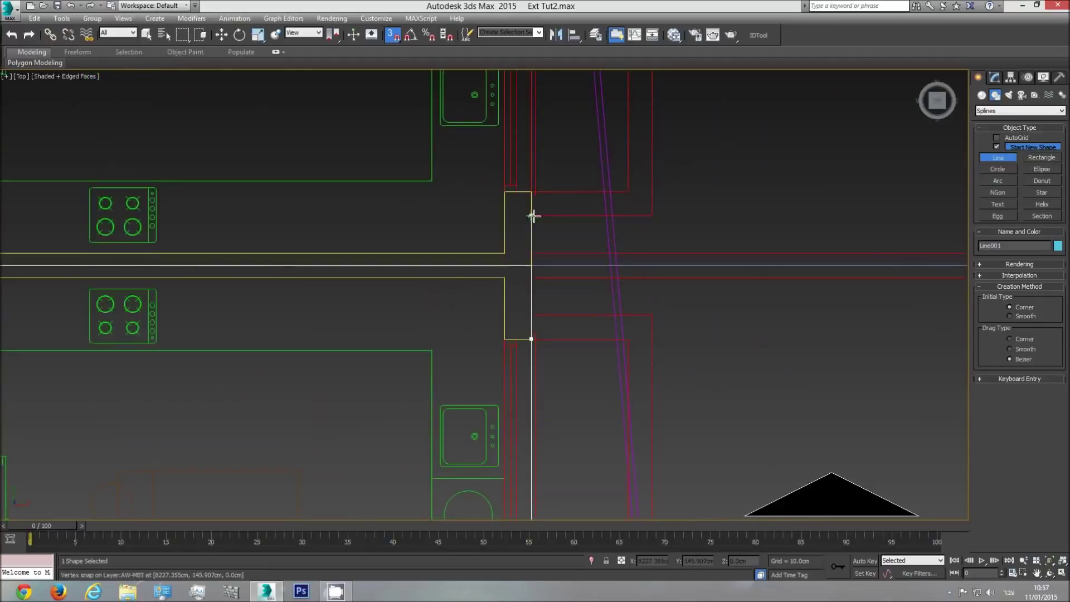
pyautogui.moveTo(533, 155); pyautogui.dragTo(532, 398, button='middle')
pyautogui.click(531, 240)
pyautogui.click(531, 130)
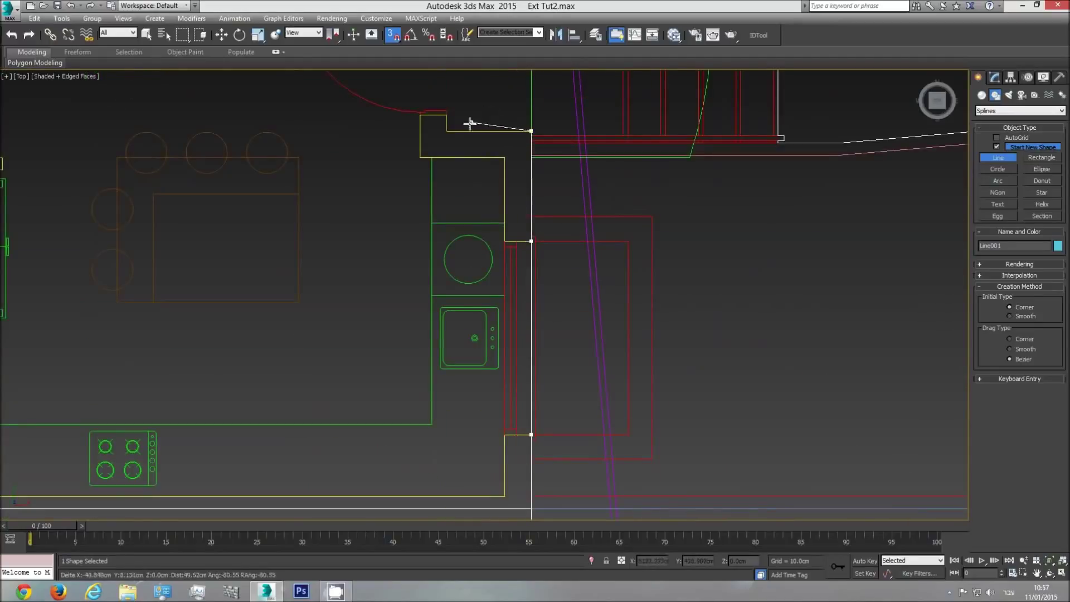
# - Trace the upper entrance recess around the door opening and back out to the facade line
pyautogui.click(445, 115)
pyautogui.moveTo(476, 90); pyautogui.dragTo(477, 413, button='middle')
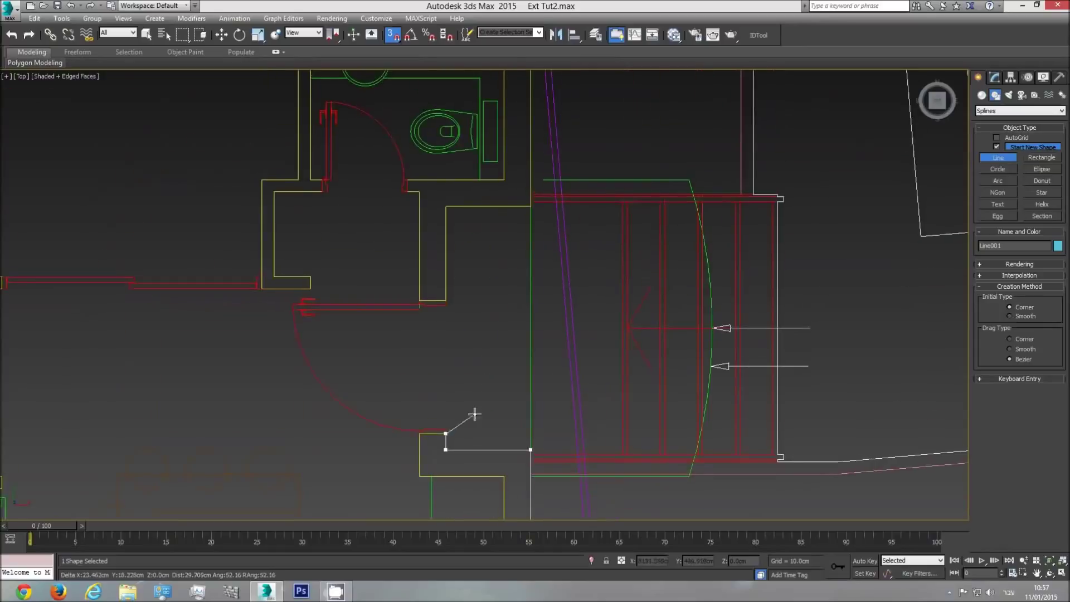
pyautogui.click(446, 301)
pyautogui.click(445, 206)
pyautogui.click(530, 206)
# - Continue the line around the upper-right outer corner and wall step, adding vertices at the upper toilet window opening
pyautogui.moveTo(522, 158); pyautogui.dragTo(510, 363, button='middle')
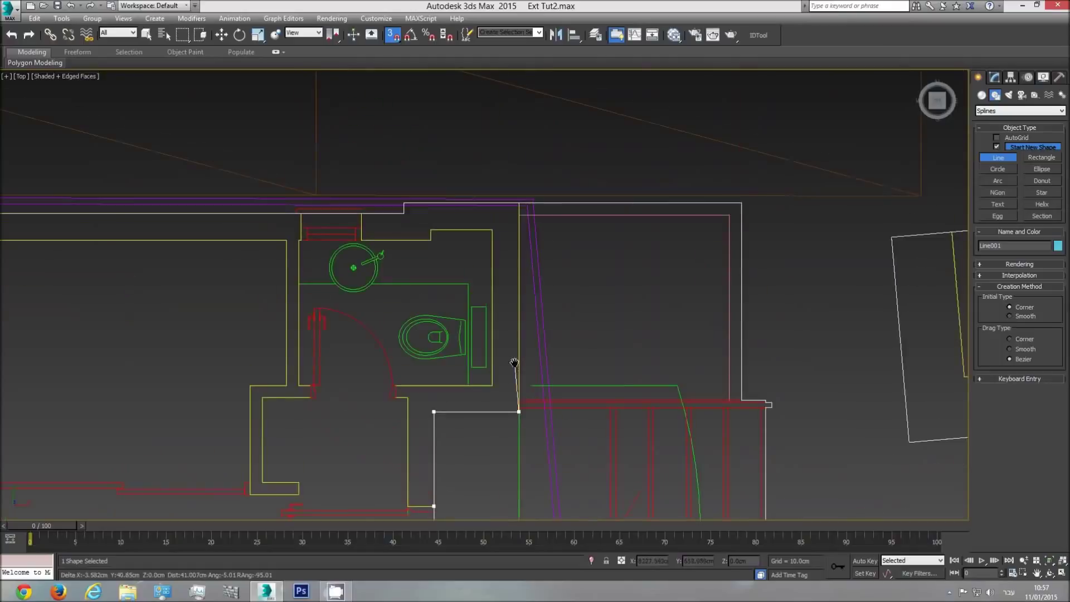
pyautogui.click(403, 212)
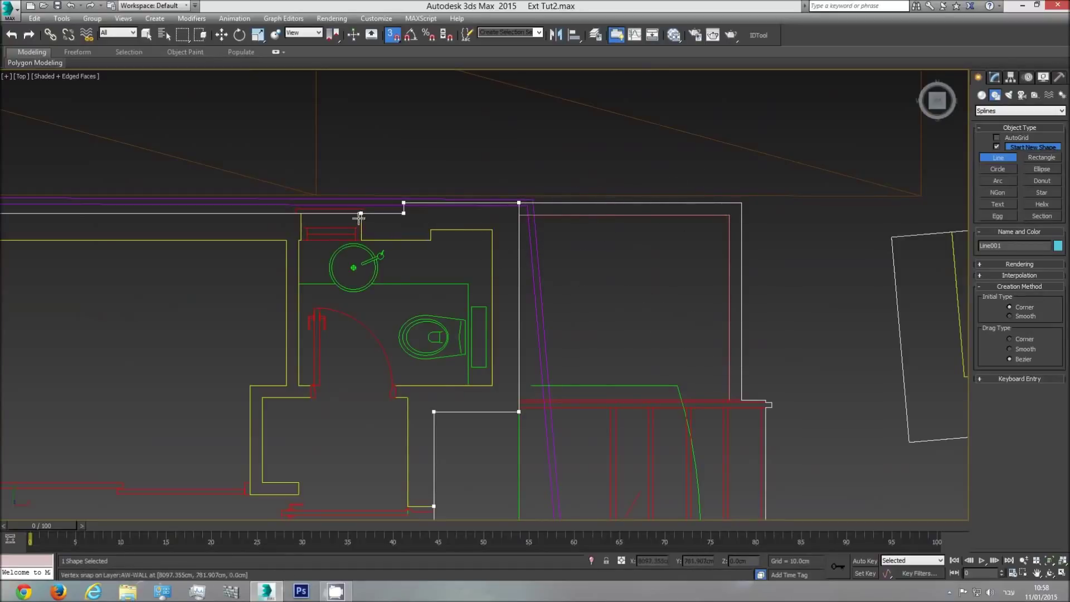
pyautogui.click(303, 217)
pyautogui.moveTo(169, 245); pyautogui.dragTo(657, 251, button='middle')
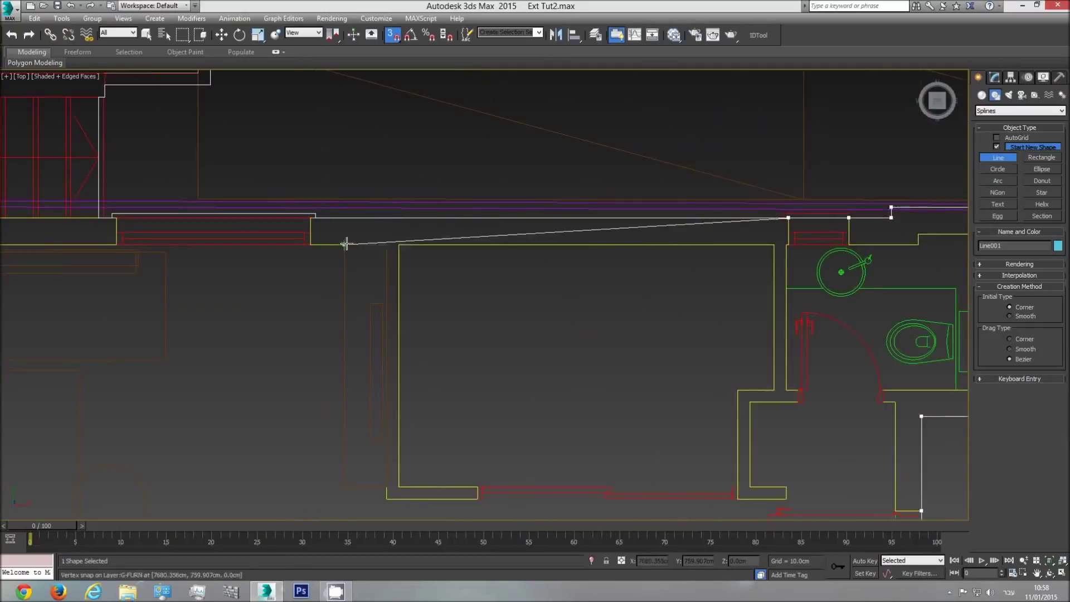
# - Continue the line along the upper facade, adding vertices at both ends of the two remaining wide window openings
pyautogui.click(310, 217)
pyautogui.click(115, 218)
pyautogui.moveTo(101, 239); pyautogui.dragTo(766, 245, button='middle')
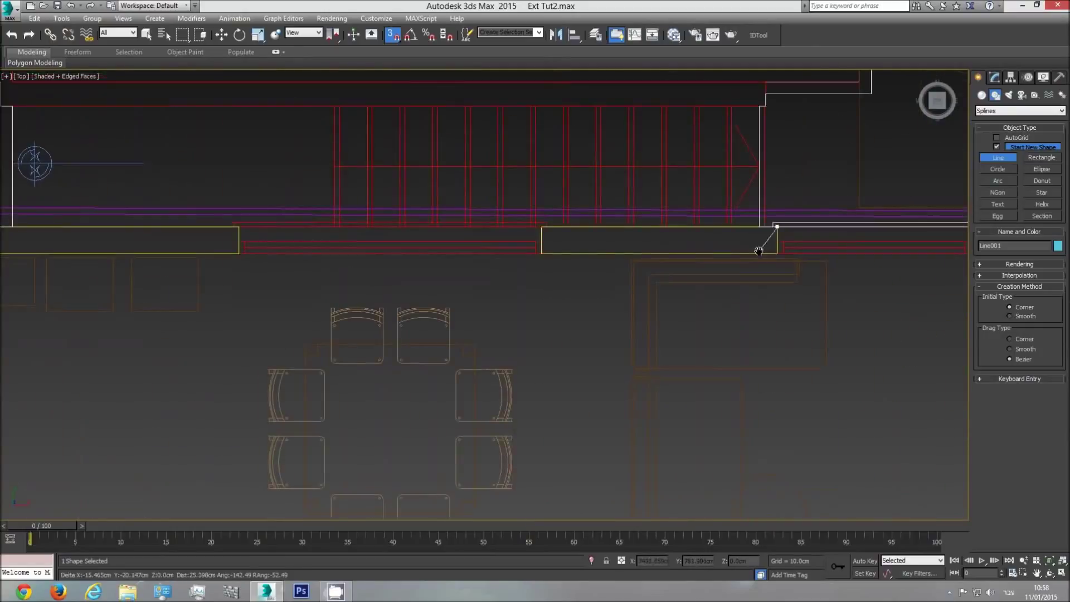
pyautogui.click(542, 230)
pyautogui.click(240, 230)
# - Bring the line back to its first vertex at the upper-left outer corner and close the spline
pyautogui.moveTo(175, 233); pyautogui.dragTo(653, 245, button='middle')
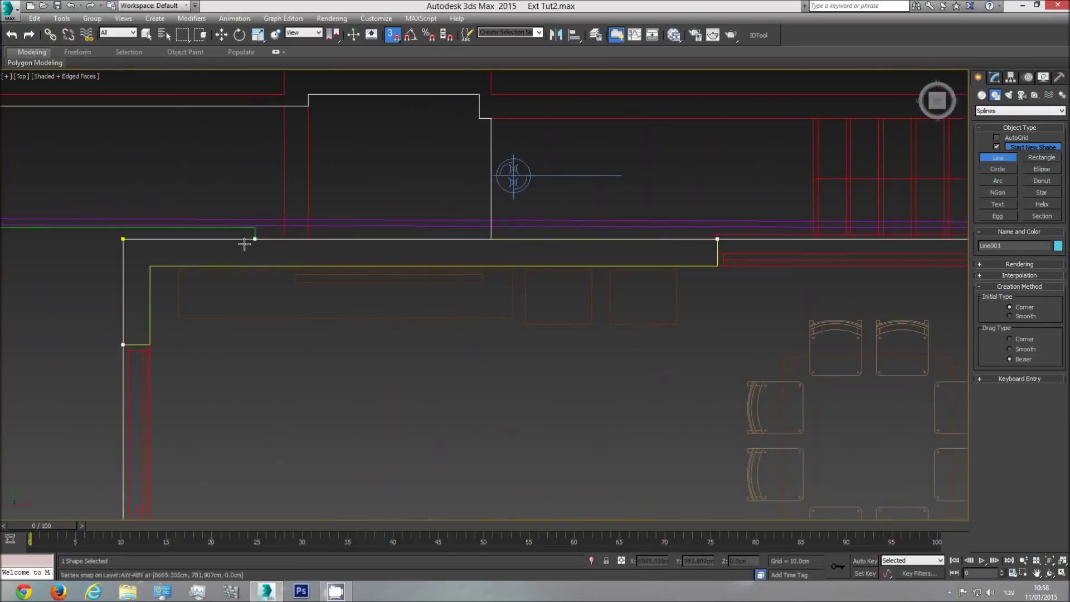
pyautogui.click(123, 239)
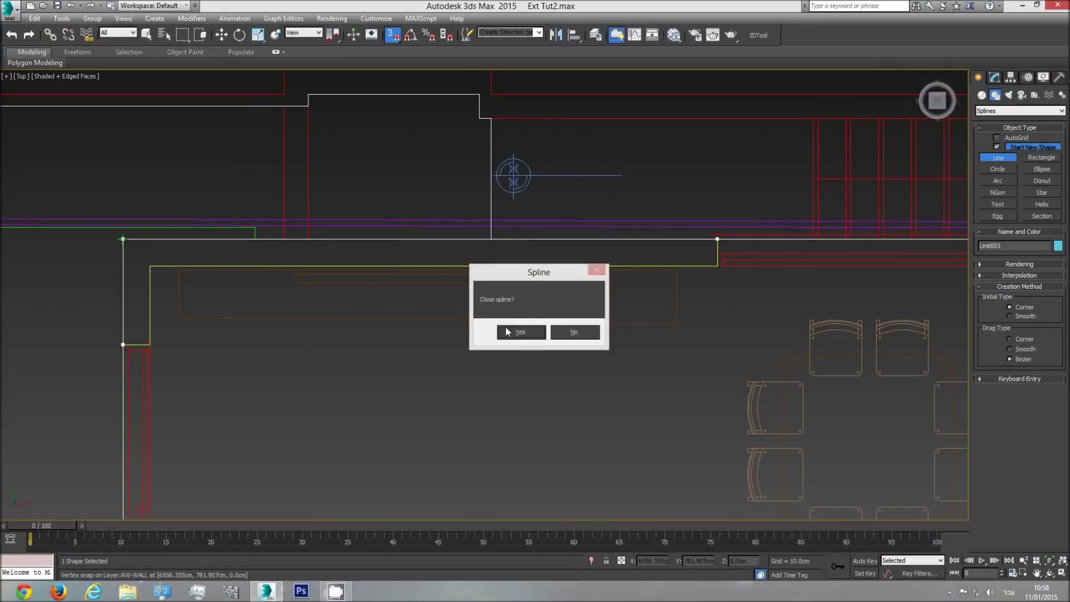
pyautogui.click(520, 331)
pyautogui.scroll(-6, 329, 327)
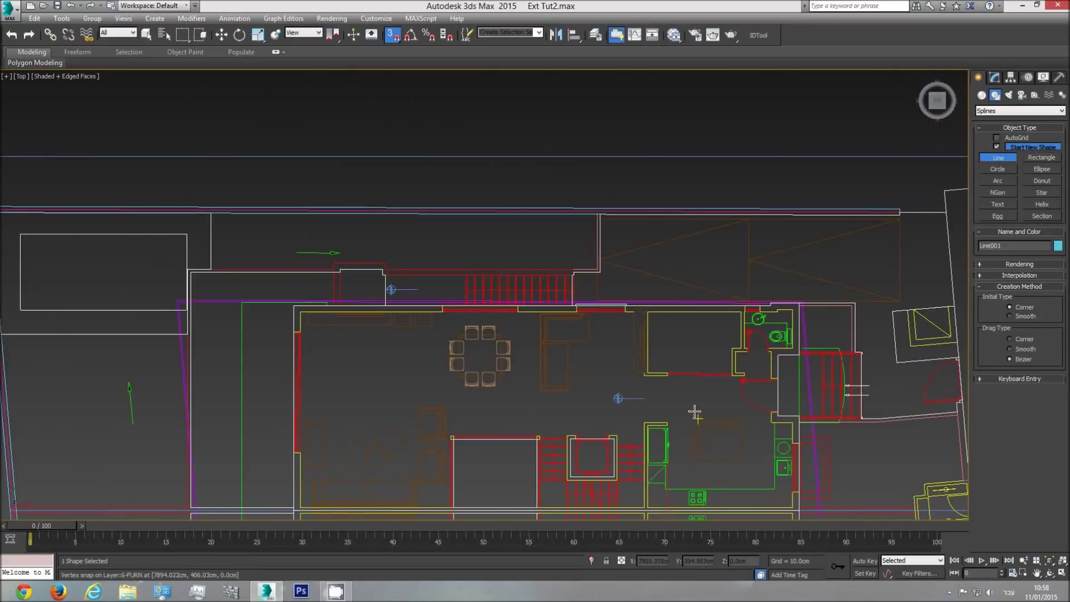
# - Finish the Line command and convert the closed wall outline to an Editable Poly in the Perspective view
pyautogui.press('p')
pyautogui.click(1050, 572)
pyautogui.moveTo(518, 312)
pyautogui.mouseDown()
pyautogui.moveTo(521, 242)
pyautogui.moveTo(511, 294)
pyautogui.mouseUp()
pyautogui.scroll(-3, 511, 294)
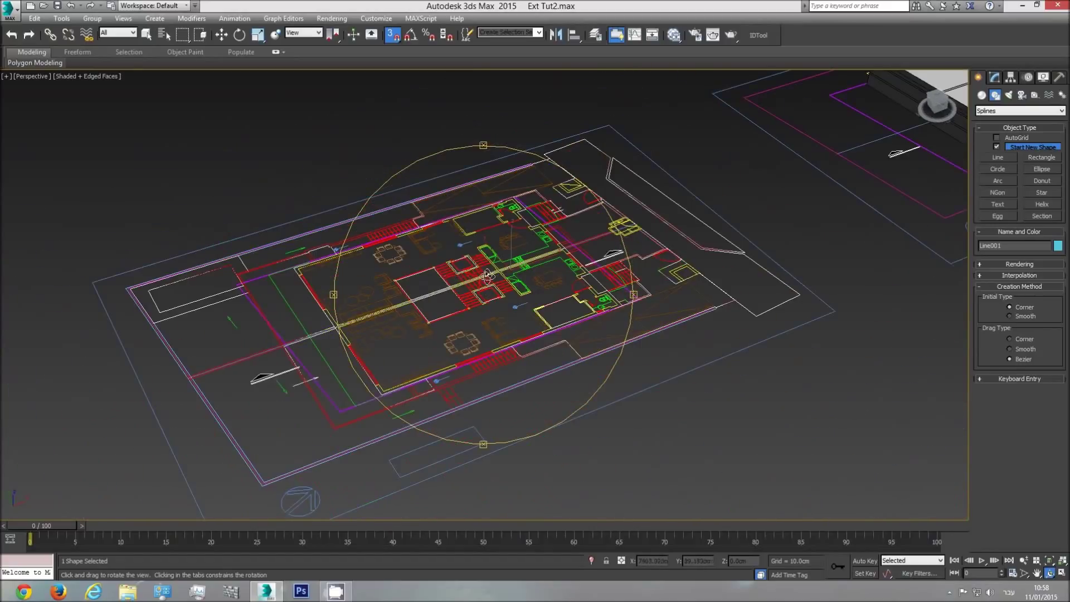
pyautogui.rightClick(529, 283)
pyautogui.rightClick(529, 283)
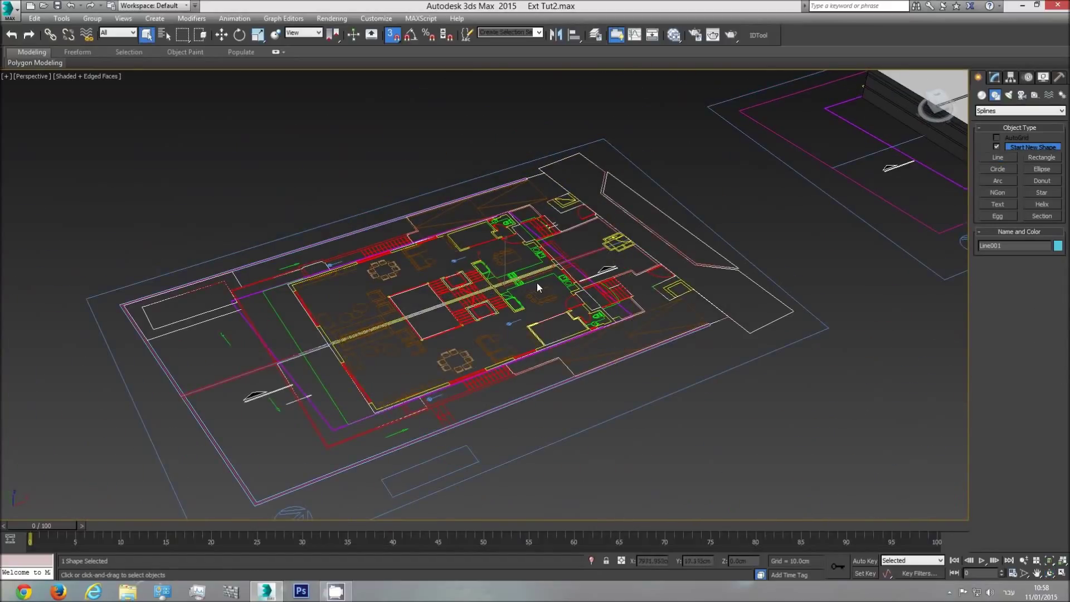
pyautogui.rightClick(556, 310)
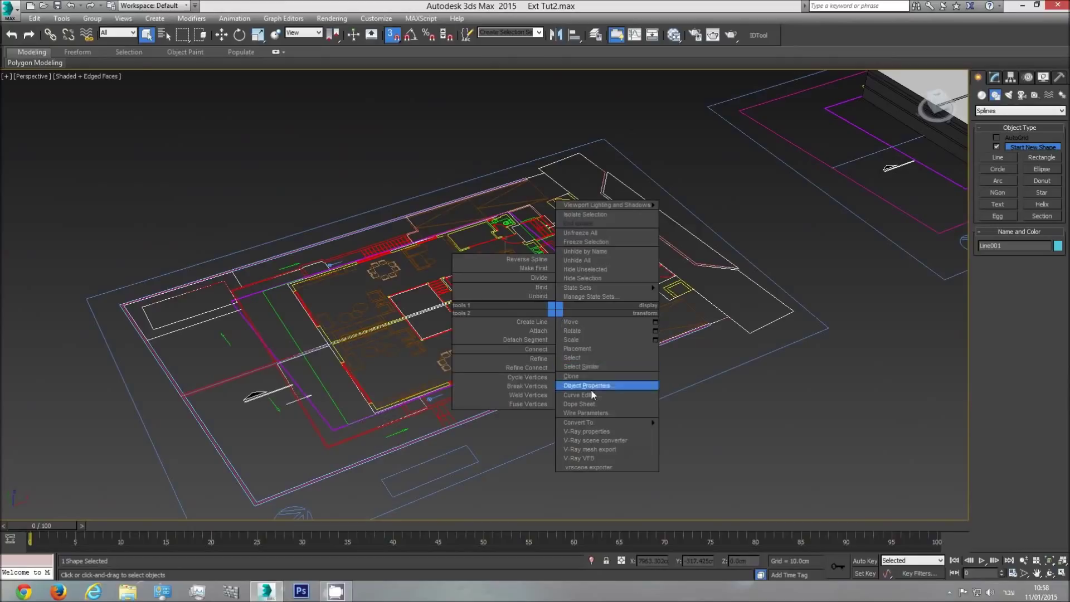
pyautogui.moveTo(599, 423)
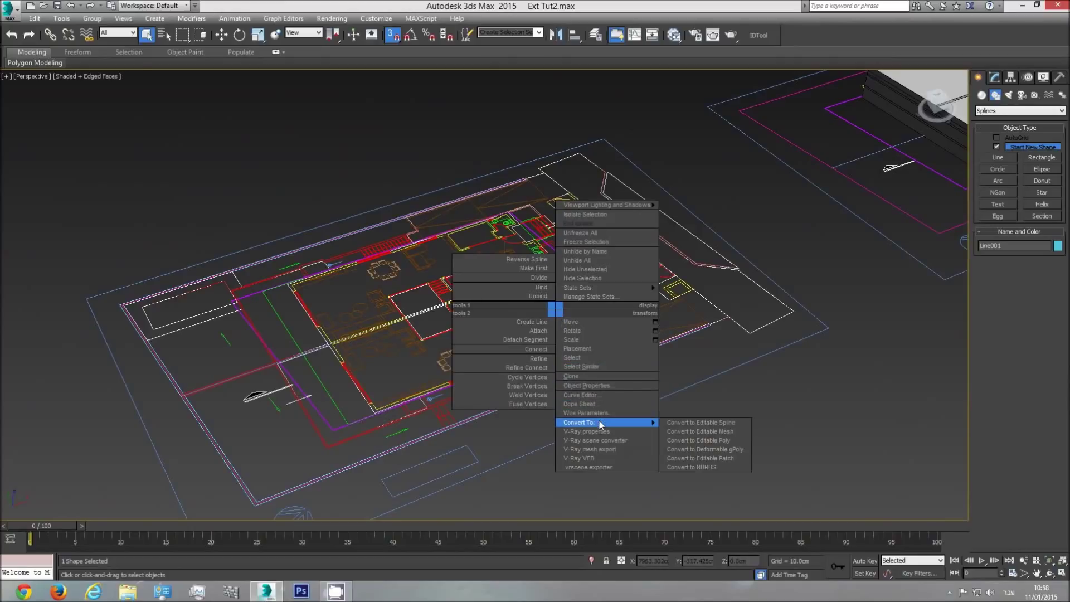
pyautogui.click(719, 441)
# - Turn off snapping and select the outer border of the floor polygon
pyautogui.moveTo(429, 273); pyautogui.dragTo(443, 270, button='middle')
pyautogui.scroll(5, 467, 301)
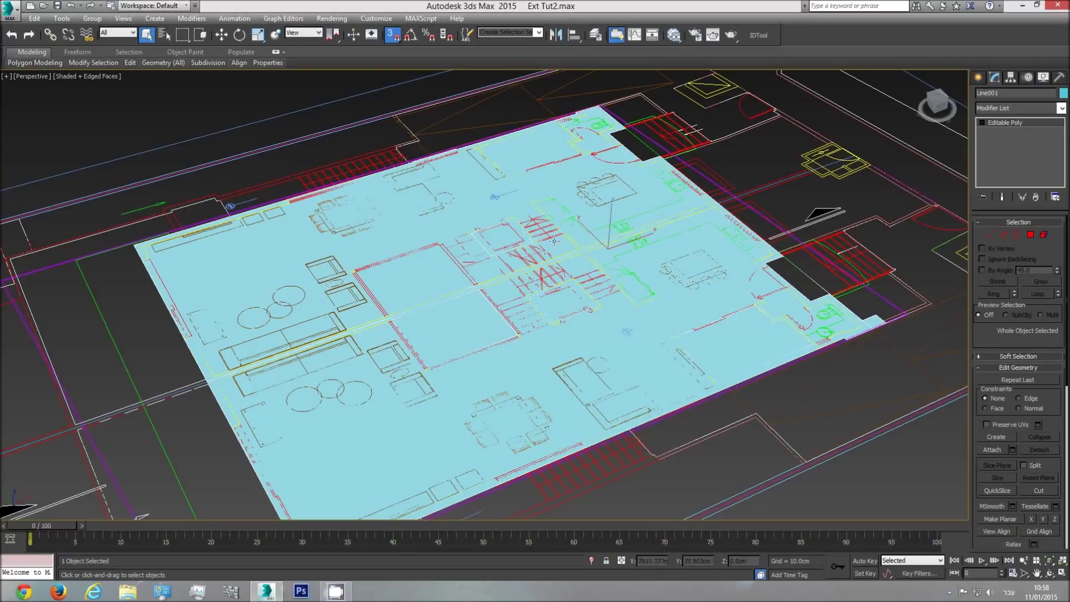
pyautogui.moveTo(373, 261); pyautogui.dragTo(380, 243, button='middle')
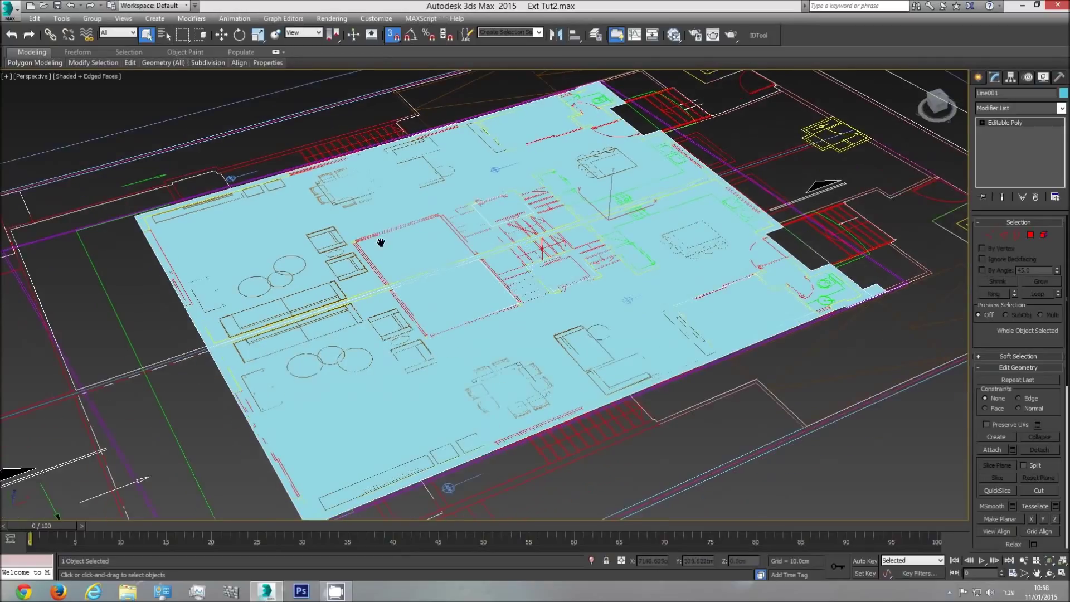
pyautogui.click(394, 38)
pyautogui.click(1016, 235)
pyautogui.click(667, 381)
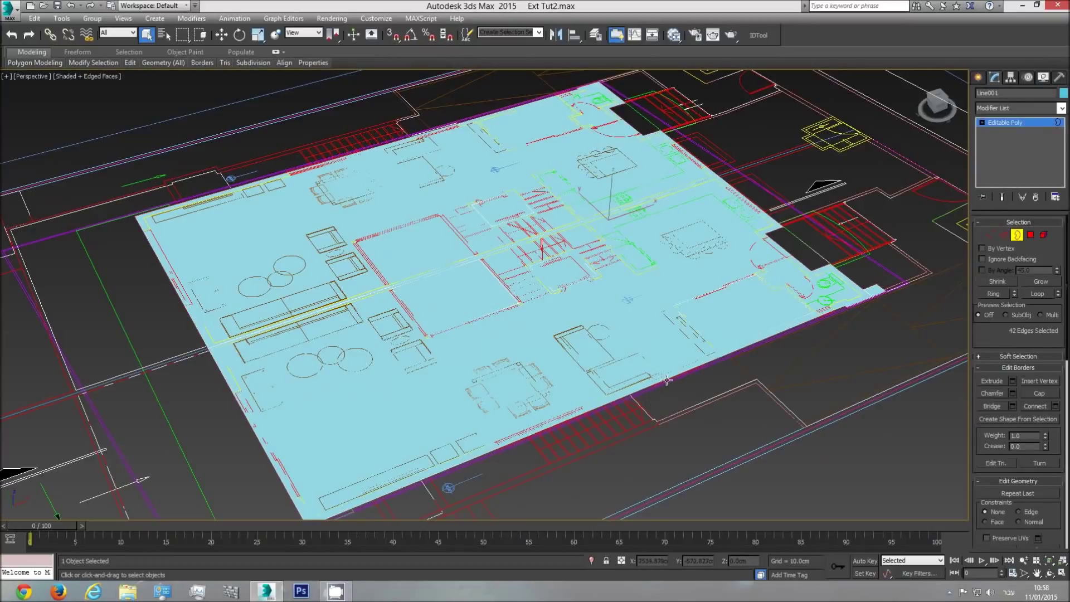
# - Extrude the selected border straight up about 189 cm in the Front view to form the outer walls
pyautogui.scroll(-3, 616, 285)
pyautogui.moveTo(616, 285); pyautogui.dragTo(620, 321, button='middle')
pyautogui.press('f')
pyautogui.scroll(-4, 622, 322)
pyautogui.scroll(-3, 390, 334)
pyautogui.scroll(-2, 417, 335)
pyautogui.scroll(-3, 547, 337)
pyautogui.moveTo(709, 337); pyautogui.dragTo(638, 335, button='middle')
pyautogui.scroll(5, 643, 334)
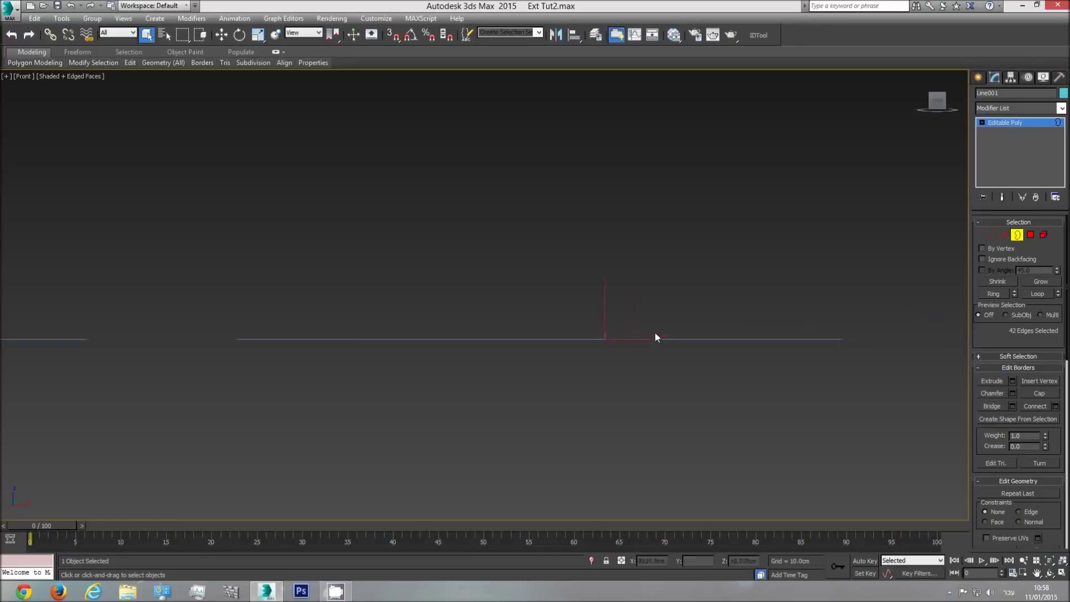
pyautogui.click(222, 35)
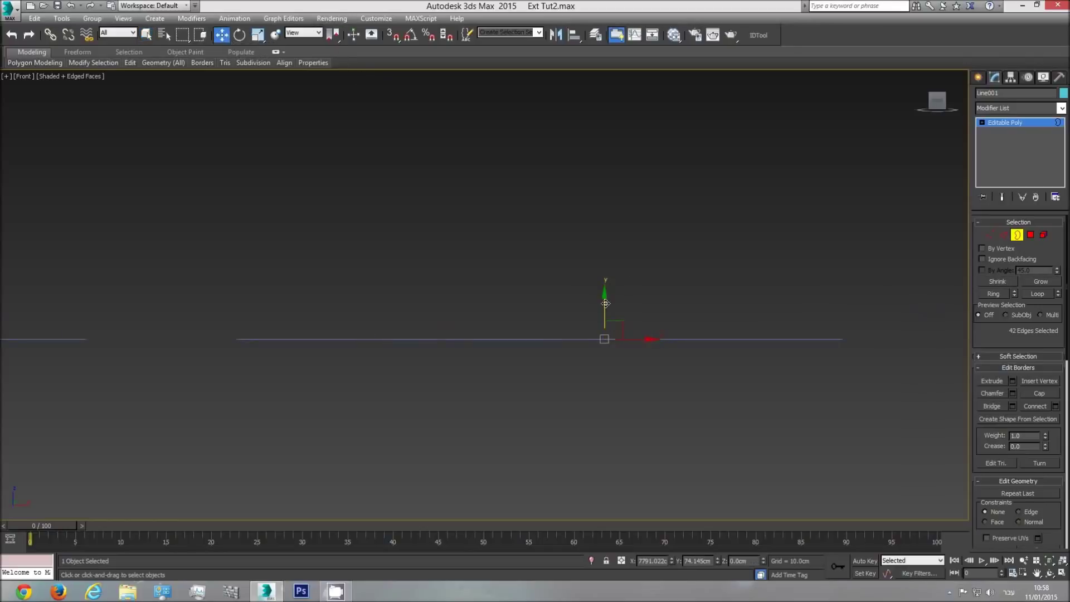
pyautogui.keyDown('shift'); pyautogui.moveTo(605, 303); pyautogui.dragTo(605, 275); pyautogui.keyUp('shift')
# - Lower the walls' top border to a height of about 85 cm in the Perspective view
pyautogui.press('p')
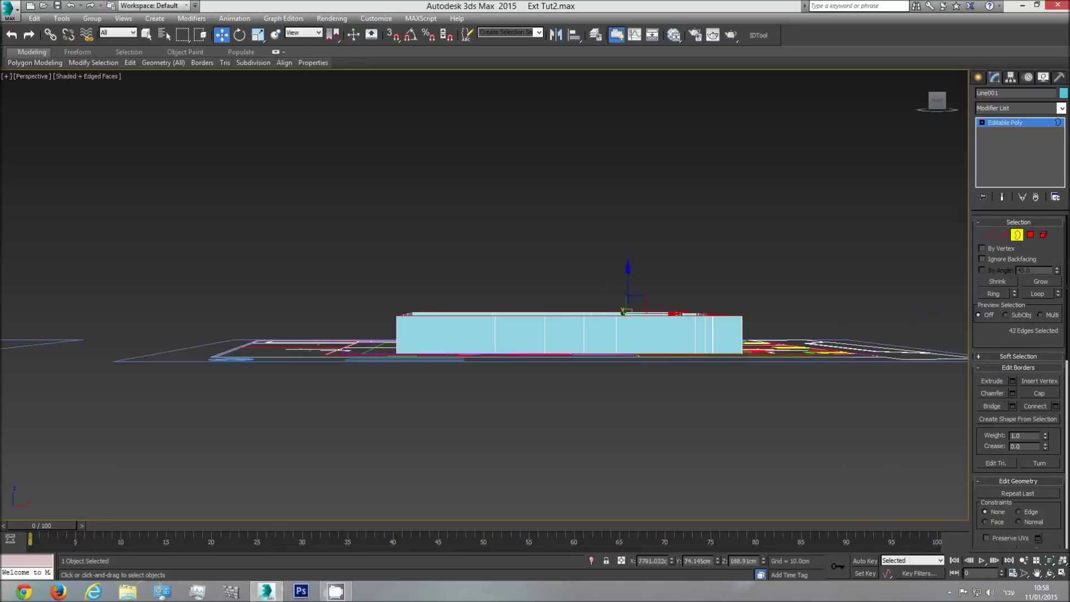
pyautogui.press('z')
pyautogui.click(1050, 573)
pyautogui.moveTo(407, 231); pyautogui.dragTo(371, 265)
pyautogui.moveTo(474, 334); pyautogui.dragTo(492, 317)
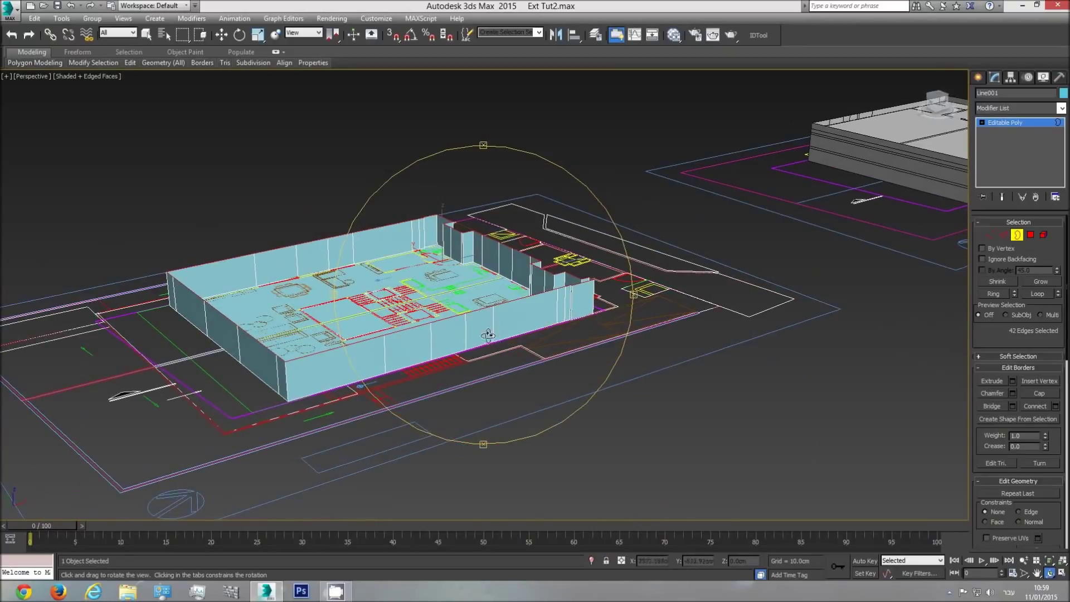
pyautogui.click(225, 37)
pyautogui.moveTo(446, 227); pyautogui.dragTo(444, 246)
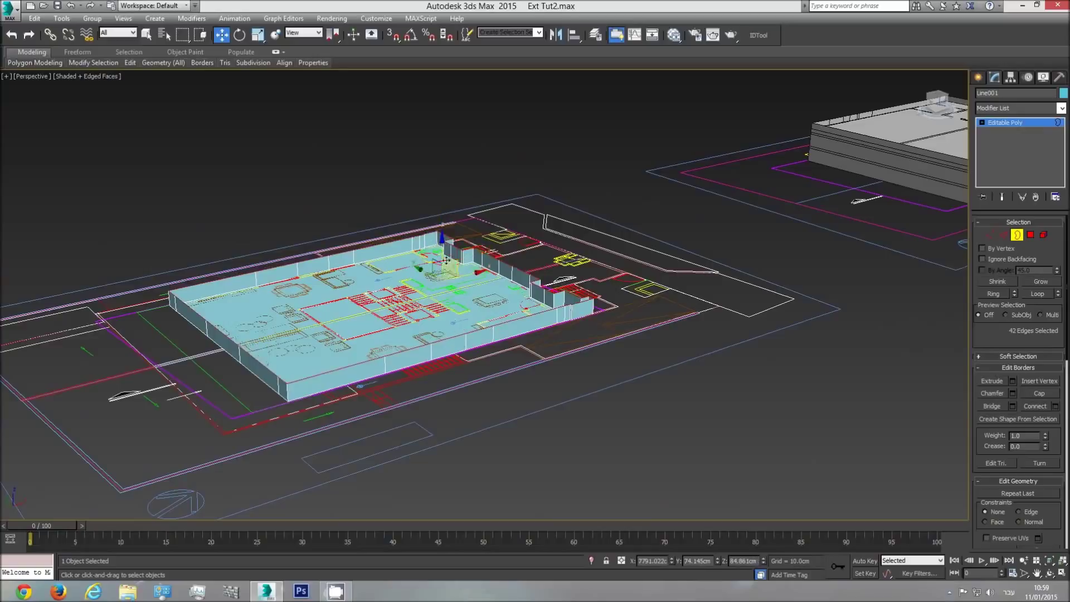
# - Extrude the border up twice more, to heights of about 189 cm and 317 cm, to form two further wall bands
pyautogui.keyDown('shift'); pyautogui.moveTo(441, 251); pyautogui.dragTo(441, 233); pyautogui.keyUp('shift')
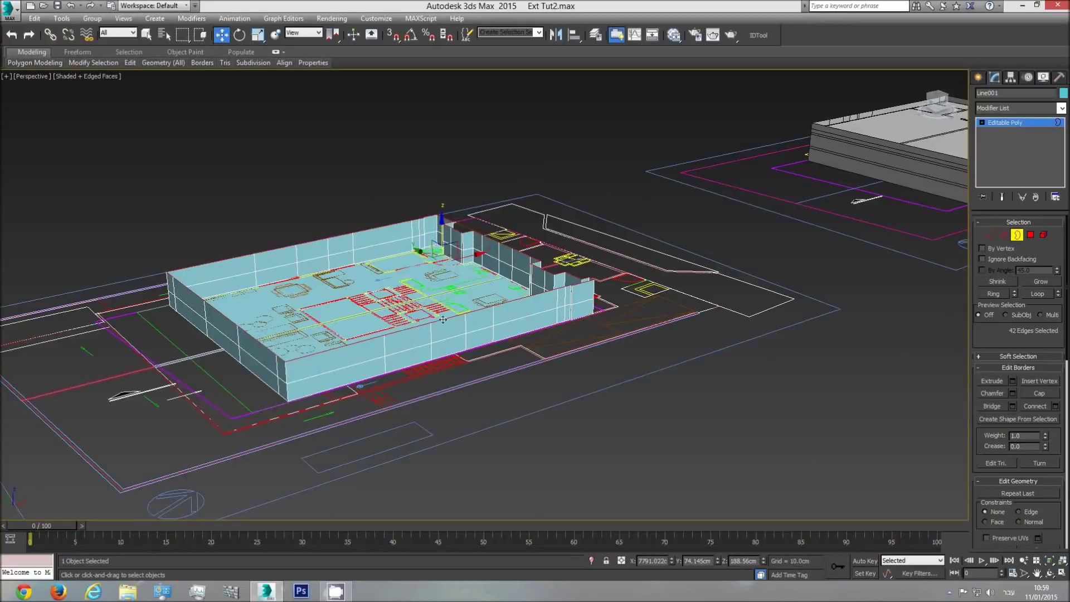
pyautogui.moveTo(443, 228); pyautogui.dragTo(443, 229)
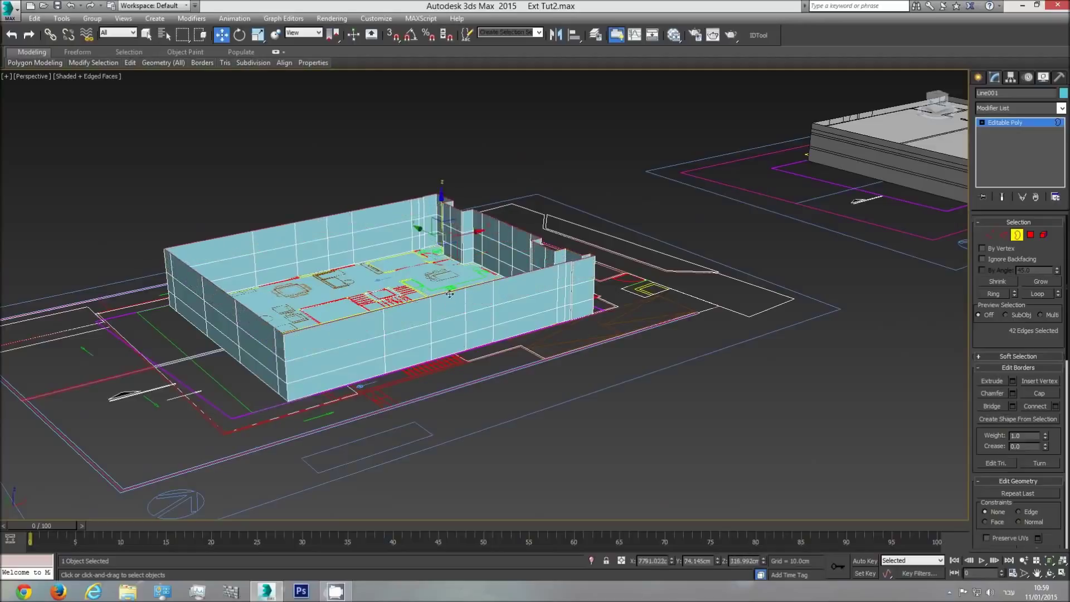
pyautogui.scroll(-3, 439, 322)
pyautogui.moveTo(440, 322); pyautogui.dragTo(483, 316, button='middle')
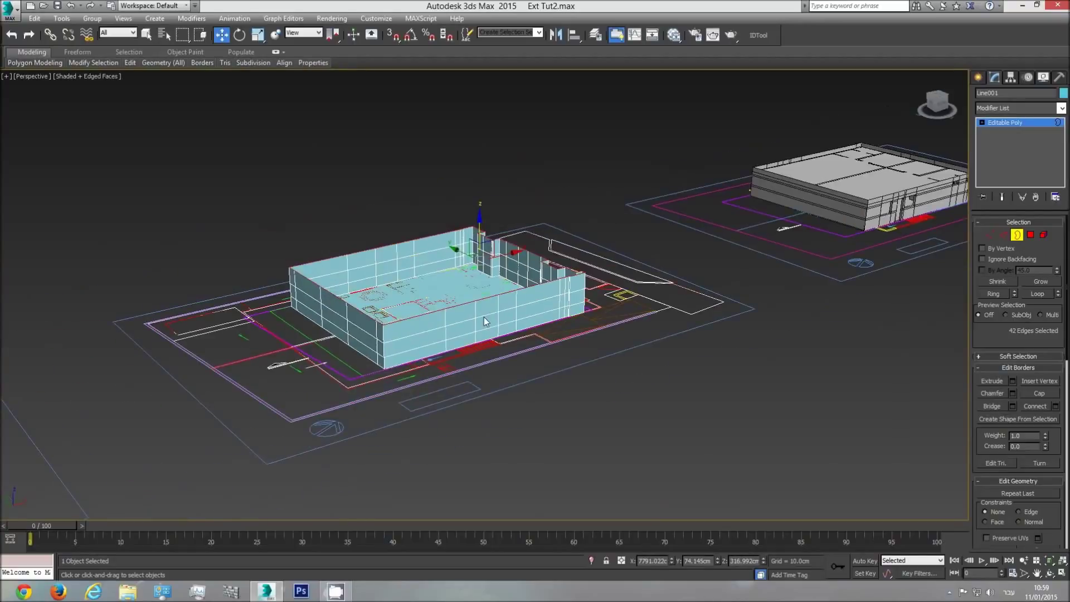
pyautogui.scroll(4, 480, 326)
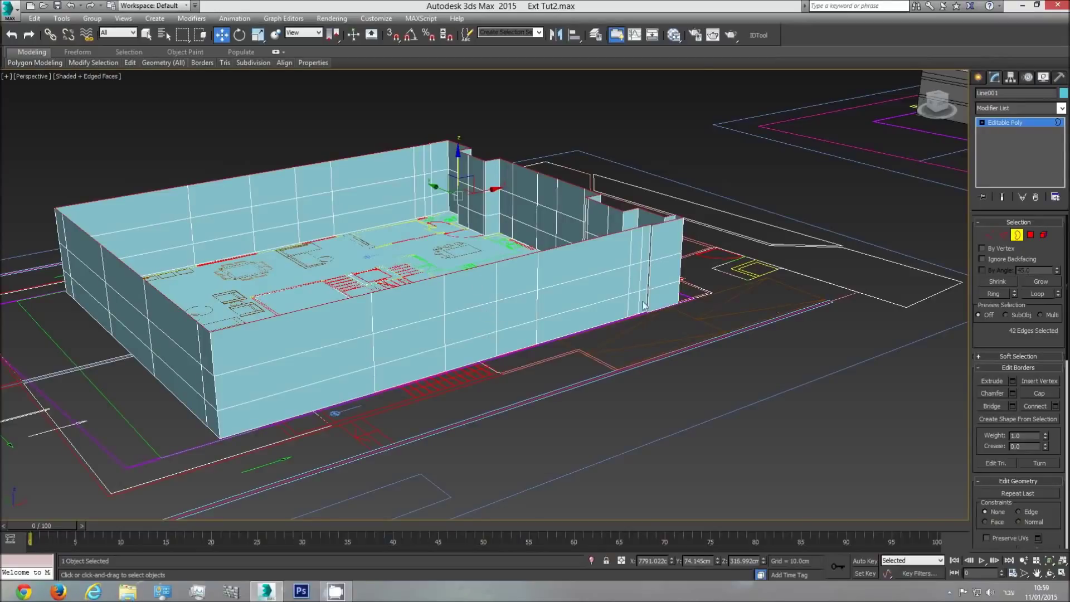
# - Leave border editing and find the side elevation's ground-floor windows in the Top view
pyautogui.press('t')
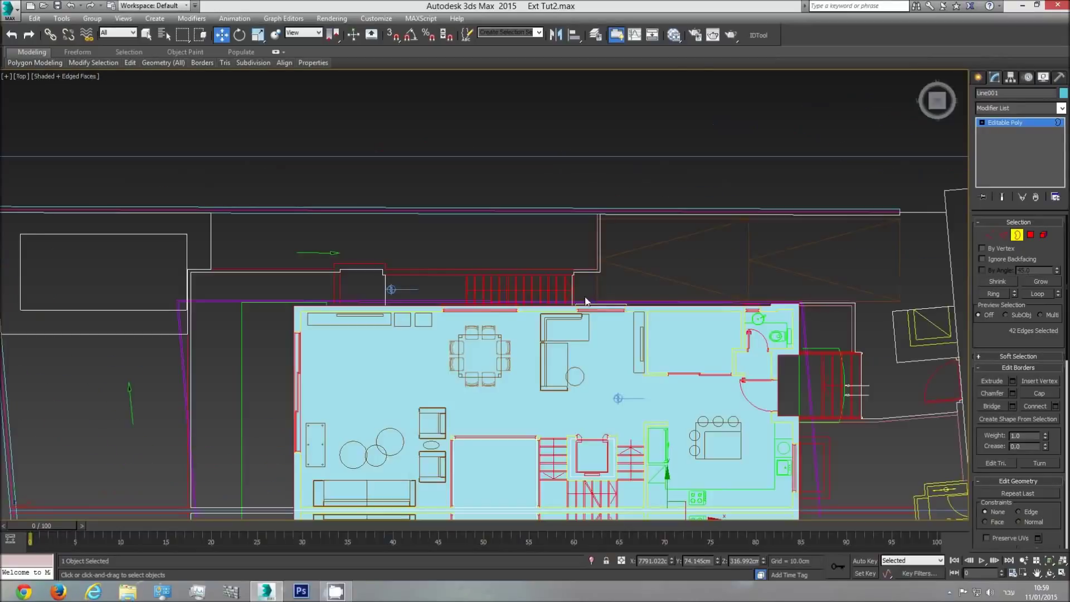
pyautogui.click(1015, 237)
pyautogui.scroll(-9, 599, 278)
pyautogui.moveTo(37, 301); pyautogui.dragTo(393, 312, button='middle')
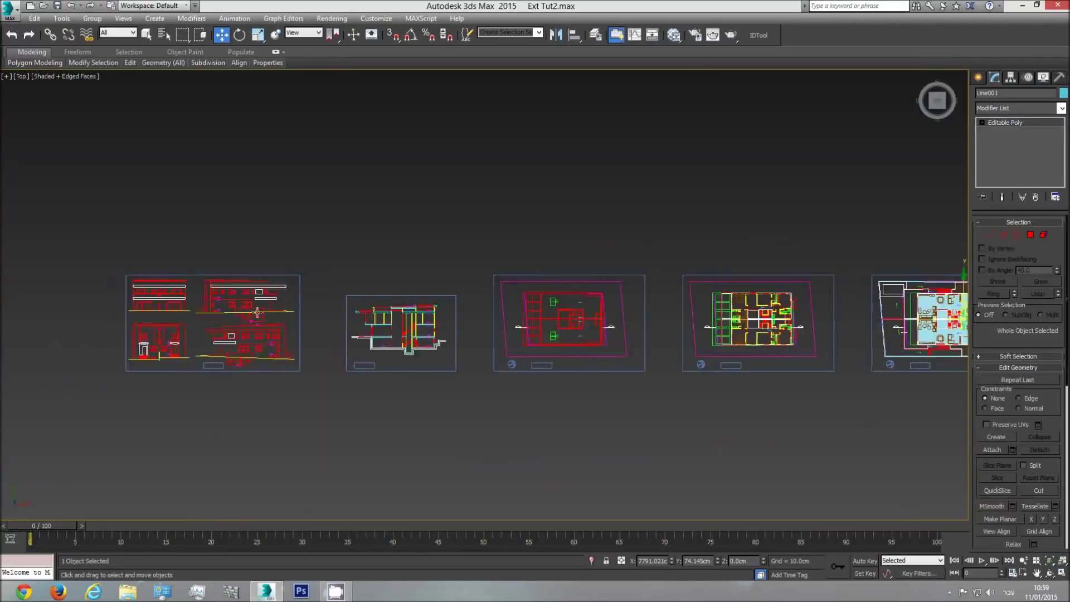
pyautogui.scroll(8, 257, 312)
pyautogui.scroll(5, 650, 402)
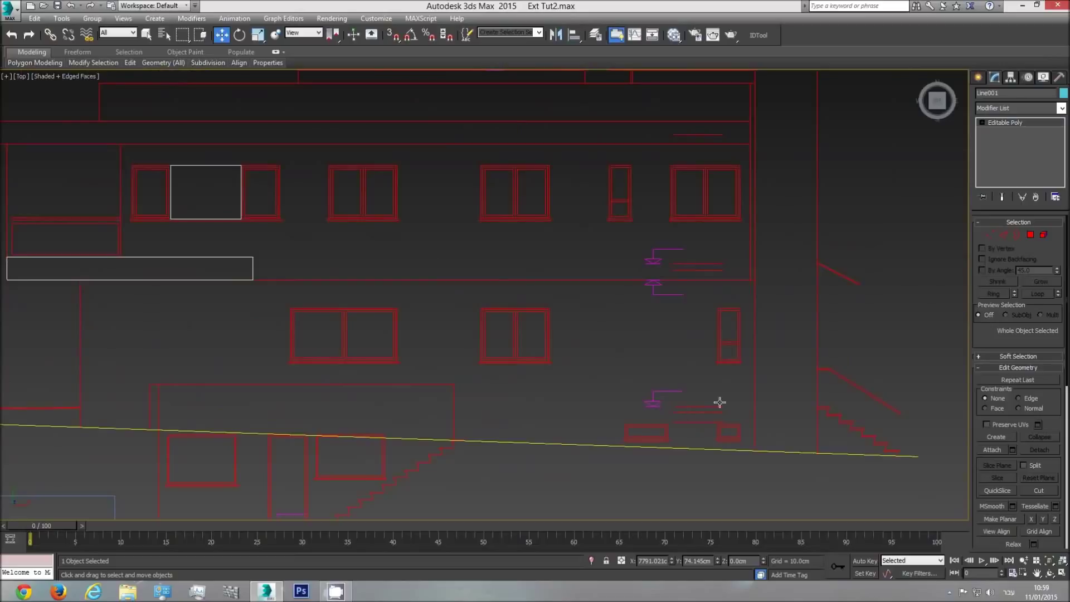
# - Measure the middle ground-floor window's sill height and opening height on the side elevation with temporary boxes
pyautogui.click(984, 78)
pyautogui.click(995, 95)
pyautogui.click(998, 158)
pyautogui.click(983, 96)
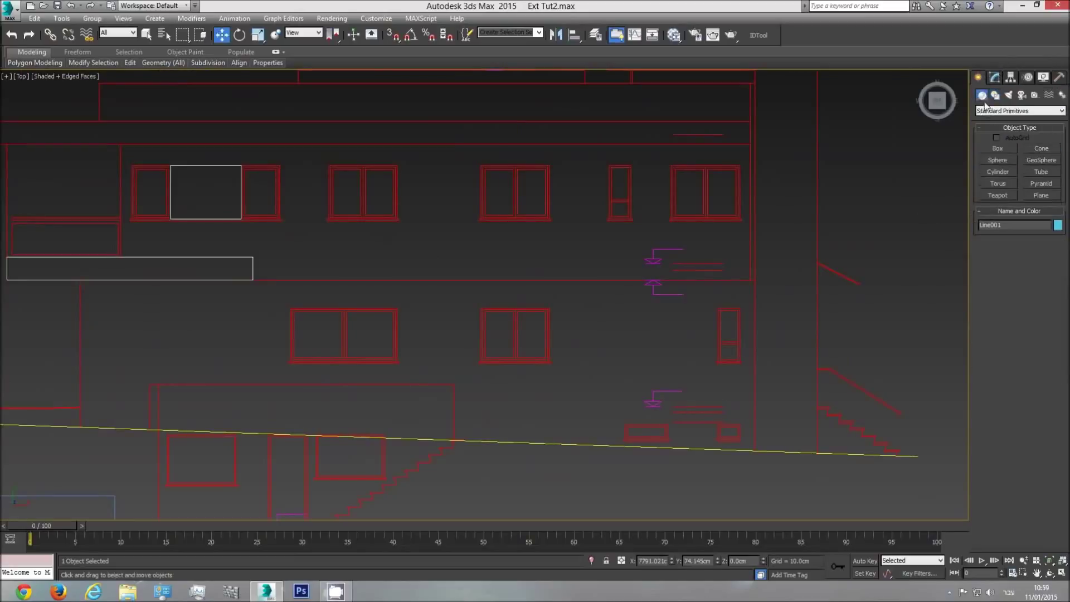
pyautogui.click(998, 148)
pyautogui.moveTo(675, 406); pyautogui.dragTo(546, 355)
pyautogui.scroll(4, 547, 363)
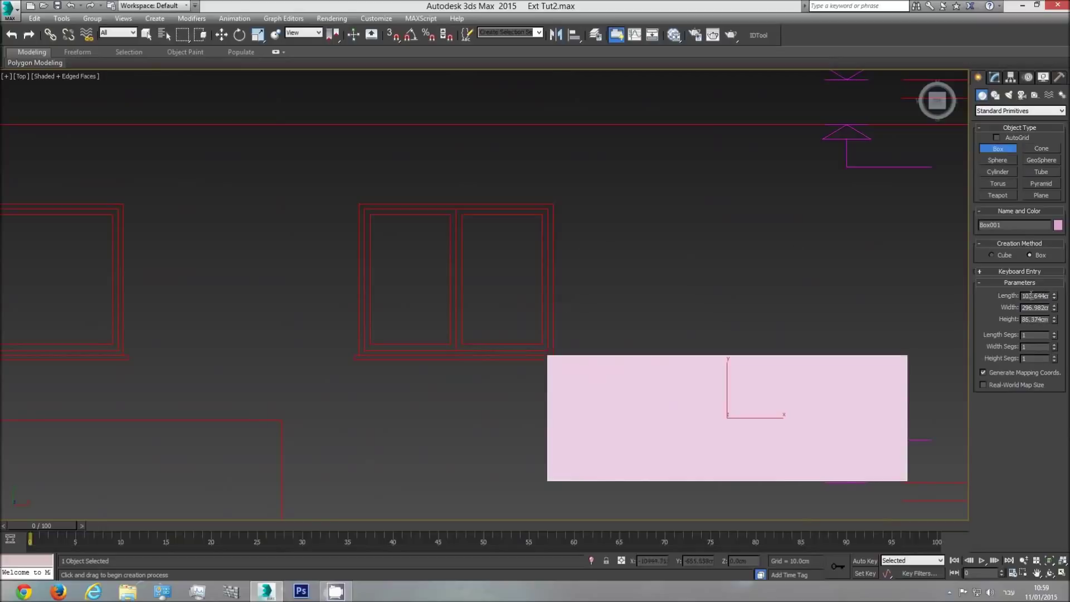
pyautogui.scroll(-2, 647, 343)
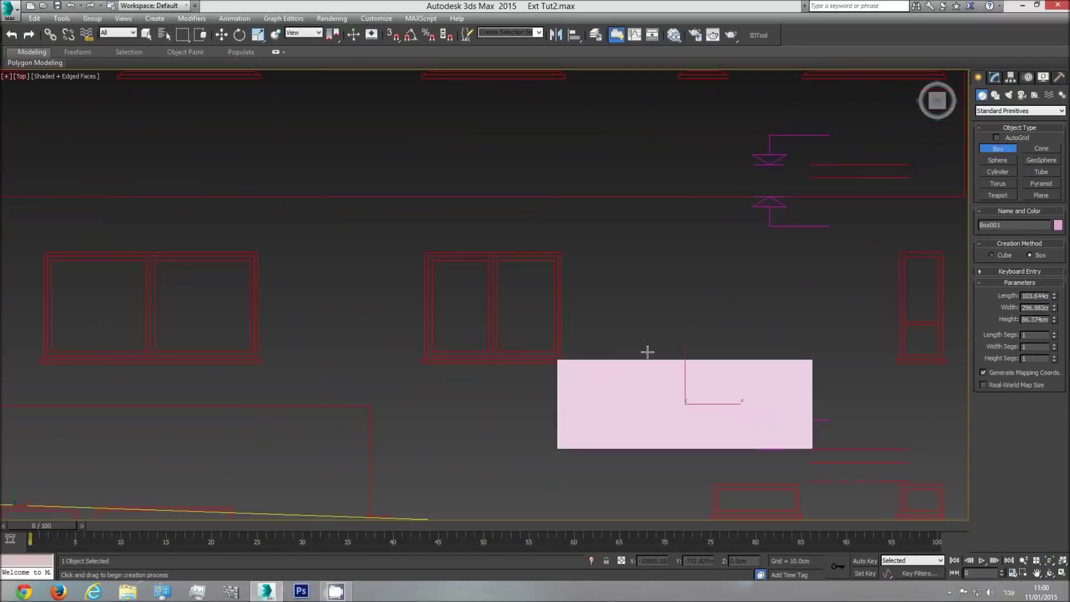
pyautogui.rightClick(675, 381)
pyautogui.moveTo(563, 359); pyautogui.dragTo(573, 251)
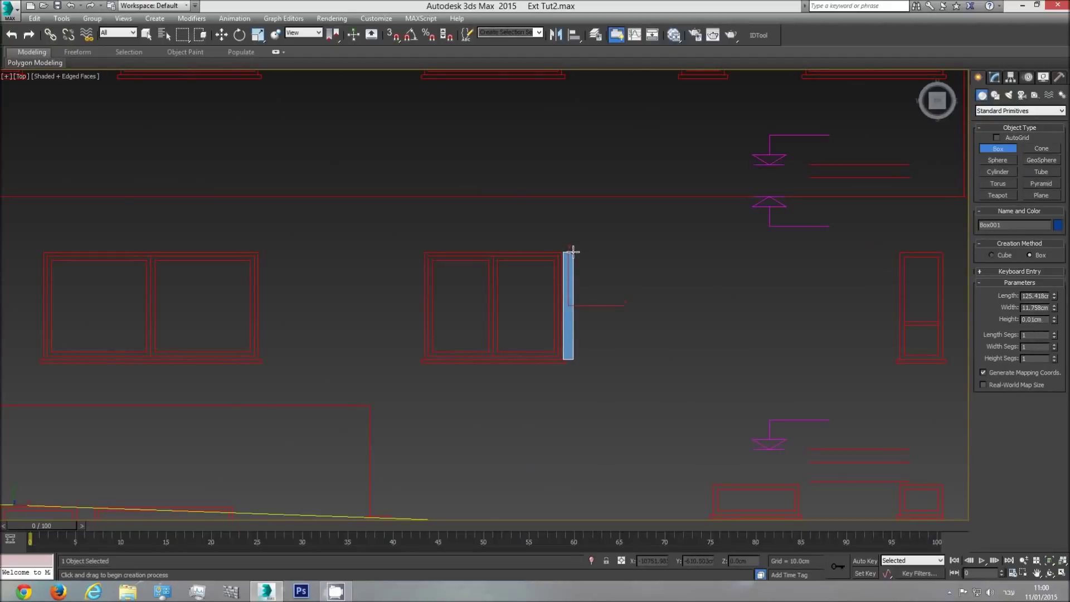
pyautogui.rightClick(588, 267)
# - Draw a box about 55 cm wide beside the building in the Front view and set its length to the measured sill height
pyautogui.scroll(-5, 637, 354)
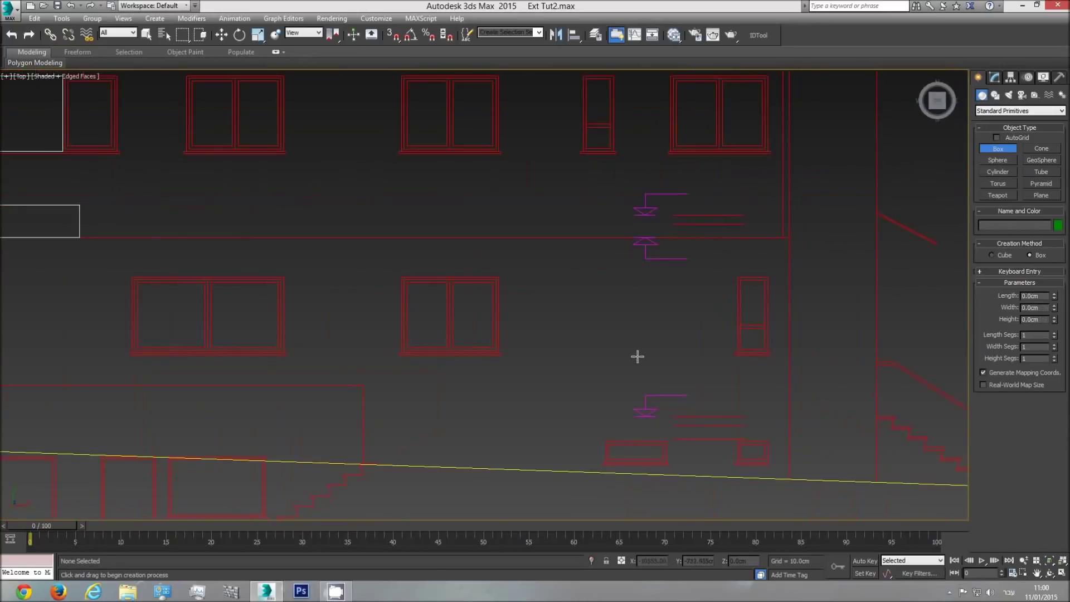
pyautogui.scroll(-6, 691, 363)
pyautogui.moveTo(716, 363); pyautogui.dragTo(416, 366, button='middle')
pyautogui.moveTo(649, 373); pyautogui.dragTo(391, 368, button='middle')
pyautogui.press('f')
pyautogui.scroll(-2, 614, 366)
pyautogui.moveTo(615, 367); pyautogui.dragTo(530, 375, button='middle')
pyautogui.scroll(-2, 562, 366)
pyautogui.scroll(4, 562, 354)
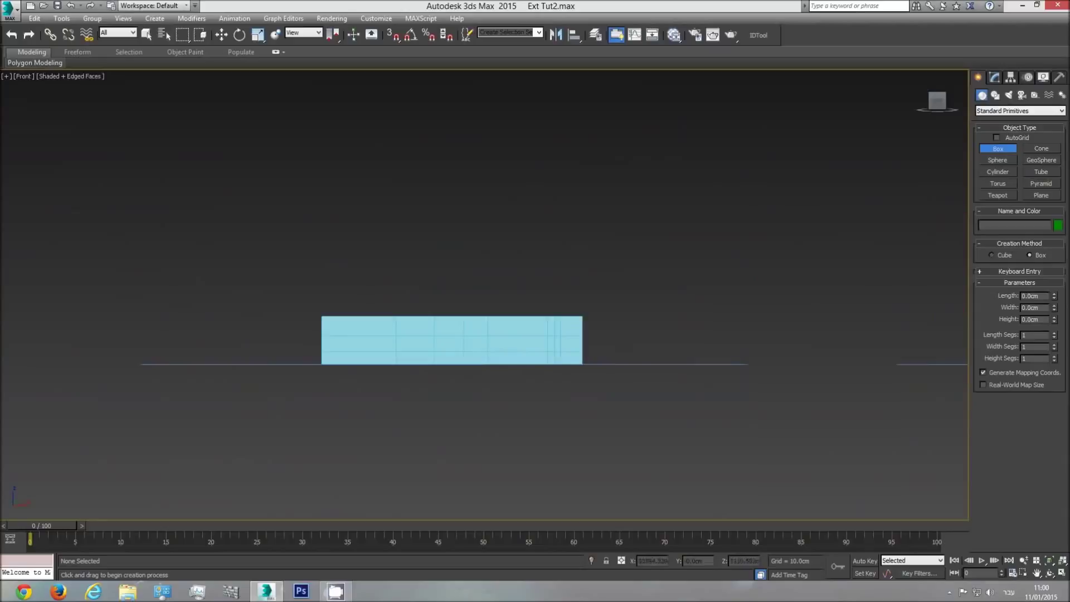
pyautogui.moveTo(619, 366); pyautogui.dragTo(628, 345)
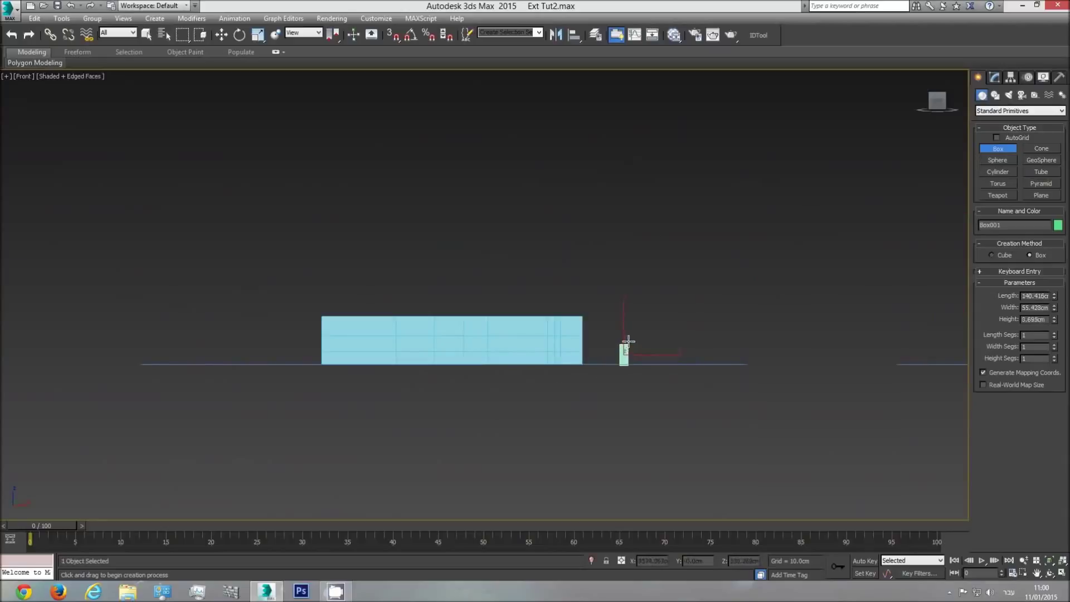
pyautogui.doubleClick(1032, 293)
pyautogui.write('13')
pyautogui.press('Return')
# - Copy the reference box sideways, away from the building, and set the copy's length to 125 cm
pyautogui.click(221, 35)
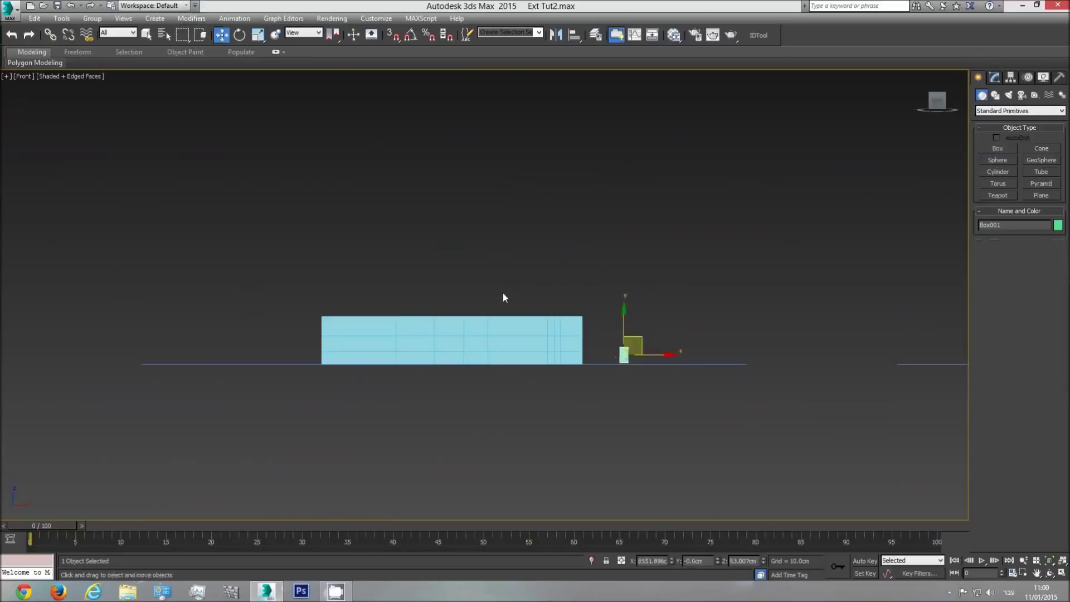
pyautogui.keyDown('shift'); pyautogui.moveTo(671, 363); pyautogui.dragTo(687, 356); pyautogui.keyUp('shift')
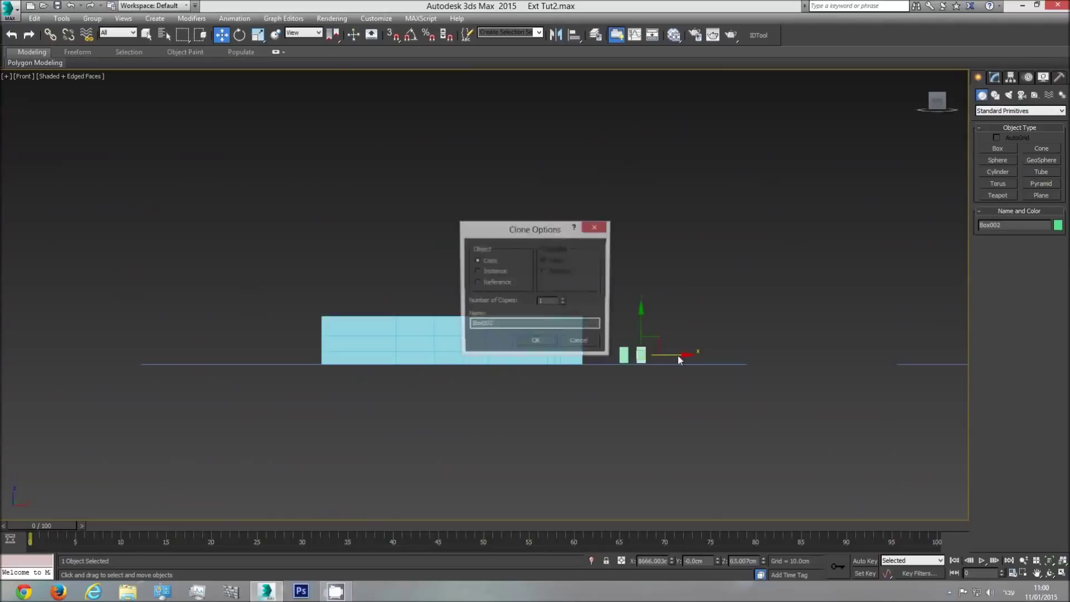
pyautogui.click(529, 342)
pyautogui.click(995, 77)
pyautogui.doubleClick(1034, 235)
pyautogui.write('125')
pyautogui.press('Return')
pyautogui.scroll(5, 638, 325)
pyautogui.scroll(2, 640, 364)
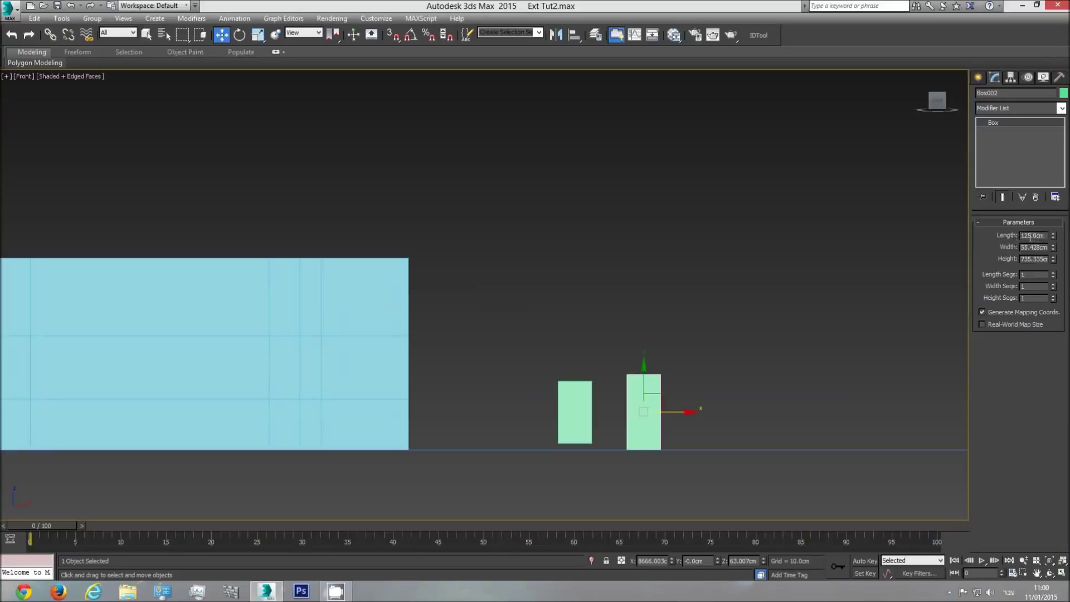
pyautogui.press('t')
pyautogui.moveTo(668, 366); pyautogui.dragTo(624, 368, button='middle')
pyautogui.scroll(-6, 625, 366)
pyautogui.moveTo(813, 363); pyautogui.dragTo(719, 363, button='middle')
pyautogui.scroll(9, 781, 358)
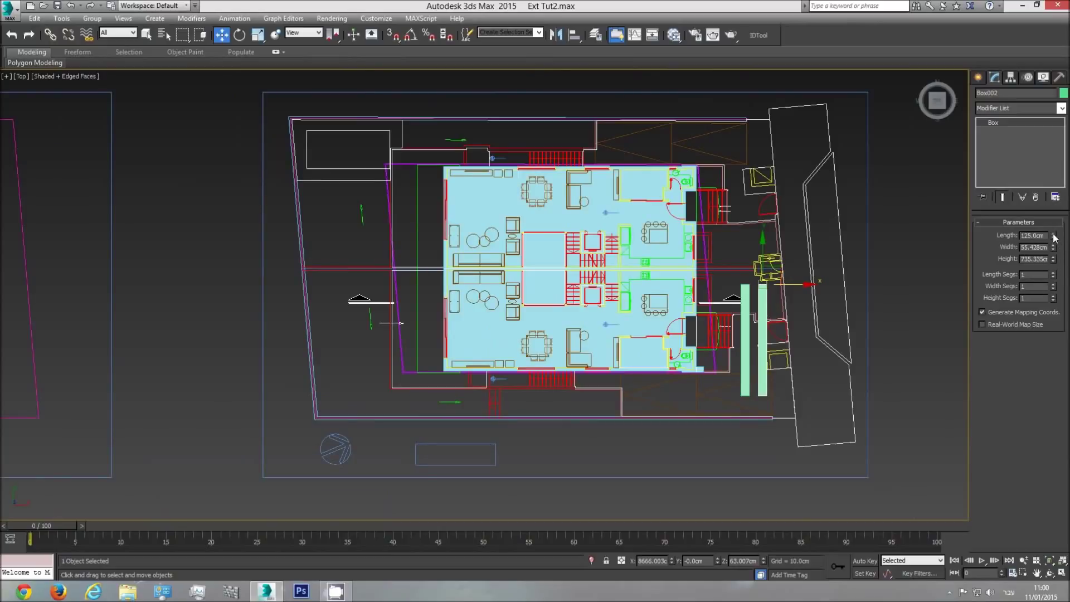
pyautogui.press('f')
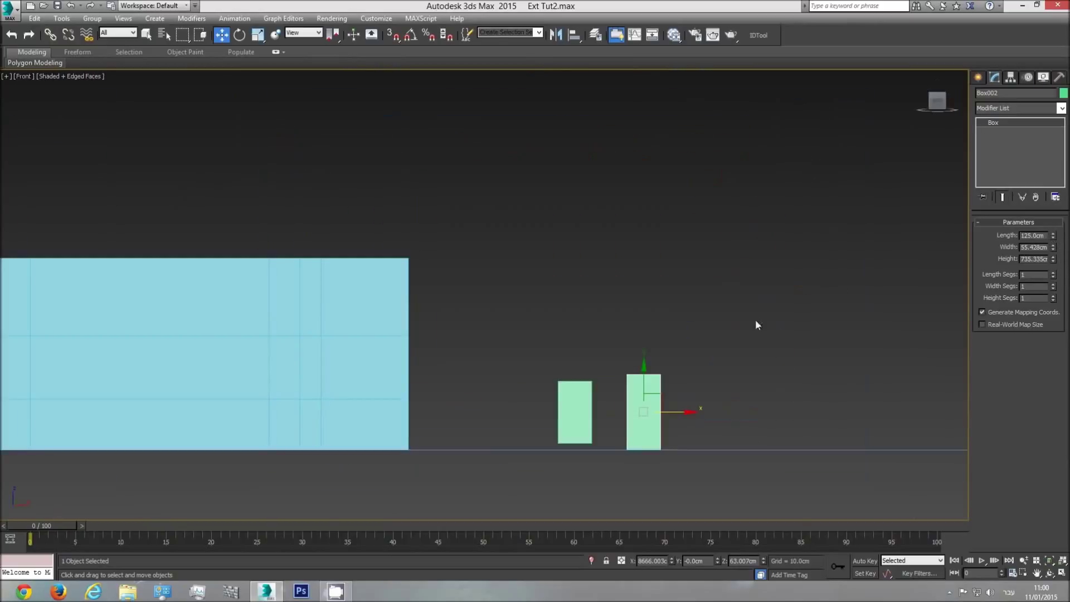
# - Turn on 3D vertex snapping and snap the 103 cm sill-height box against the building's lower outer corner on the ground line
pyautogui.moveTo(1054, 235)
pyautogui.mouseDown()
pyautogui.moveTo(1044, 137)
pyautogui.moveTo(1045, 246)
pyautogui.mouseUp()
pyautogui.hotkey('ctrl', 'z')
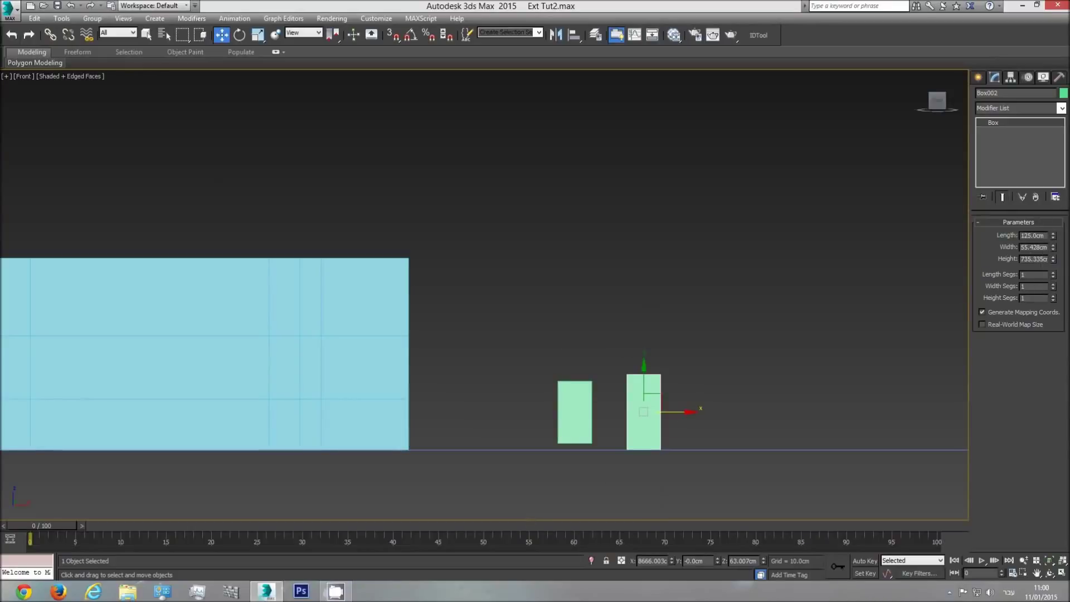
pyautogui.moveTo(579, 351); pyautogui.dragTo(612, 318, button='middle')
pyautogui.scroll(-2, 612, 318)
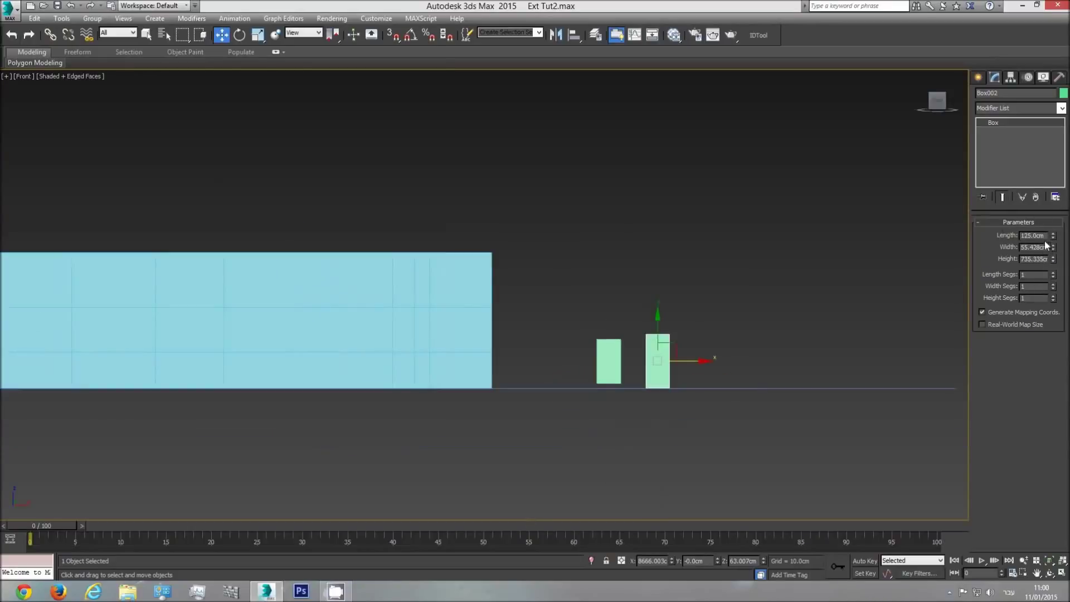
pyautogui.click(609, 351)
pyautogui.moveTo(609, 351); pyautogui.dragTo(546, 350)
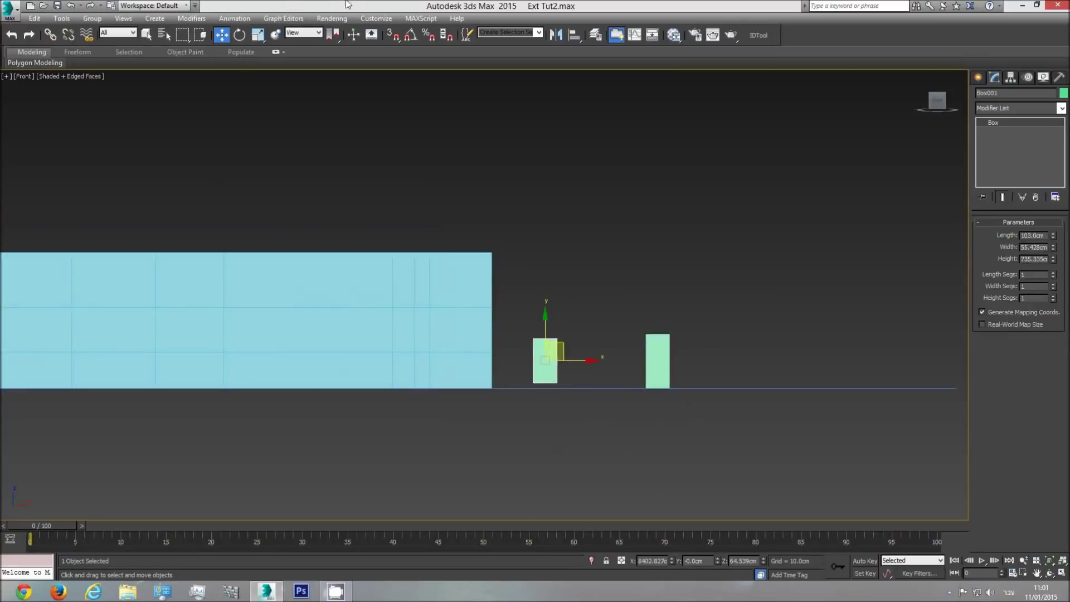
pyautogui.click(393, 35)
pyautogui.scroll(4, 526, 351)
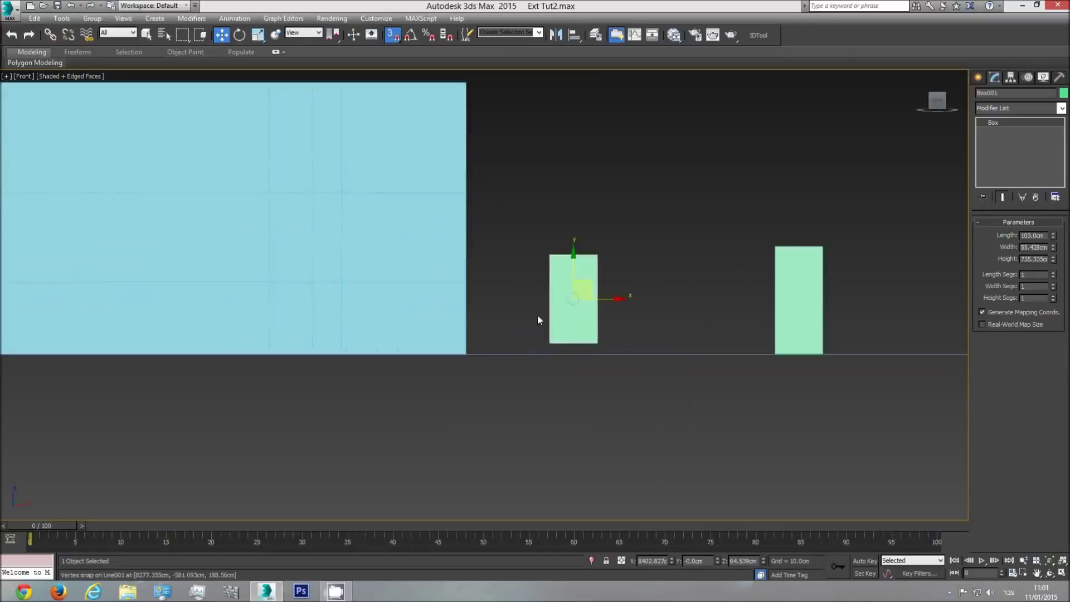
pyautogui.moveTo(547, 343); pyautogui.dragTo(466, 354)
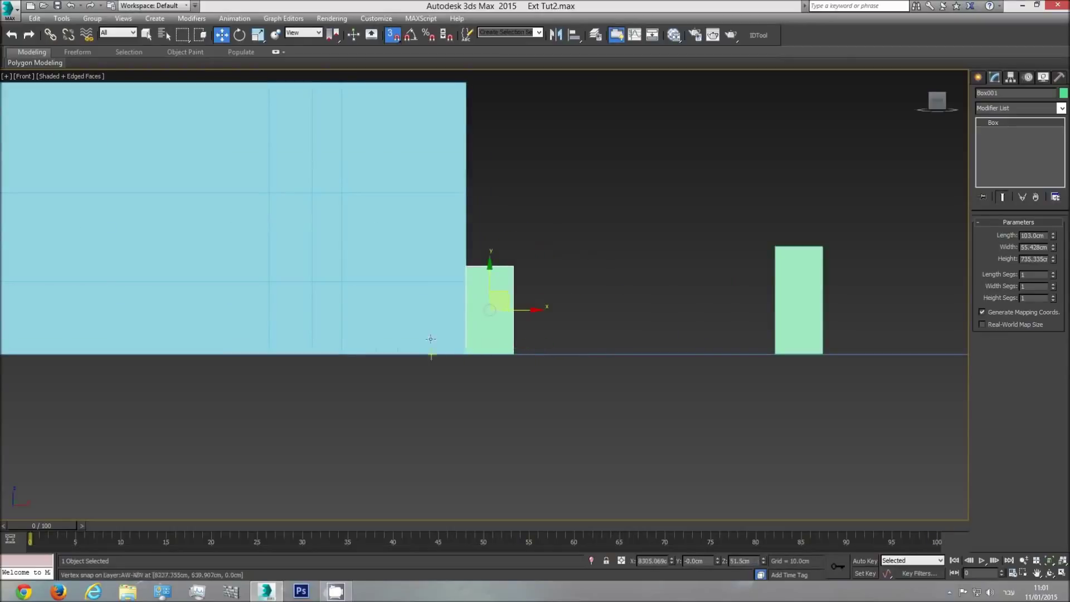
# - Snap the 125 cm opening-height box so its base starts at the outer top corner of the 103 cm box
pyautogui.click(803, 310)
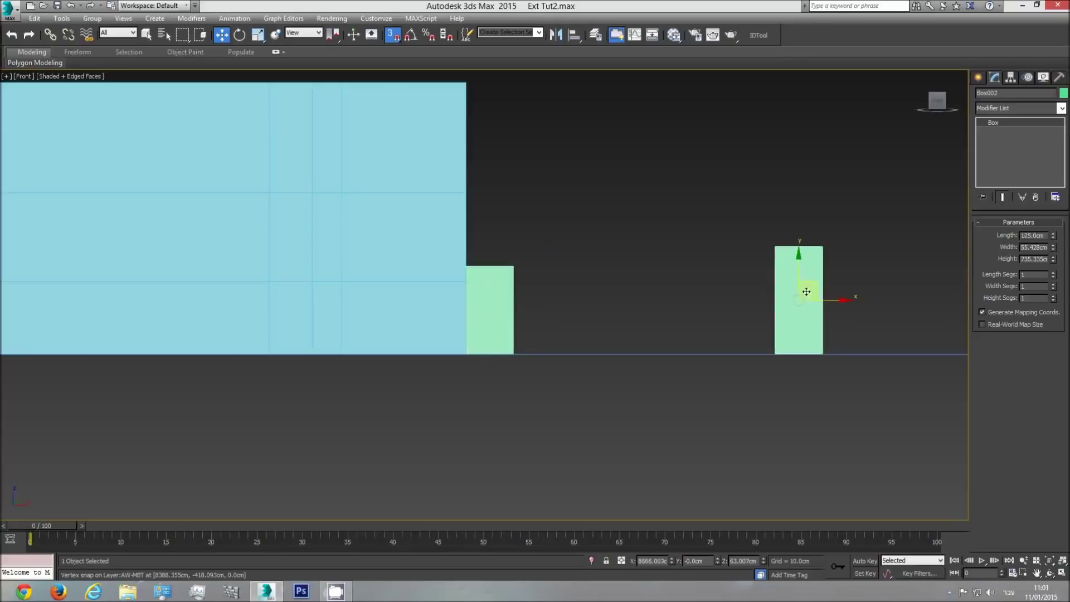
pyautogui.moveTo(809, 286); pyautogui.dragTo(516, 267)
pyautogui.click(496, 288)
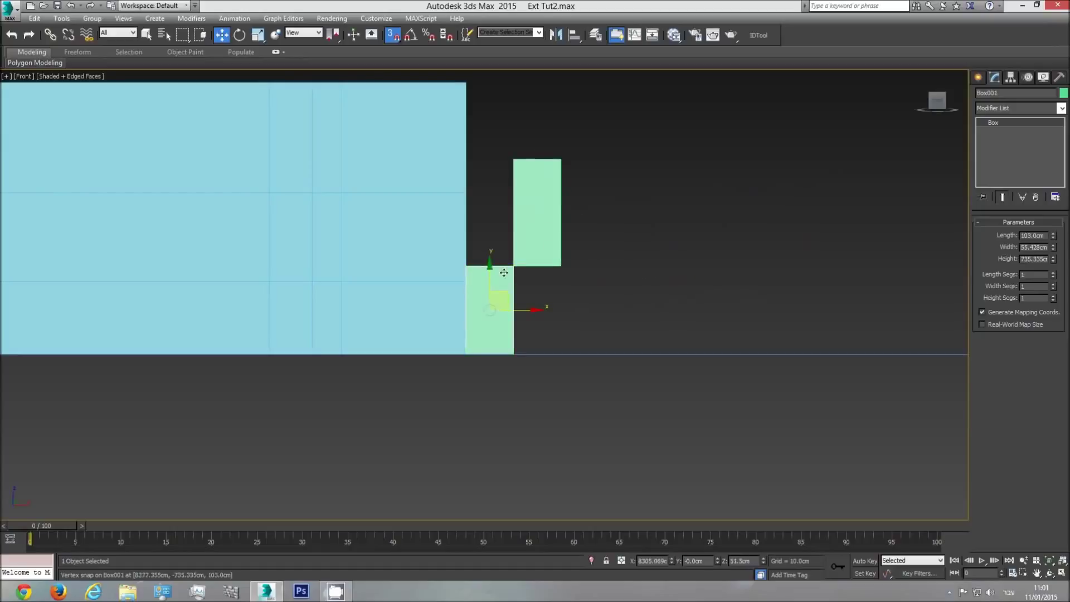
pyautogui.click(525, 249)
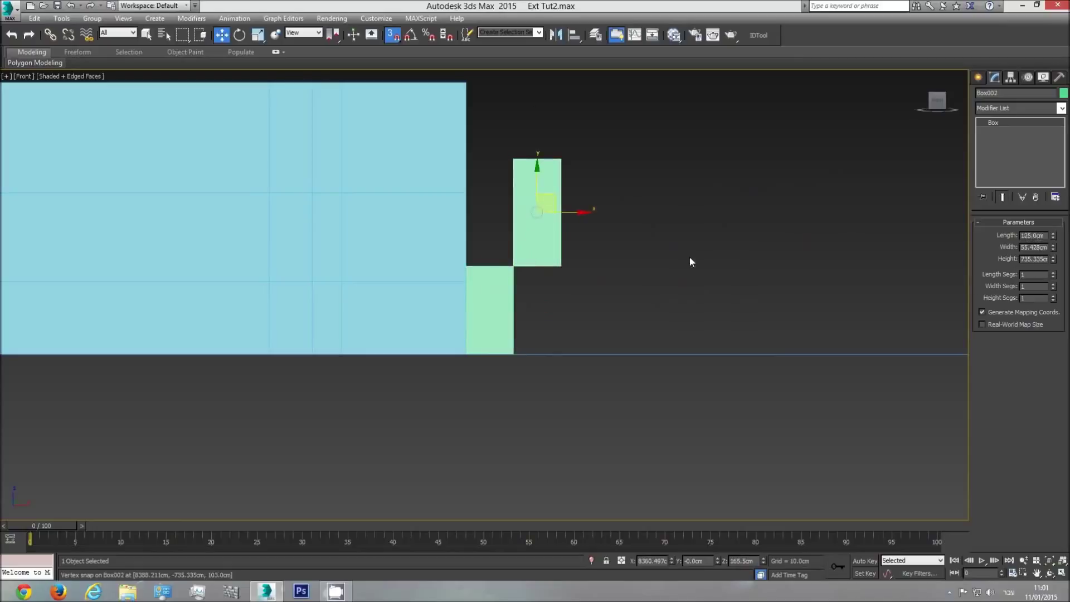
# - Select the walls' entire lower row of intermediate vertices and snap it vertically to the top of the sill-height box
pyautogui.click(422, 261)
pyautogui.moveTo(425, 263); pyautogui.dragTo(549, 284, button='middle')
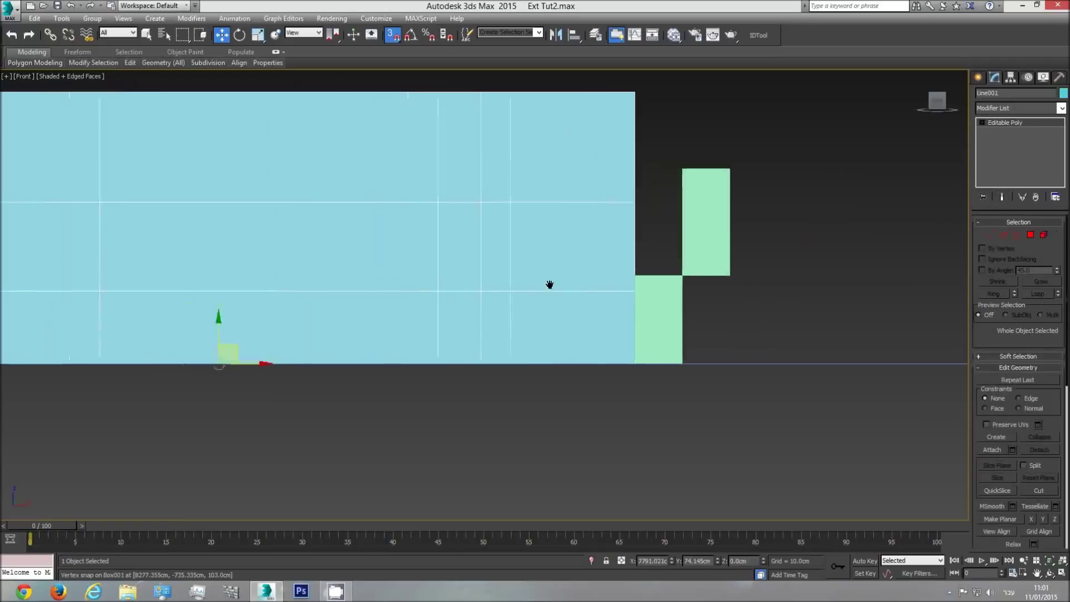
pyautogui.scroll(-2, 549, 287)
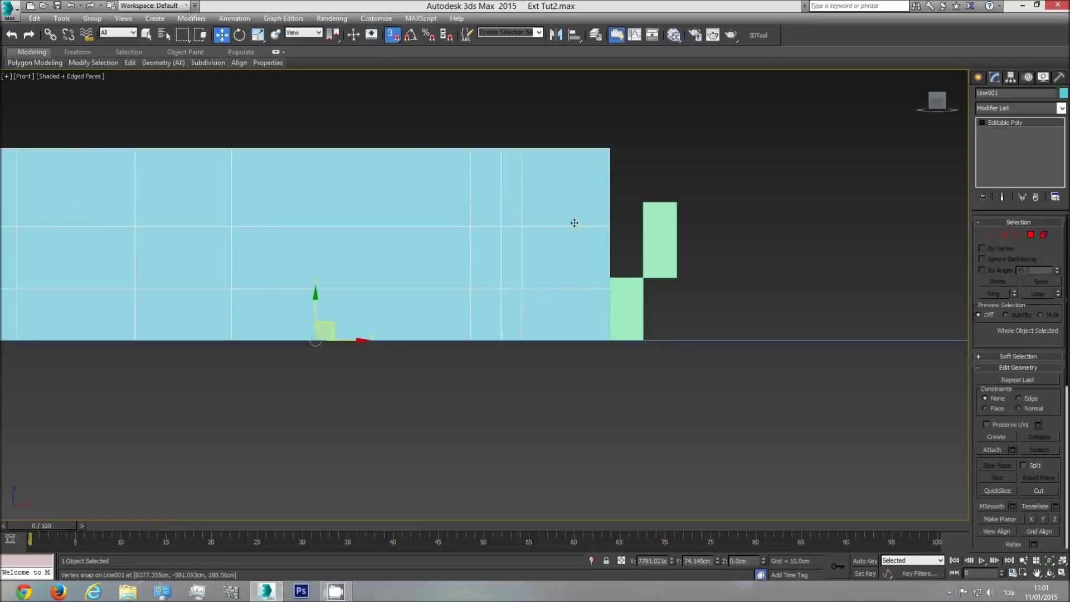
pyautogui.click(989, 235)
pyautogui.scroll(-2, 681, 267)
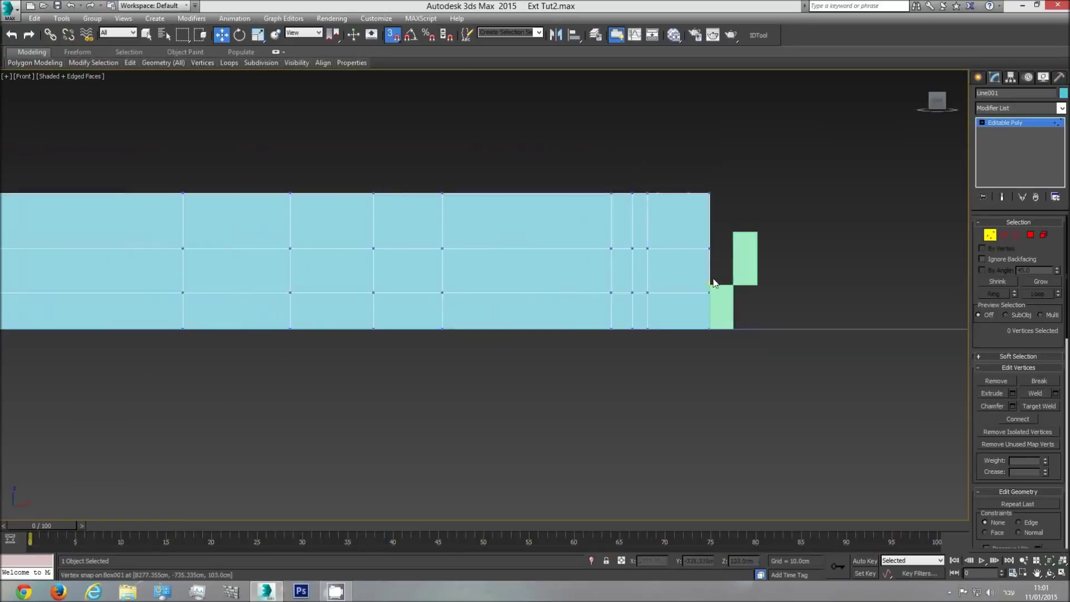
pyautogui.moveTo(714, 283); pyautogui.dragTo(772, 287, button='middle')
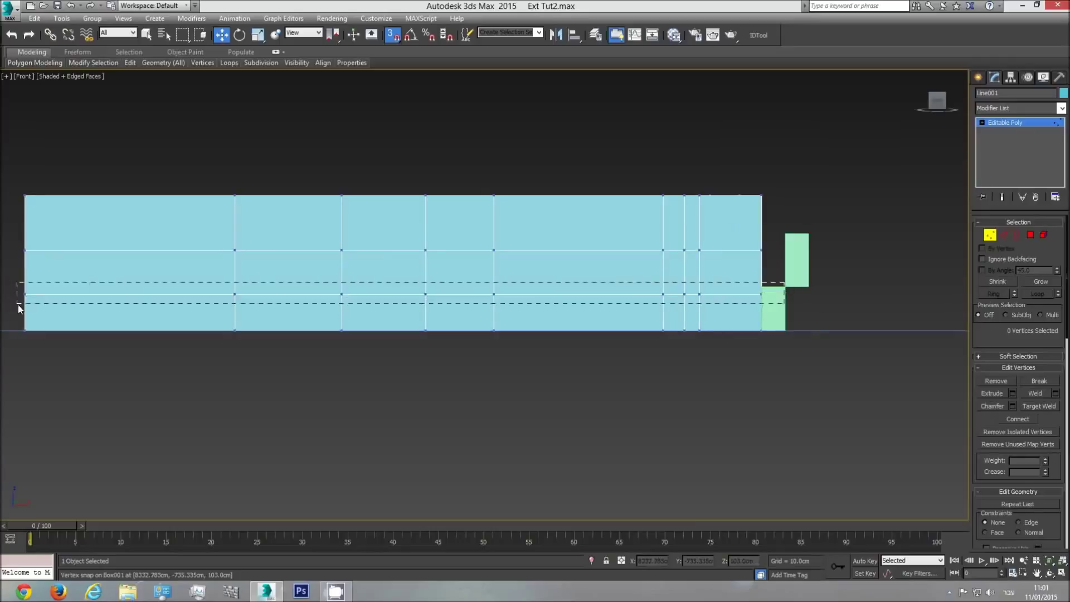
pyautogui.moveTo(18, 304); pyautogui.dragTo(18, 305)
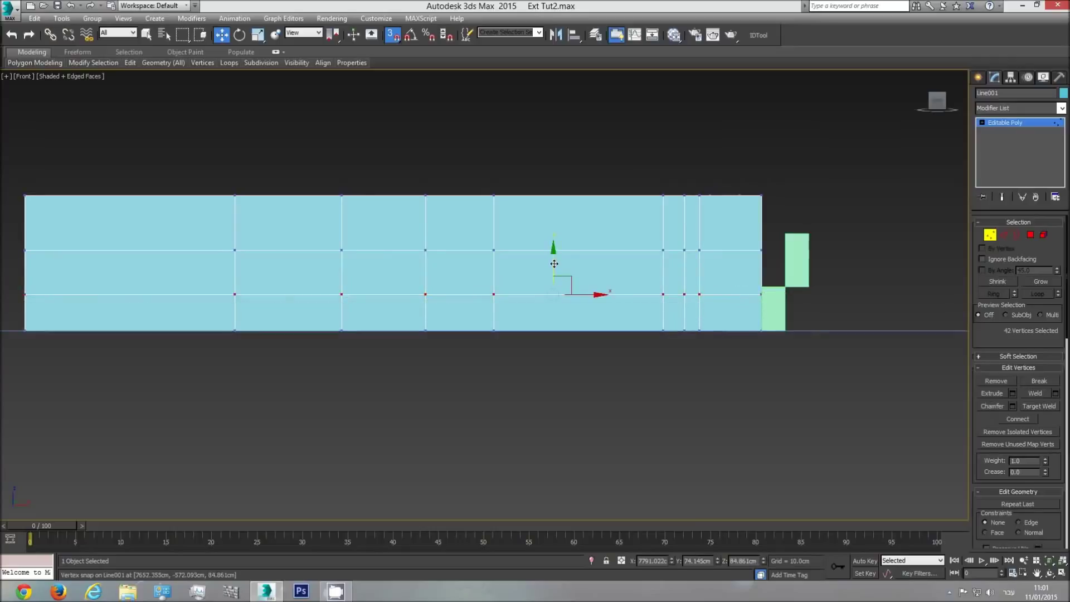
pyautogui.moveTo(554, 263); pyautogui.dragTo(761, 285)
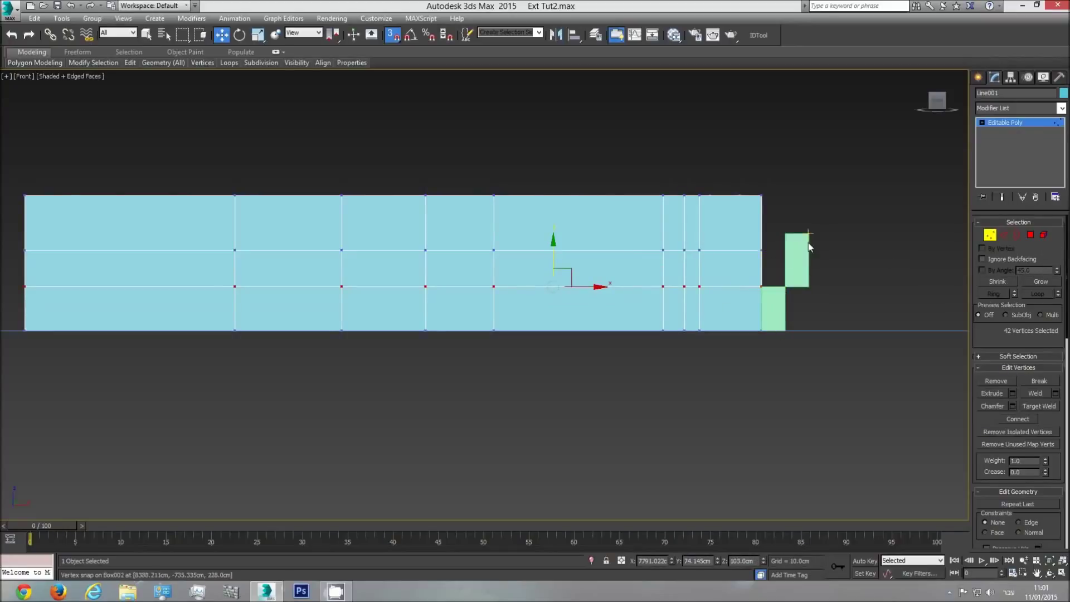
# - Raise the walls' upper row of intermediate vertices to the top of the opening-height box and leave vertex editing
pyautogui.moveTo(808, 242); pyautogui.dragTo(19, 257)
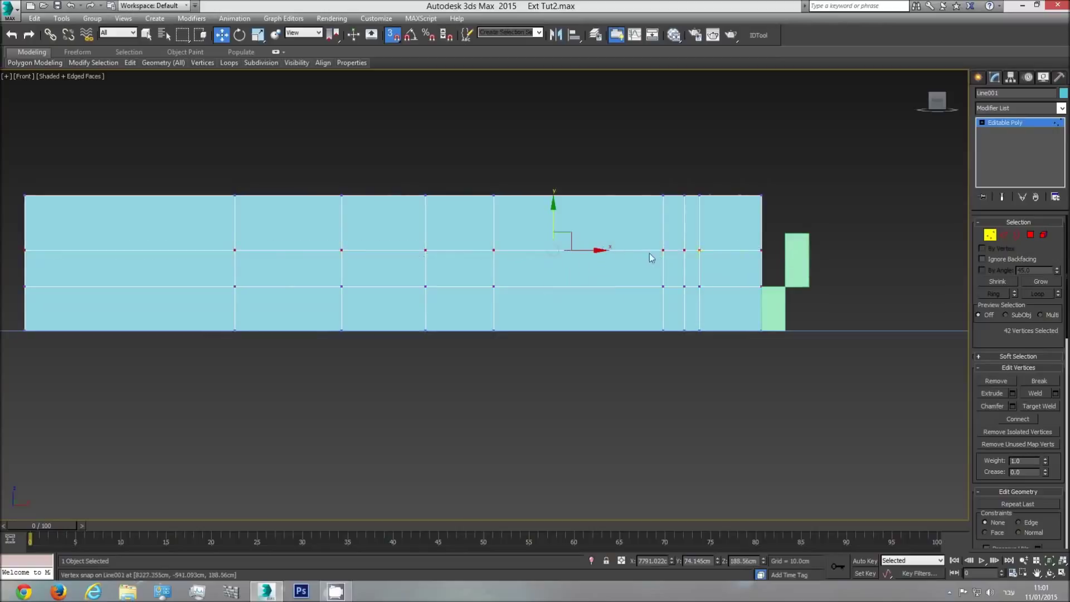
pyautogui.moveTo(554, 219); pyautogui.dragTo(786, 234)
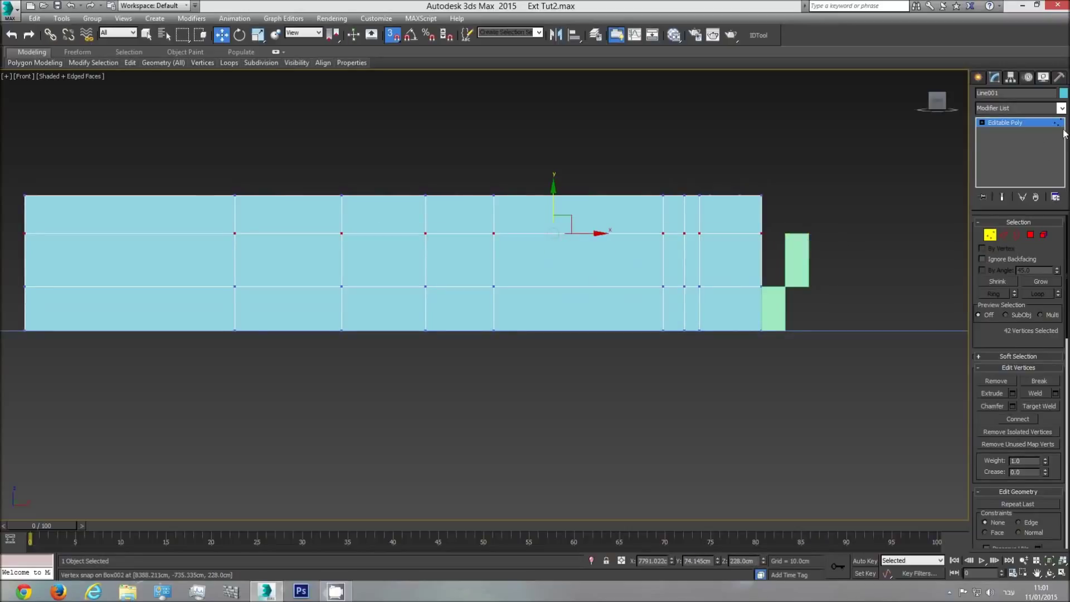
pyautogui.click(1039, 128)
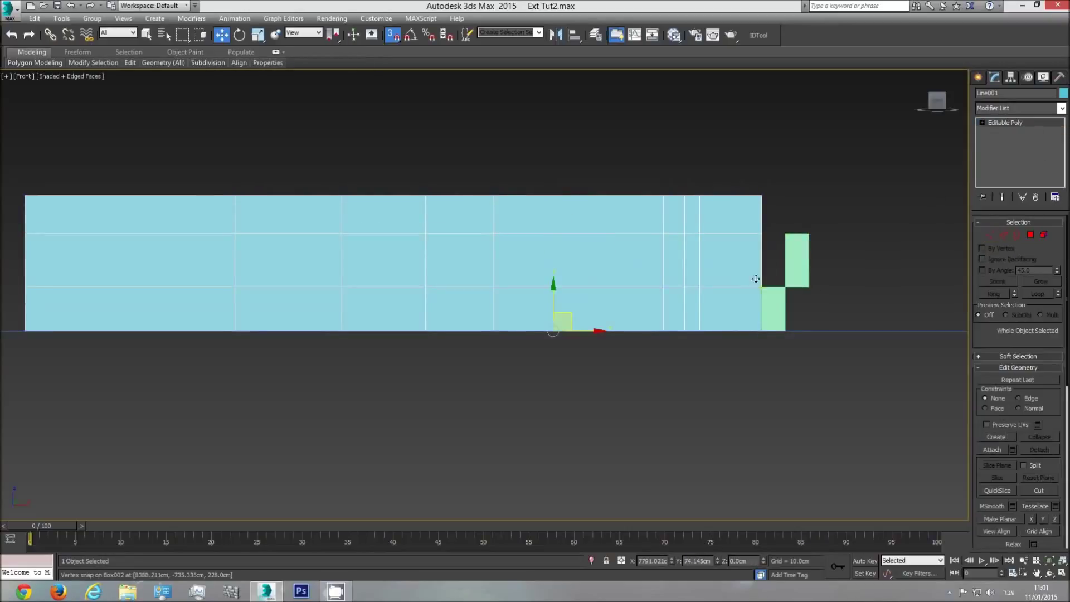
# - Delete both reference boxes beside the building
pyautogui.click(799, 266)
pyautogui.press('Delete')
pyautogui.click(778, 299)
pyautogui.press('Delete')
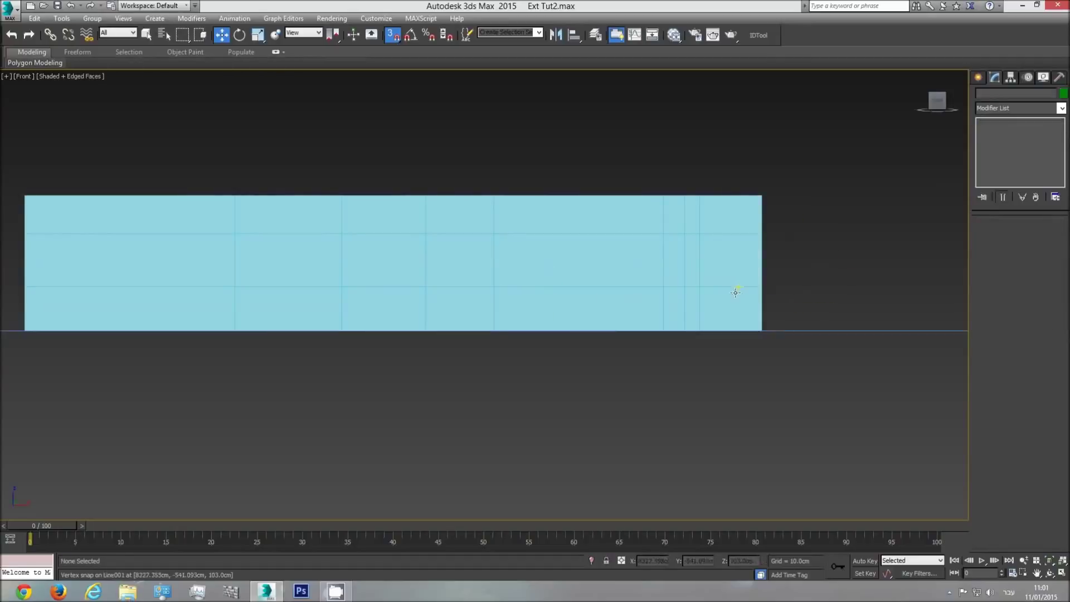
# - Inspect the banded walls in the Perspective view and find the side elevation's floor level marks in the Top view
pyautogui.press('p')
pyautogui.click(1049, 573)
pyautogui.moveTo(644, 384); pyautogui.dragTo(418, 308)
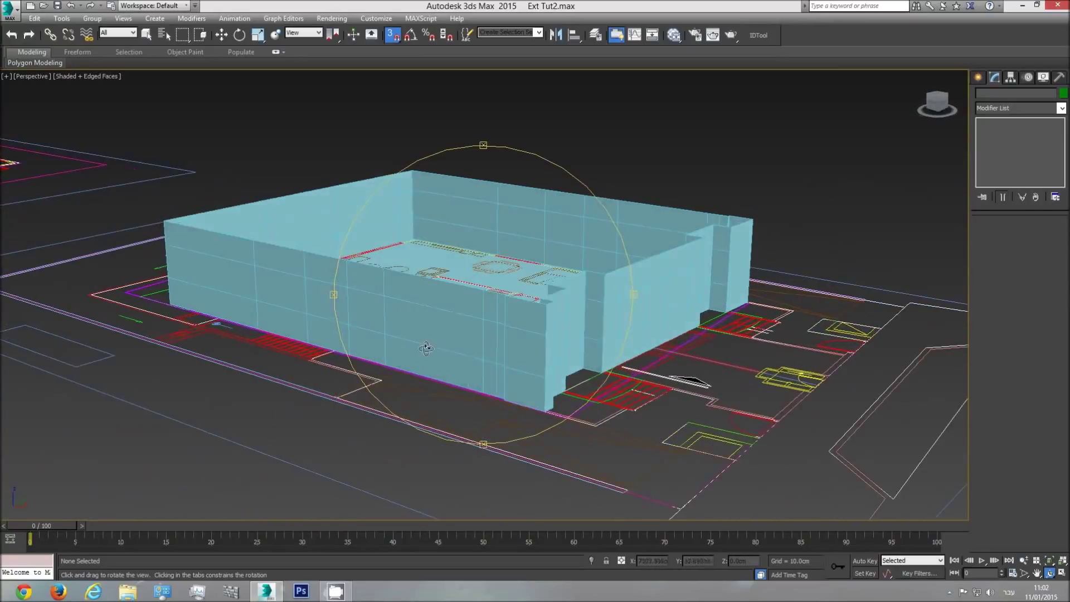
pyautogui.moveTo(441, 350); pyautogui.dragTo(560, 343)
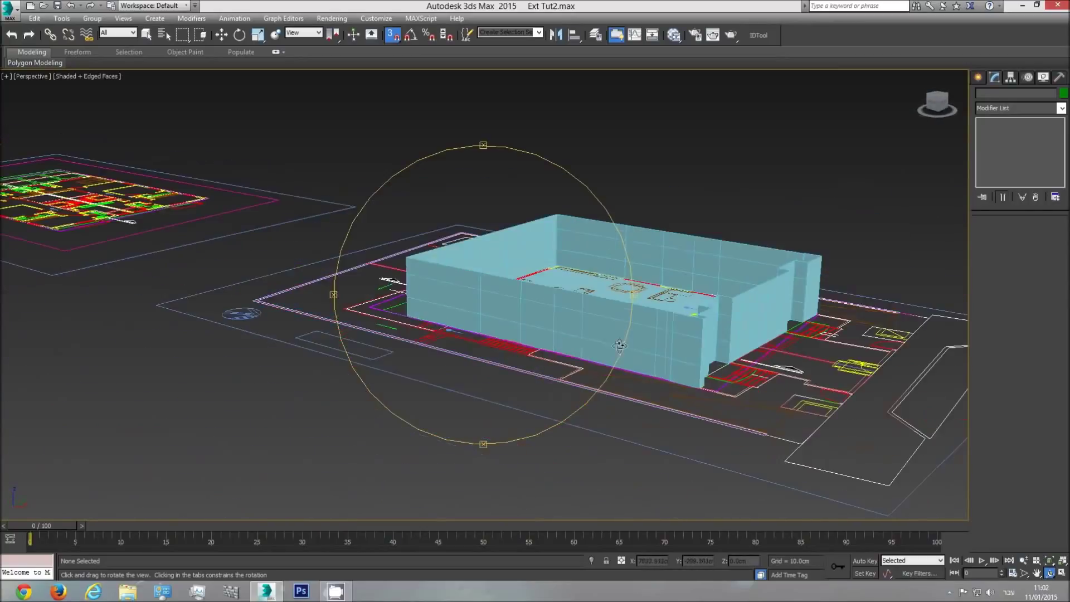
pyautogui.press('t')
pyautogui.scroll(-10, 524, 341)
pyautogui.moveTo(349, 351); pyautogui.dragTo(409, 351, button='middle')
pyautogui.scroll(8, 409, 351)
pyautogui.scroll(3, 408, 352)
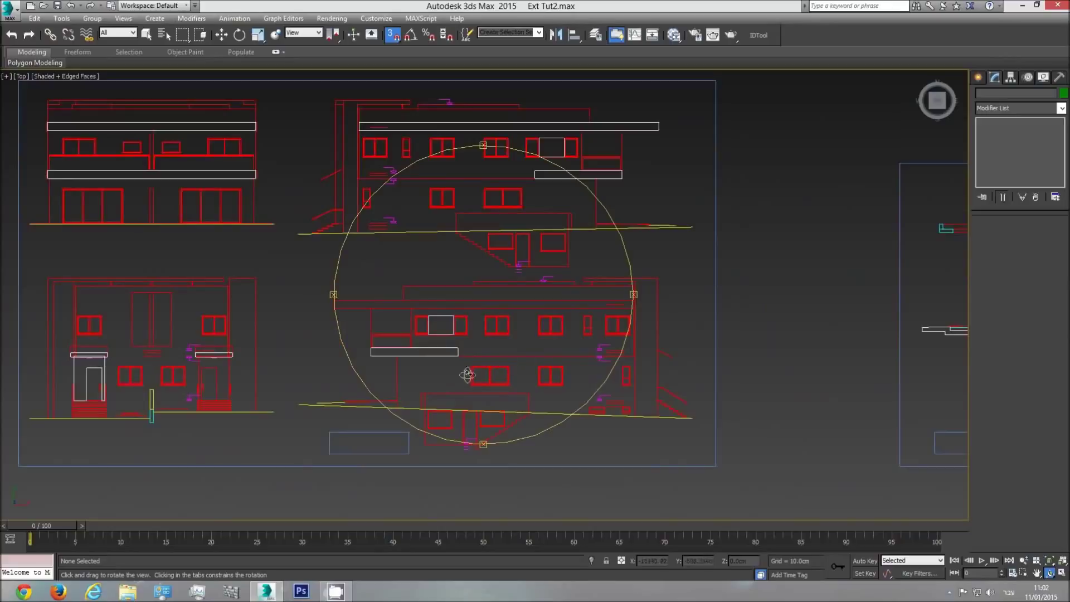
pyautogui.moveTo(484, 364); pyautogui.dragTo(440, 310, button='middle')
pyautogui.scroll(3, 493, 323)
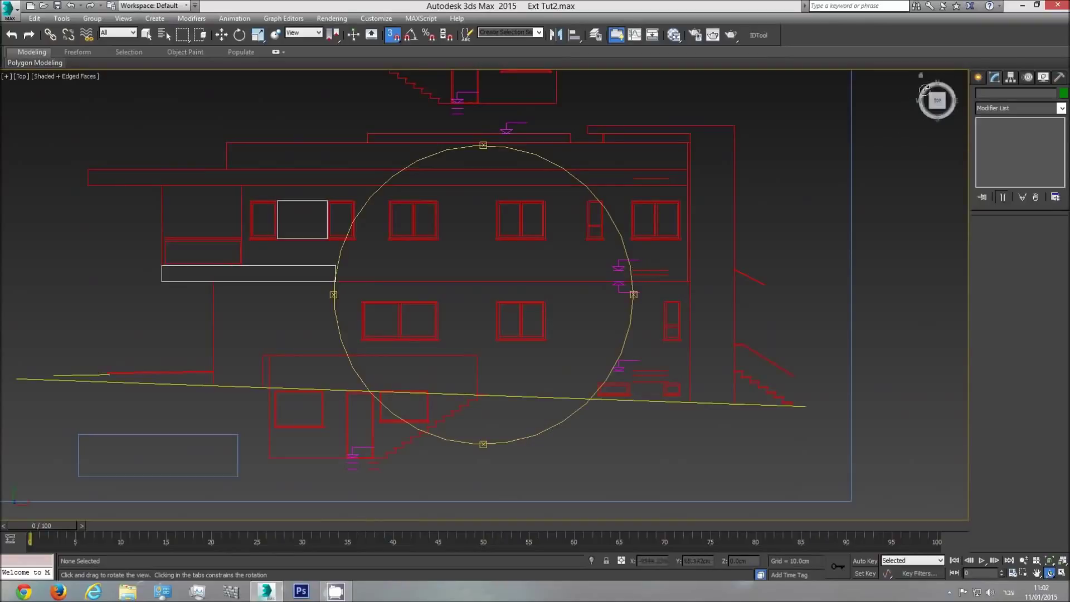
# - Draw a box about 118 cm wide and 332.5 cm long between the two floor level marks on the side elevation
pyautogui.click(980, 79)
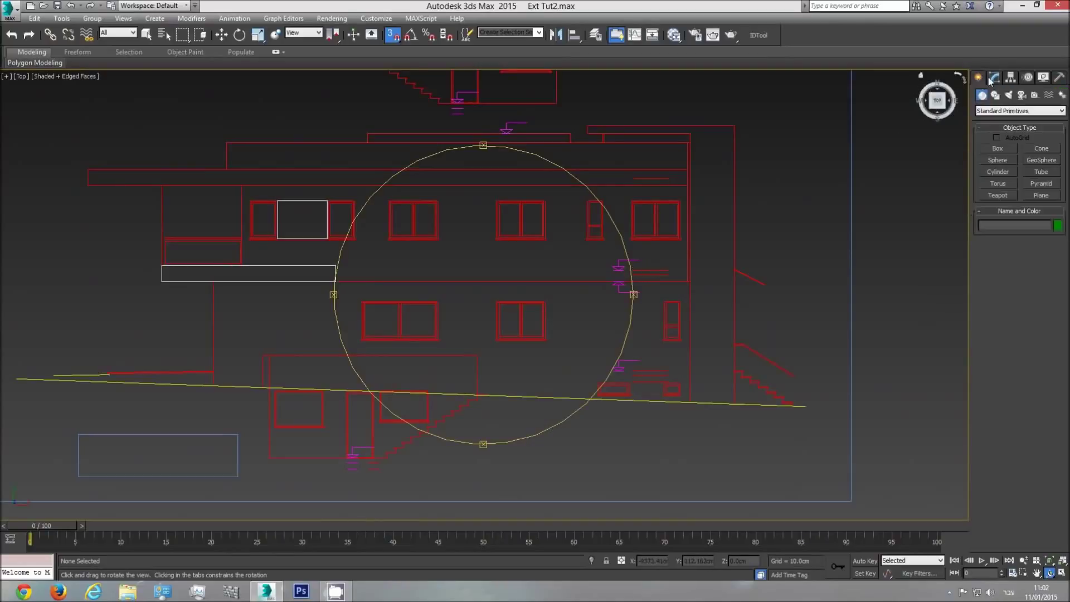
pyautogui.click(998, 149)
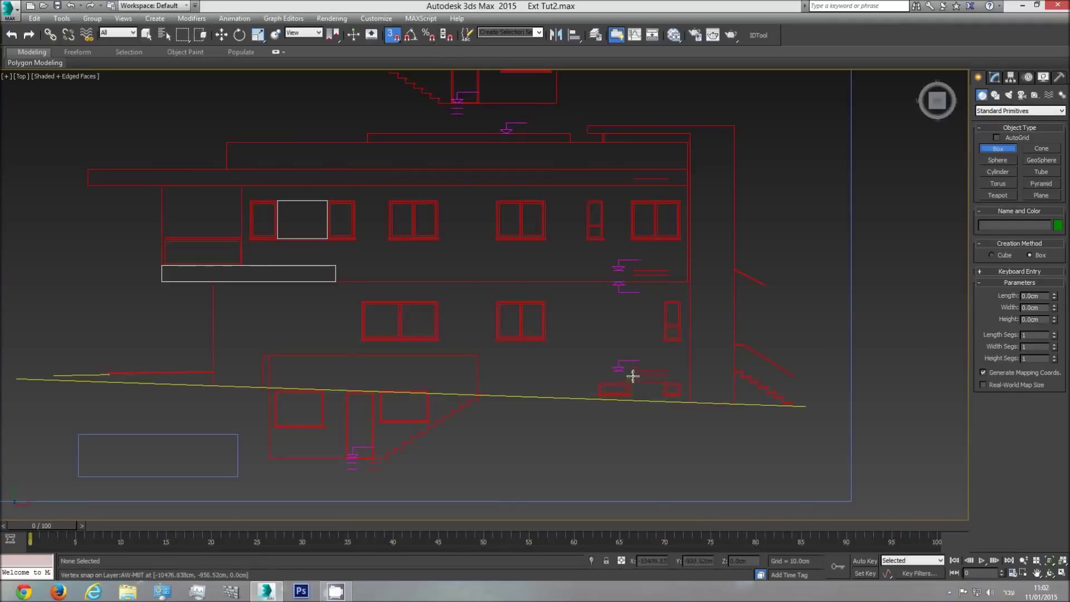
pyautogui.moveTo(632, 372); pyautogui.dragTo(670, 270)
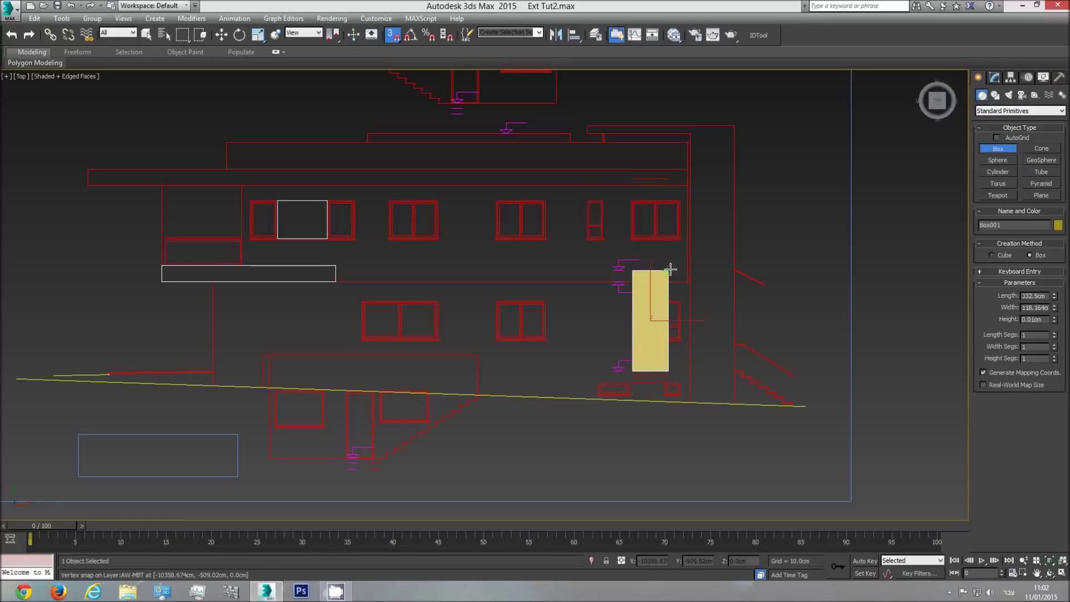
pyautogui.click(680, 215)
# - Set the floor-height box's width and height to 332.5 cm to make it a cube
pyautogui.doubleClick(1040, 308)
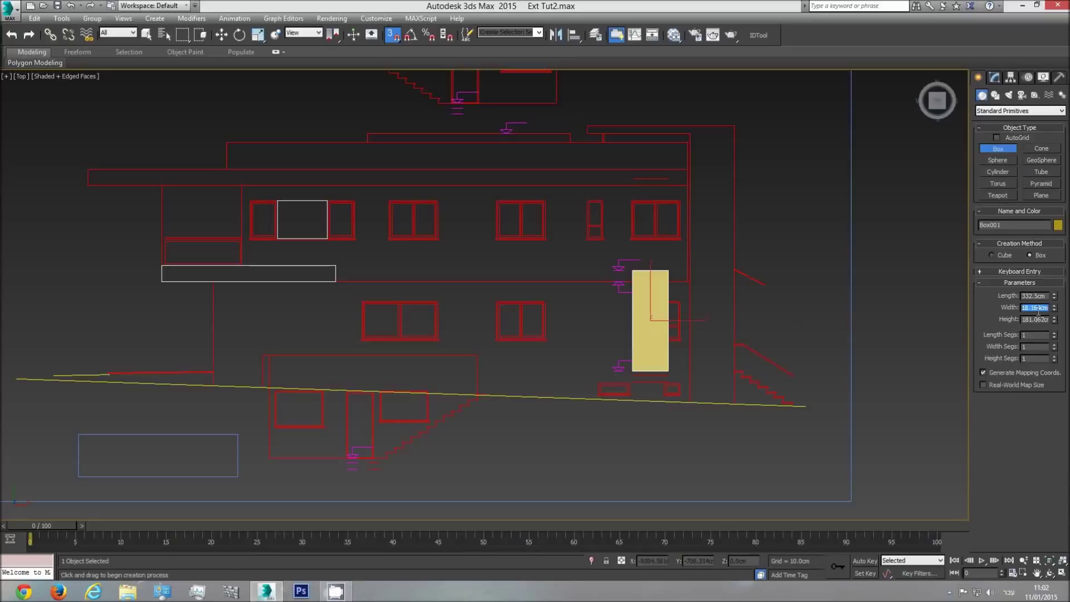
pyautogui.write('33')
pyautogui.doubleClick(1040, 319)
pyautogui.click(1041, 319)
pyautogui.doubleClick(1040, 320)
pyautogui.write('332.5')
pyautogui.press('Return')
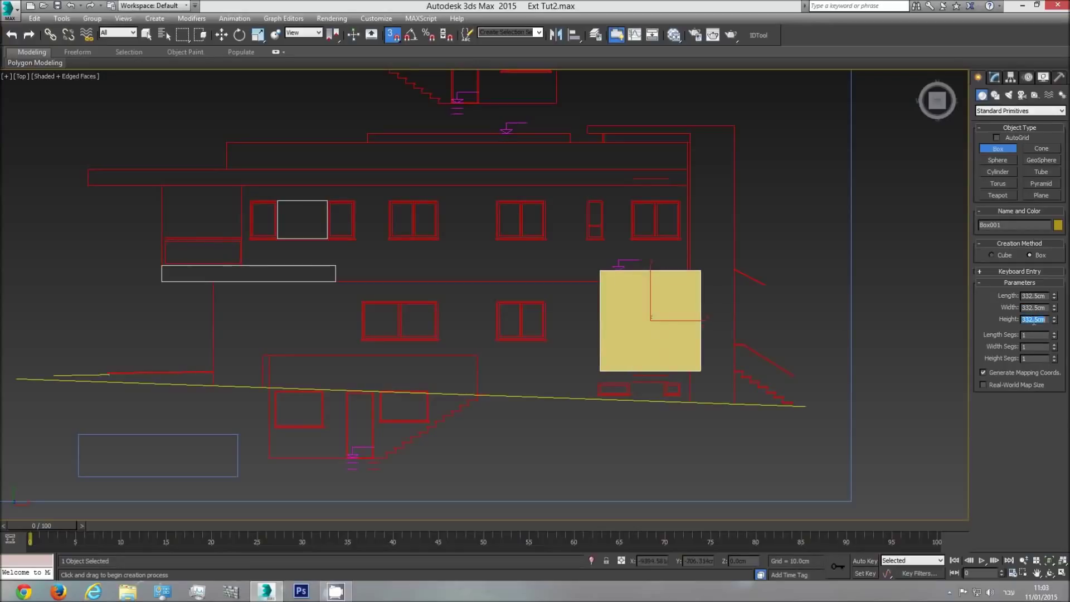
# - Slide the 332.5 cm cube sideways off the elevation drawing and locate it in the Front view
pyautogui.click(222, 36)
pyautogui.moveTo(683, 320); pyautogui.dragTo(838, 320)
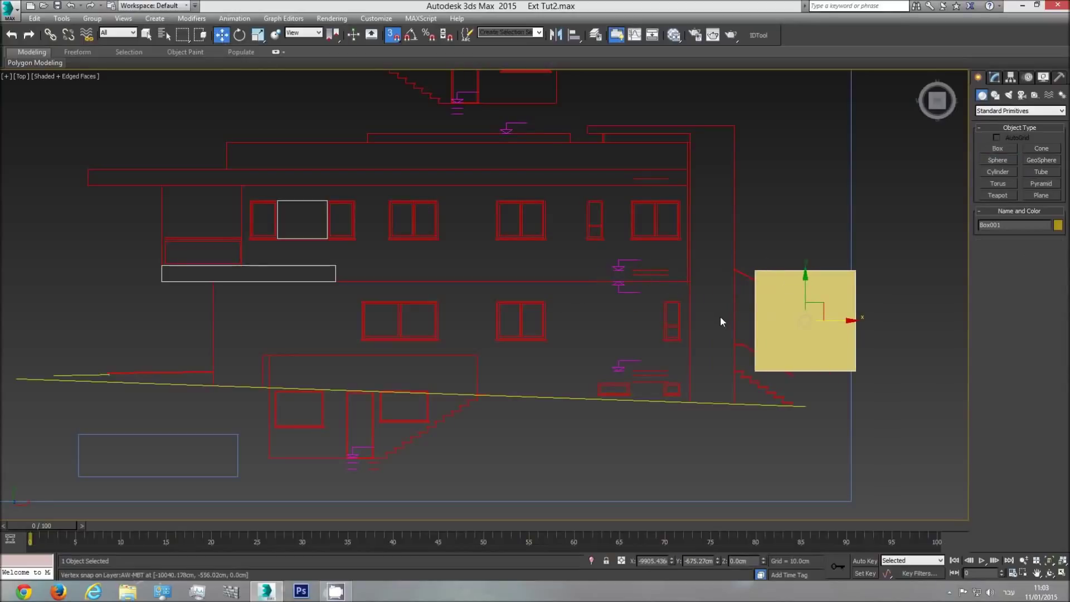
pyautogui.press('f')
pyautogui.scroll(-5, 711, 315)
pyautogui.moveTo(345, 324); pyautogui.dragTo(817, 324, button='middle')
pyautogui.scroll(-3, 816, 324)
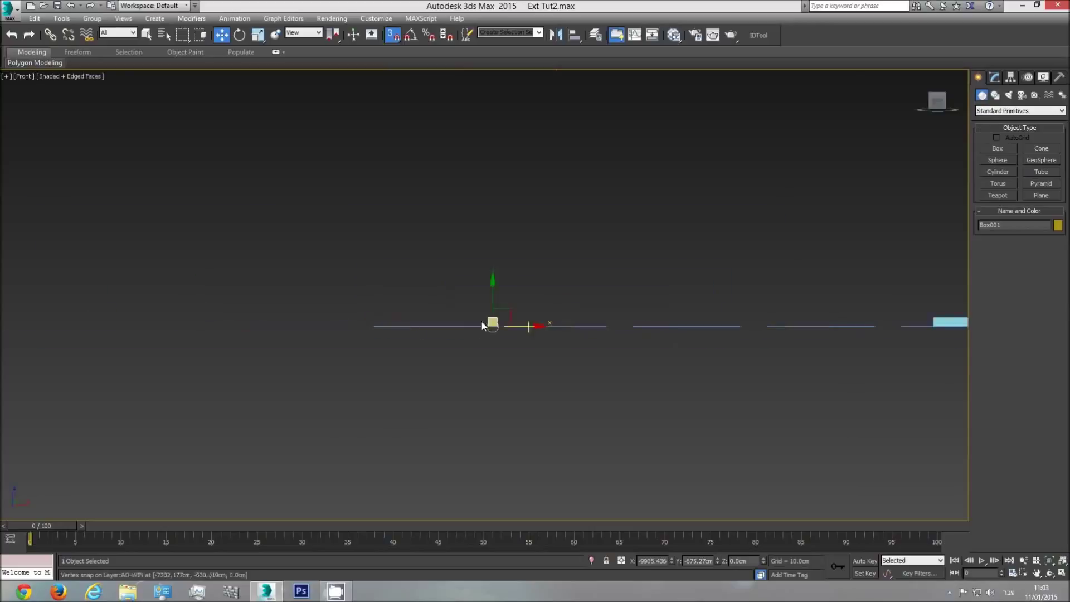
pyautogui.scroll(6, 469, 316)
pyautogui.click(995, 77)
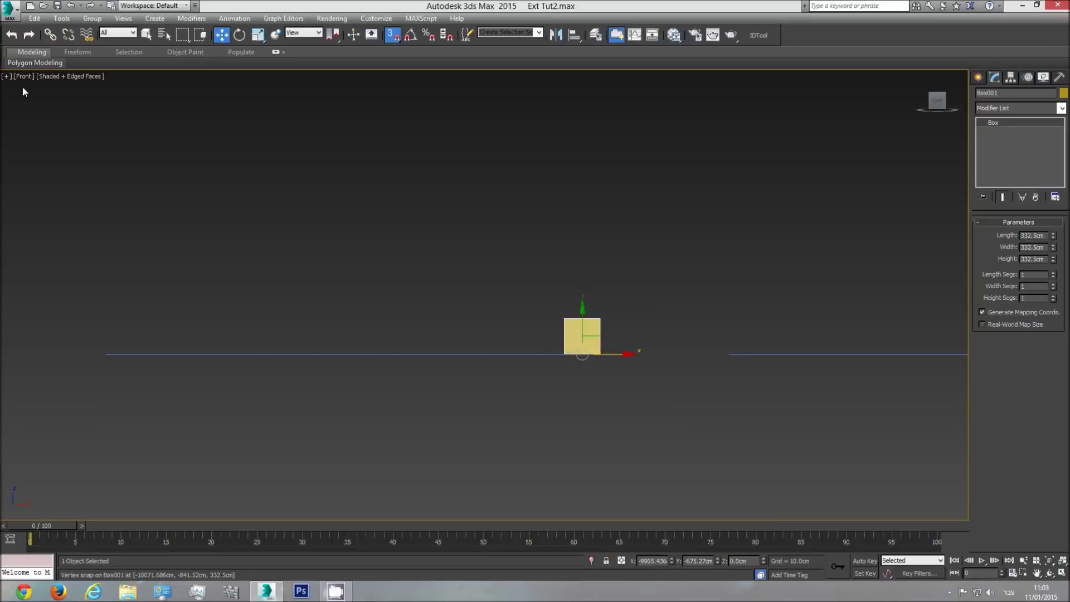
pyautogui.press('l')
pyautogui.press('t')
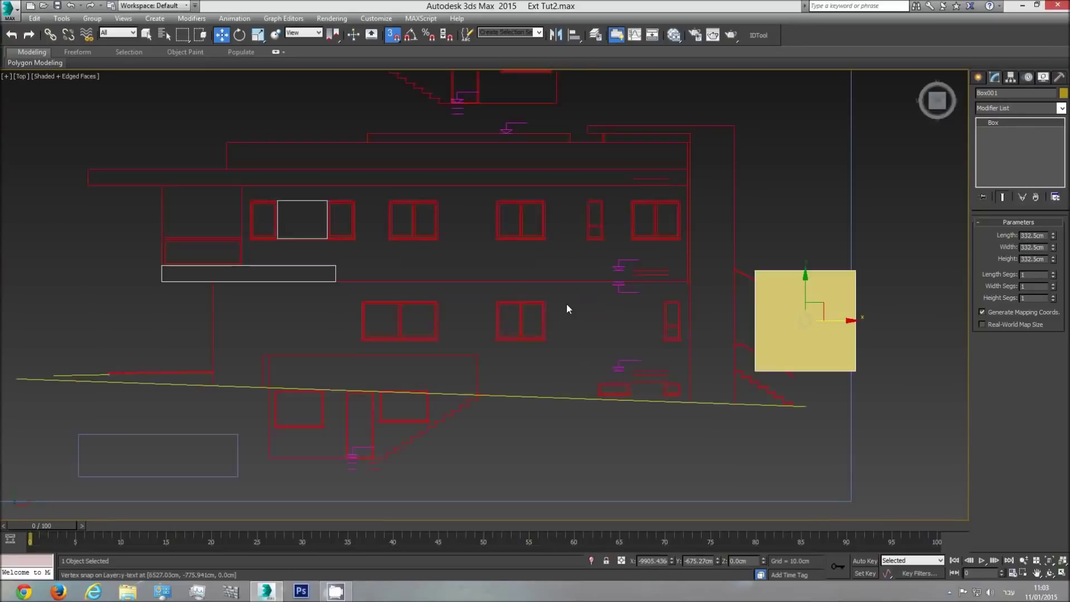
pyautogui.press('f')
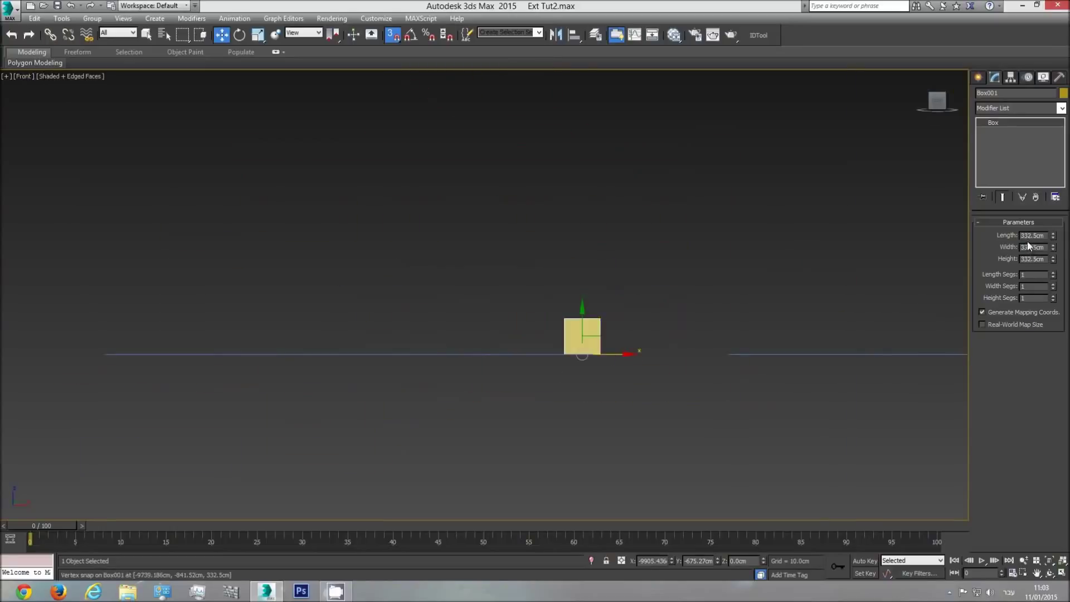
# - Move the cube along the X axis in the Front view to the far end of the building's walls
pyautogui.moveTo(740, 375); pyautogui.dragTo(516, 376, button='middle')
pyautogui.scroll(-3, 505, 376)
pyautogui.moveTo(494, 374); pyautogui.dragTo(801, 370)
pyautogui.moveTo(801, 370); pyautogui.dragTo(390, 382, button='middle')
pyautogui.scroll(-2, 389, 382)
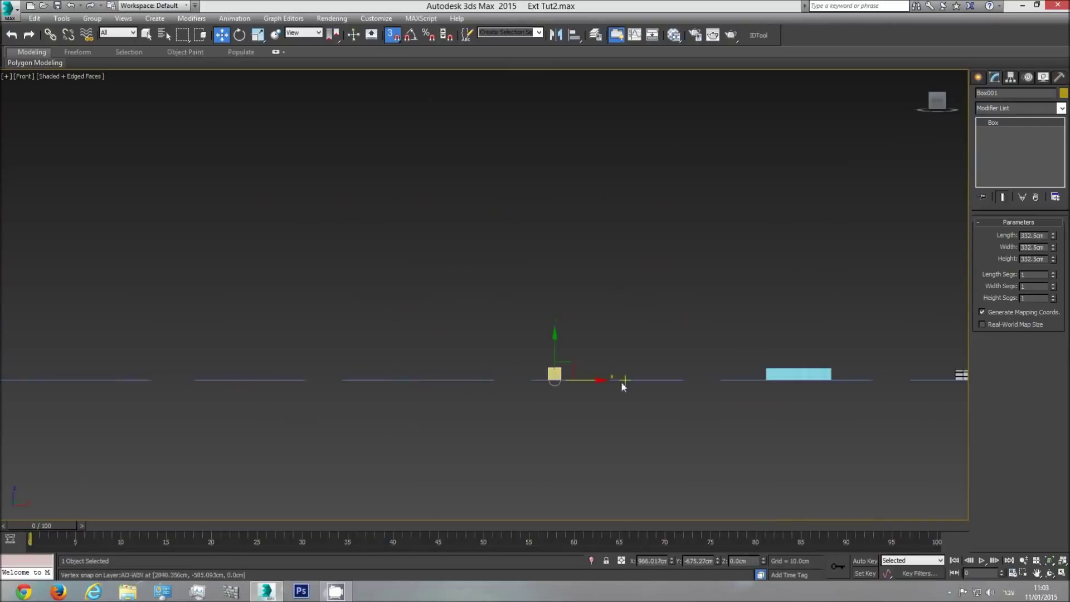
pyautogui.moveTo(596, 382); pyautogui.dragTo(867, 381)
pyautogui.scroll(8, 827, 373)
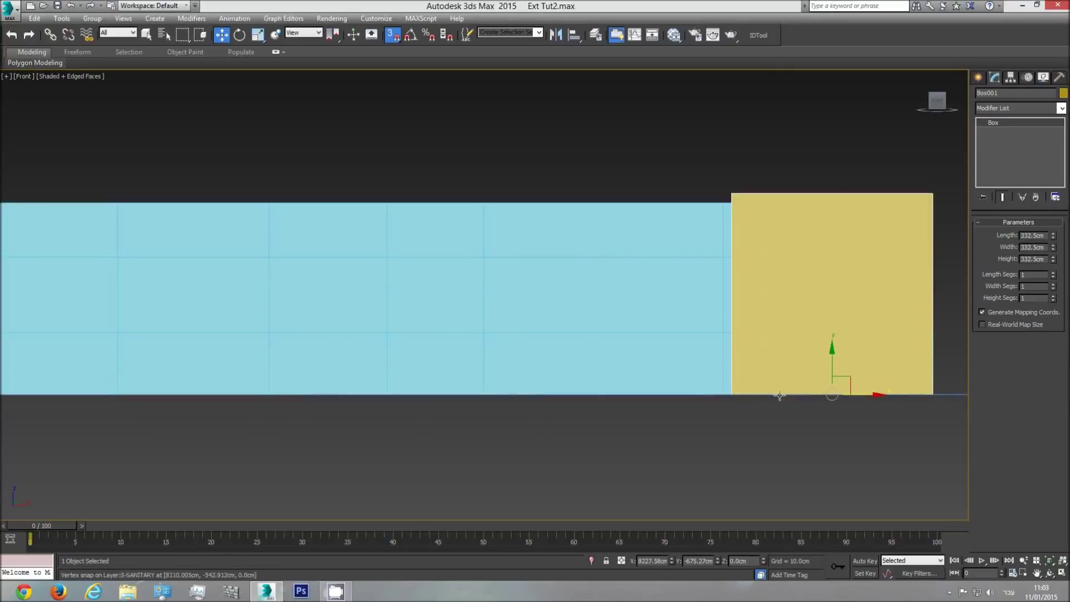
# - Raise the walls' uppermost row of vertices to the height of the 332.5 cm reference cube in the Front view
pyautogui.click(636, 275)
pyautogui.click(990, 235)
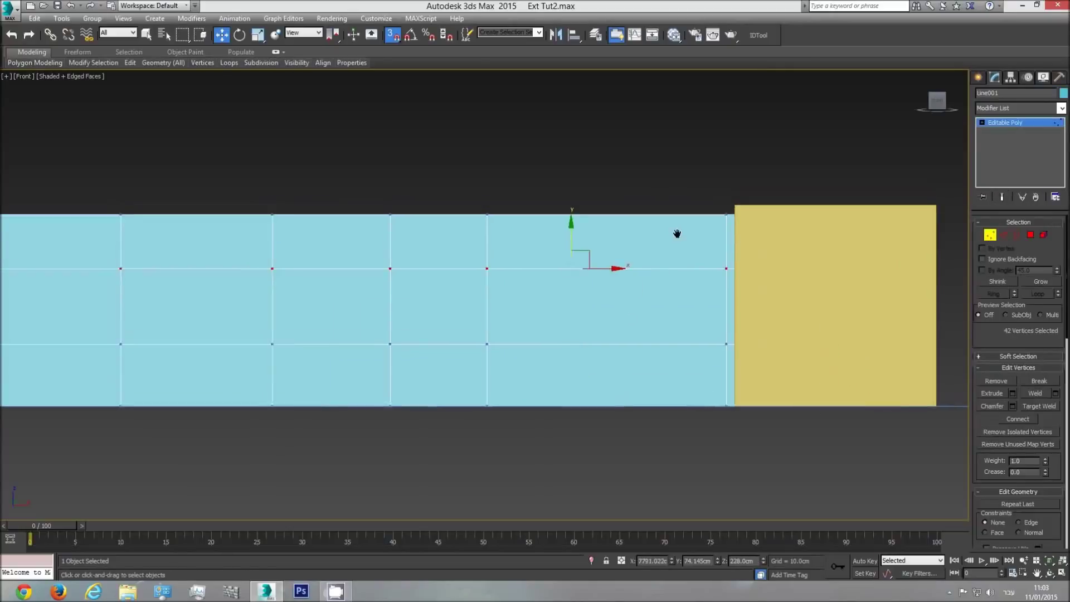
pyautogui.scroll(-4, 692, 256)
pyautogui.press('F3')
pyautogui.moveTo(816, 203); pyautogui.dragTo(165, 232)
pyautogui.moveTo(629, 200); pyautogui.dragTo(707, 224)
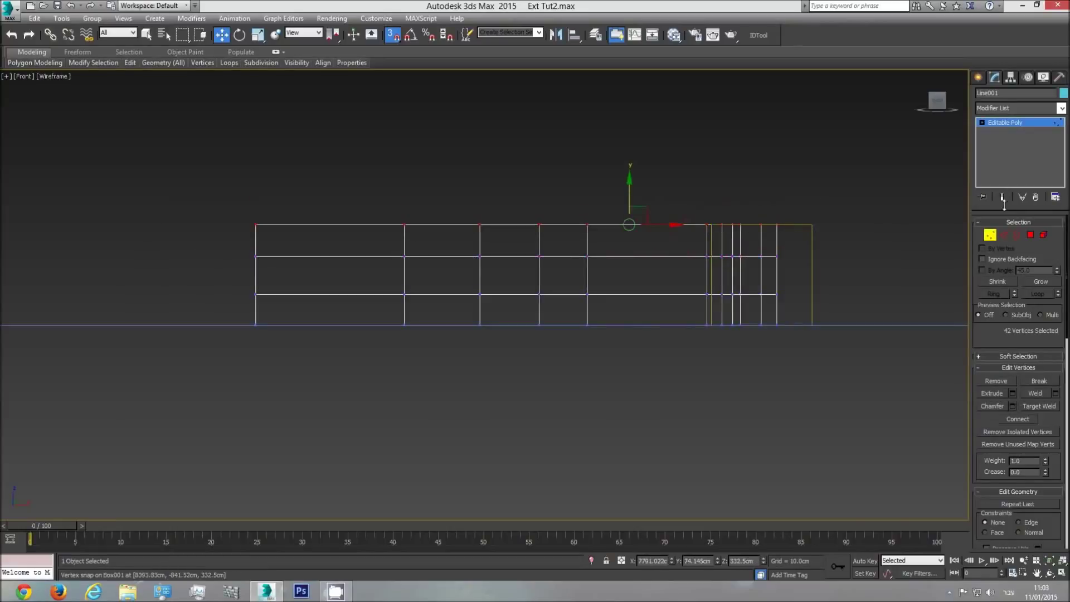
pyautogui.click(1009, 127)
# - Delete the reference cube and show the walls in a Perspective view shaded with edged faces
pyautogui.click(810, 283)
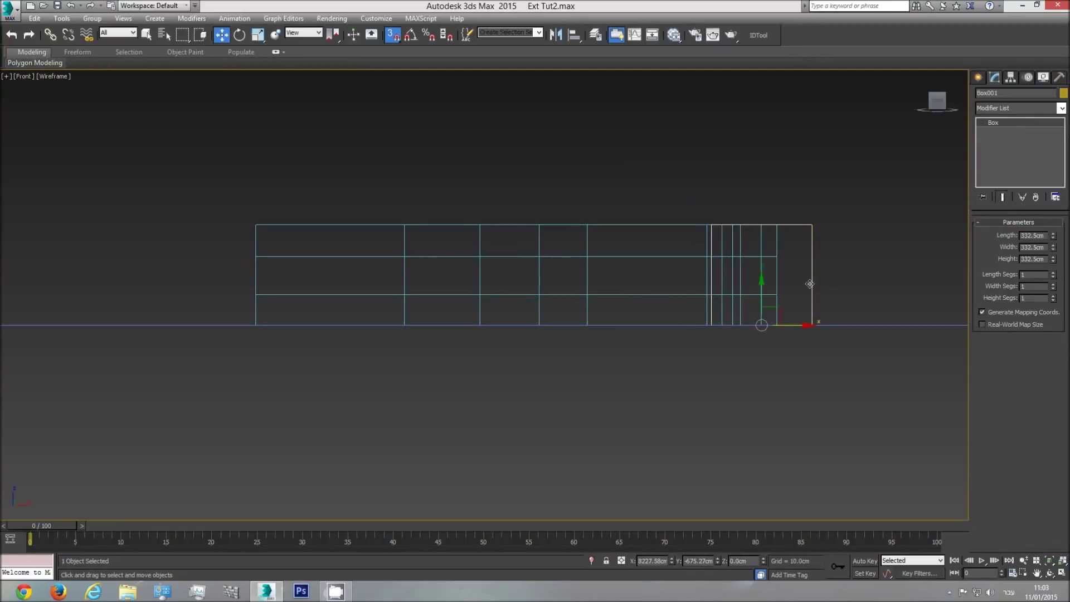
pyautogui.press('Delete')
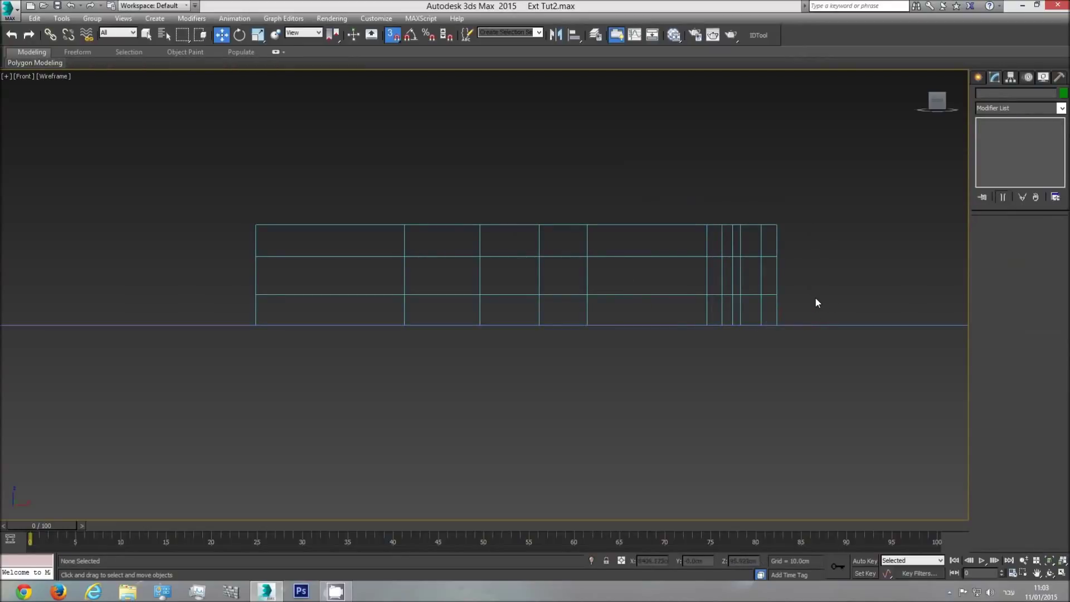
pyautogui.press('p')
pyautogui.click(1049, 574)
pyautogui.moveTo(498, 216); pyautogui.dragTo(493, 287)
pyautogui.press('F3')
pyautogui.press('F4')
pyautogui.press('F4')
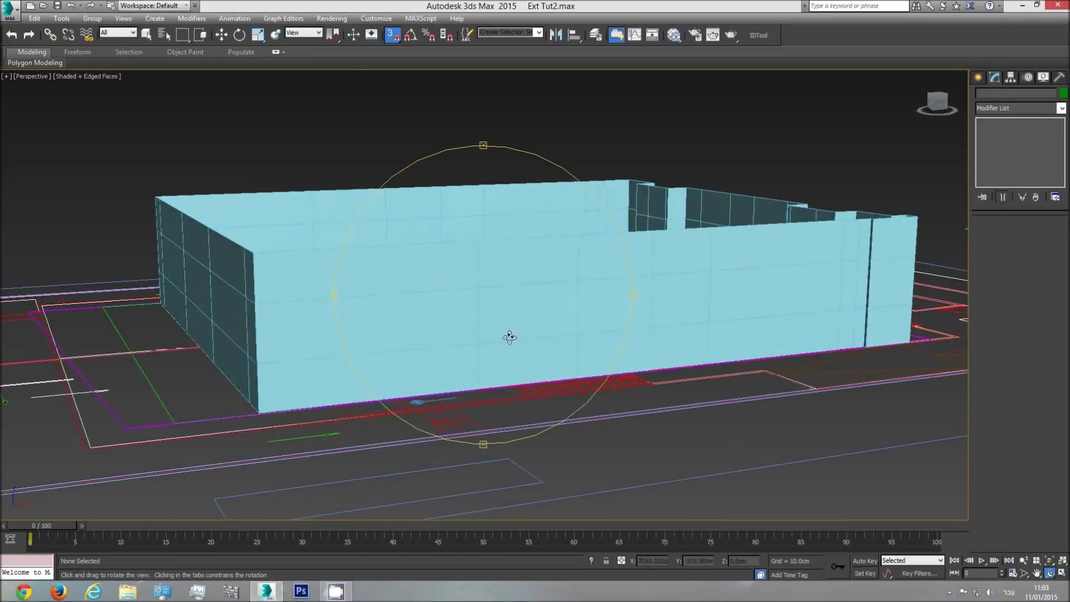
# - Select the walls and set their object colour to black
pyautogui.press('w')
pyautogui.click(508, 298)
pyautogui.click(1063, 94)
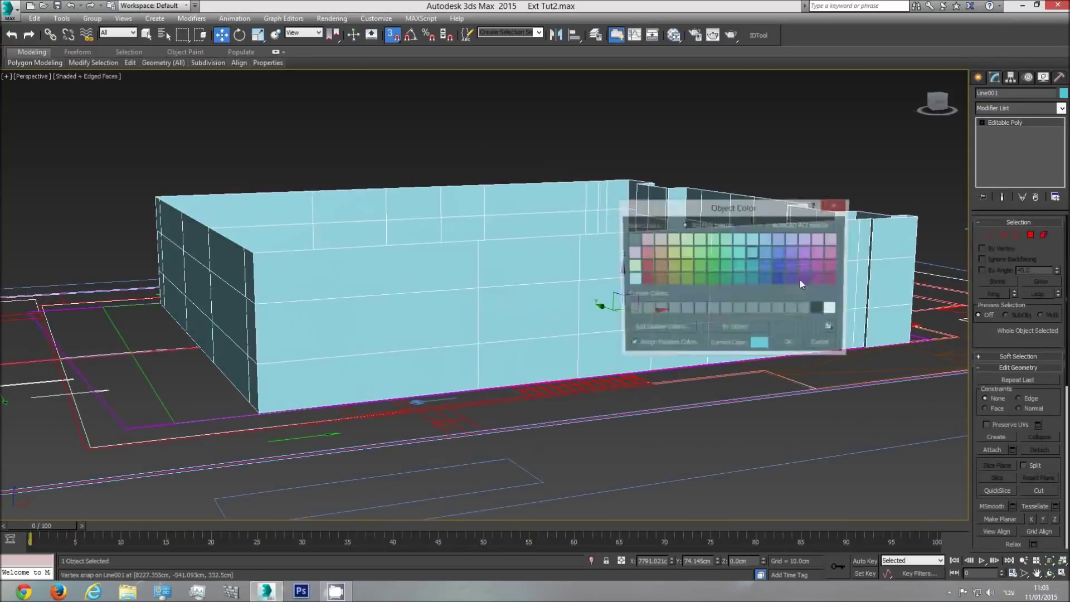
pyautogui.click(790, 346)
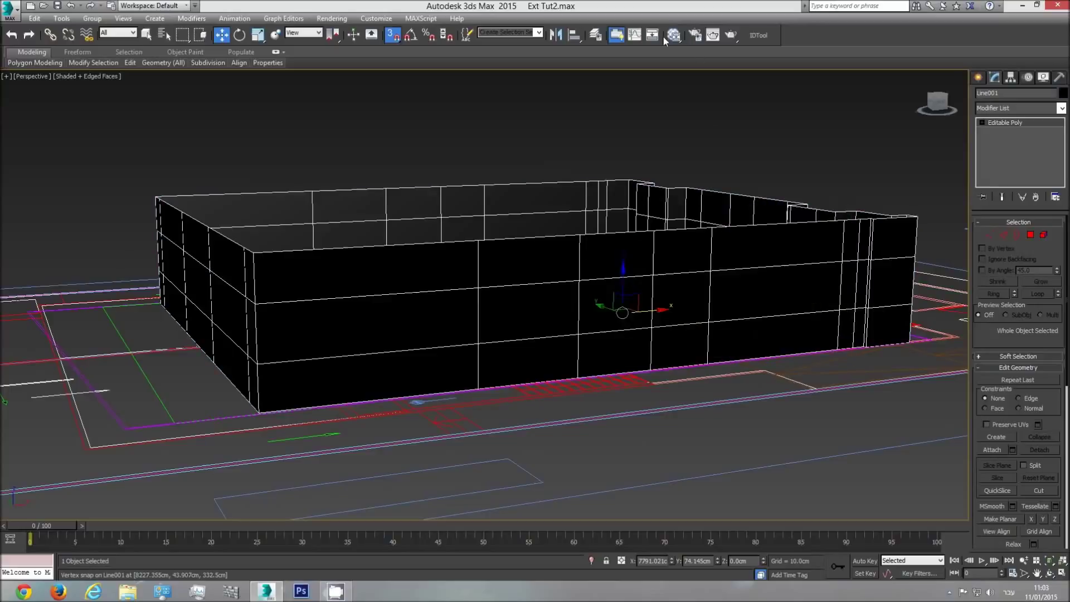
# - Open the material editor and switch it to the Compact Material Editor mode
pyautogui.click(669, 37)
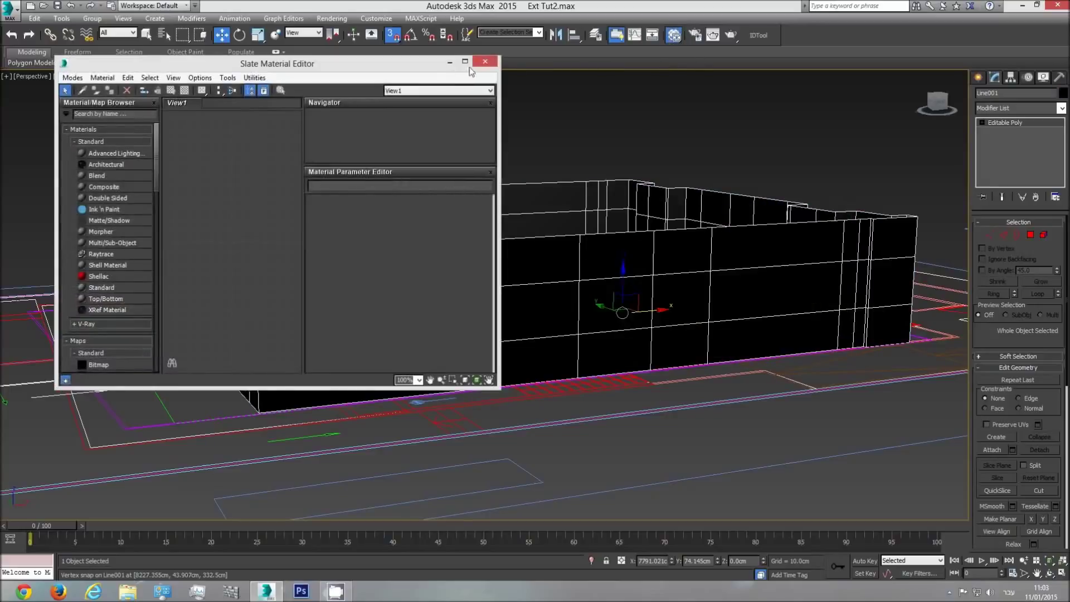
pyautogui.click(73, 79)
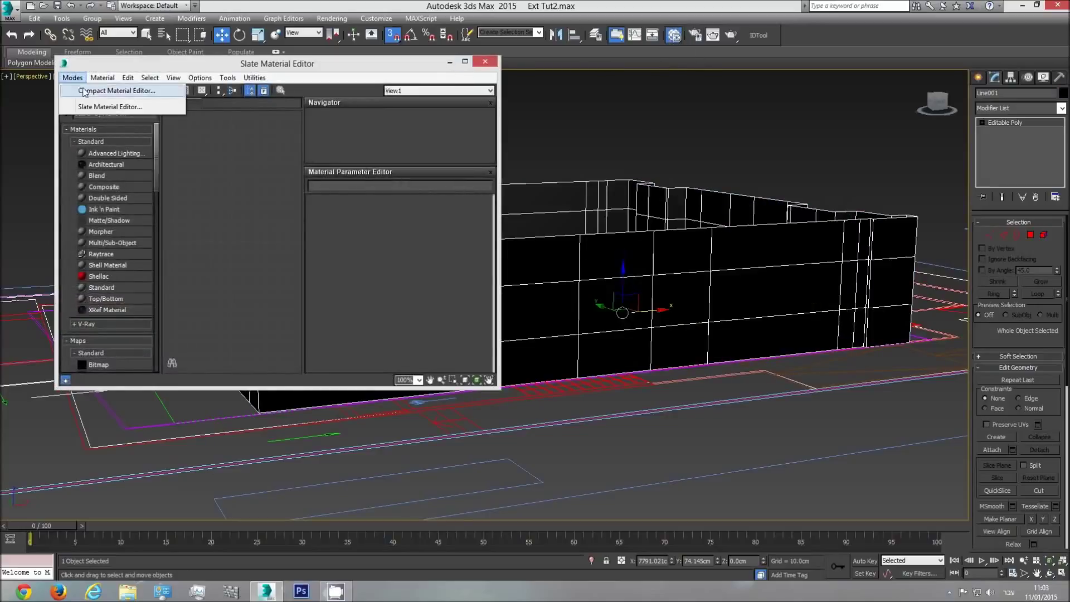
pyautogui.click(85, 92)
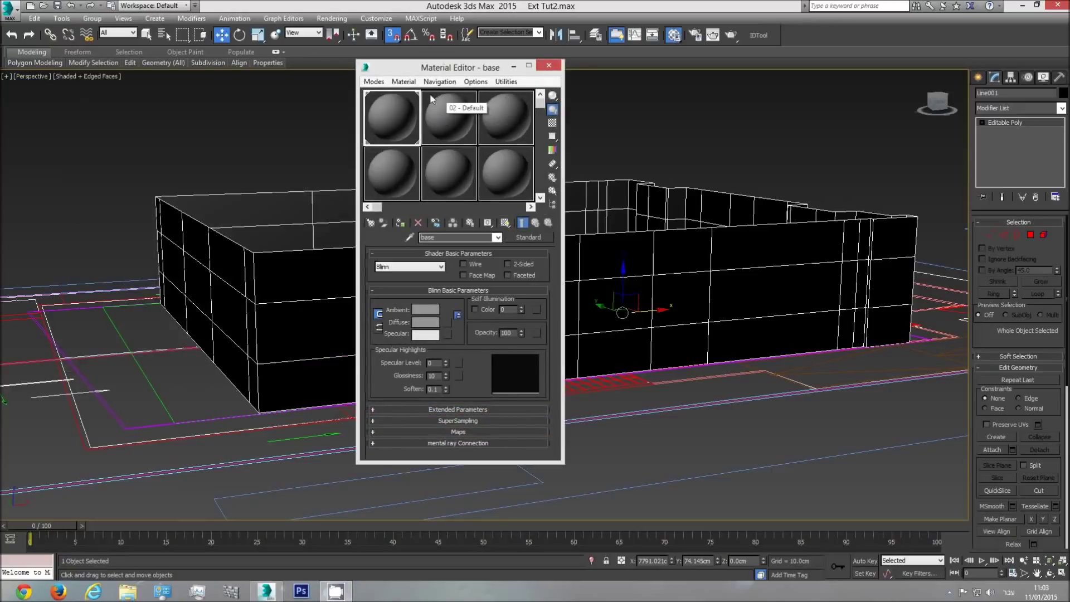
# - Assign the grey "base" material to the walls and close the material editor
pyautogui.scroll(-10, 764, 229)
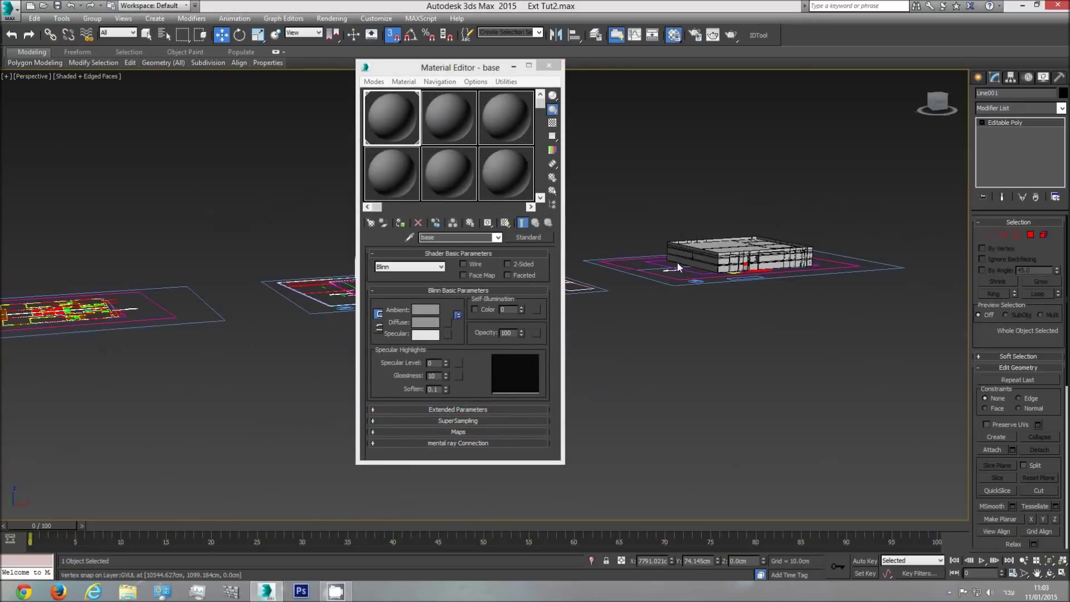
pyautogui.scroll(10, 739, 260)
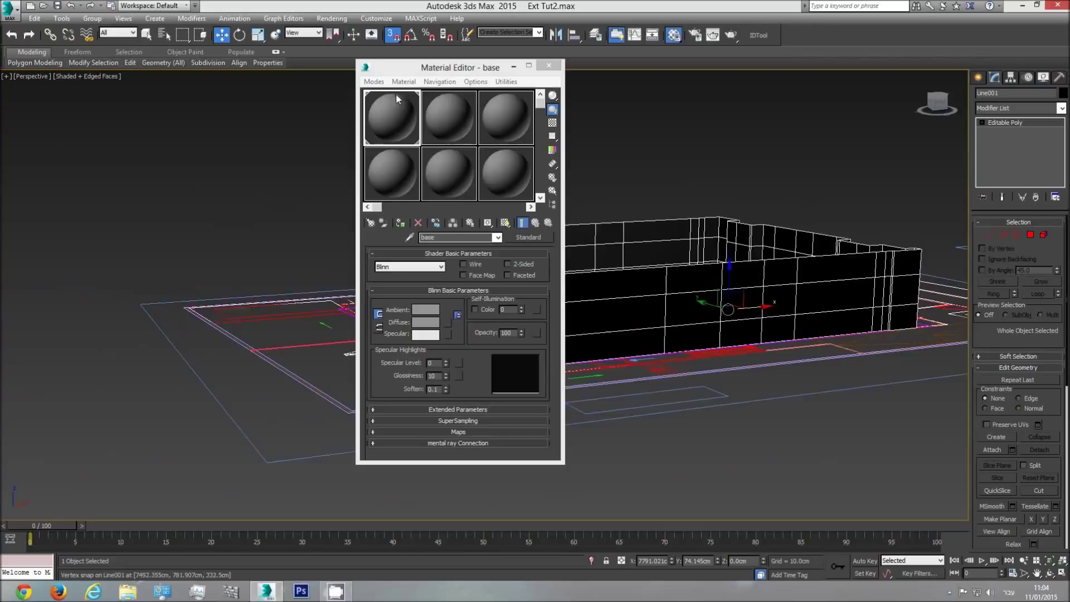
pyautogui.click(401, 223)
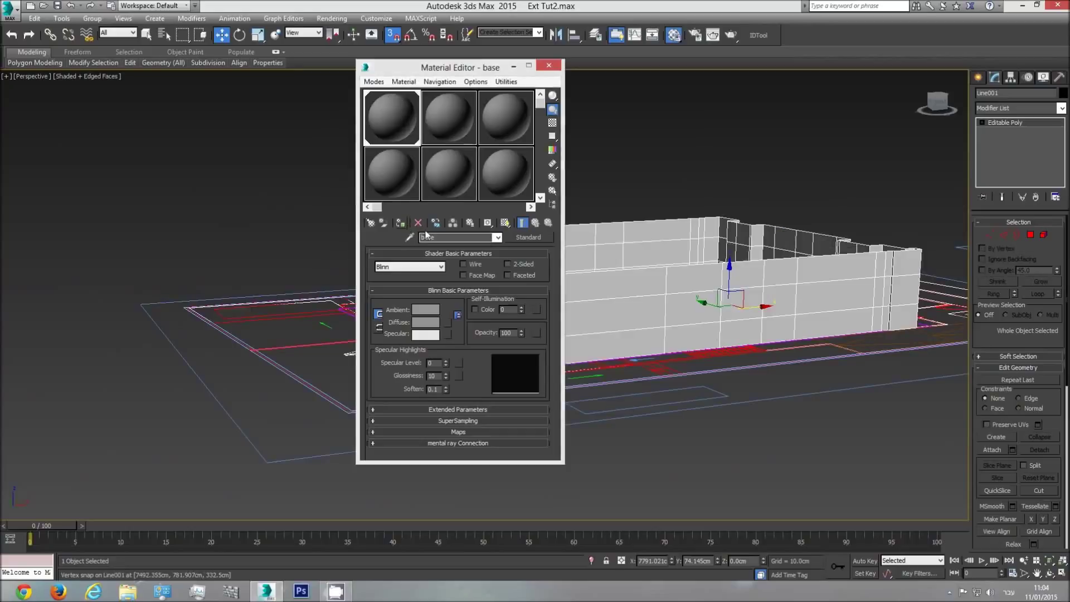
pyautogui.click(772, 197)
pyautogui.scroll(4, 746, 267)
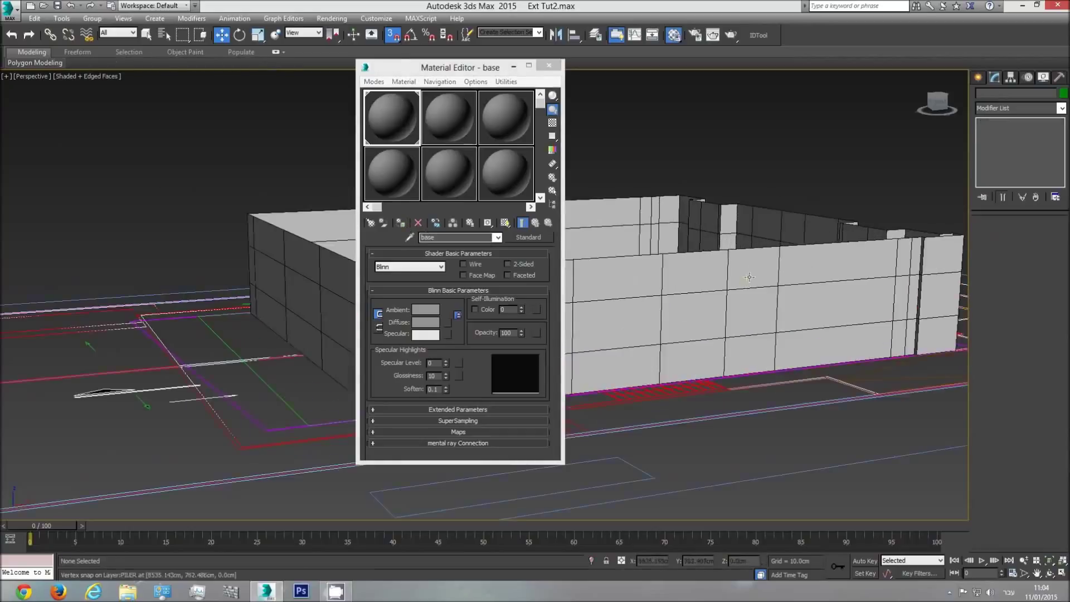
pyautogui.click(773, 299)
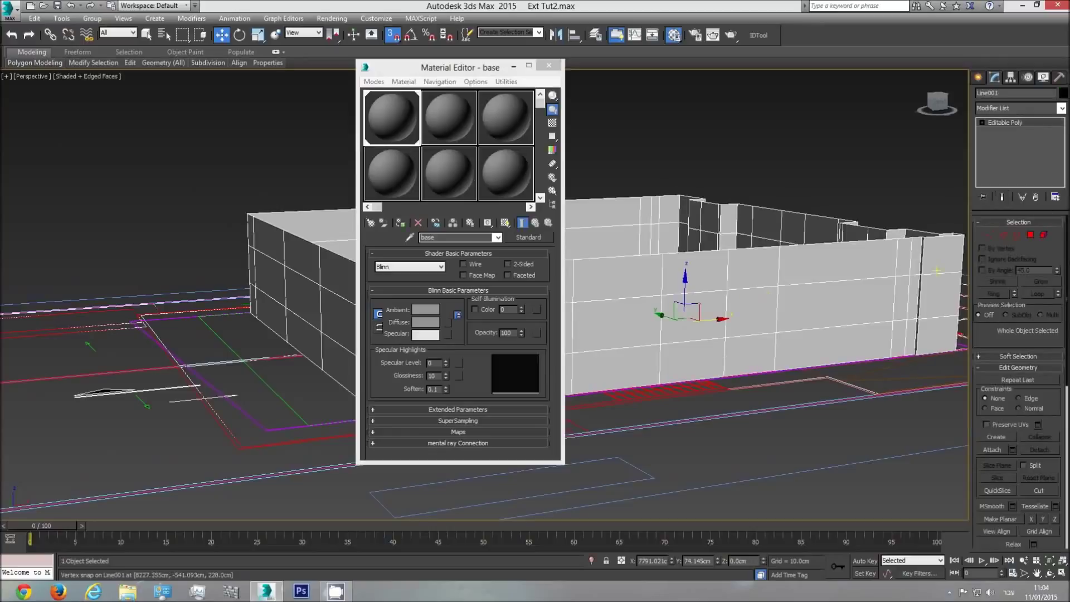
pyautogui.click(808, 132)
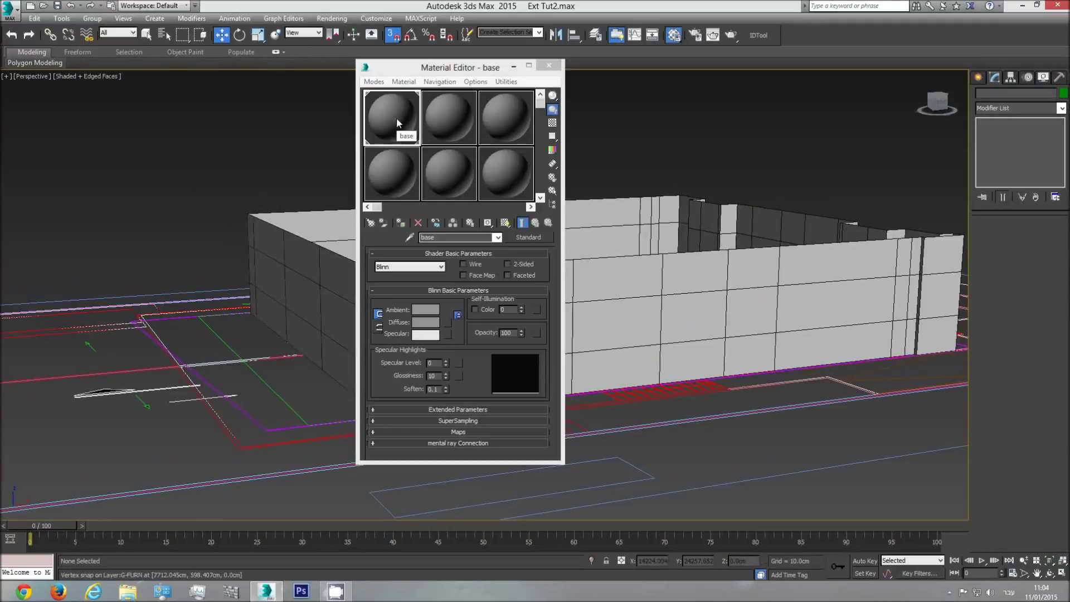
pyautogui.click(549, 65)
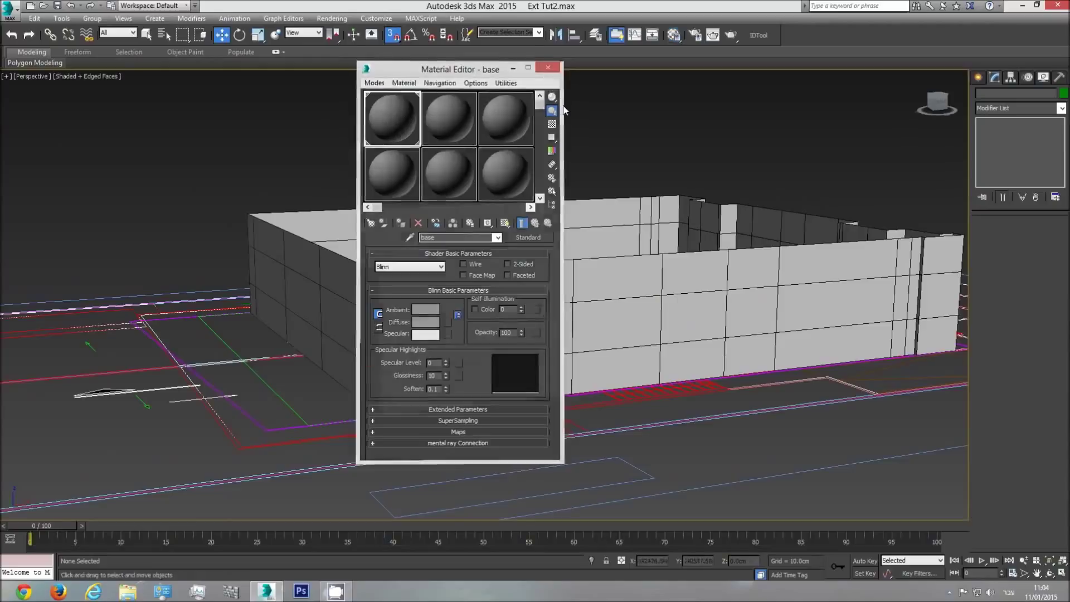
# - Examine the outer walls and their horizontal window divisions from several distances in the Perspective view
pyautogui.moveTo(646, 326); pyautogui.dragTo(608, 324, button='middle')
pyautogui.scroll(-3, 677, 326)
pyautogui.scroll(3, 676, 327)
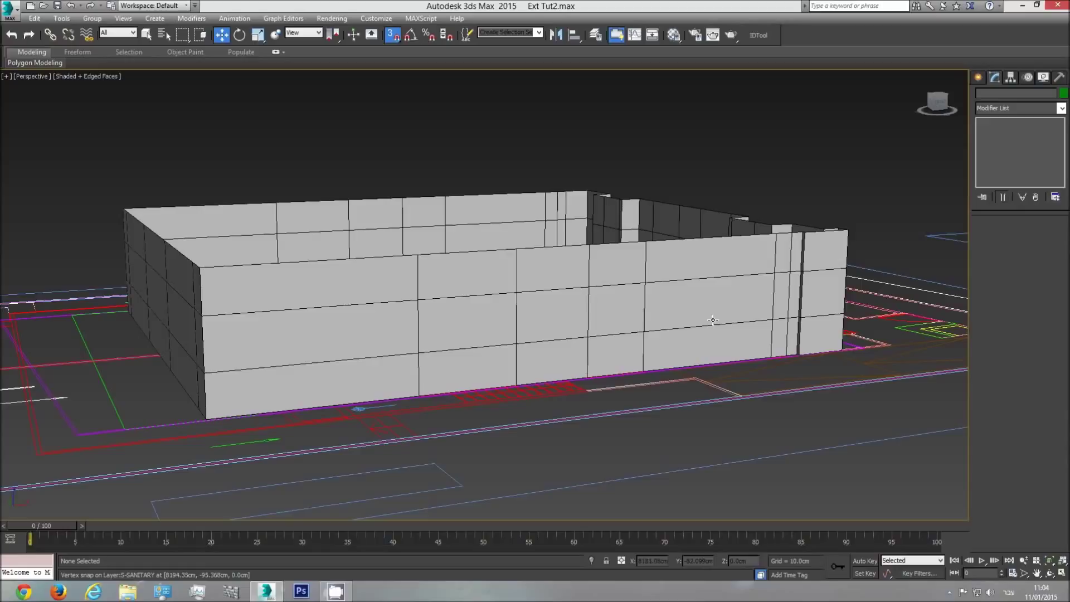
pyautogui.scroll(-5, 705, 312)
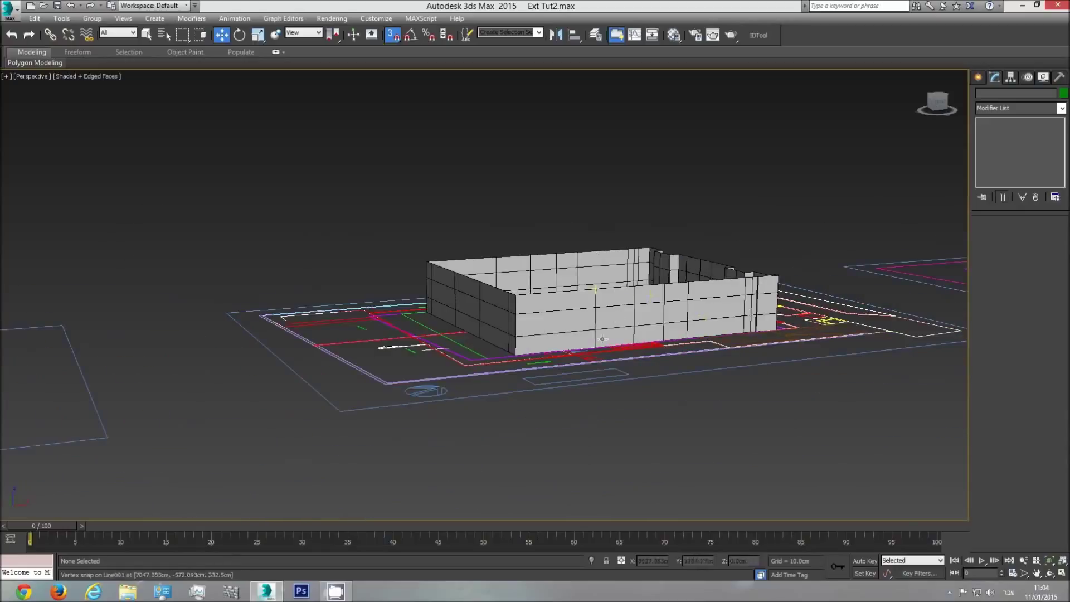
pyautogui.scroll(5, 612, 323)
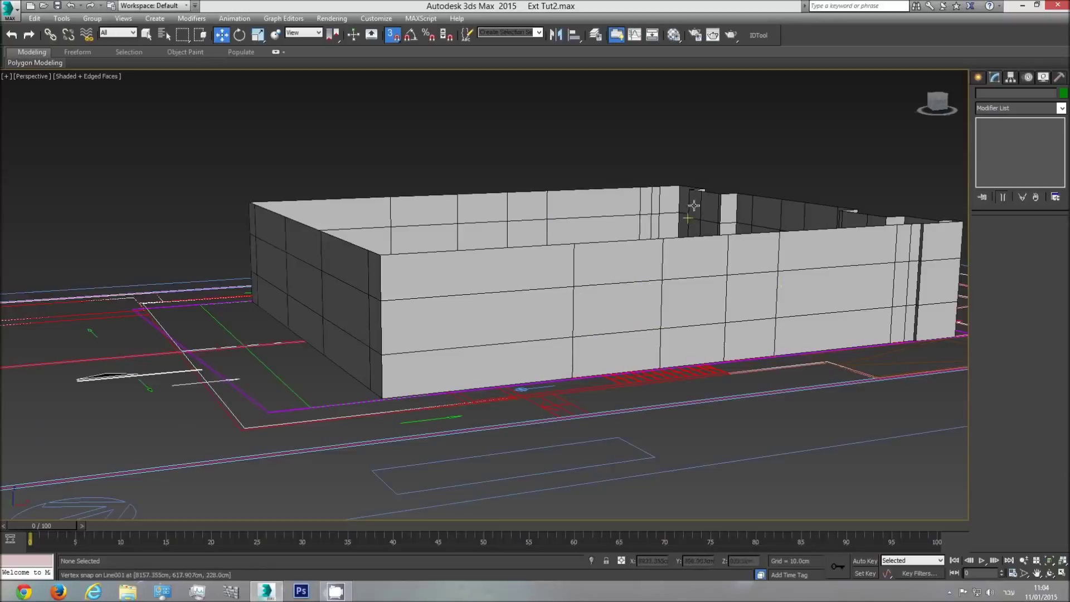
pyautogui.moveTo(606, 331); pyautogui.dragTo(574, 332, button='middle')
pyautogui.scroll(-5, 574, 331)
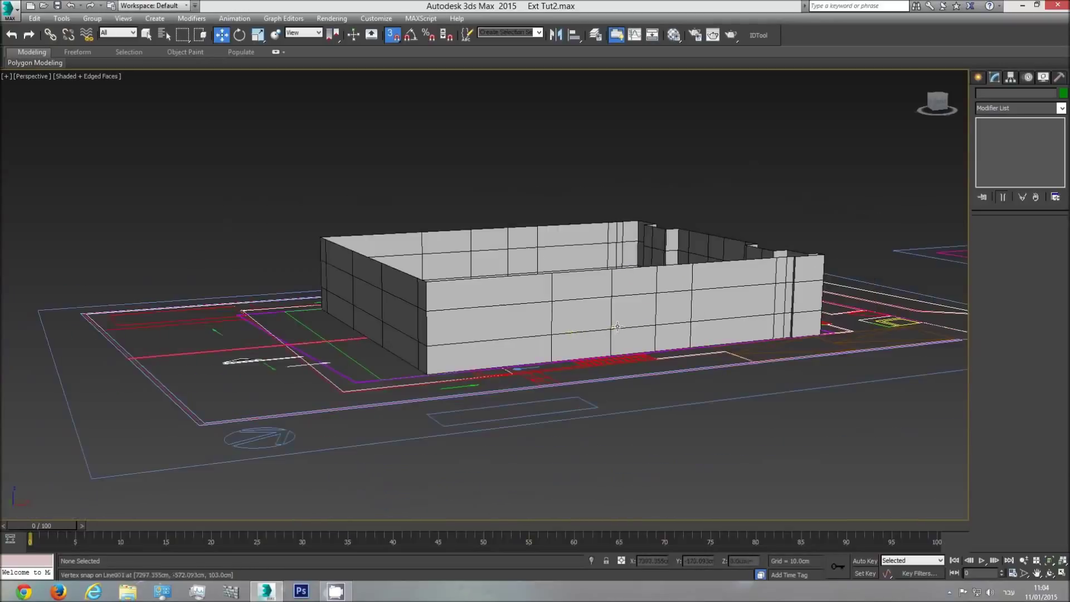
pyautogui.scroll(5, 566, 327)
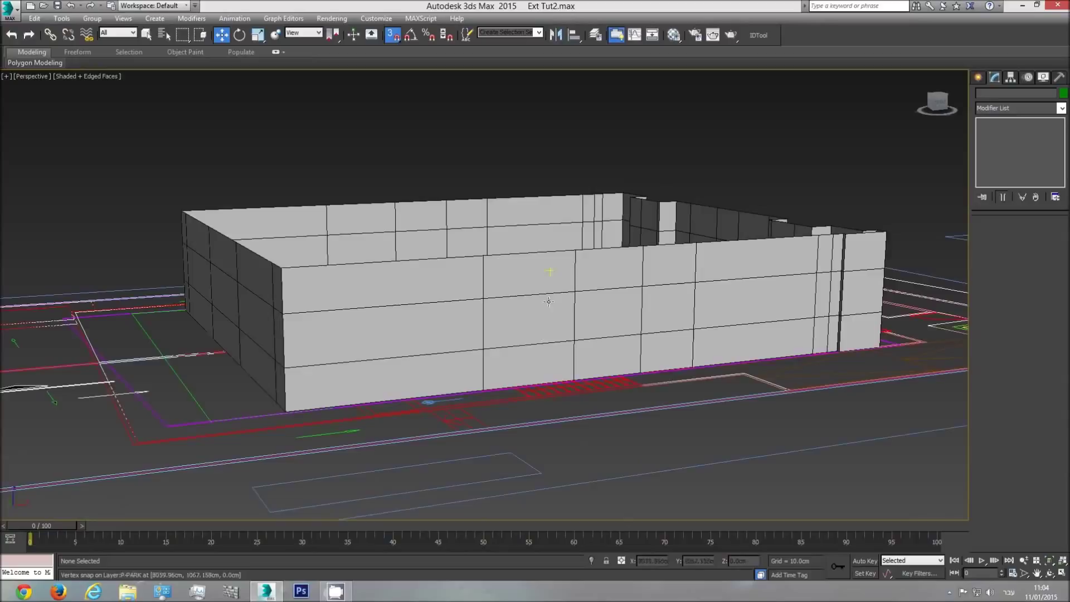
pyautogui.scroll(-4, 397, 298)
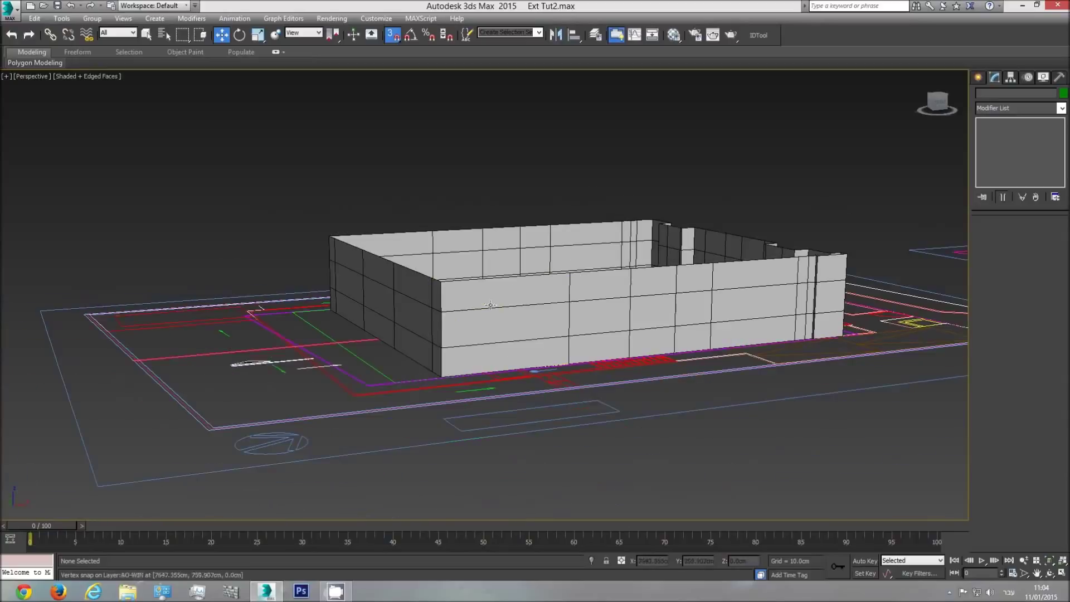
# - In the Top view, draw a guide line from the side elevation's ground-floor window head to the neighbouring elevation's window head
pyautogui.press('t')
pyautogui.scroll(-3, 557, 330)
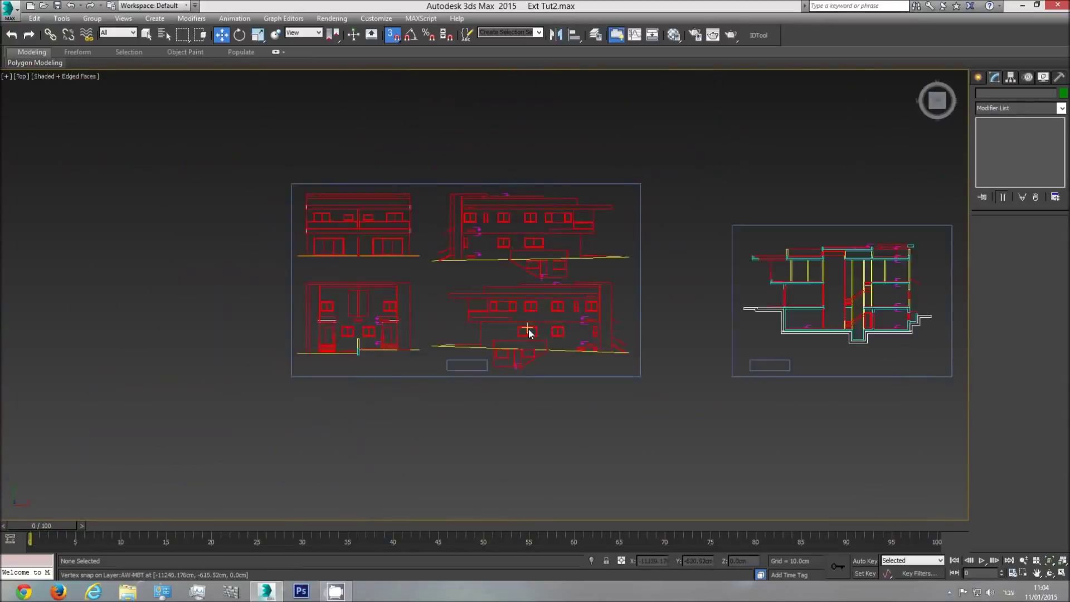
pyautogui.scroll(3, 525, 329)
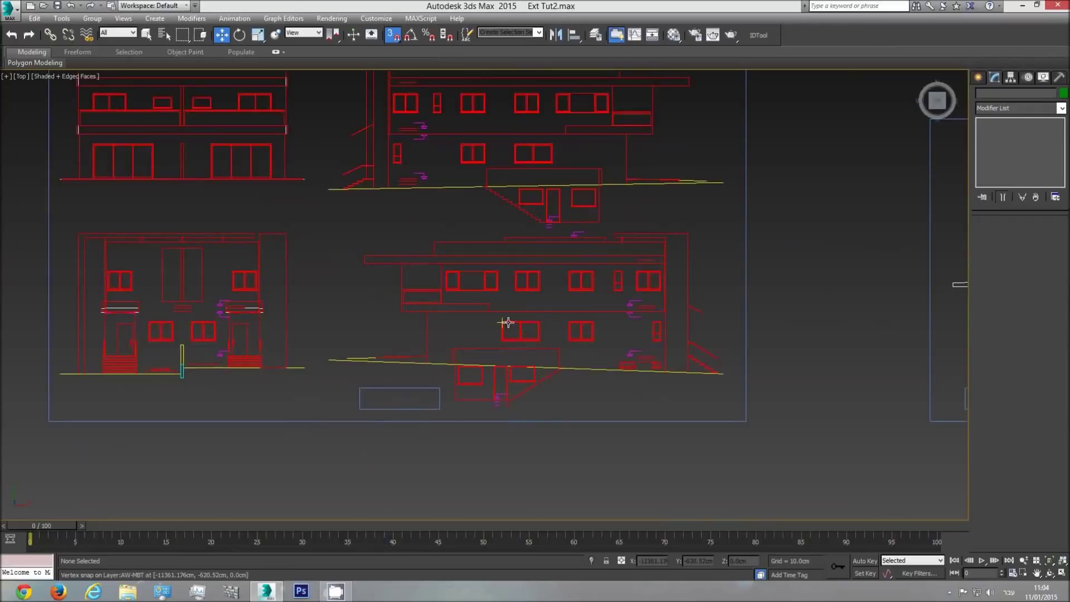
pyautogui.scroll(2, 508, 322)
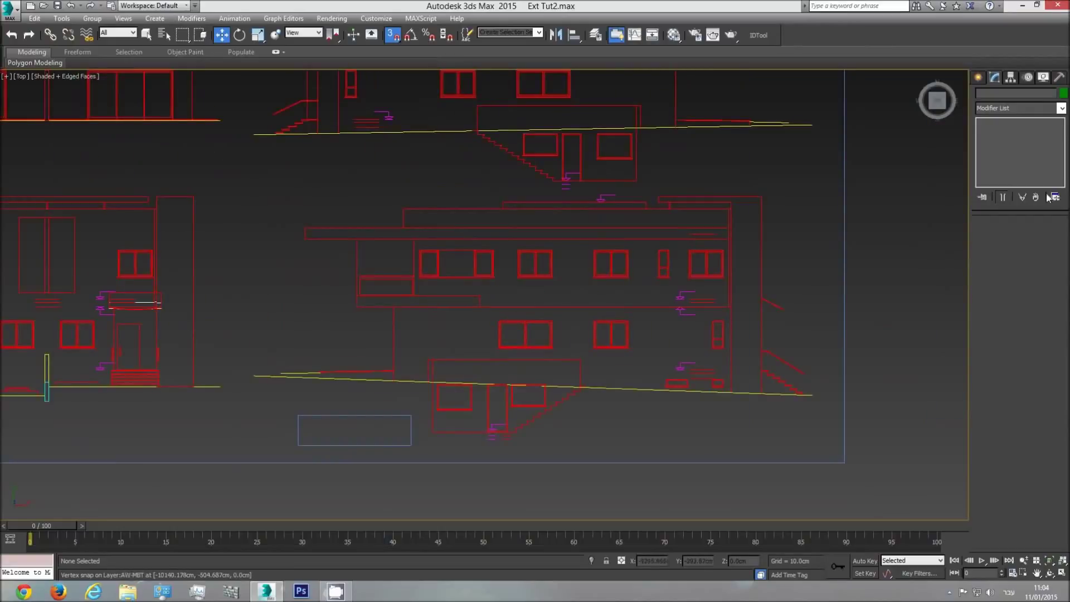
pyautogui.click(979, 79)
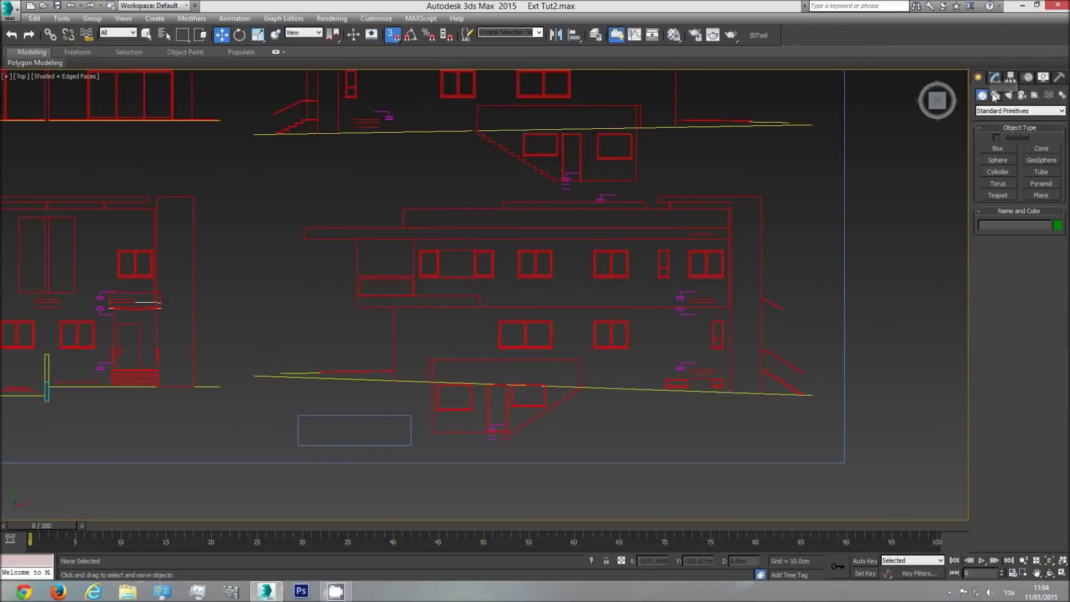
pyautogui.click(994, 95)
pyautogui.click(999, 157)
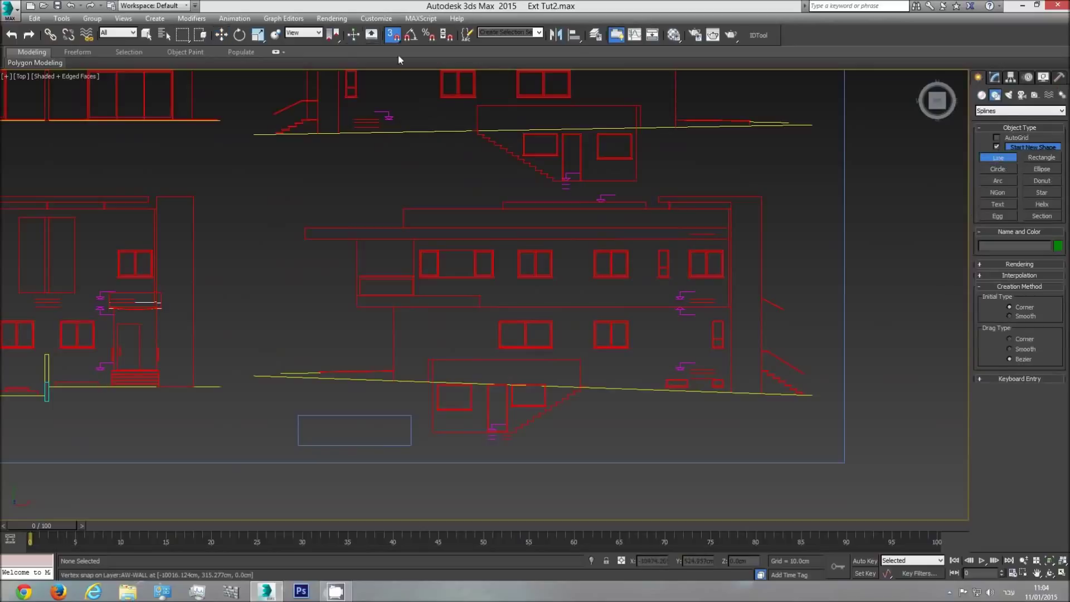
pyautogui.click(498, 321)
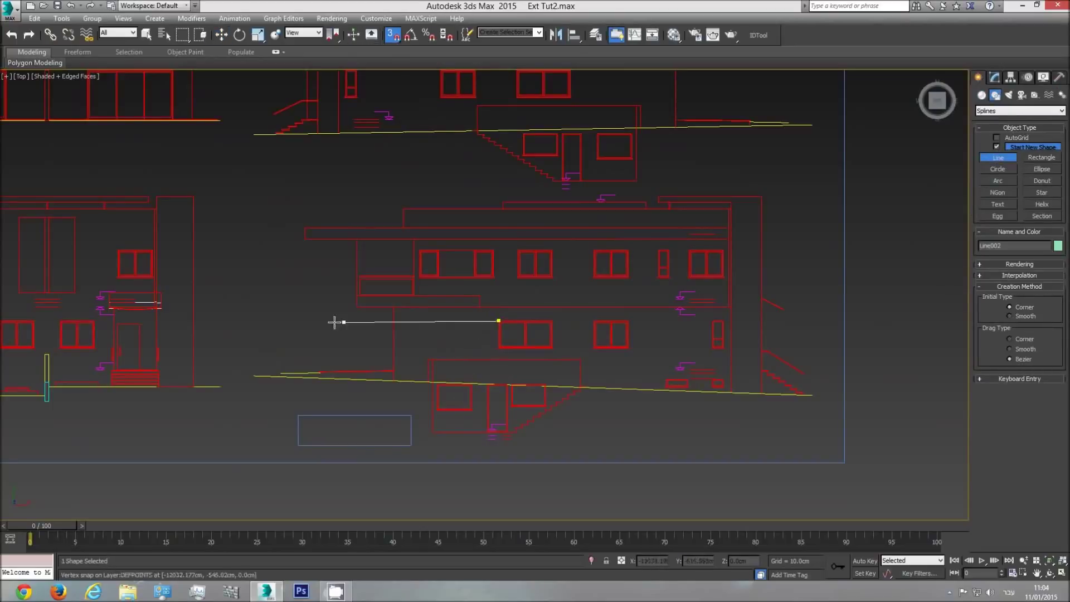
pyautogui.click(96, 321)
pyautogui.rightClick(282, 330)
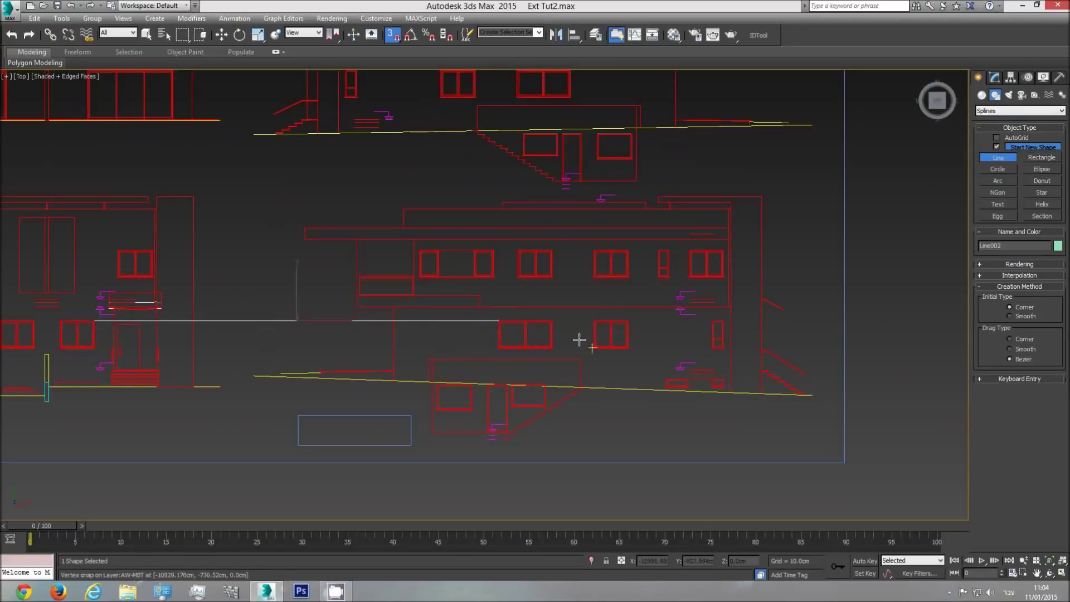
# - Draw a second guide line joining the sills of the same ground-floor windows on the two elevations
pyautogui.scroll(3, 473, 349)
pyautogui.click(522, 345)
pyautogui.moveTo(290, 343); pyautogui.dragTo(783, 339, button='middle')
pyautogui.scroll(-2, 783, 338)
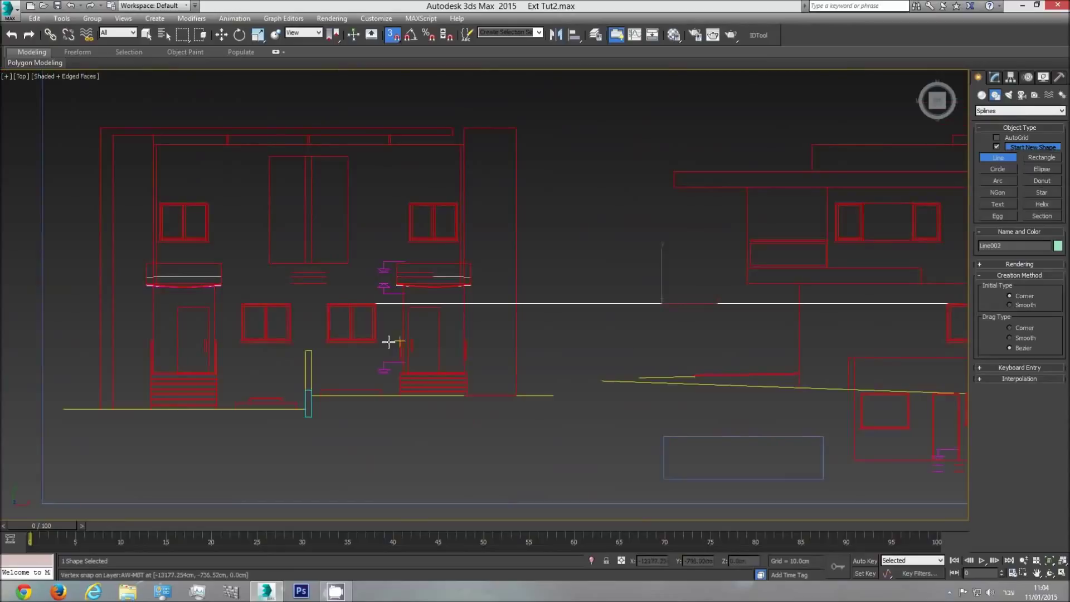
pyautogui.click(943, 338)
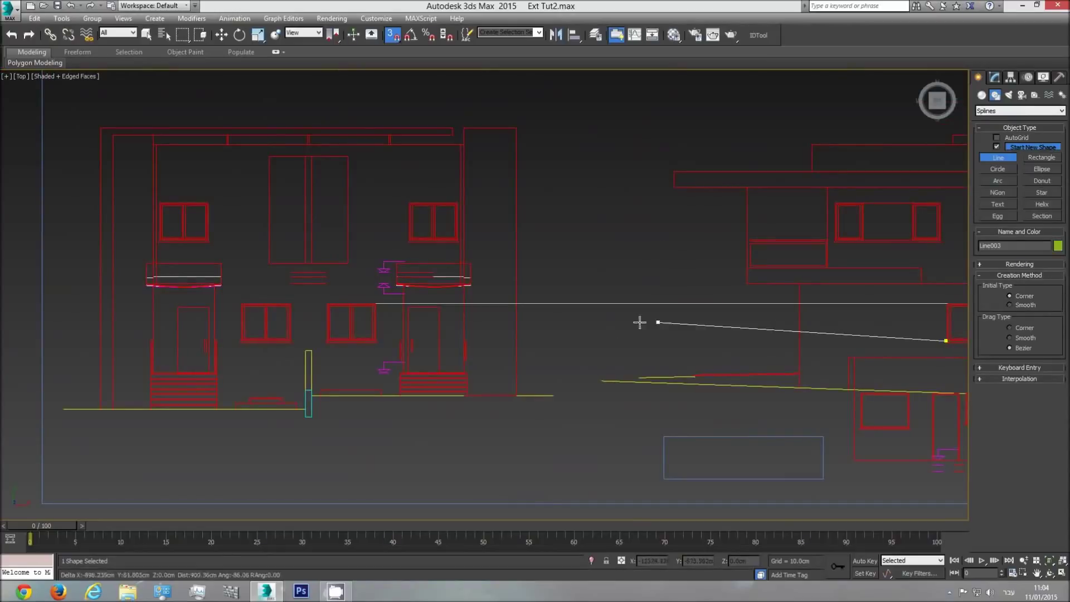
pyautogui.click(377, 335)
pyautogui.moveTo(712, 335)
pyautogui.mouseDown(button='middle')
pyautogui.moveTo(405, 336)
pyautogui.moveTo(444, 337)
pyautogui.mouseUp(button='middle')
pyautogui.moveTo(306, 313)
pyautogui.mouseDown(button='middle')
pyautogui.moveTo(521, 320)
pyautogui.moveTo(431, 320)
pyautogui.mouseUp(button='middle')
pyautogui.scroll(-2, 432, 320)
pyautogui.rightClick(472, 321)
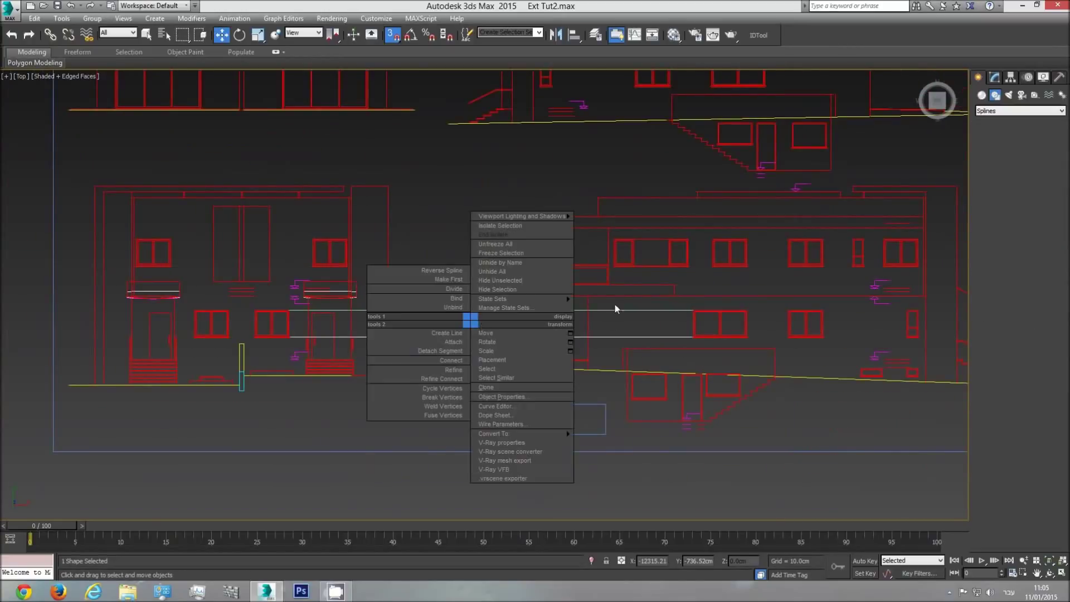
# - Delete both guide lines running between the two elevations
pyautogui.click(495, 22)
pyautogui.click(540, 347)
pyautogui.click(535, 310)
pyautogui.press('Delete')
pyautogui.moveTo(568, 304); pyautogui.dragTo(502, 366, button='middle')
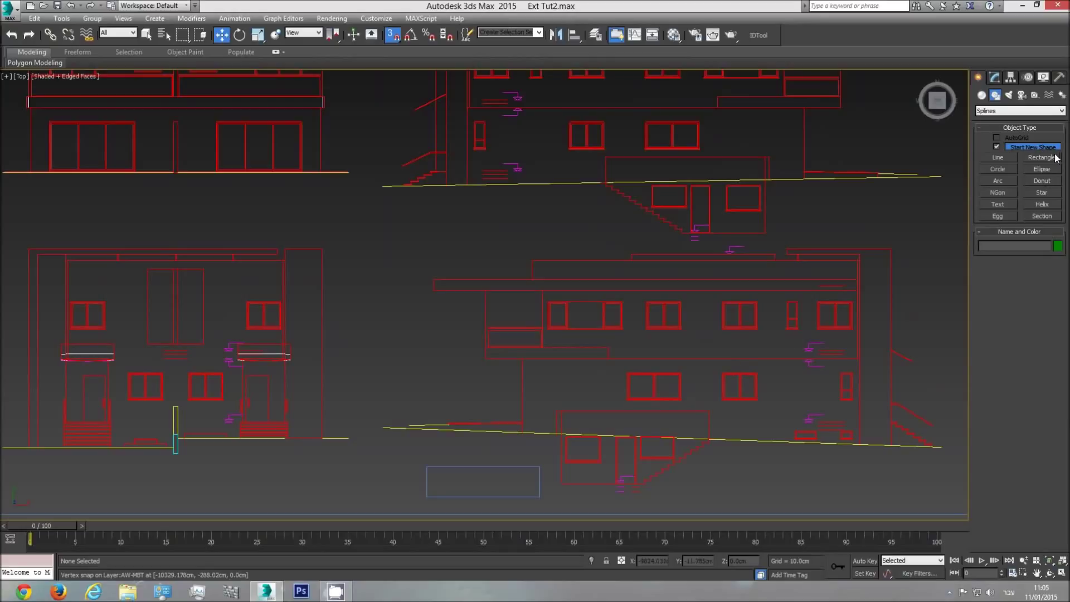
pyautogui.moveTo(318, 160)
pyautogui.mouseDown(button='middle')
pyautogui.moveTo(425, 179)
pyautogui.moveTo(434, 198)
pyautogui.mouseUp(button='middle')
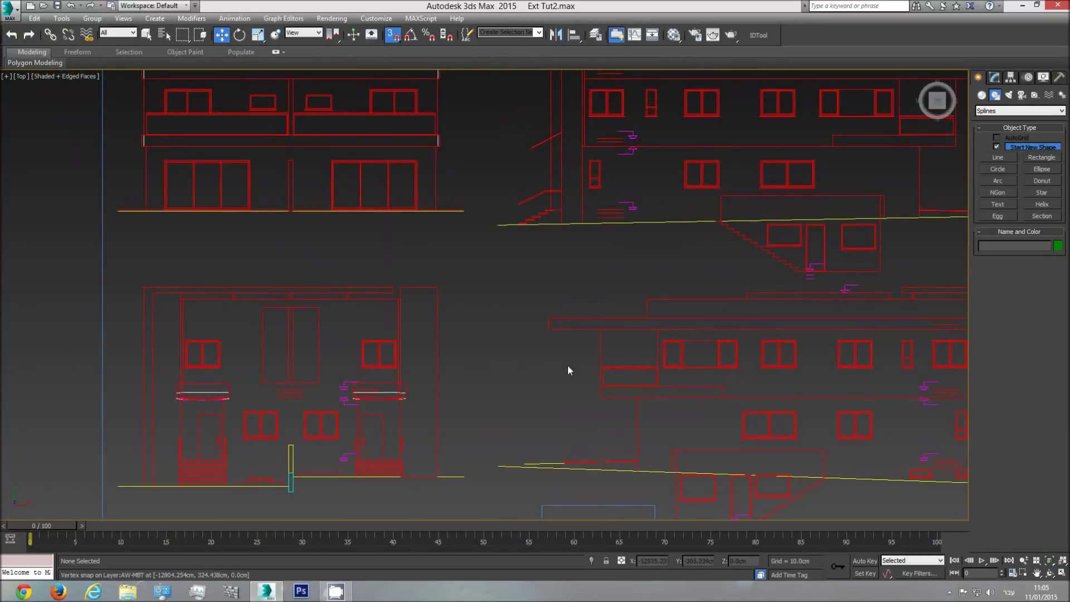
# - On the lower side elevation, draw a box about 284 × 105 cm from floor level to window sill, and a narrow one up to the window head
pyautogui.moveTo(567, 370); pyautogui.dragTo(476, 323, button='middle')
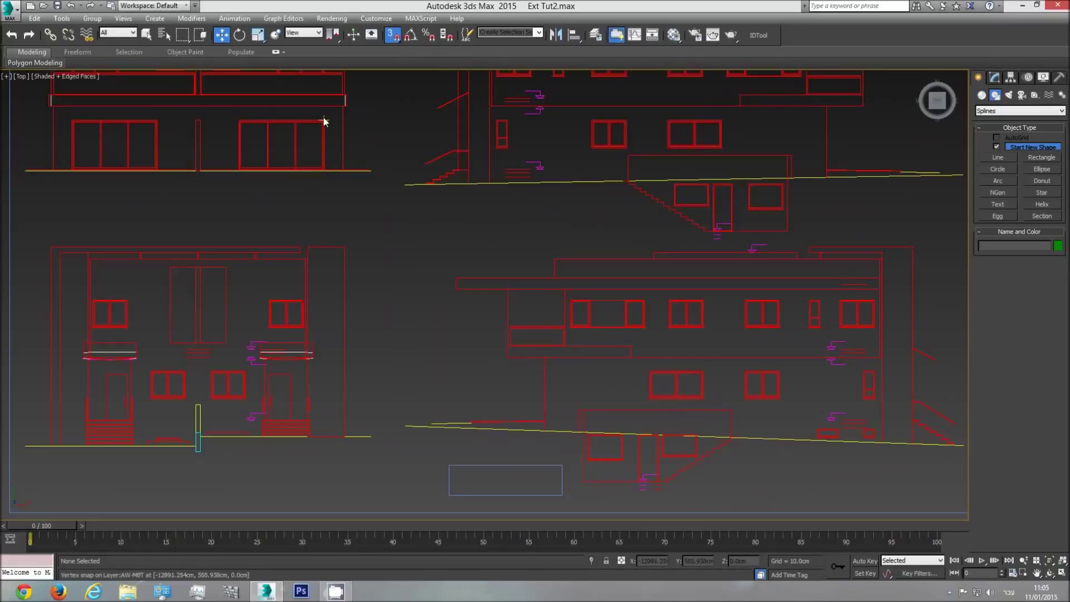
pyautogui.moveTo(315, 122); pyautogui.dragTo(320, 204, button='middle')
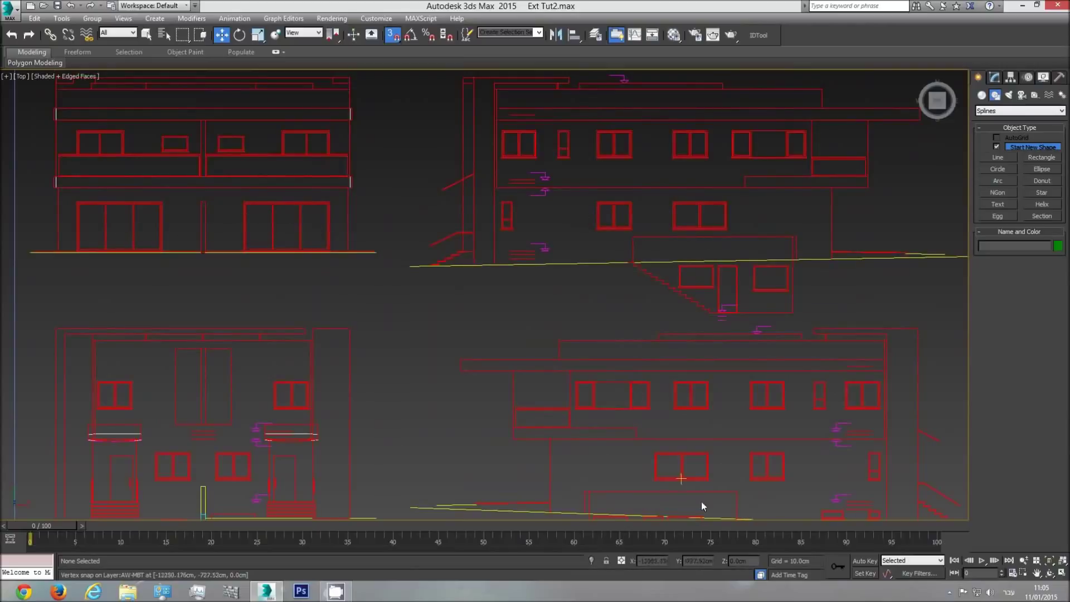
pyautogui.moveTo(675, 462); pyautogui.dragTo(643, 407, button='middle')
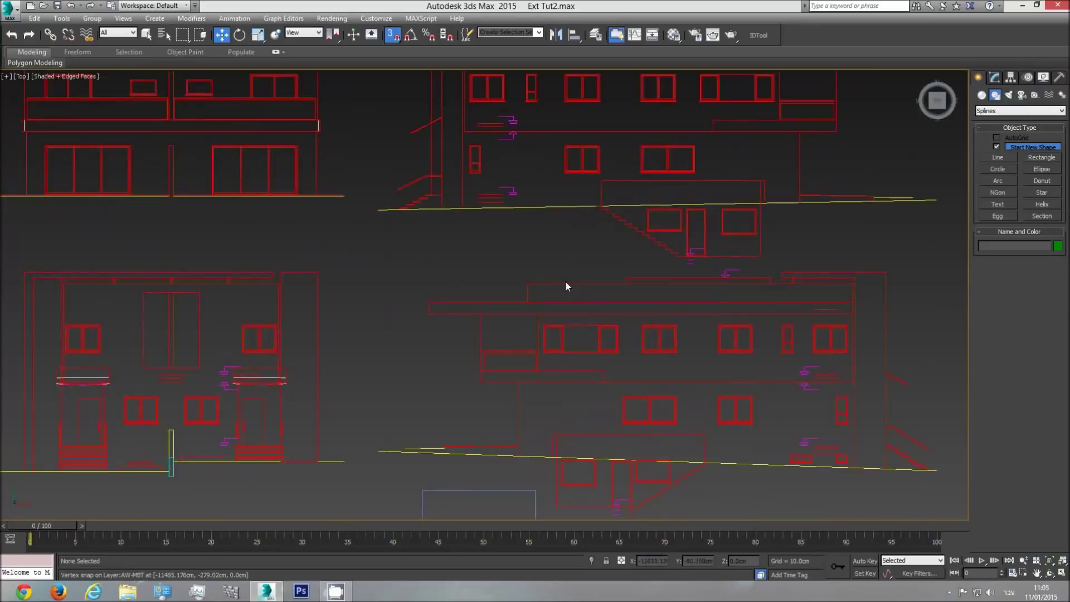
pyautogui.click(983, 96)
pyautogui.click(998, 149)
pyautogui.scroll(3, 772, 438)
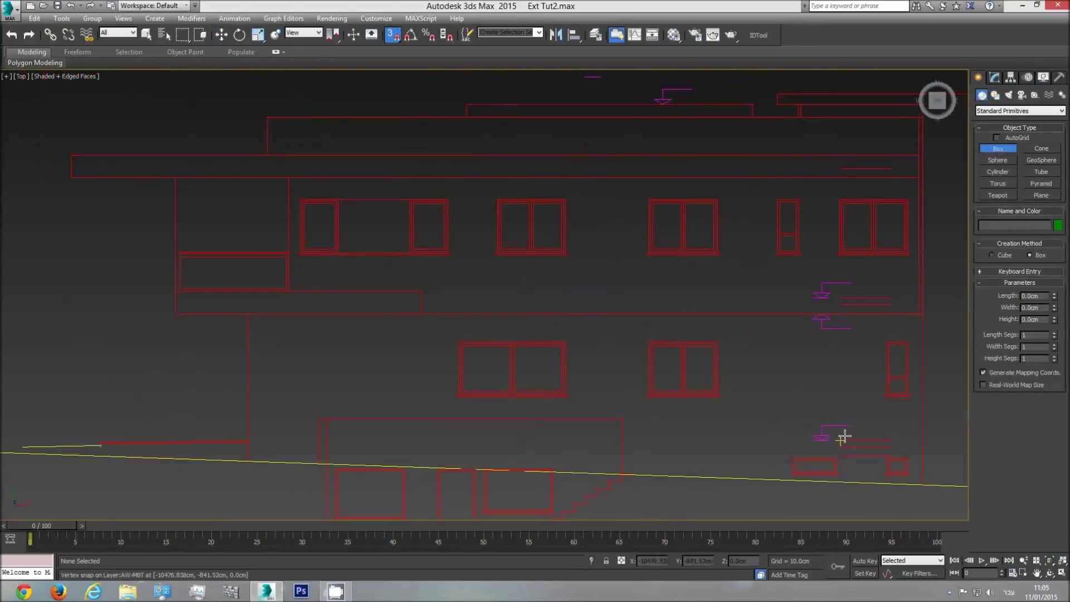
pyautogui.moveTo(842, 440); pyautogui.dragTo(721, 393)
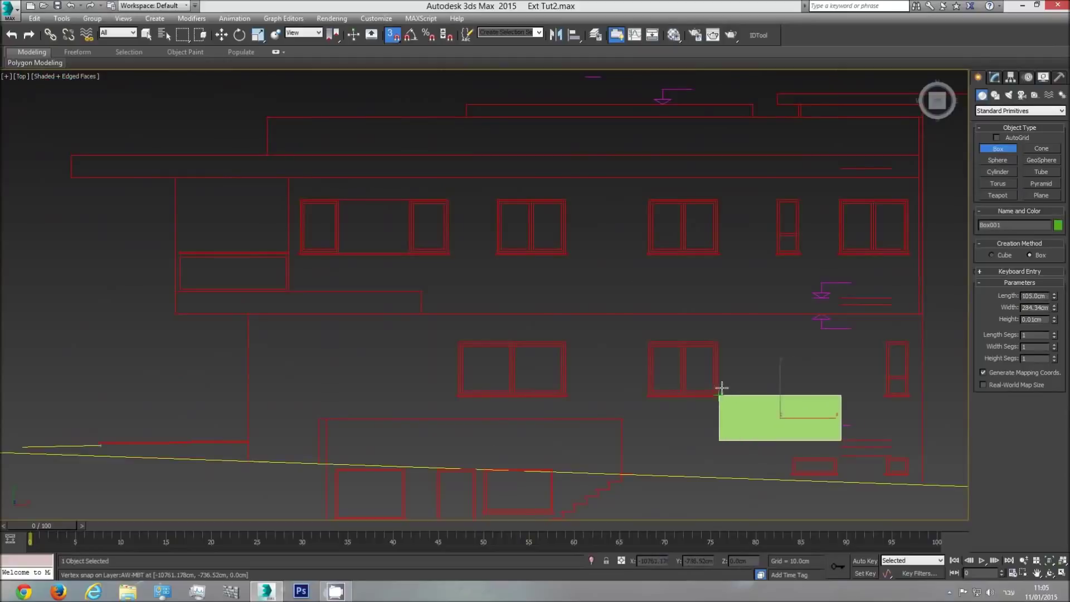
pyautogui.click(741, 344)
pyautogui.moveTo(887, 438); pyautogui.dragTo(872, 341)
pyautogui.rightClick(798, 330)
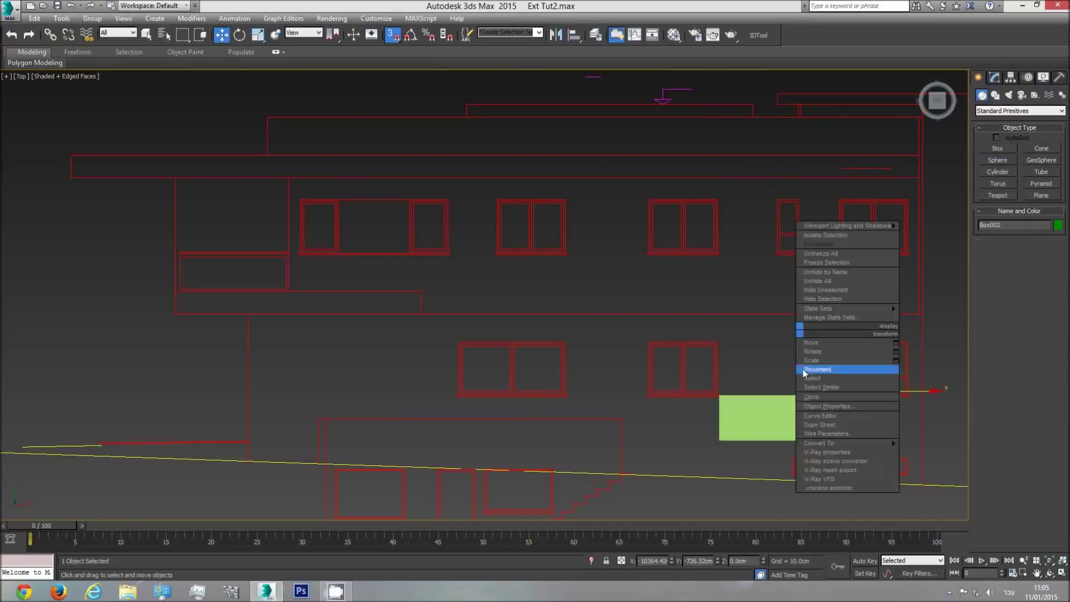
# - Move both boxes together onto the upper side elevation, aligning their base with its ground-floor level and comparing them with the window sill and head
pyautogui.click(690, 5)
pyautogui.keyDown('ctrl'); pyautogui.click(807, 411); pyautogui.keyUp('ctrl')
pyautogui.scroll(-3, 806, 411)
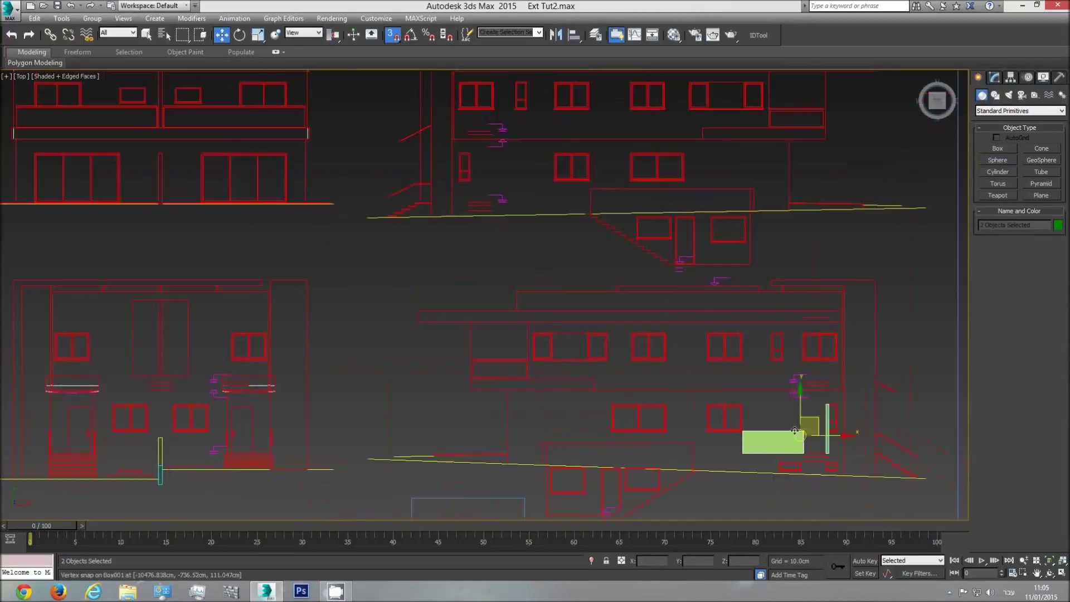
pyautogui.moveTo(800, 435); pyautogui.dragTo(449, 244)
pyautogui.scroll(5, 475, 188)
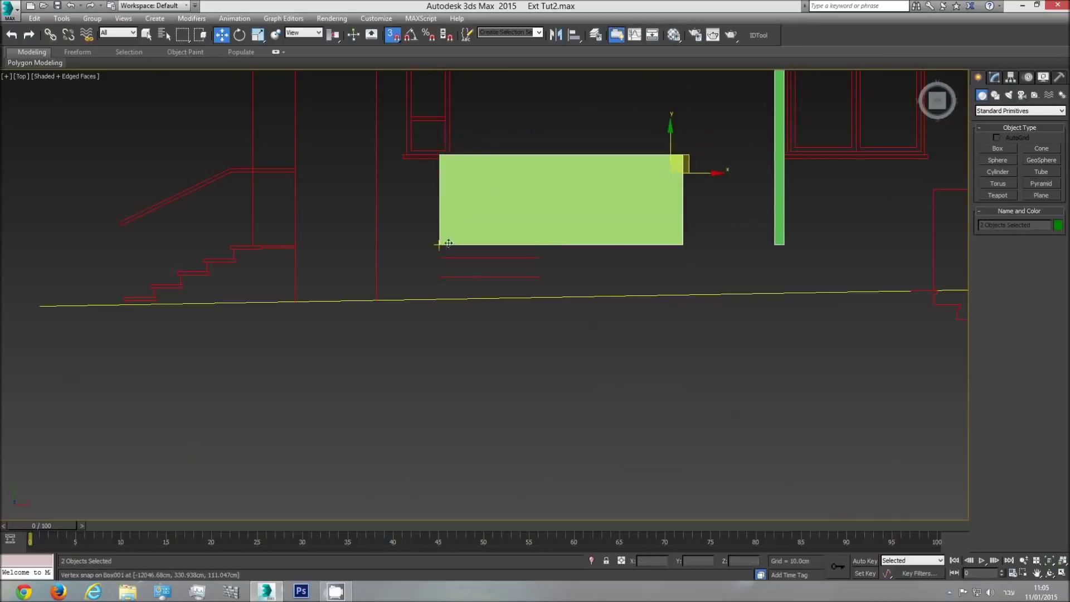
pyautogui.moveTo(463, 201); pyautogui.dragTo(474, 242, button='middle')
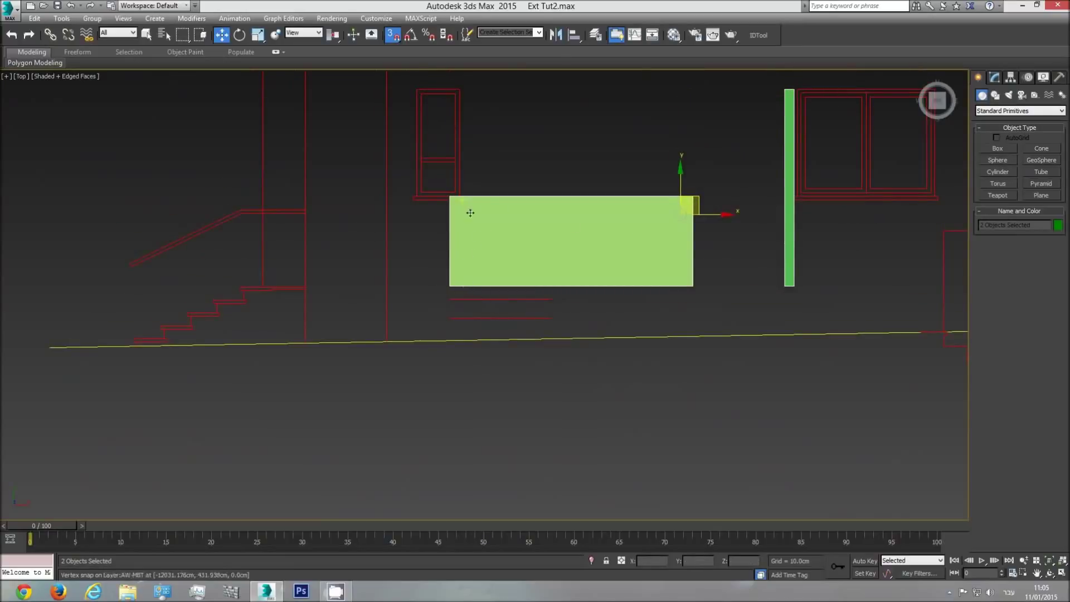
pyautogui.scroll(-6, 640, 277)
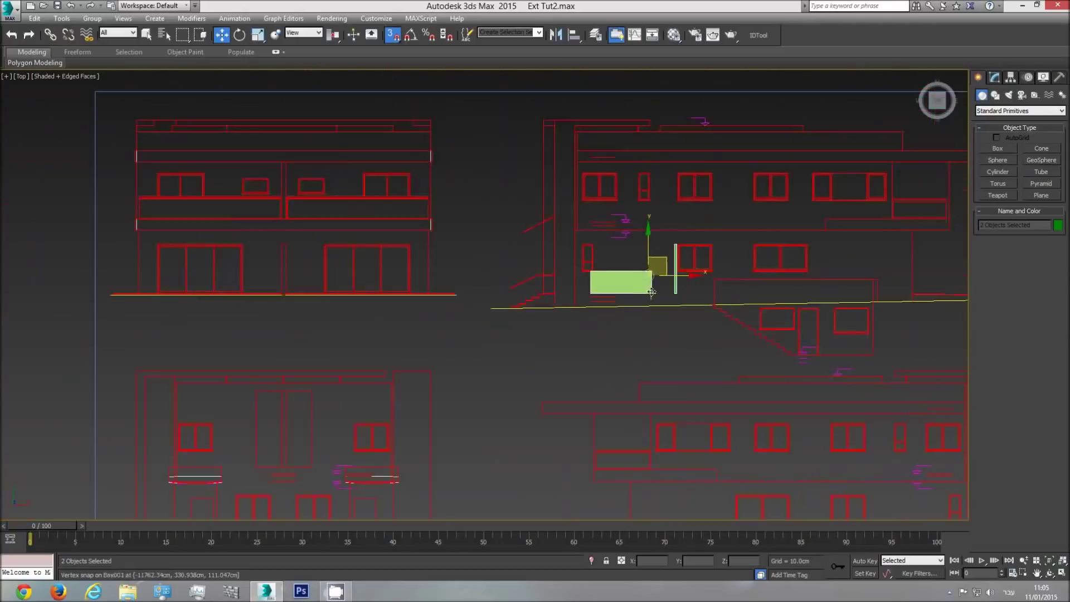
# - Move both boxes onto the ground-floor sliding door of the neighbouring elevation and compare their heights with the door opening
pyautogui.moveTo(489, 169); pyautogui.dragTo(528, 306, button='middle')
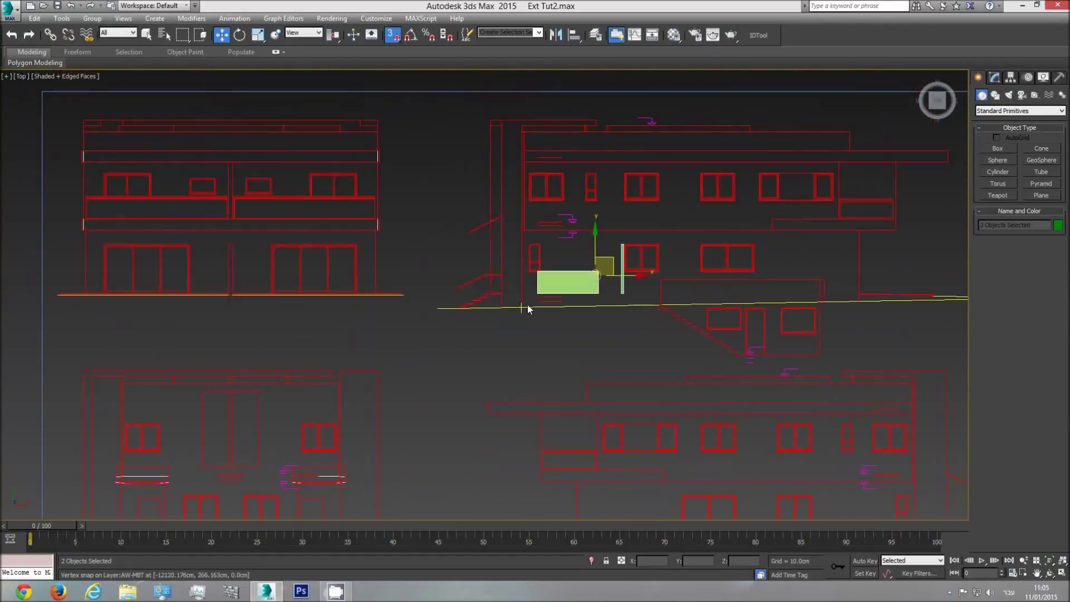
pyautogui.moveTo(439, 297); pyautogui.dragTo(505, 304, button='middle')
pyautogui.scroll(3, 681, 299)
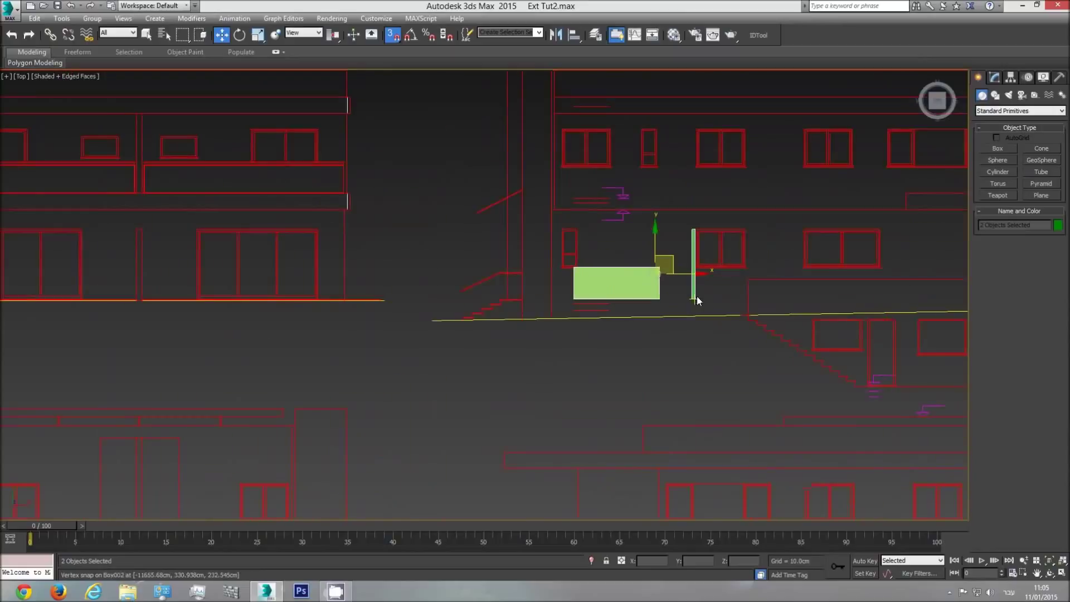
pyautogui.moveTo(678, 274); pyautogui.dragTo(279, 279)
pyautogui.scroll(3, 315, 233)
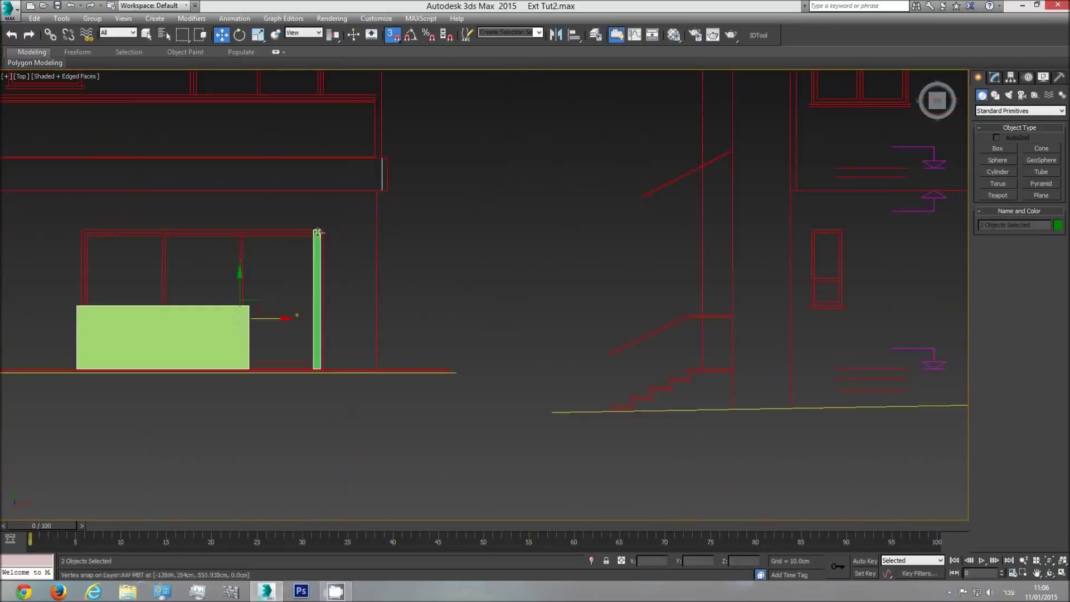
pyautogui.moveTo(272, 229); pyautogui.dragTo(401, 237, button='middle')
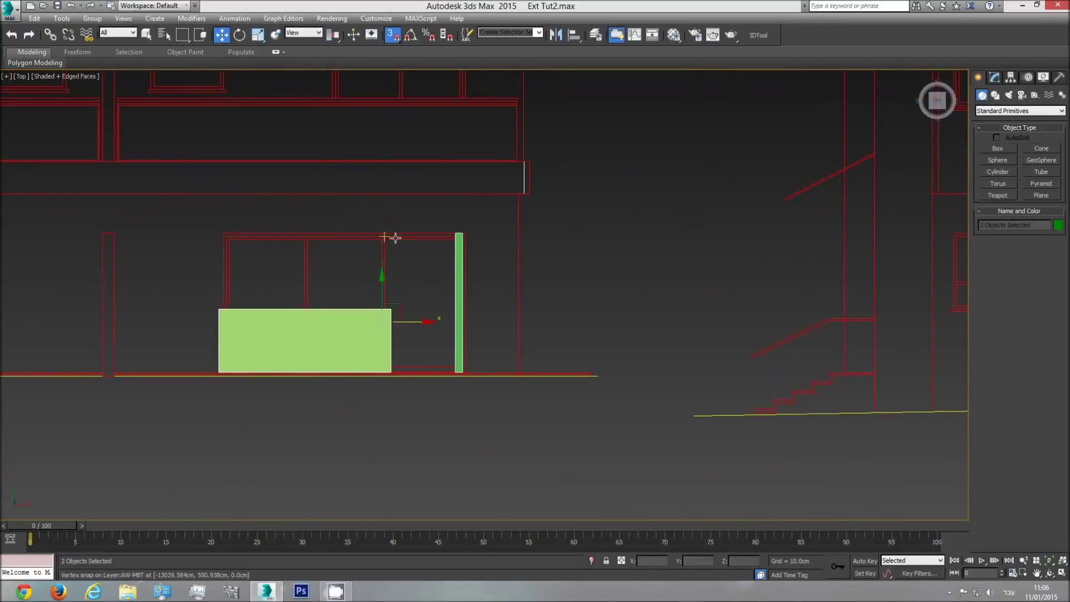
pyautogui.scroll(3, 455, 234)
pyautogui.scroll(-6, 437, 265)
# - Delete both height-checking boxes from the elevation
pyautogui.scroll(-3, 430, 294)
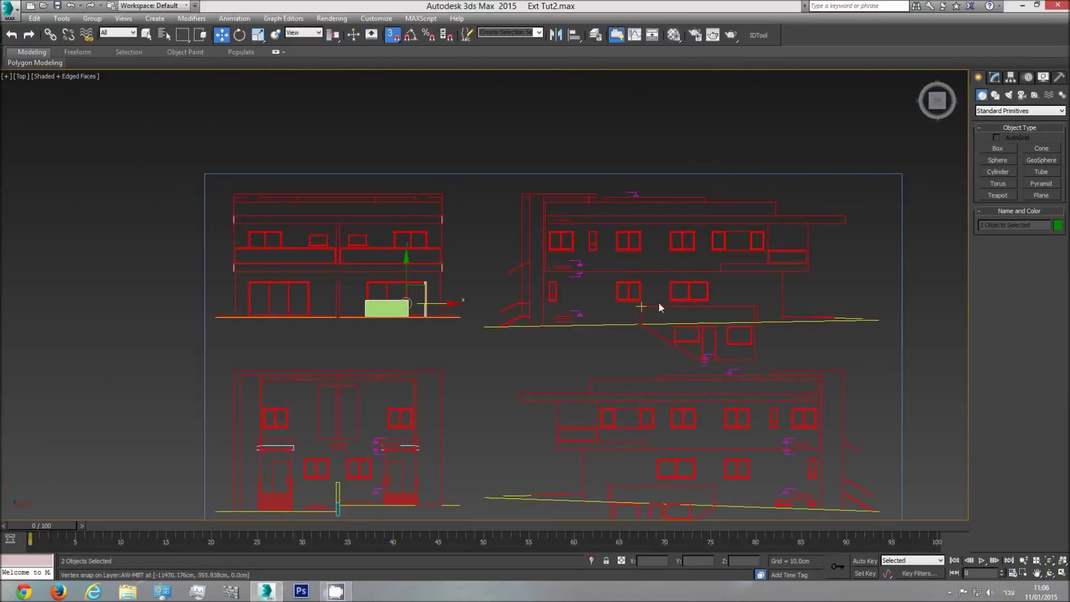
pyautogui.moveTo(457, 305); pyautogui.dragTo(493, 294, button='middle')
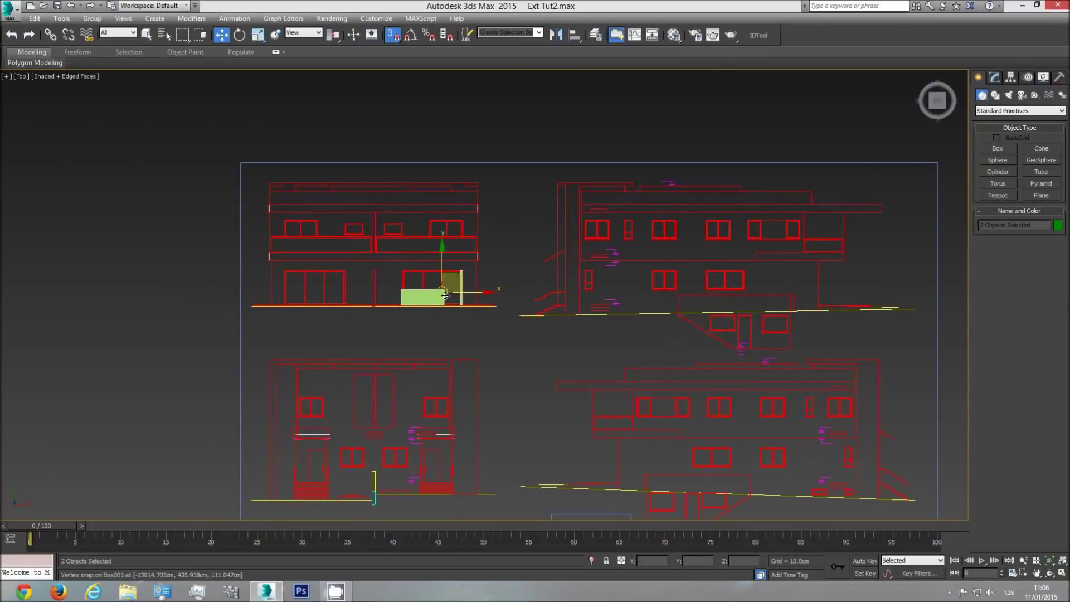
pyautogui.scroll(4, 458, 304)
pyautogui.press('Delete')
# - Examine the outer walls and their horizontal divisions in the Perspective view from different angles and distances
pyautogui.scroll(-3, 618, 319)
pyautogui.moveTo(618, 319); pyautogui.dragTo(534, 306, button='middle')
pyautogui.press('p')
pyautogui.click(1052, 560)
pyautogui.click(1049, 573)
pyautogui.moveTo(408, 267); pyautogui.dragTo(513, 283)
pyautogui.scroll(5, 594, 267)
pyautogui.scroll(4, 514, 283)
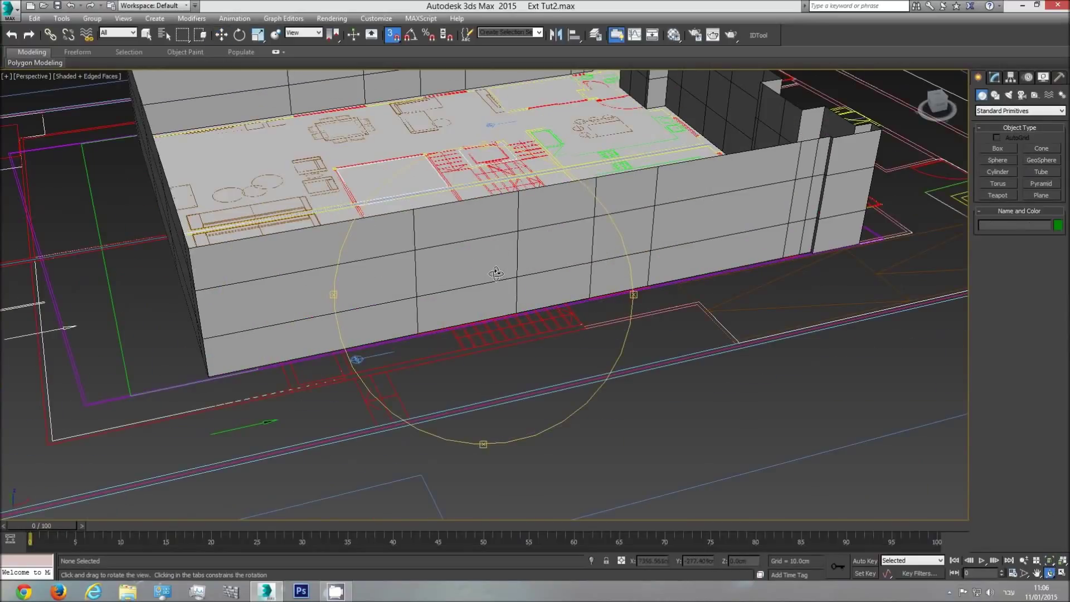
pyautogui.scroll(-5, 510, 285)
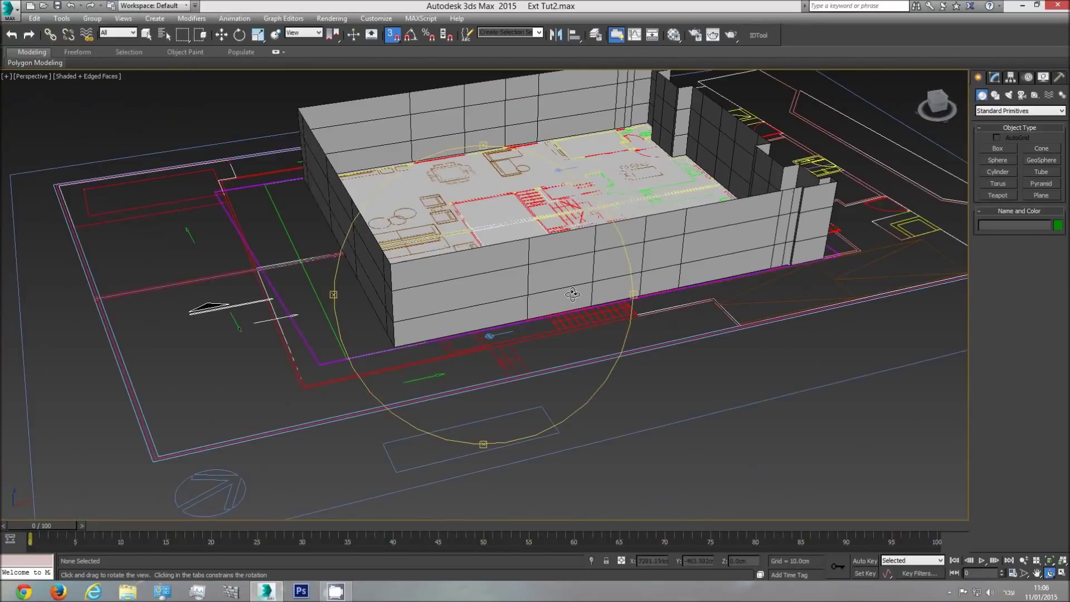
# - Delete the floor polygon of the outer walls object in Polygon mode
pyautogui.press('w')
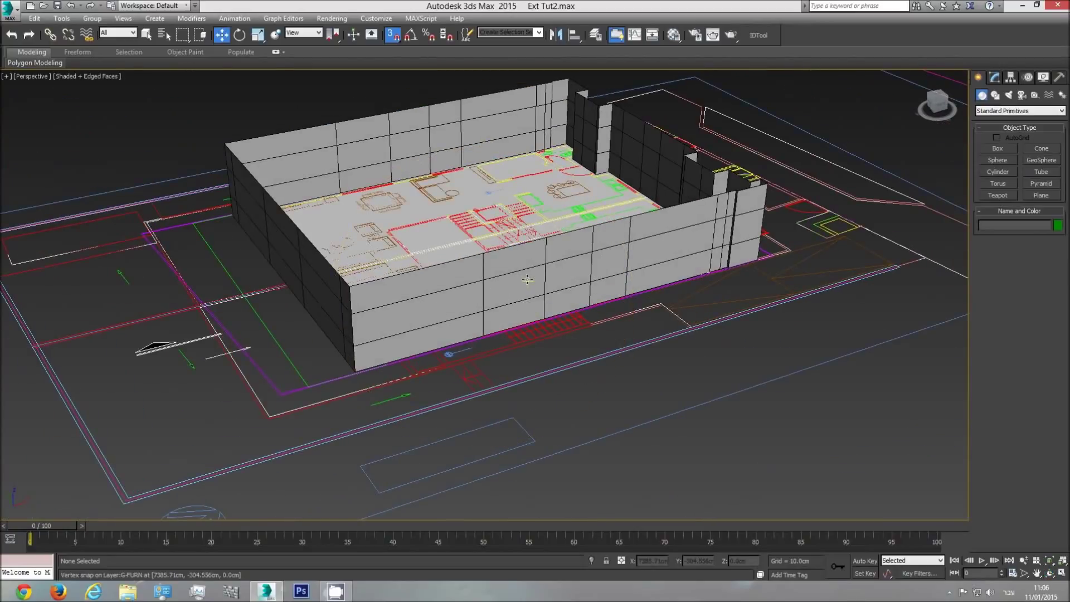
pyautogui.click(527, 280)
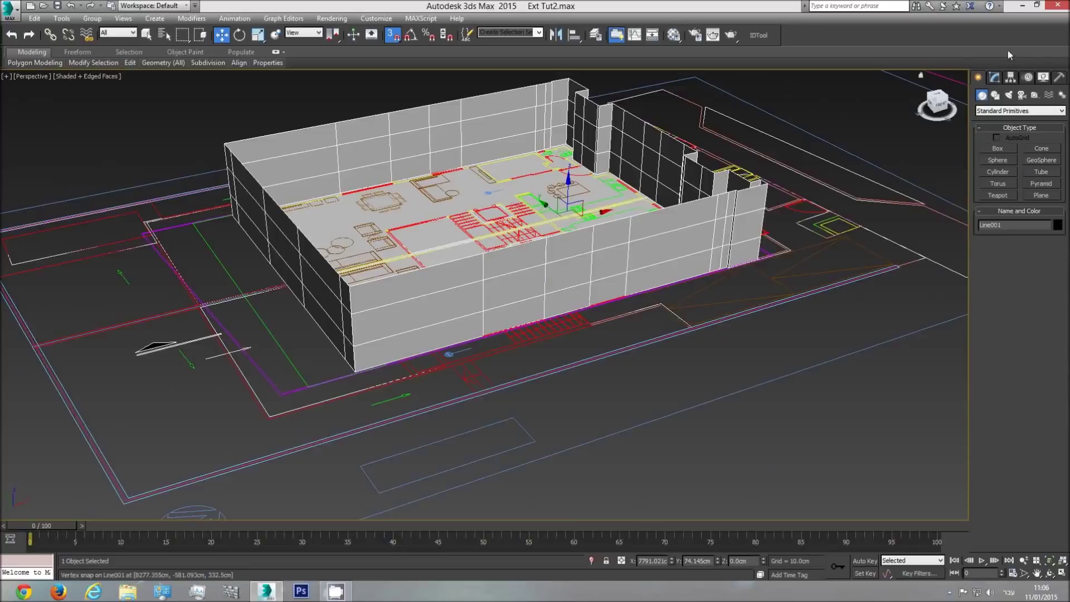
pyautogui.click(994, 77)
pyautogui.click(1031, 234)
pyautogui.click(470, 219)
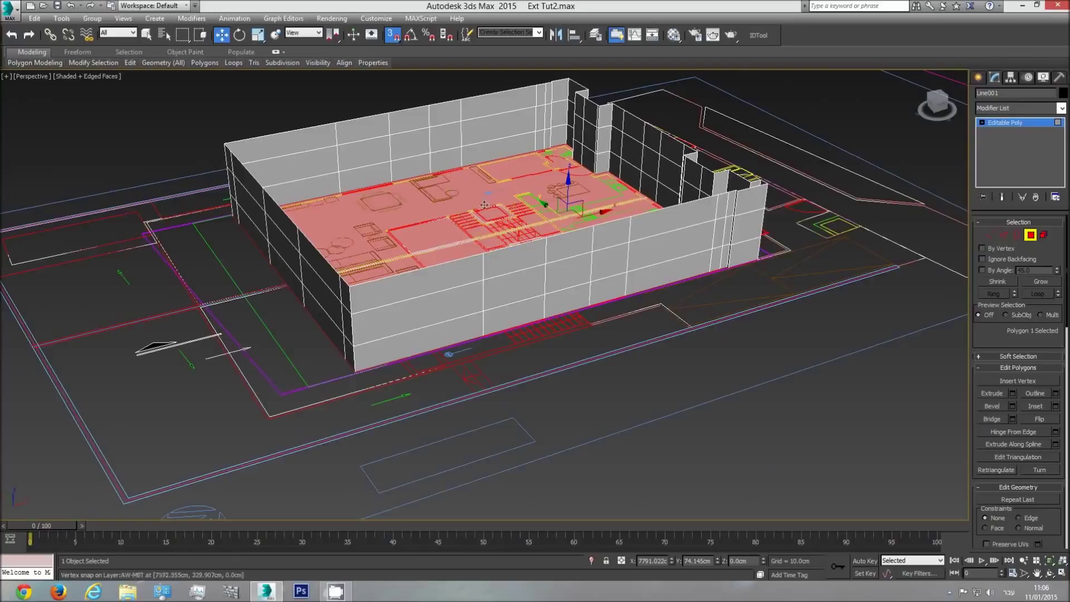
pyautogui.hotkey('ctrl', 'd')
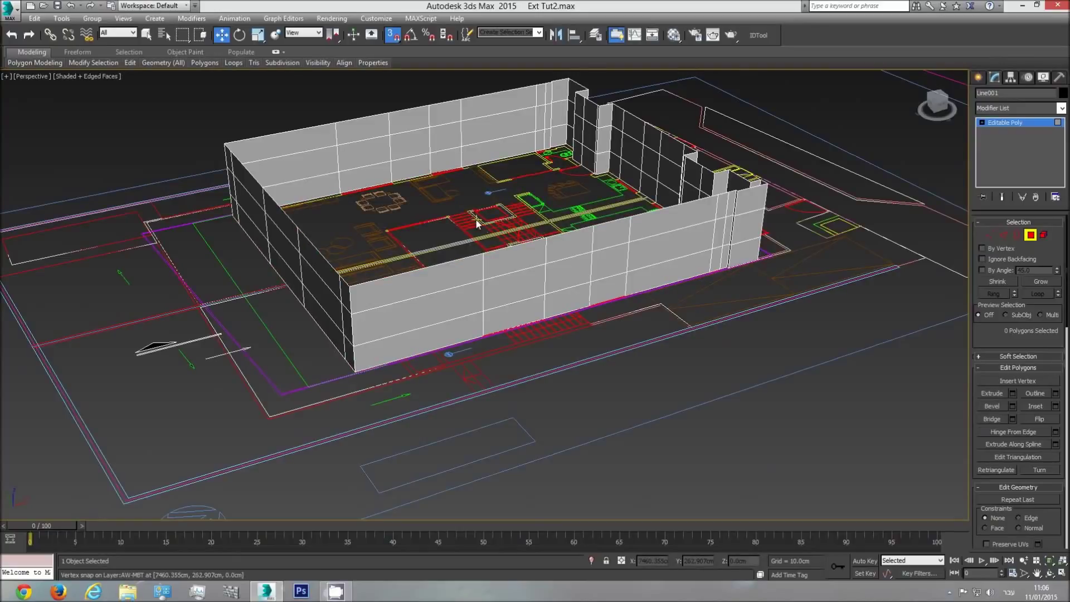
# - In wireframe display, select all the polygons of the outer walls
pyautogui.moveTo(490, 231); pyautogui.dragTo(483, 225, button='middle')
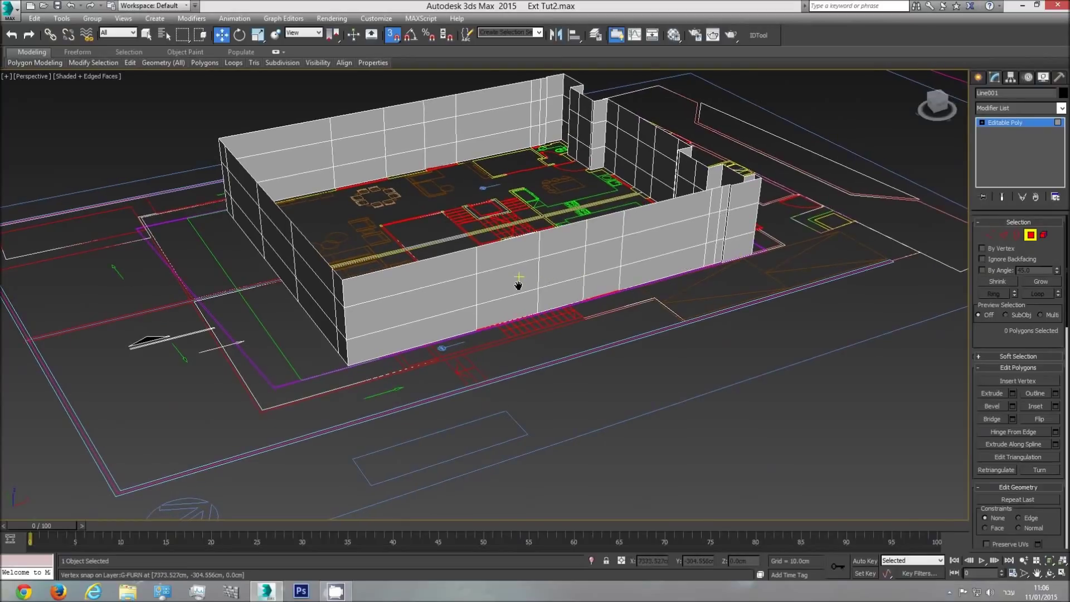
pyautogui.scroll(5, 523, 276)
pyautogui.press('F3')
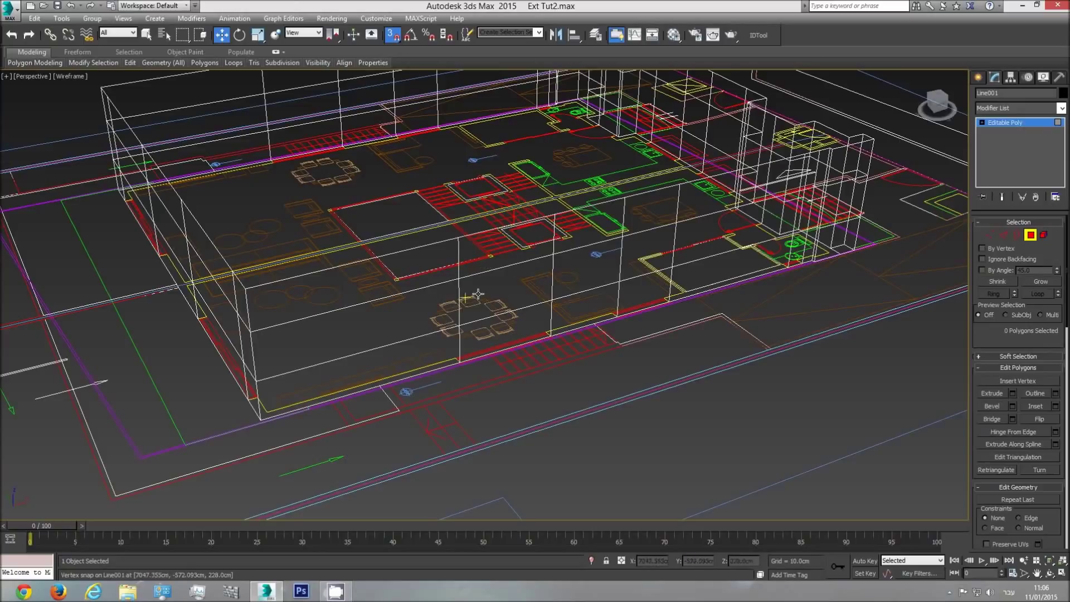
pyautogui.click(500, 292)
pyautogui.keyDown('ctrl'); pyautogui.click(638, 262); pyautogui.keyUp('ctrl')
pyautogui.scroll(-3, 633, 291)
pyautogui.scroll(-2, 634, 292)
pyautogui.moveTo(368, 408); pyautogui.dragTo(87, 558)
pyautogui.scroll(5, 550, 303)
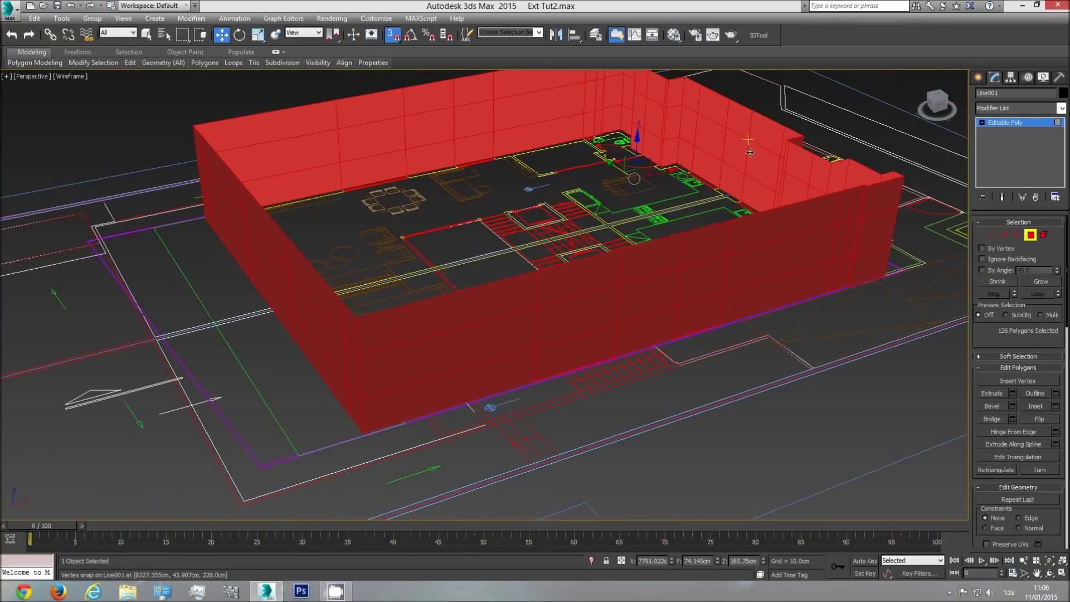
# - Return to shaded display and flip the normals of all the wall polygons so they face outward
pyautogui.press('F3')
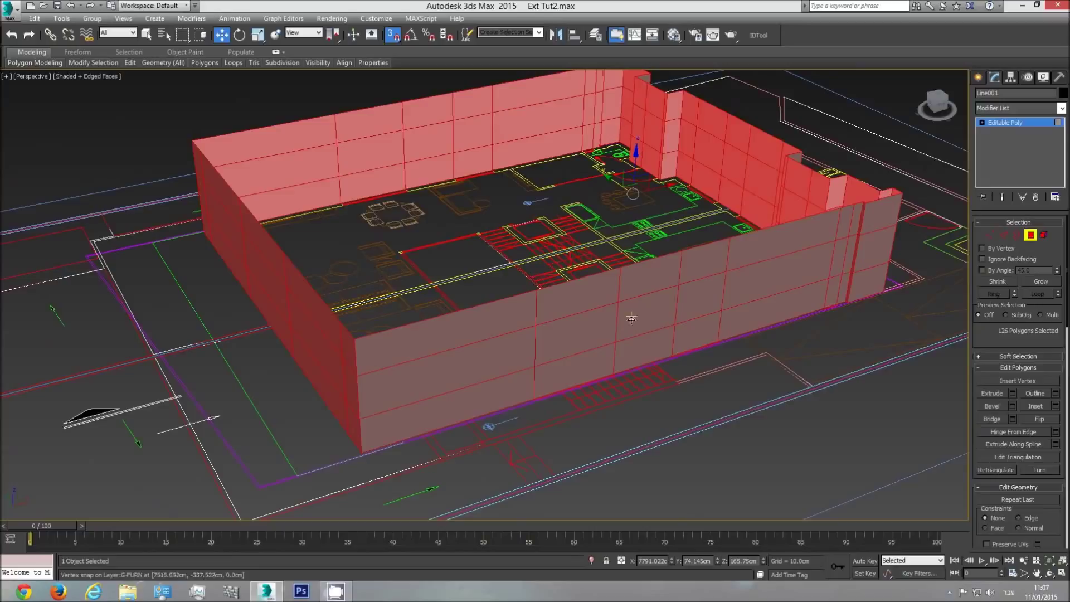
pyautogui.scroll(-4, 869, 234)
pyautogui.moveTo(912, 134); pyautogui.dragTo(485, 379)
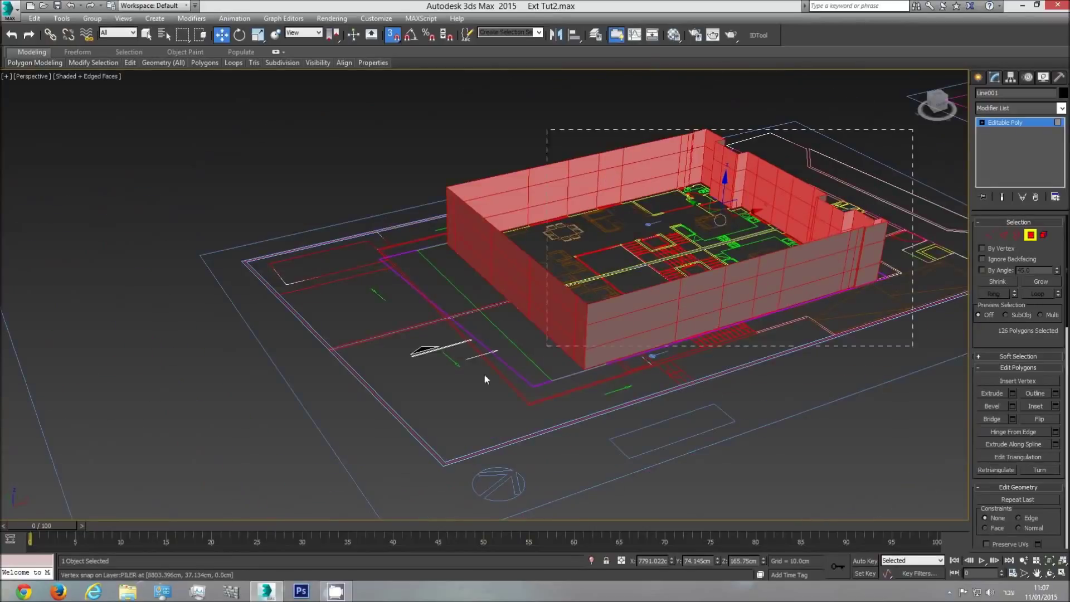
pyautogui.moveTo(248, 486); pyautogui.dragTo(248, 486)
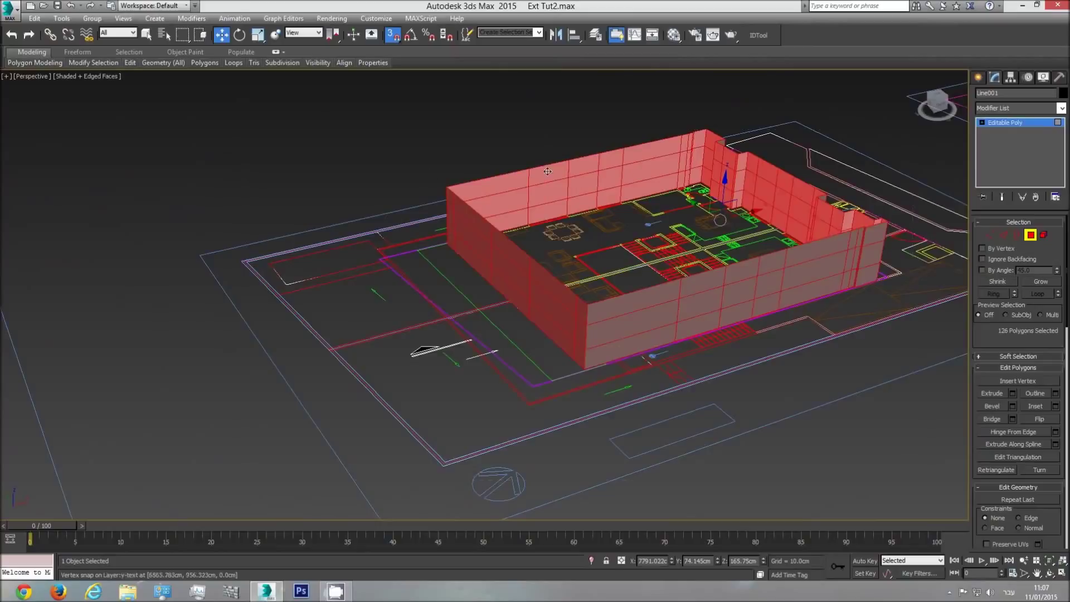
pyautogui.click(1035, 417)
pyautogui.moveTo(688, 371); pyautogui.dragTo(615, 370, button='middle')
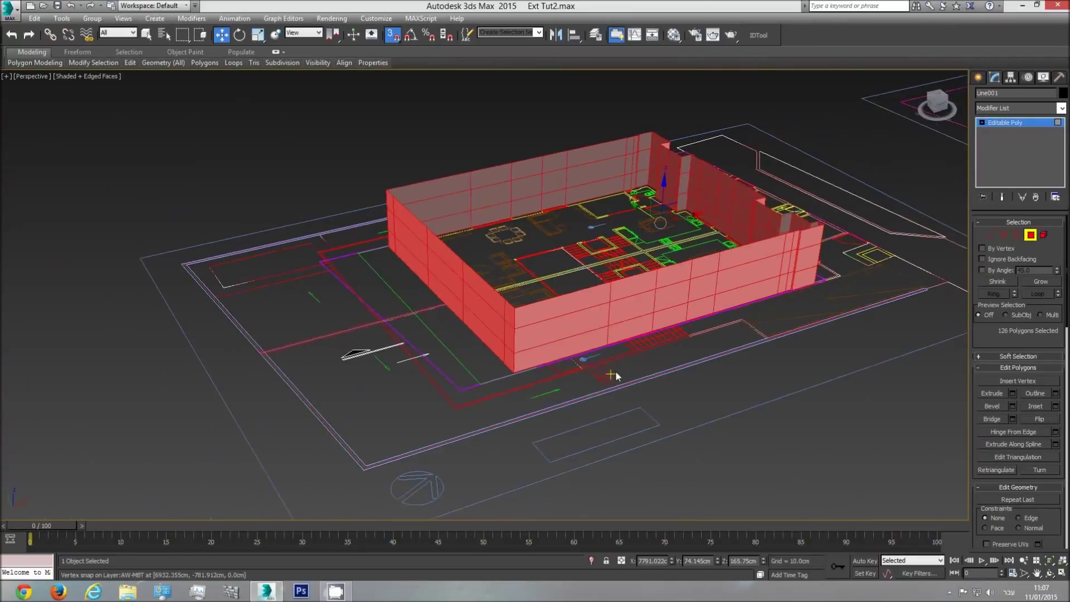
pyautogui.scroll(2, 616, 370)
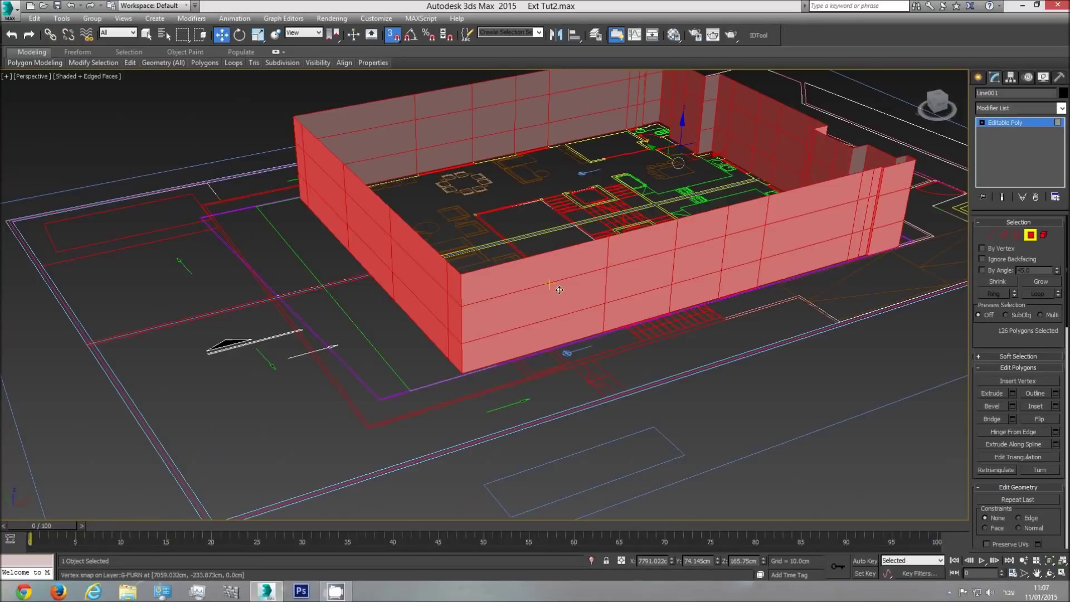
pyautogui.moveTo(562, 291); pyautogui.dragTo(560, 322, button='middle')
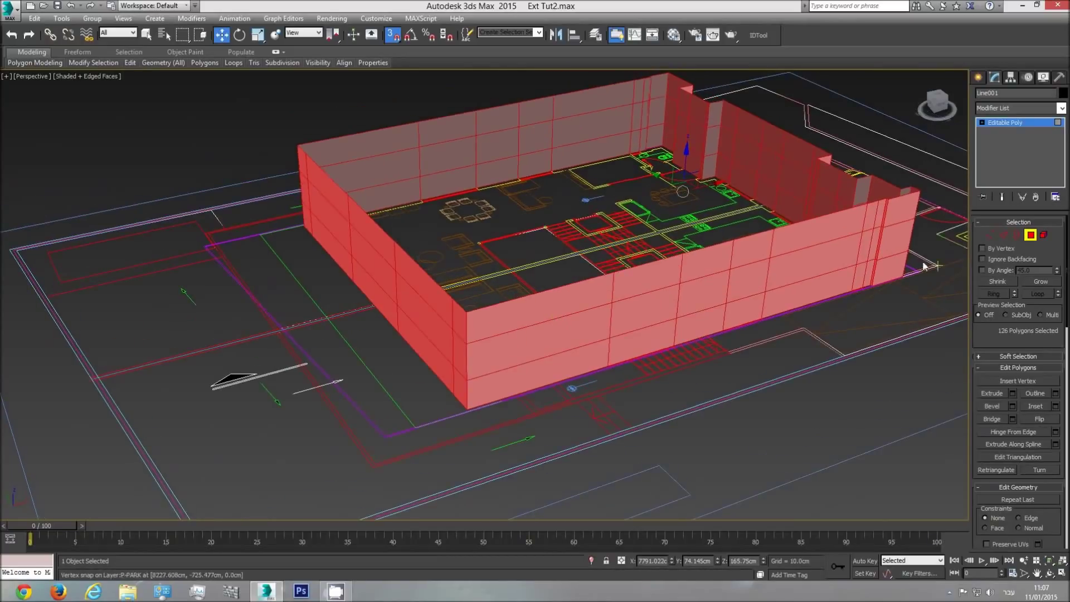
# - Clear the selection of wall polygons and switch the Perspective view to wireframe display
pyautogui.press('F3')
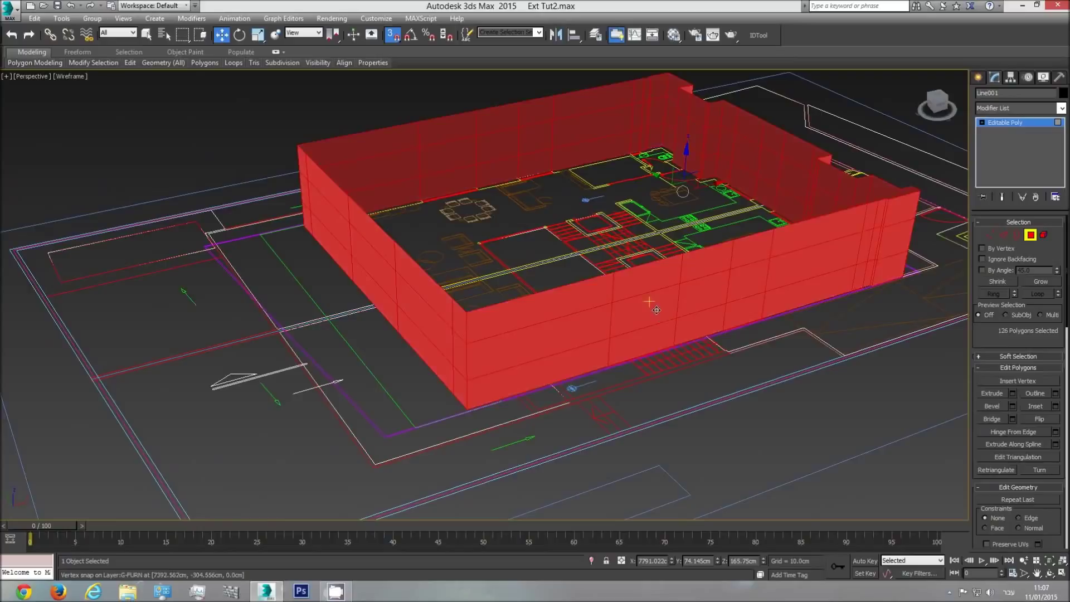
pyautogui.press('F3')
pyautogui.press('F2')
pyautogui.click(844, 444)
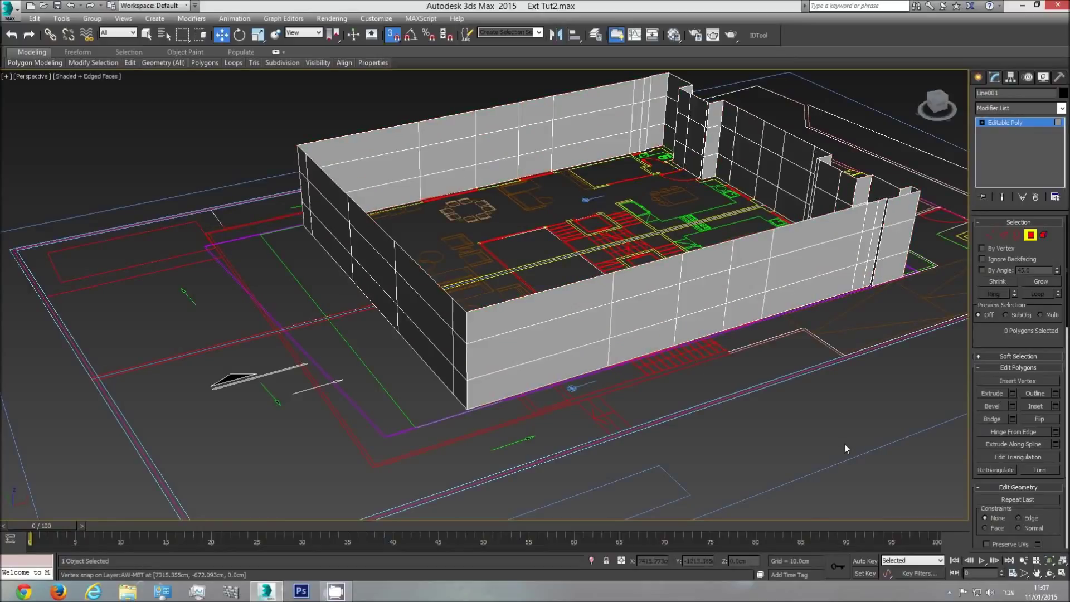
pyautogui.press('F3')
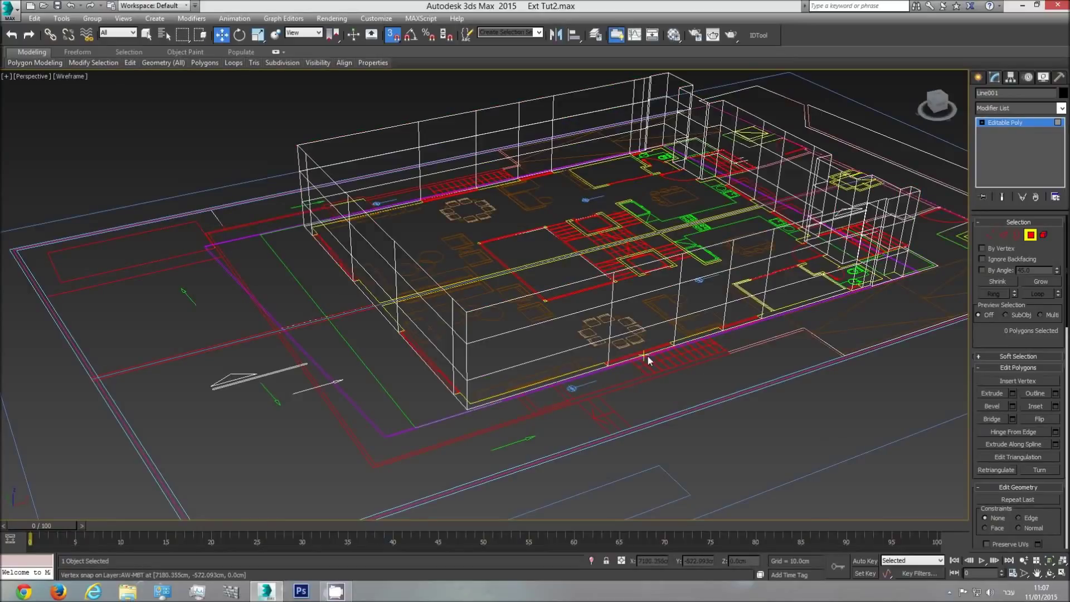
# - Select the three middle-band window polygons along the near long wall
pyautogui.click(645, 316)
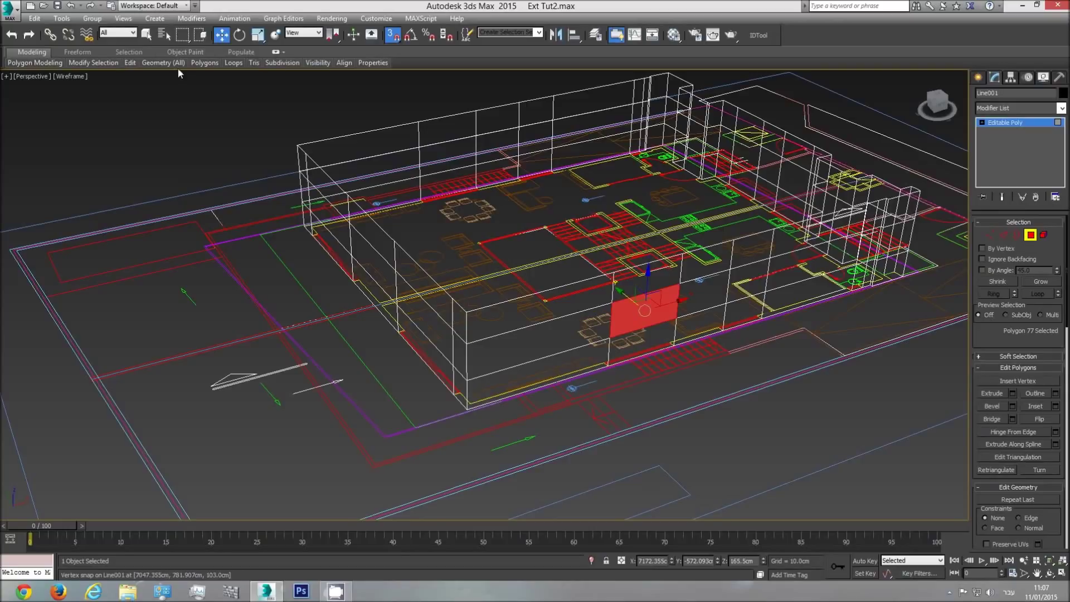
pyautogui.click(146, 35)
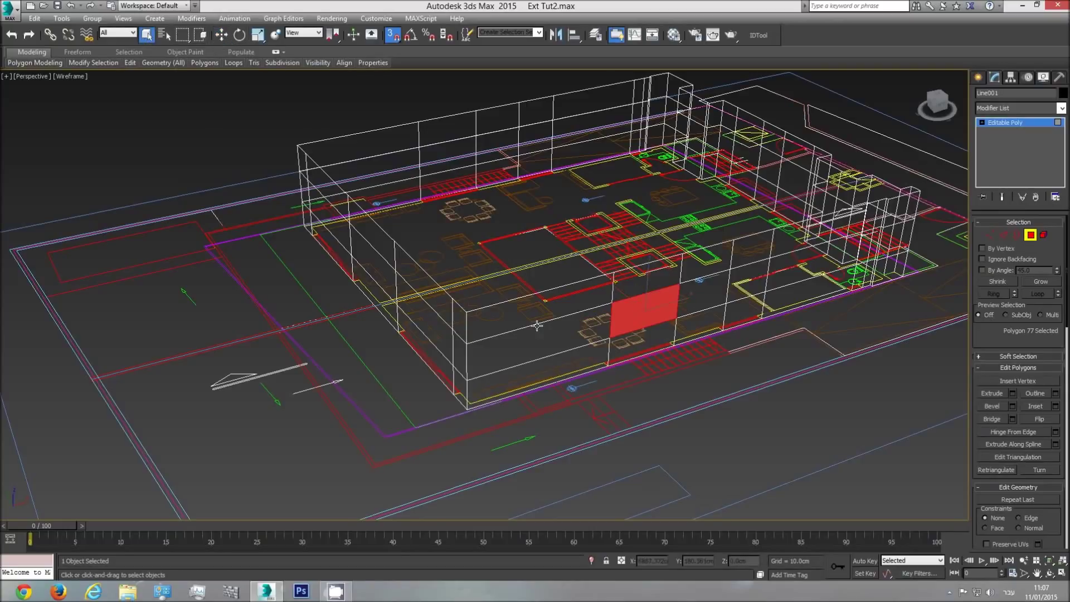
pyautogui.moveTo(686, 316); pyautogui.dragTo(624, 343, button='middle')
pyautogui.keyDown('ctrl'); pyautogui.click(670, 314); pyautogui.keyUp('ctrl')
pyautogui.scroll(5, 680, 314)
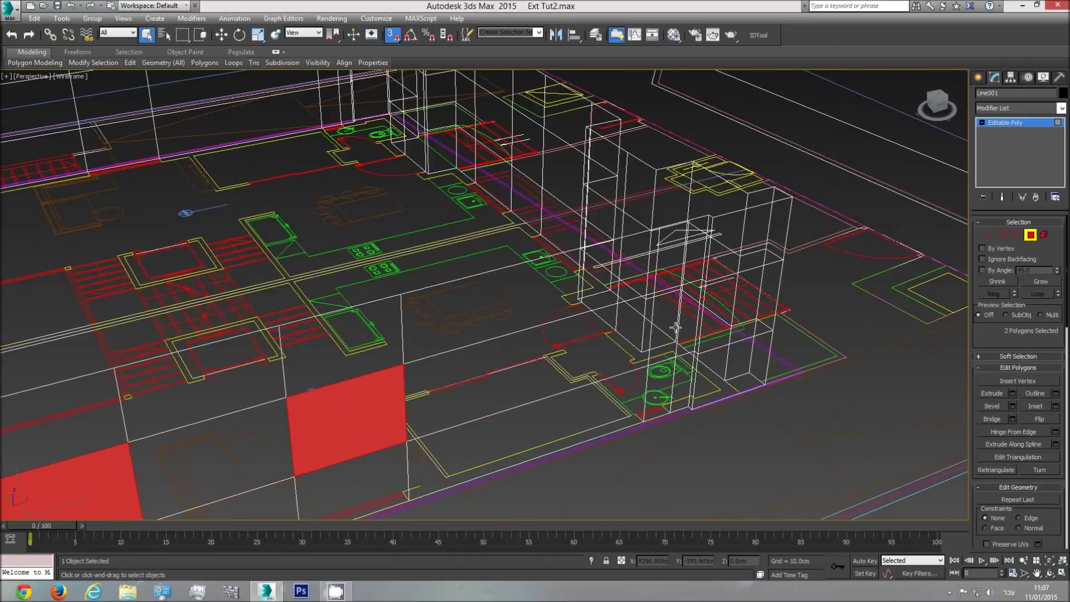
pyautogui.keyDown('ctrl'); pyautogui.click(667, 322); pyautogui.keyUp('ctrl')
# - Add the middle and lower polygons of the two large openings in the short garden-side wall to the selection
pyautogui.moveTo(574, 387); pyautogui.dragTo(697, 344, button='middle')
pyautogui.scroll(-3, 696, 344)
pyautogui.moveTo(523, 390); pyautogui.dragTo(864, 300, button='middle')
pyautogui.moveTo(273, 478); pyautogui.dragTo(410, 435, button='middle')
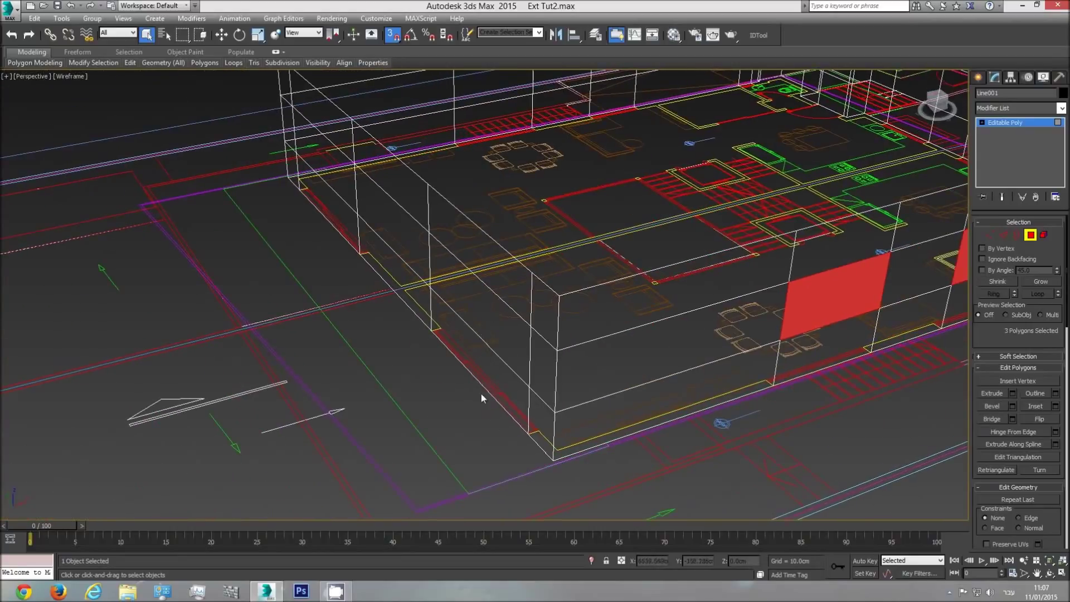
pyautogui.keyDown('ctrl'); pyautogui.click(467, 333); pyautogui.keyUp('ctrl')
pyautogui.keyDown('ctrl'); pyautogui.click(473, 317); pyautogui.keyUp('ctrl')
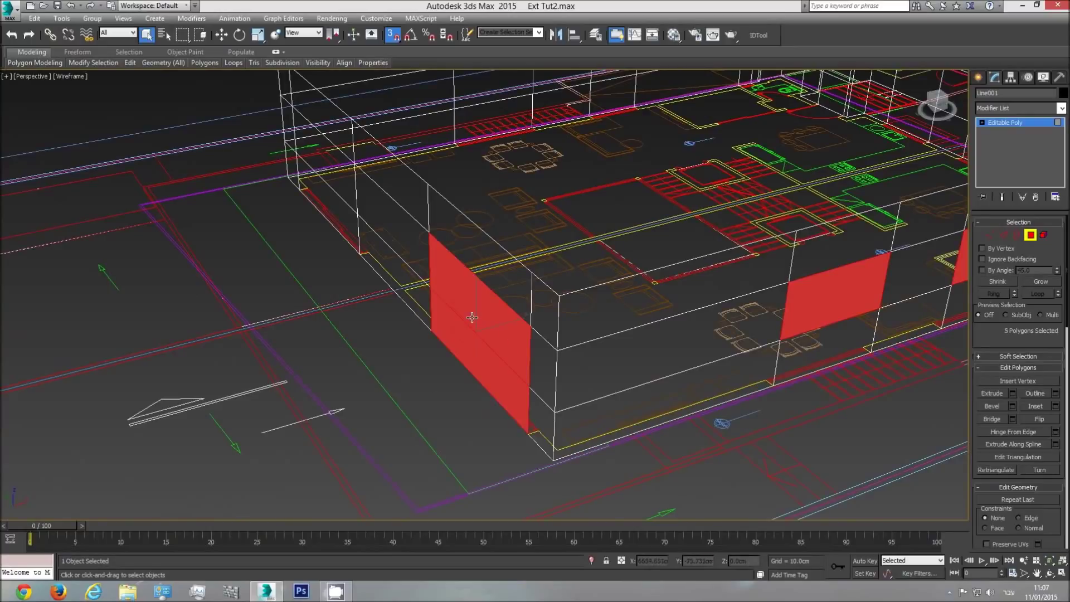
pyautogui.moveTo(408, 279); pyautogui.dragTo(545, 301, button='middle')
pyautogui.keyDown('ctrl'); pyautogui.click(466, 234); pyautogui.keyUp('ctrl')
pyautogui.keyDown('ctrl'); pyautogui.click(470, 215); pyautogui.keyUp('ctrl')
# - Add the three middle-band window polygons of the far long wall to the selection
pyautogui.moveTo(471, 216); pyautogui.dragTo(464, 322, button='middle')
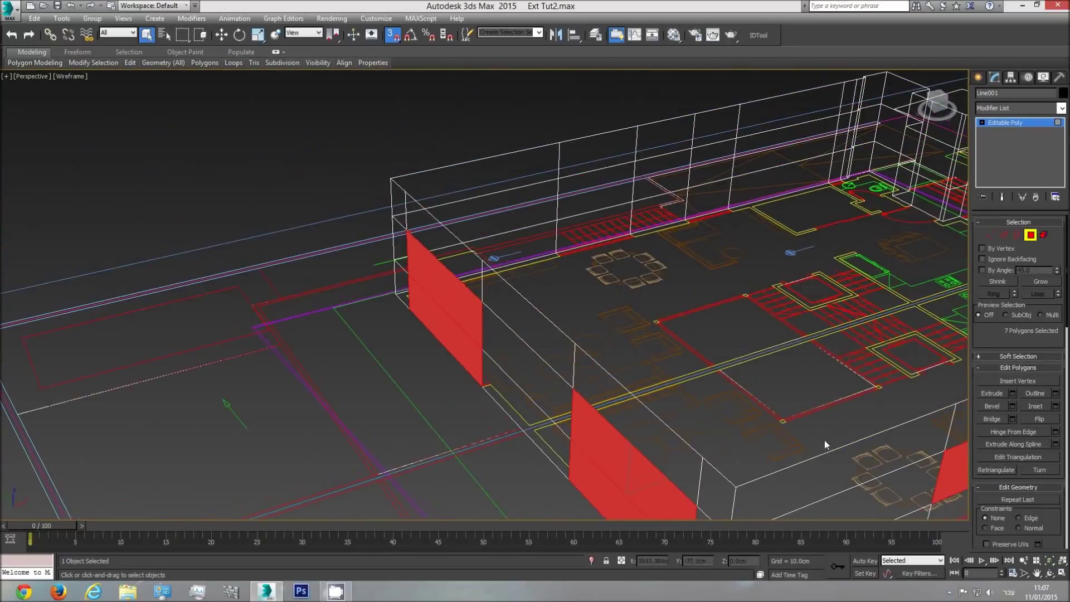
pyautogui.keyDown('ctrl'); pyautogui.click(599, 195); pyautogui.keyUp('ctrl')
pyautogui.scroll(3, 568, 258)
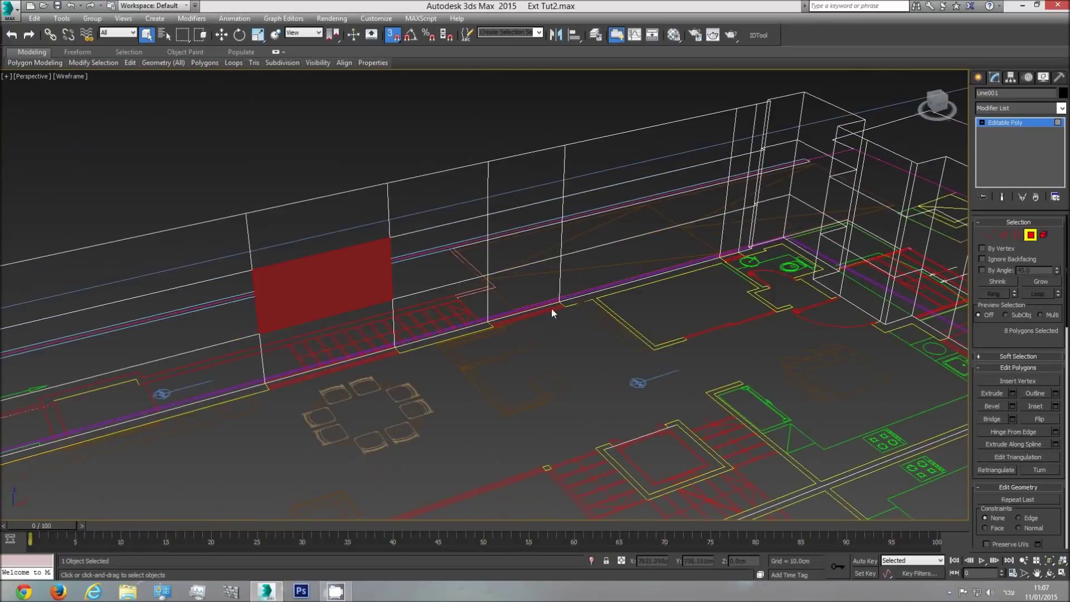
pyautogui.keyDown('ctrl'); pyautogui.click(535, 250); pyautogui.keyUp('ctrl')
pyautogui.moveTo(535, 250); pyautogui.dragTo(370, 313, button='middle')
pyautogui.keyDown('ctrl'); pyautogui.click(601, 254); pyautogui.keyUp('ctrl')
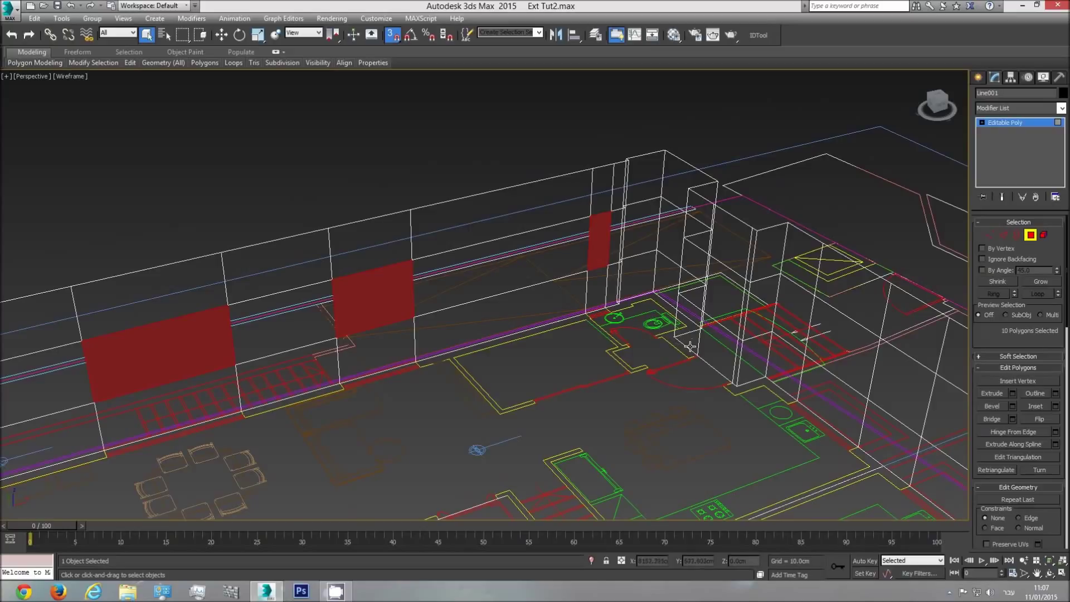
# - Add the two window polygons and both entrance doors' middle and lower polygons on the entrance-side wall to the selection
pyautogui.keyDown('ctrl'); pyautogui.click(718, 332); pyautogui.keyUp('ctrl')
pyautogui.keyDown('ctrl'); pyautogui.click(722, 302); pyautogui.keyUp('ctrl')
pyautogui.moveTo(869, 467); pyautogui.dragTo(745, 406, button='middle')
pyautogui.keyDown('ctrl'); pyautogui.click(704, 286); pyautogui.keyUp('ctrl')
pyautogui.keyDown('ctrl'); pyautogui.click(802, 329); pyautogui.keyUp('ctrl')
pyautogui.moveTo(855, 468); pyautogui.dragTo(784, 392, button='middle')
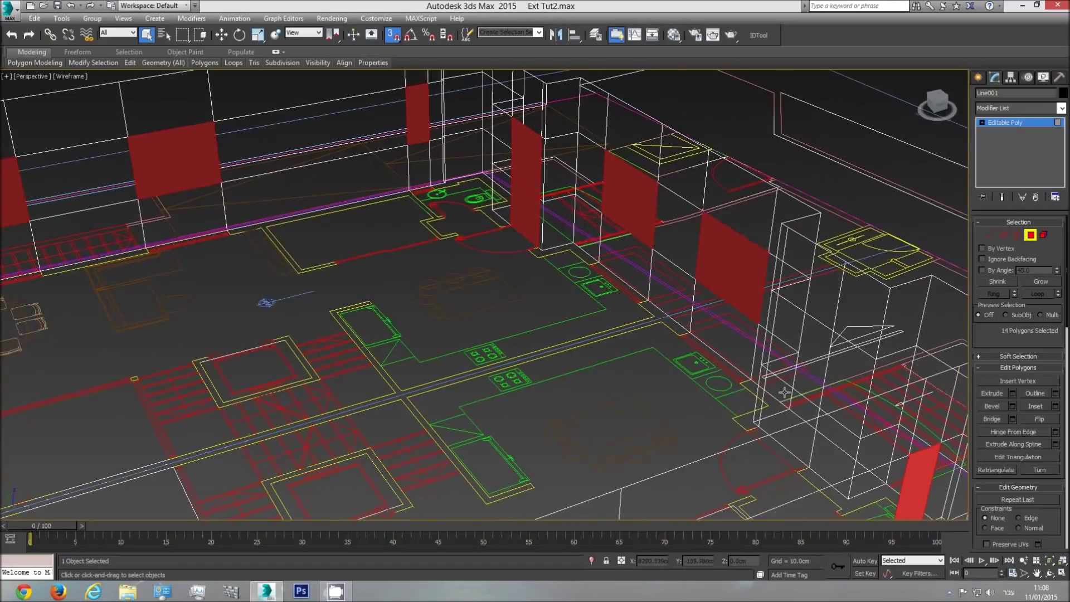
pyautogui.keyDown('ctrl'); pyautogui.click(781, 397); pyautogui.keyUp('ctrl')
pyautogui.keyDown('ctrl'); pyautogui.click(798, 356); pyautogui.keyUp('ctrl')
# - Return to shaded display with the whole house and its selected opening polygons in view
pyautogui.moveTo(722, 354); pyautogui.dragTo(678, 341, button='middle')
pyautogui.scroll(-4, 678, 341)
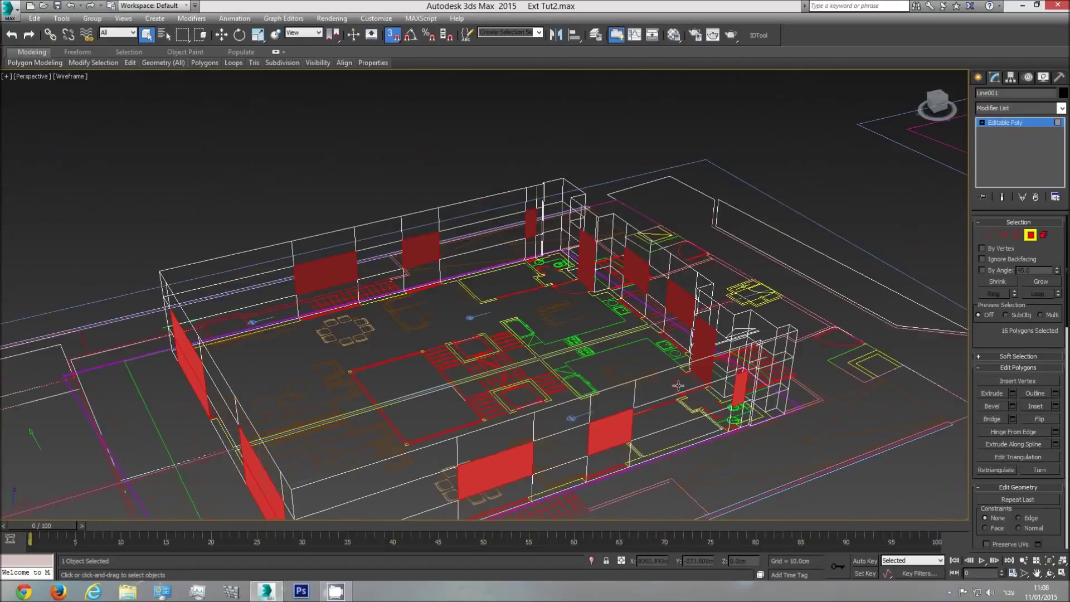
pyautogui.moveTo(683, 422); pyautogui.dragTo(673, 368, button='middle')
pyautogui.press('F3')
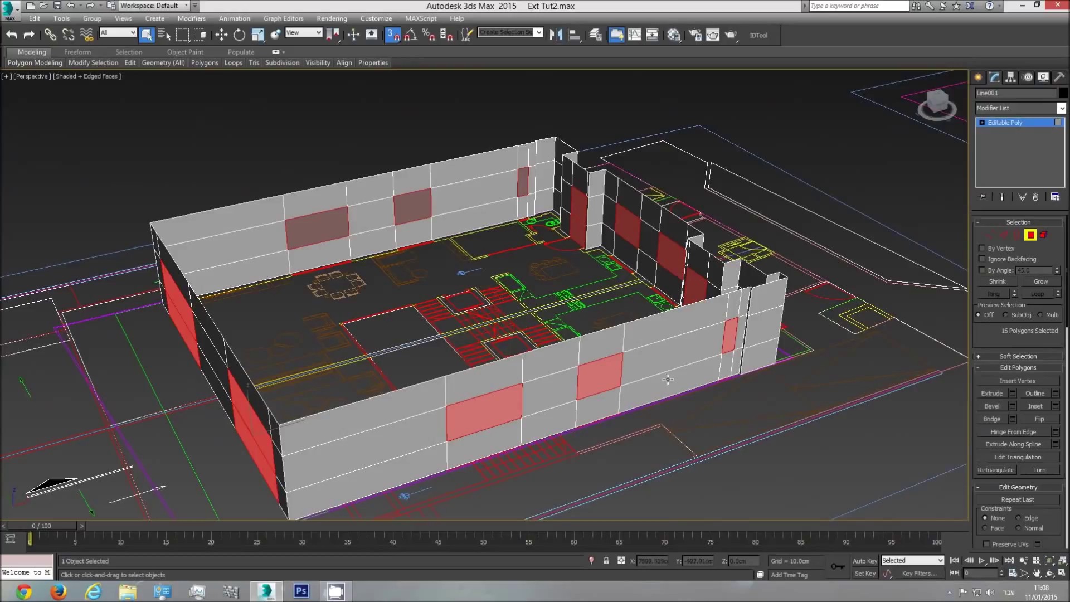
pyautogui.press('F3')
pyautogui.press('F3')
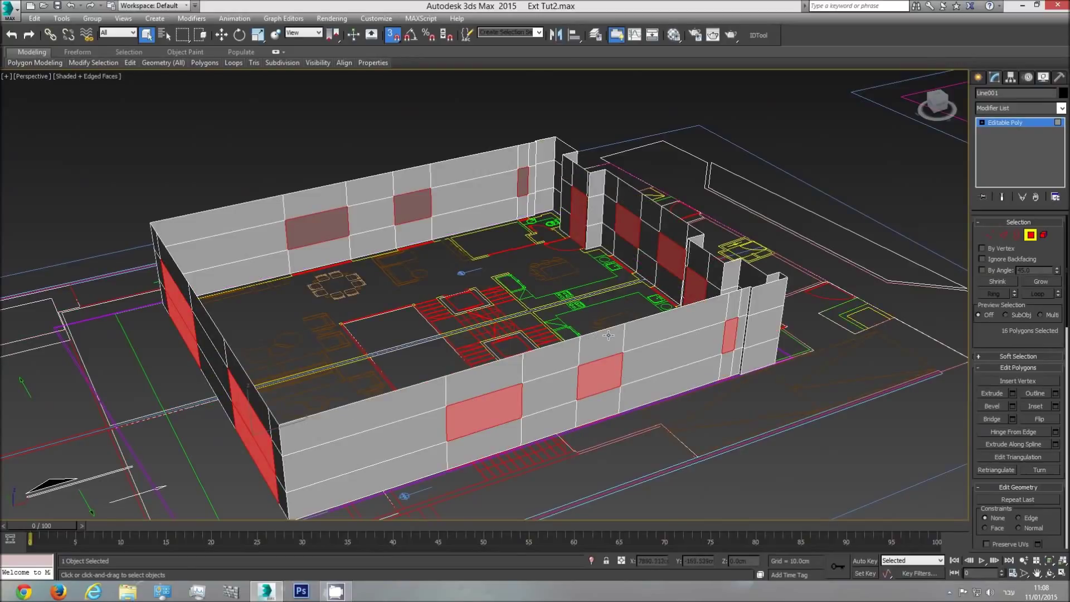
# - In the Top view, start an Extrude on the selected opening polygons and pull them inward to about -24 cm
pyautogui.press('t')
pyautogui.moveTo(607, 337); pyautogui.dragTo(418, 337, button='middle')
pyautogui.scroll(-5, 692, 371)
pyautogui.moveTo(692, 371); pyautogui.dragTo(377, 334, button='middle')
pyautogui.scroll(3, 270, 349)
pyautogui.scroll(3, 376, 335)
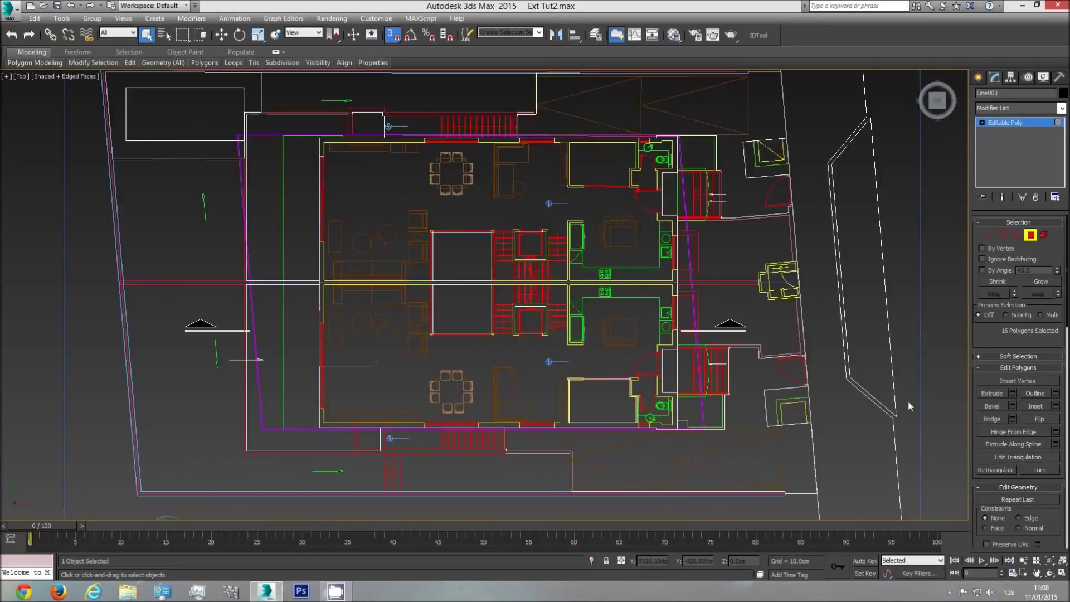
pyautogui.click(1012, 393)
pyautogui.scroll(3, 407, 429)
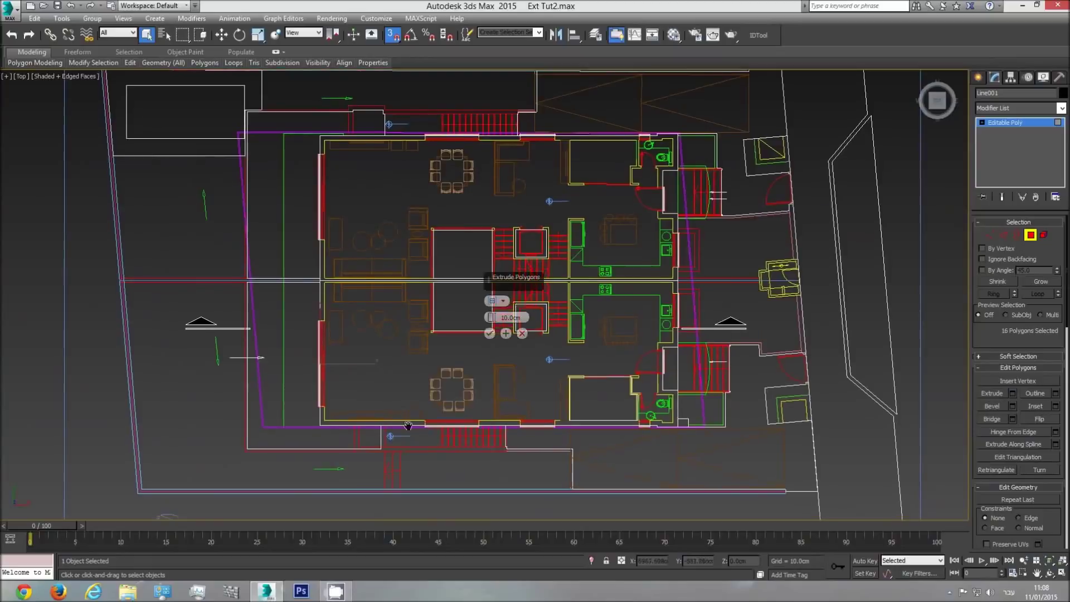
pyautogui.moveTo(491, 317); pyautogui.dragTo(497, 329)
pyautogui.scroll(5, 442, 413)
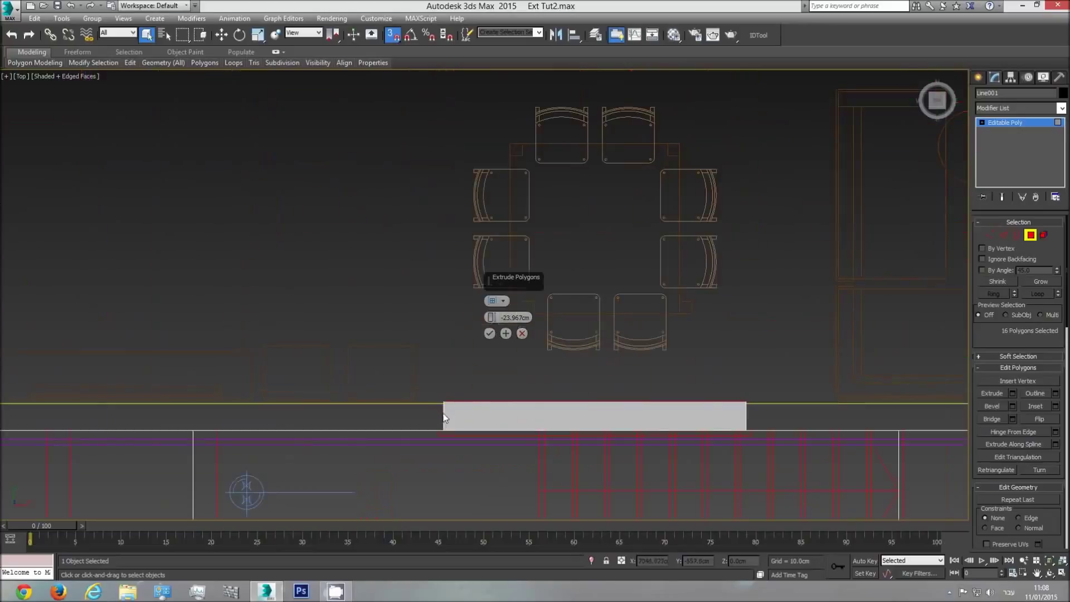
# - Set the extrusion height to -22 cm to match the plan's wall thickness and apply it
pyautogui.doubleClick(513, 317)
pyautogui.write('-22')
pyautogui.press('Return')
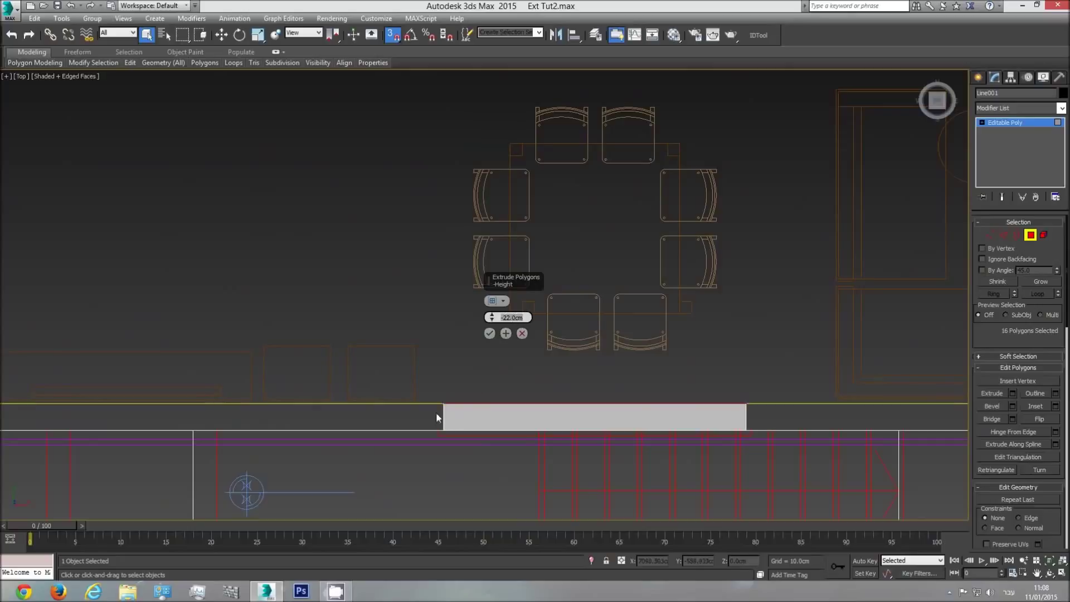
pyautogui.scroll(5, 443, 405)
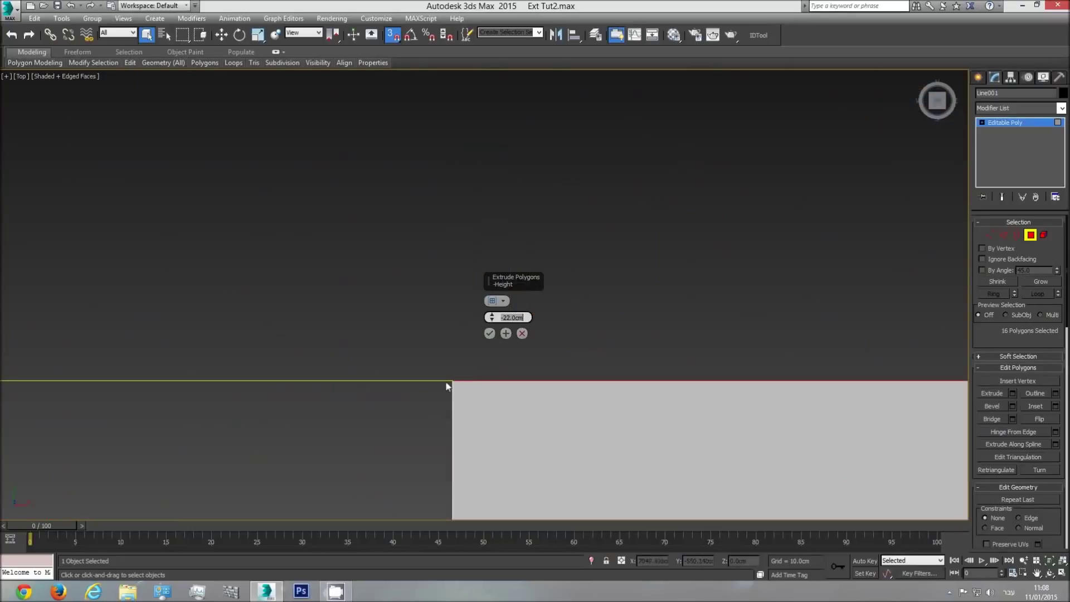
pyautogui.scroll(-5, 448, 386)
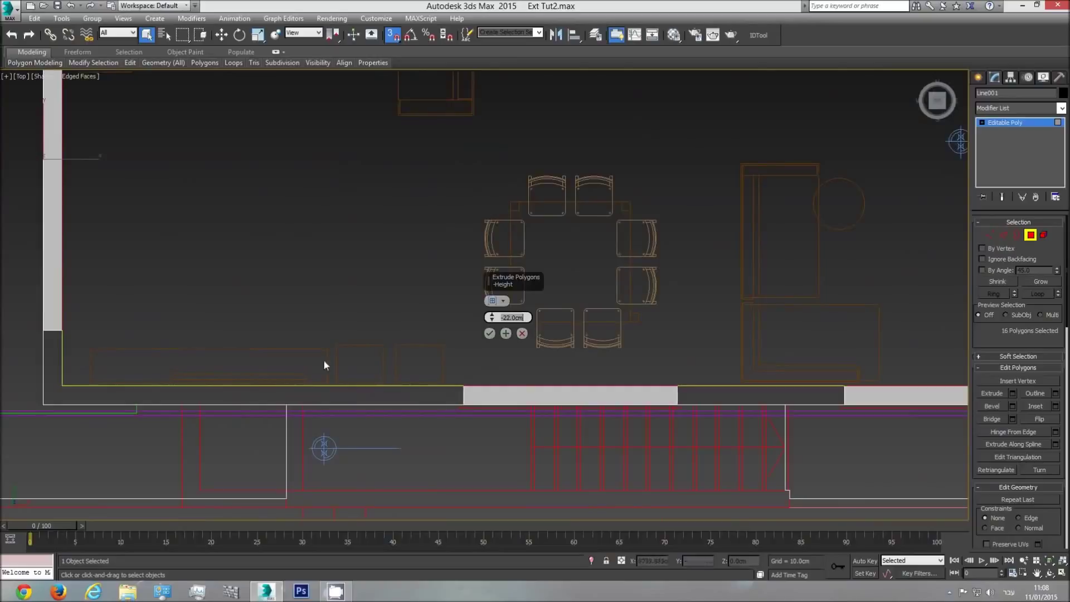
pyautogui.click(490, 334)
# - Examine the extruded window and door reveals against the floor plan's wall lines all around the house
pyautogui.scroll(-4, 490, 334)
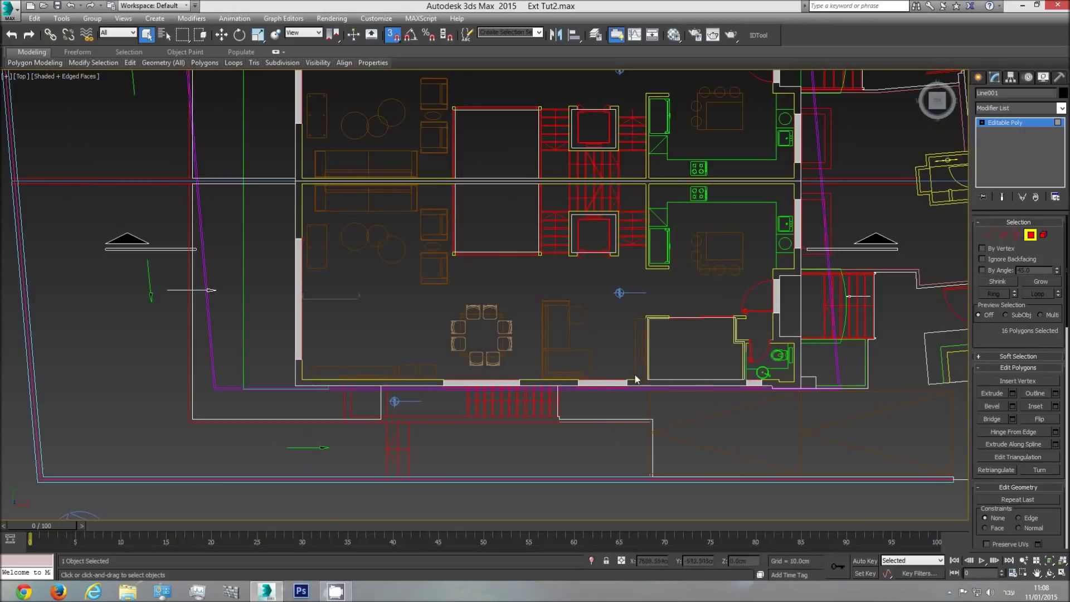
pyautogui.scroll(5, 635, 374)
pyautogui.moveTo(733, 259); pyautogui.dragTo(649, 468, button='middle')
pyautogui.scroll(-3, 649, 467)
pyautogui.moveTo(648, 134); pyautogui.dragTo(641, 223, button='middle')
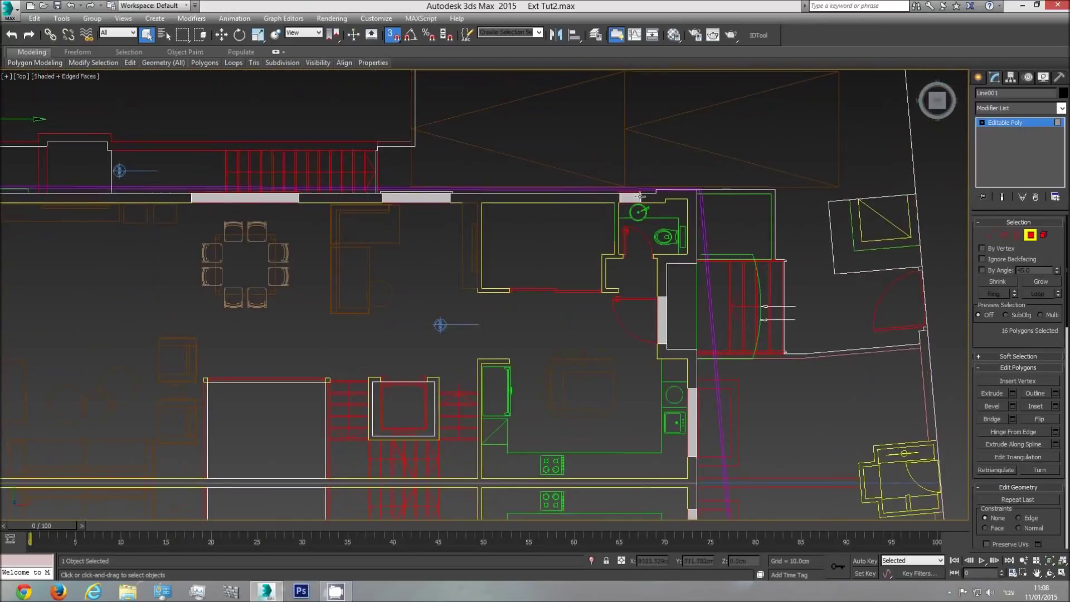
pyautogui.scroll(5, 637, 197)
pyautogui.moveTo(421, 213); pyautogui.dragTo(783, 221, button='middle')
pyautogui.moveTo(467, 216); pyautogui.dragTo(783, 228, button='middle')
pyautogui.moveTo(521, 239); pyautogui.dragTo(791, 235, button='middle')
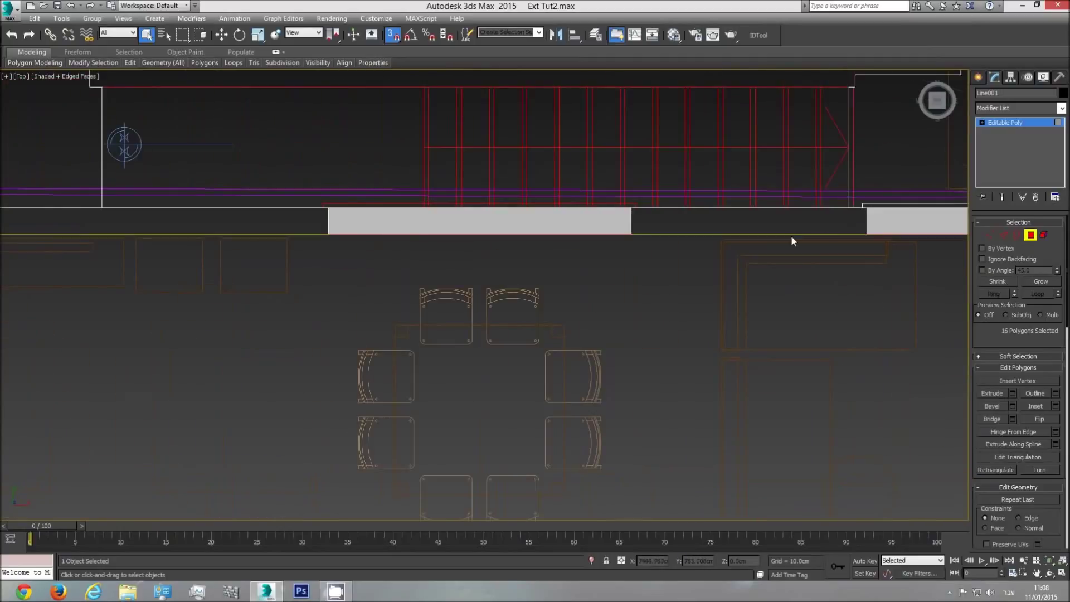
pyautogui.moveTo(312, 258); pyautogui.dragTo(782, 257, button='middle')
pyautogui.scroll(-4, 783, 257)
pyautogui.moveTo(609, 388); pyautogui.dragTo(583, 264, button='middle')
# - In the Perspective view, delete the selected extruded polygons to open up the windows and doors
pyautogui.press('p')
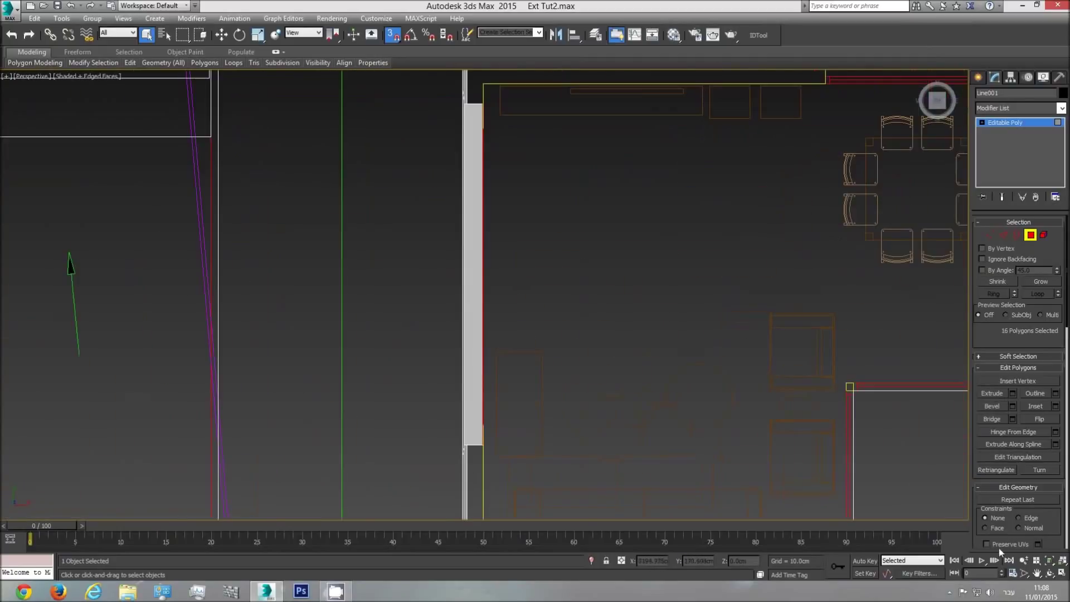
pyautogui.press('z')
pyautogui.click(1050, 574)
pyautogui.moveTo(538, 437); pyautogui.dragTo(550, 353)
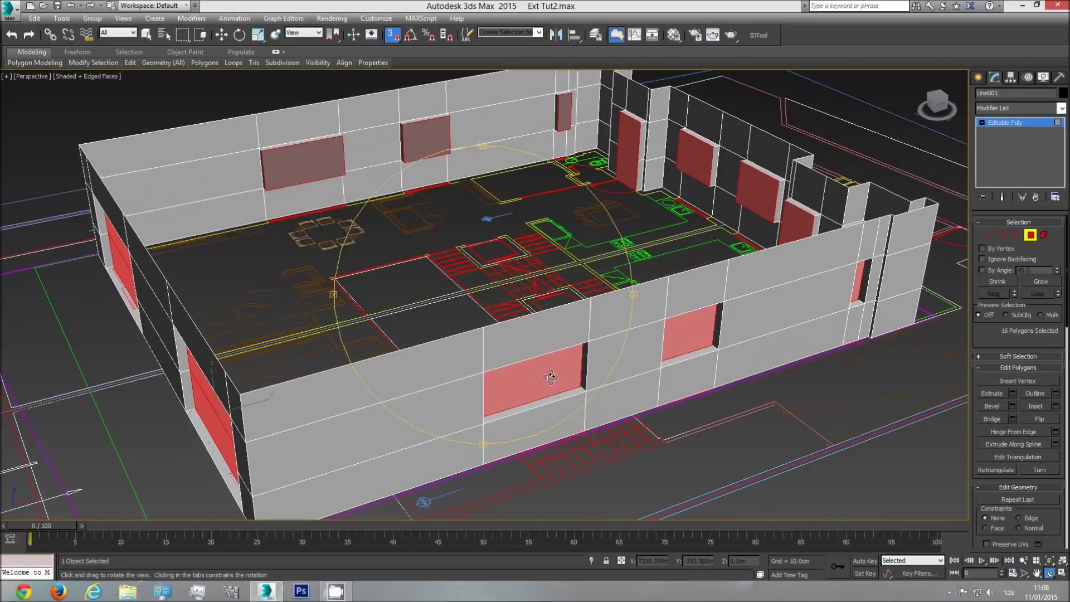
pyautogui.press('Delete')
# - Examine the window and door openings and their reveals in the Perspective view from different angles
pyautogui.moveTo(555, 374); pyautogui.dragTo(541, 350)
pyautogui.scroll(3, 541, 350)
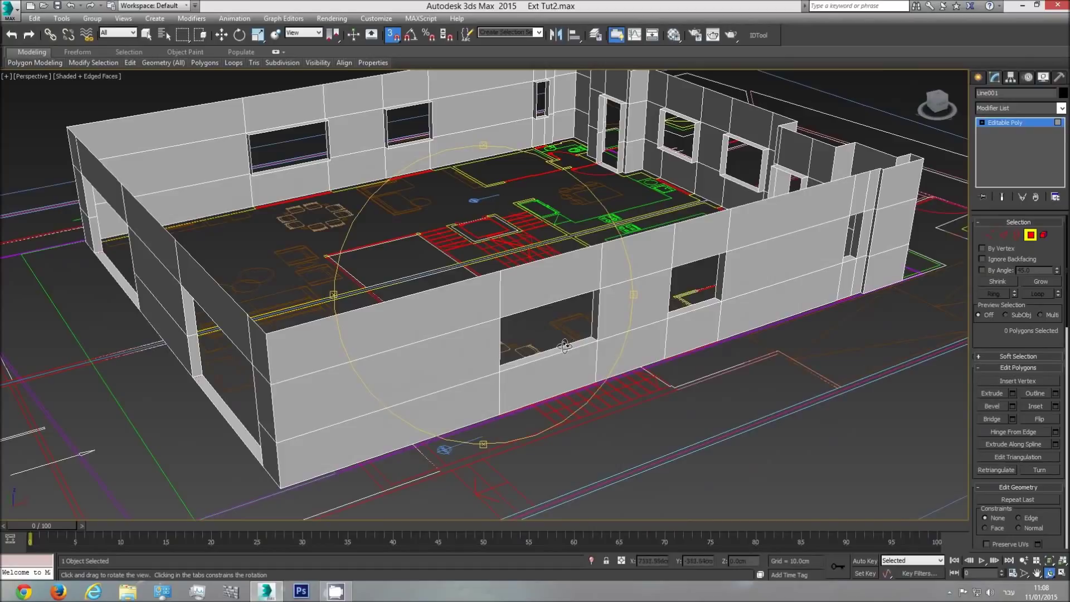
pyautogui.moveTo(528, 348); pyautogui.dragTo(566, 347)
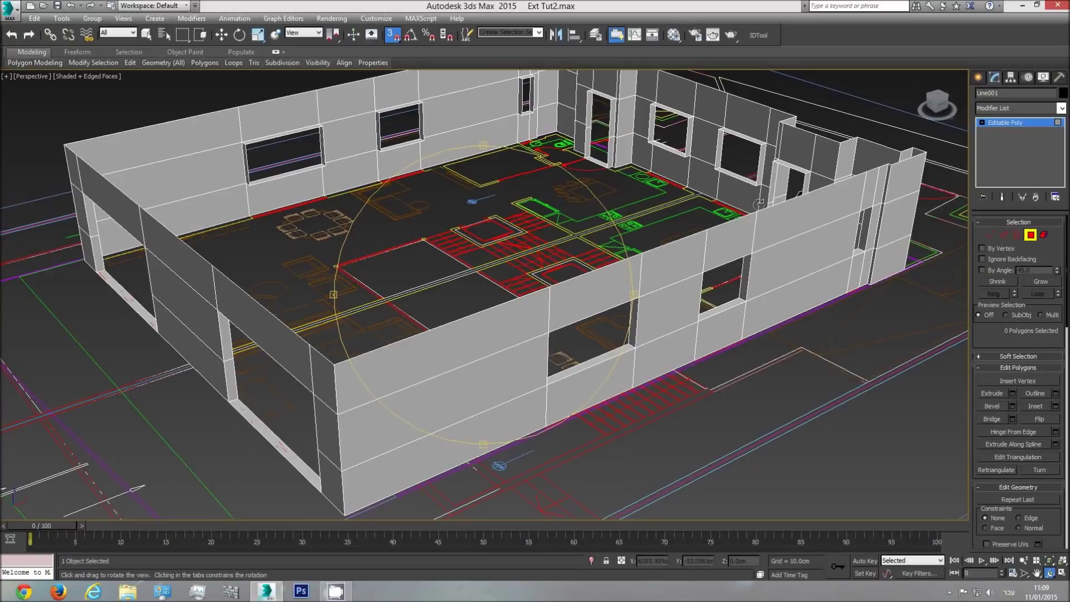
pyautogui.scroll(-3, 509, 239)
pyautogui.moveTo(500, 284)
pyautogui.mouseDown()
pyautogui.moveTo(498, 275)
pyautogui.moveTo(464, 277)
pyautogui.moveTo(497, 298)
pyautogui.moveTo(479, 302)
pyautogui.moveTo(501, 280)
pyautogui.mouseUp()
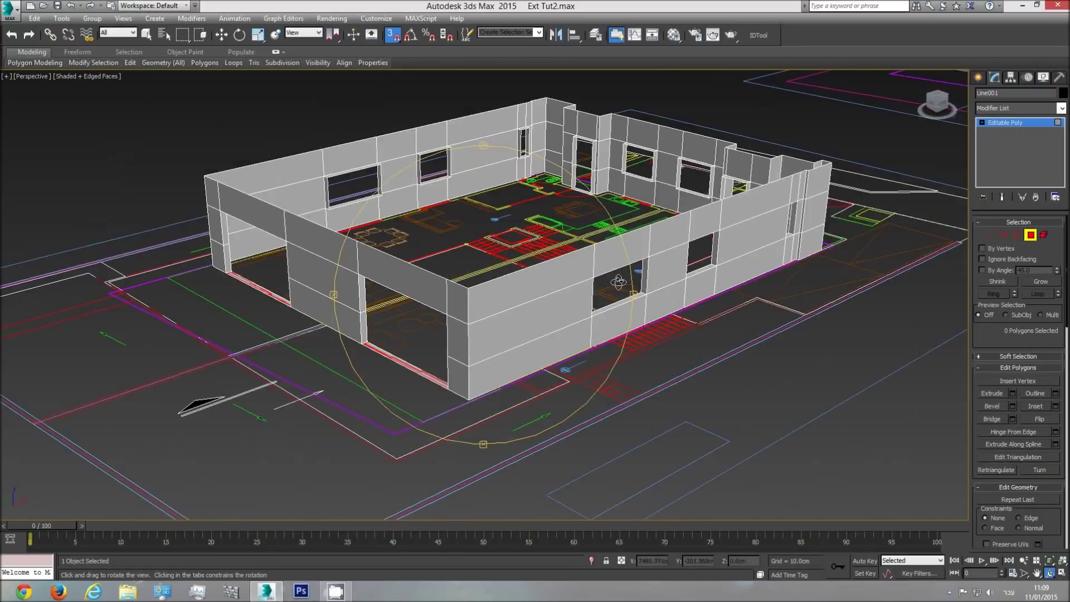
pyautogui.moveTo(580, 303); pyautogui.dragTo(593, 265)
pyautogui.moveTo(383, 277); pyautogui.dragTo(520, 301)
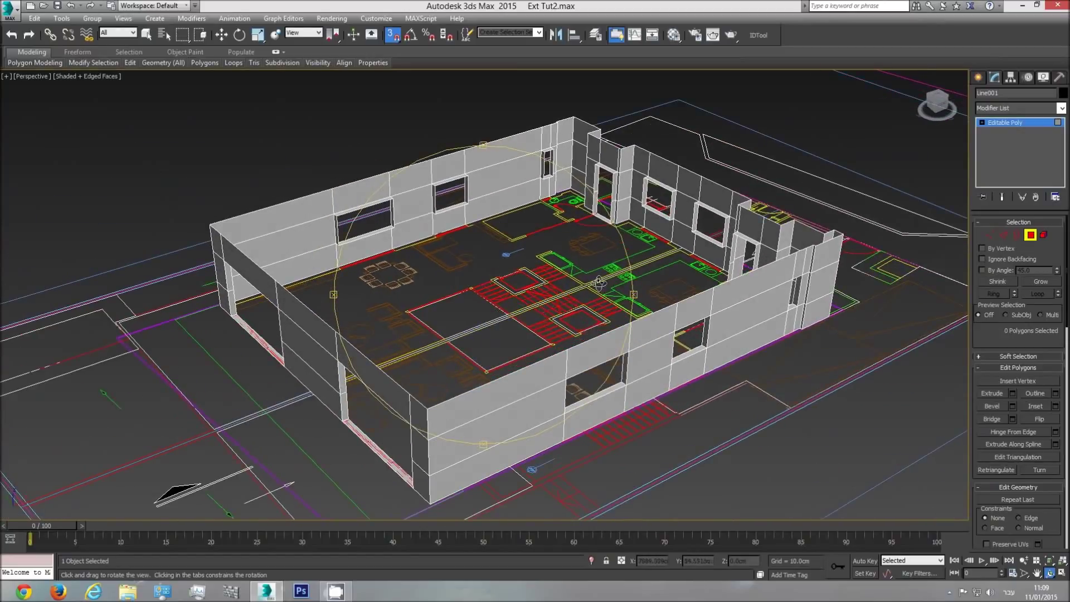
pyautogui.moveTo(533, 305); pyautogui.dragTo(574, 306)
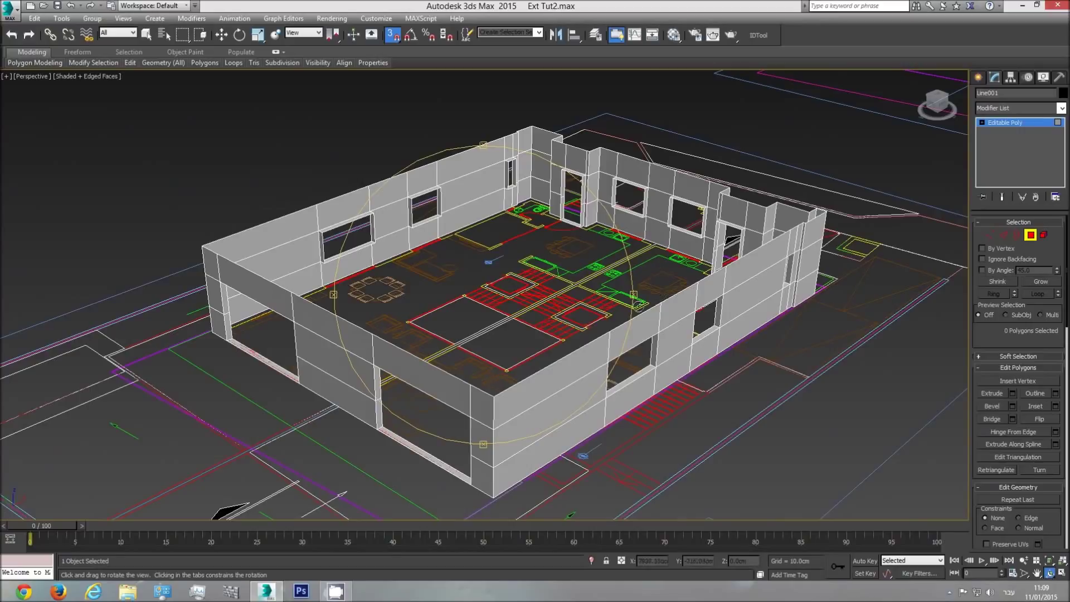
pyautogui.moveTo(460, 307); pyautogui.dragTo(482, 285)
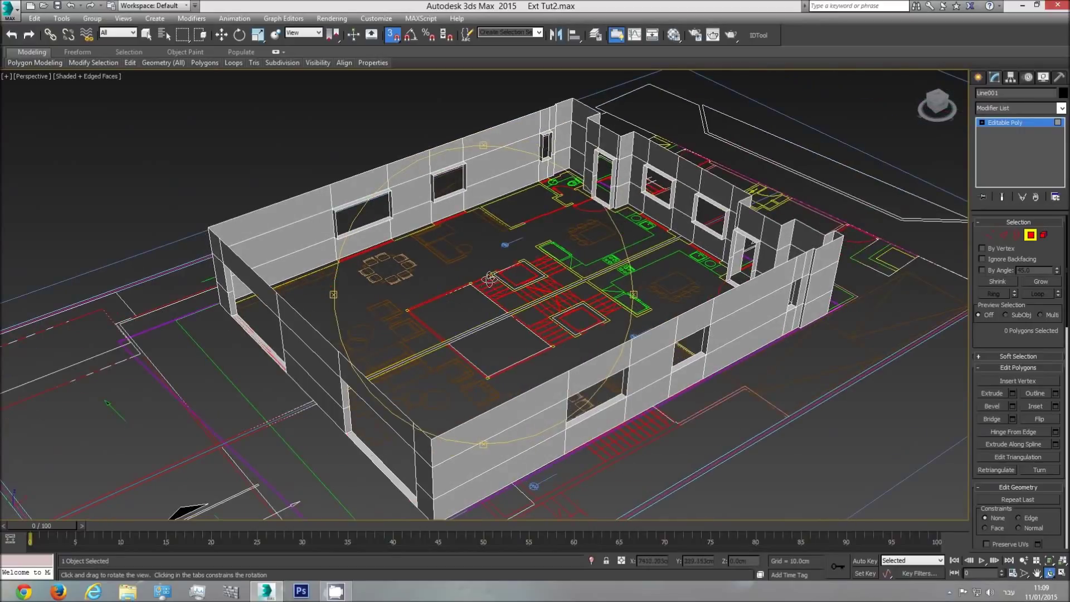
# - Switch to the Top view framed on the ground floor plan and leave Polygon mode
pyautogui.press('t')
pyautogui.scroll(-3, 496, 306)
pyautogui.scroll(-2, 496, 306)
pyautogui.moveTo(518, 347); pyautogui.dragTo(483, 326, button='middle')
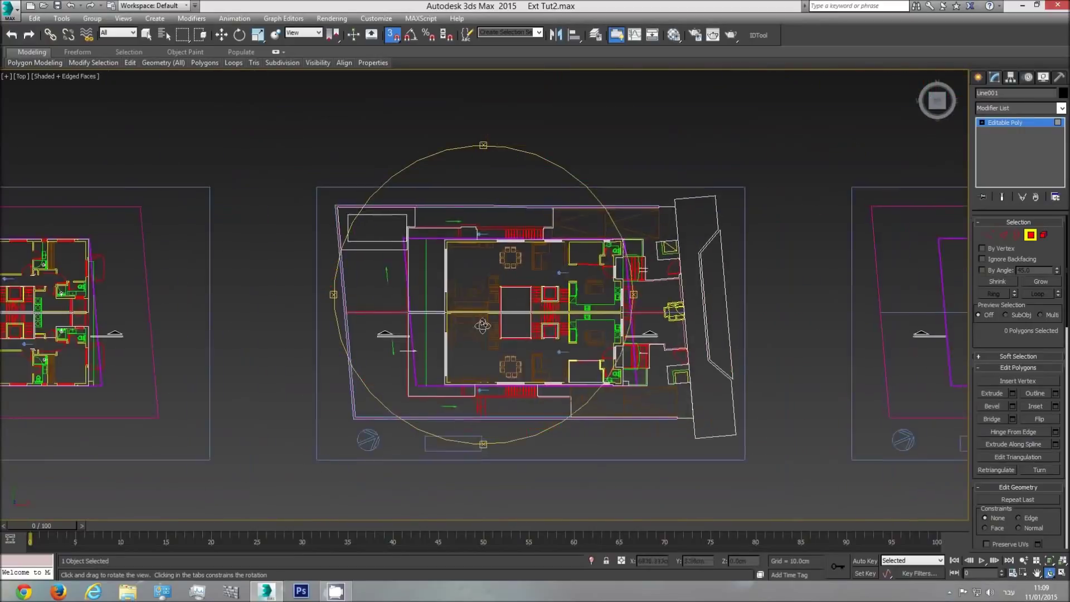
pyautogui.scroll(3, 521, 333)
pyautogui.click(1030, 235)
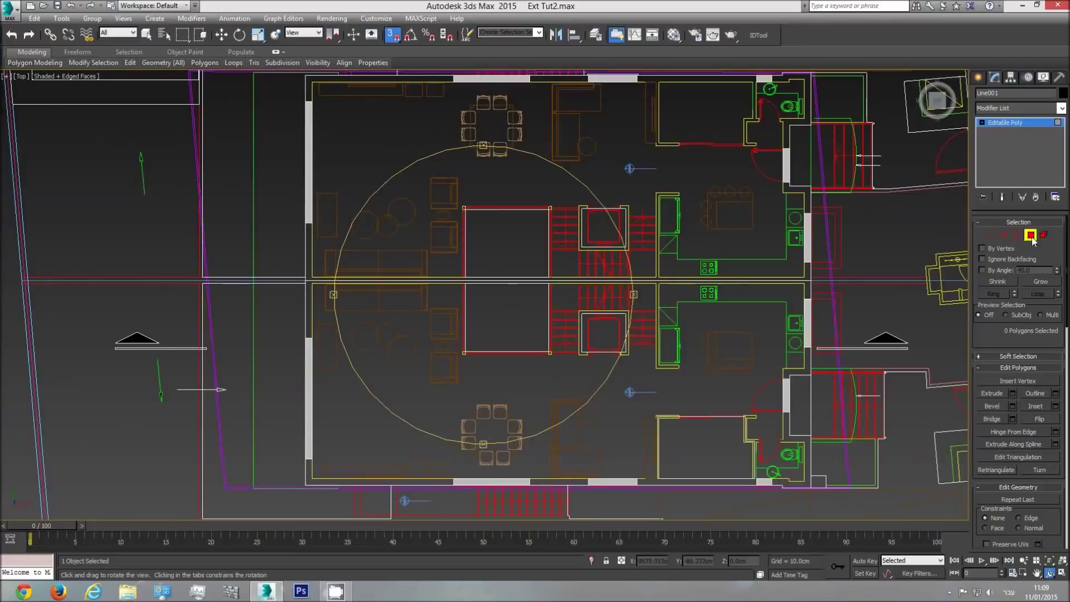
pyautogui.click(978, 78)
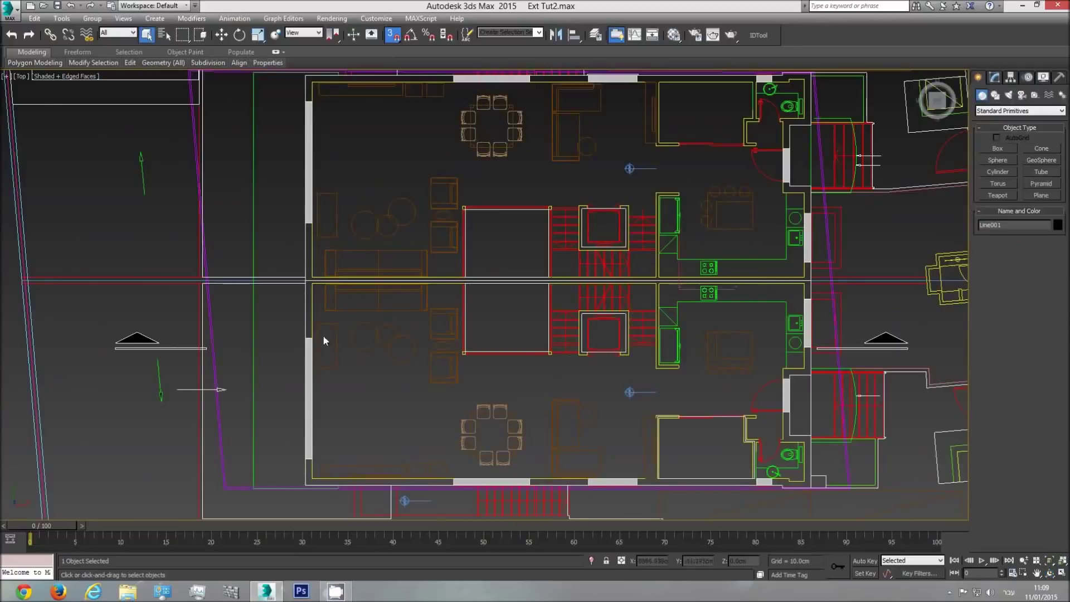
pyautogui.click(995, 95)
pyautogui.click(1002, 156)
pyautogui.rightClick(327, 164)
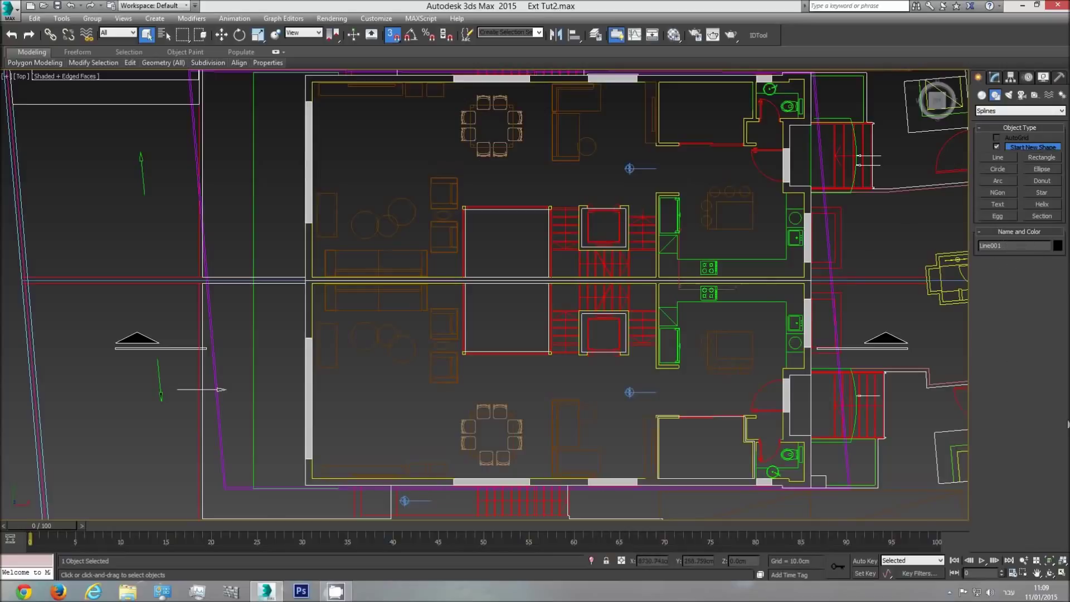
# - Rename the exterior walls object as "Ext walls lvl1" and leave its polygon sub-object level
pyautogui.press('p')
pyautogui.click(1050, 575)
pyautogui.moveTo(556, 249); pyautogui.dragTo(576, 222)
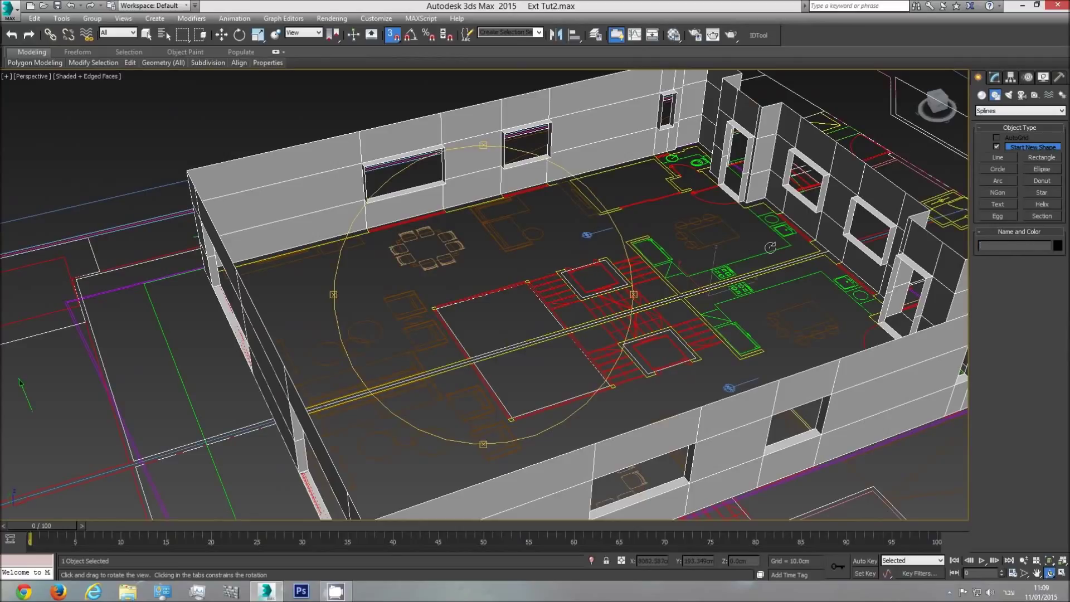
pyautogui.hotkey('shift', 'e')
pyautogui.write('xt')
pyautogui.click(402, 2)
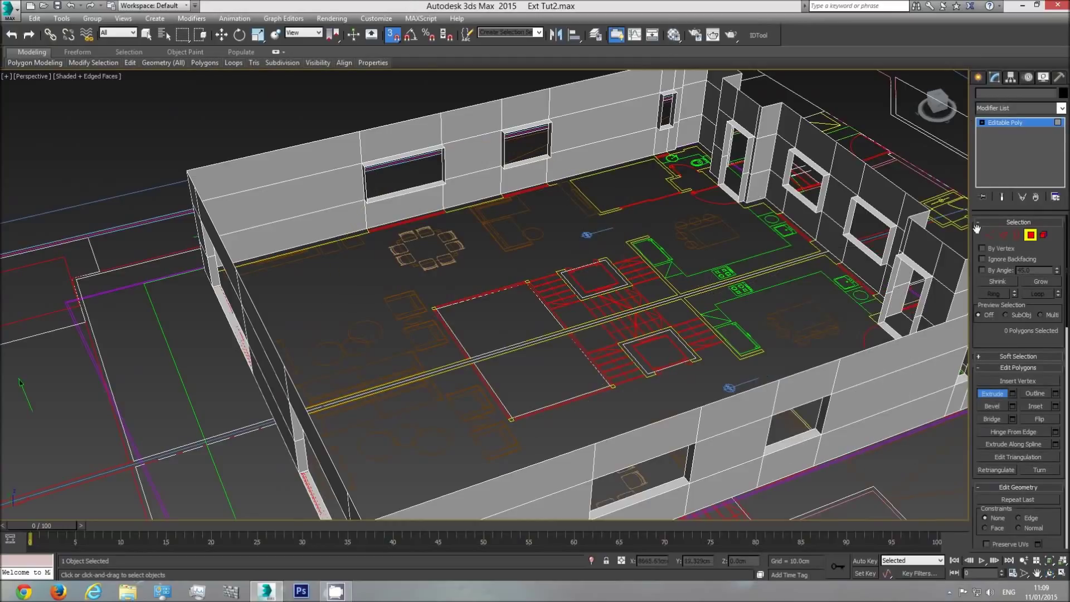
pyautogui.click(1029, 236)
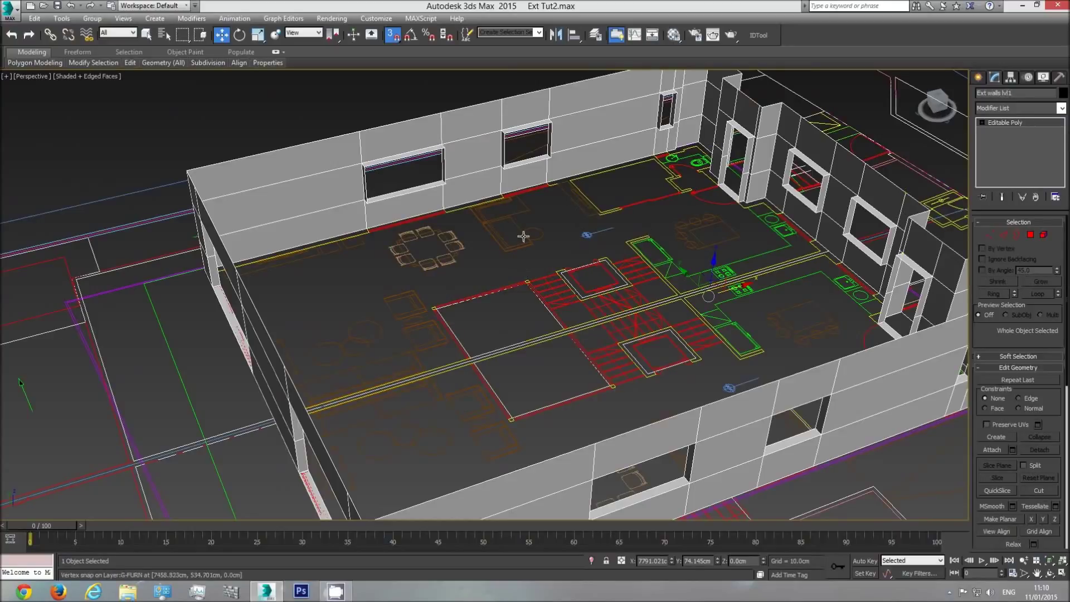
# - Hide the exterior walls object and return to the top view of the floor plan
pyautogui.rightClick(536, 218)
pyautogui.click(564, 188)
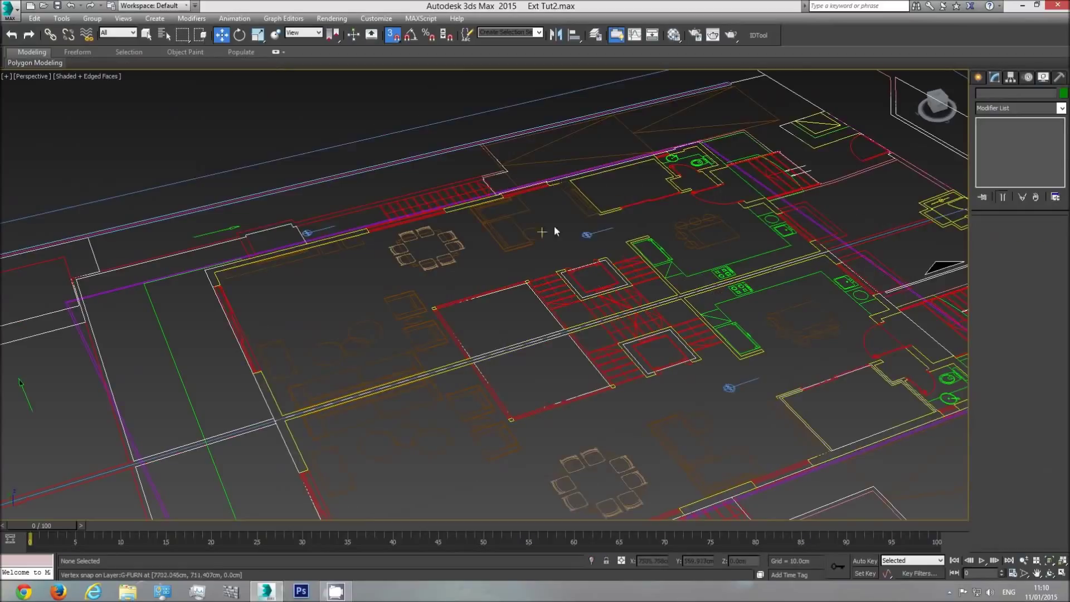
pyautogui.press('t')
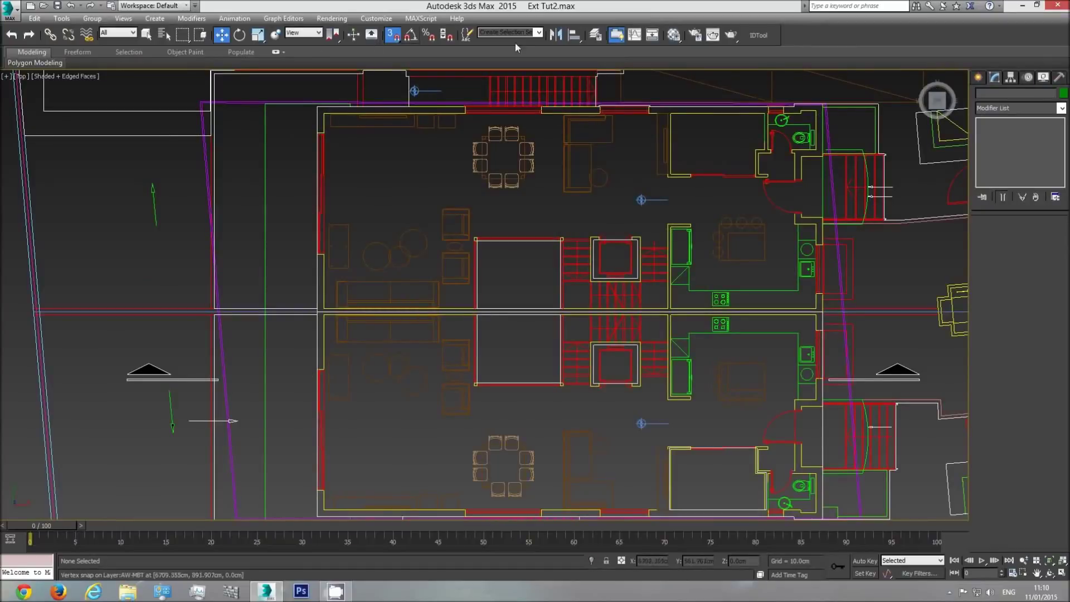
pyautogui.click(981, 80)
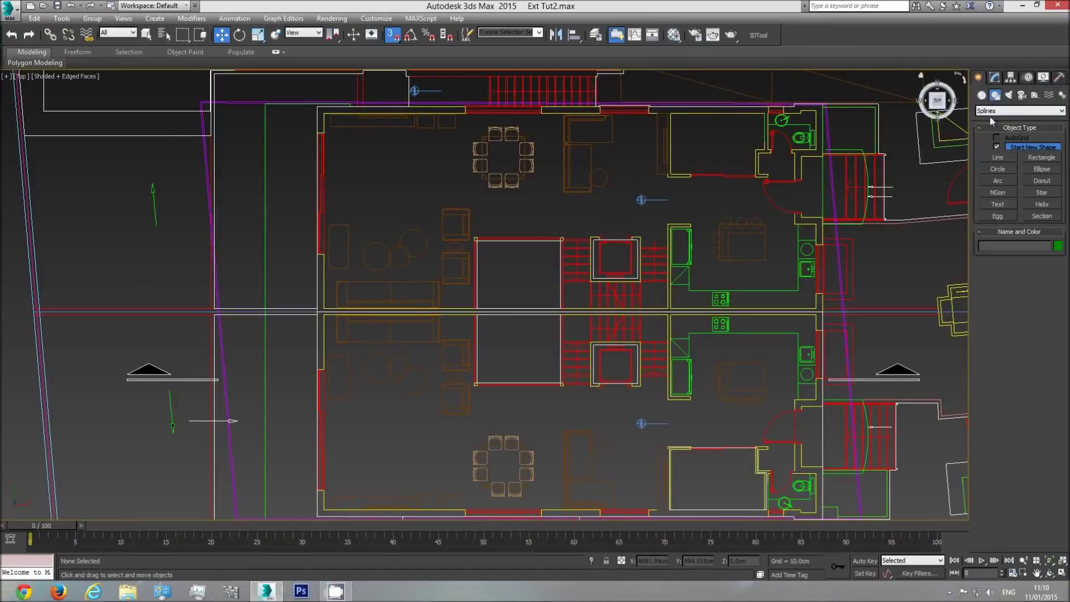
pyautogui.click(996, 157)
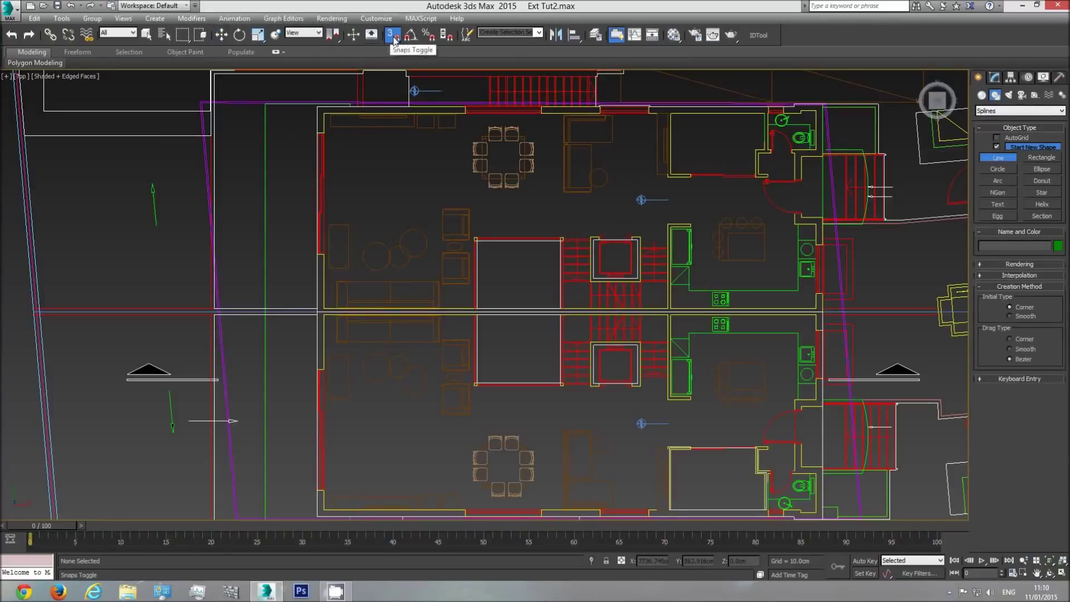
pyautogui.scroll(5, 377, 167)
pyautogui.click(327, 158)
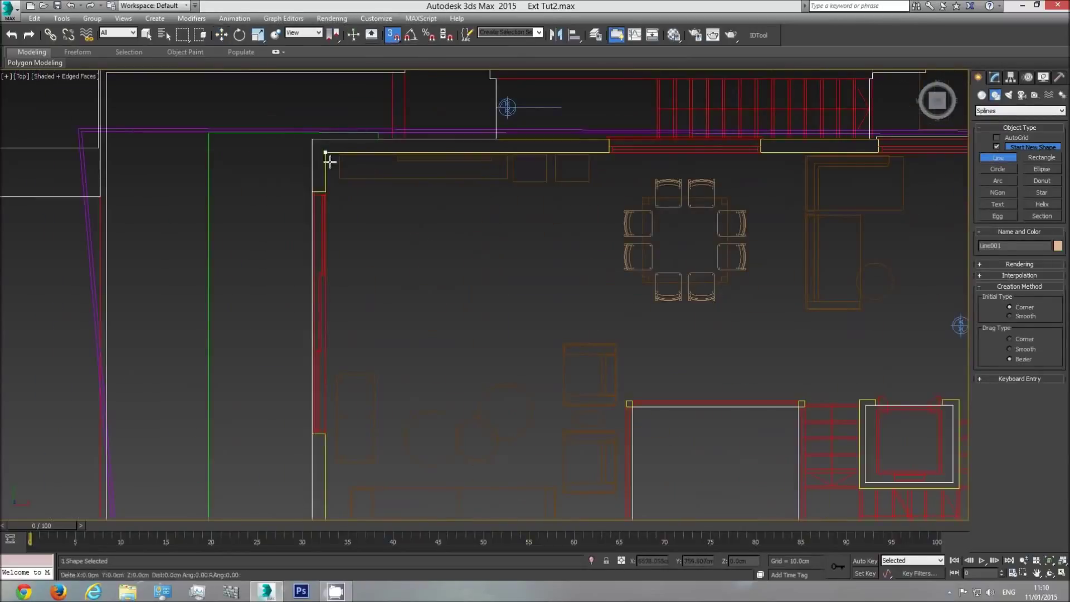
pyautogui.click(325, 189)
pyautogui.moveTo(327, 434); pyautogui.dragTo(340, 302, button='middle')
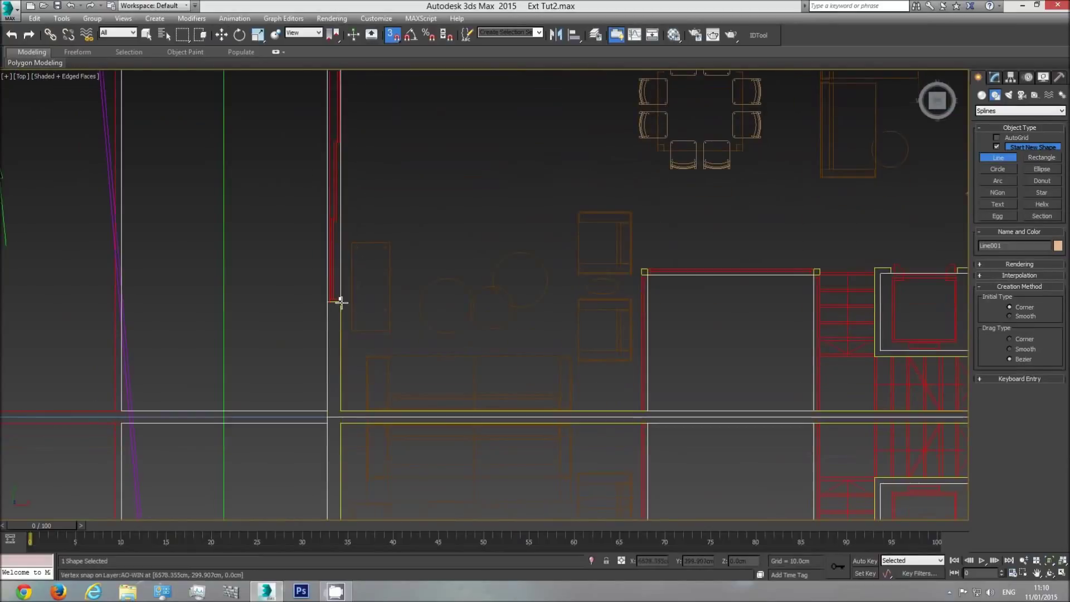
pyautogui.scroll(4, 339, 302)
pyautogui.click(342, 304)
pyautogui.moveTo(351, 437); pyautogui.dragTo(343, 353, button='middle')
pyautogui.click(334, 389)
pyautogui.moveTo(470, 390); pyautogui.dragTo(350, 350, button='middle')
pyautogui.scroll(-2, 350, 350)
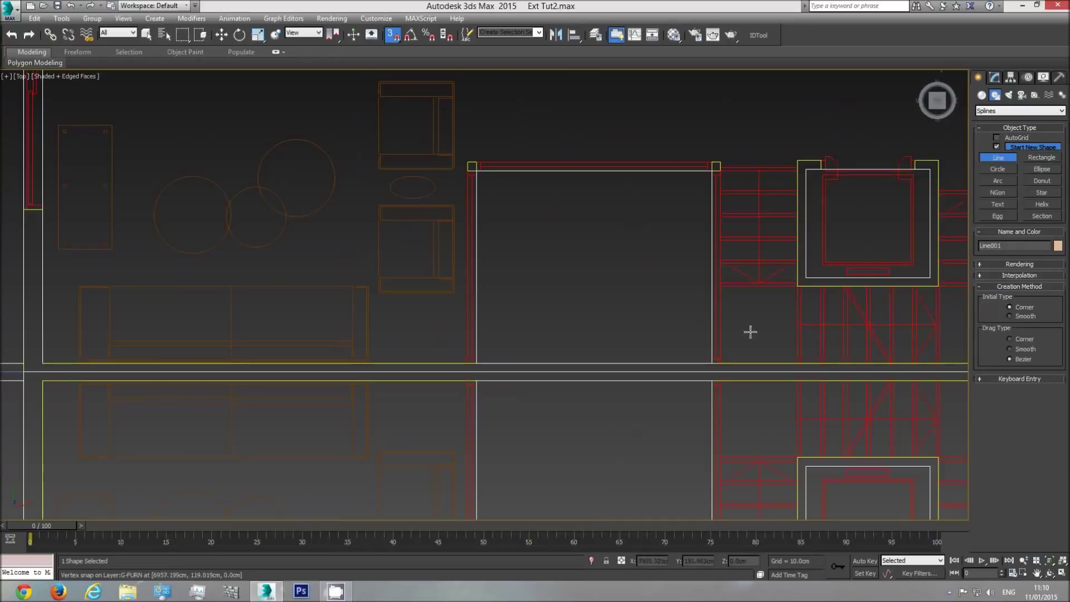
pyautogui.moveTo(195, 297); pyautogui.dragTo(427, 327, button='middle')
pyautogui.scroll(-2, 428, 328)
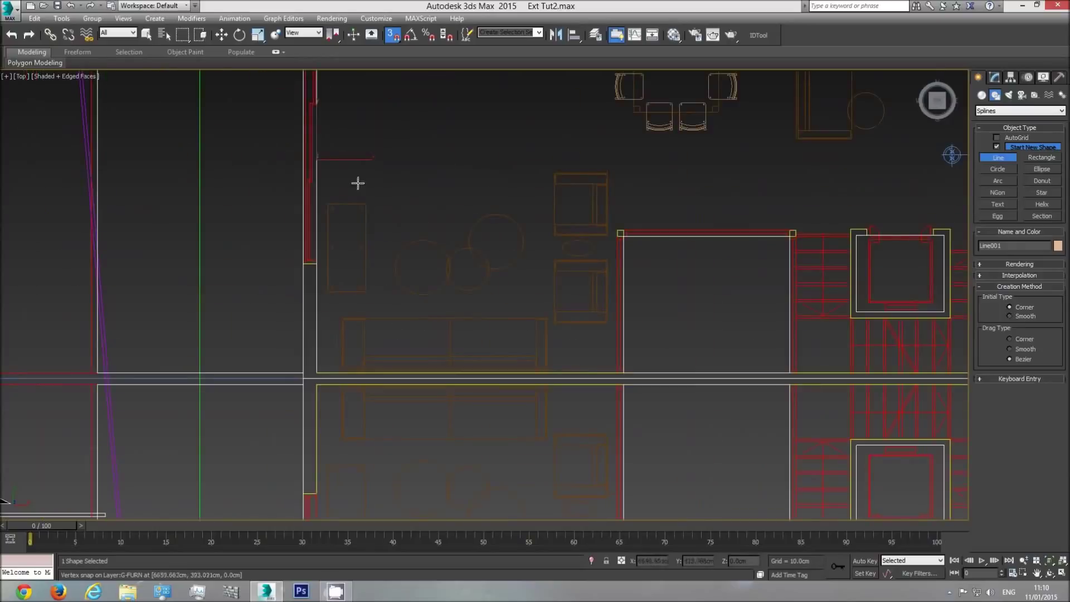
pyautogui.press('w')
pyautogui.press('Delete')
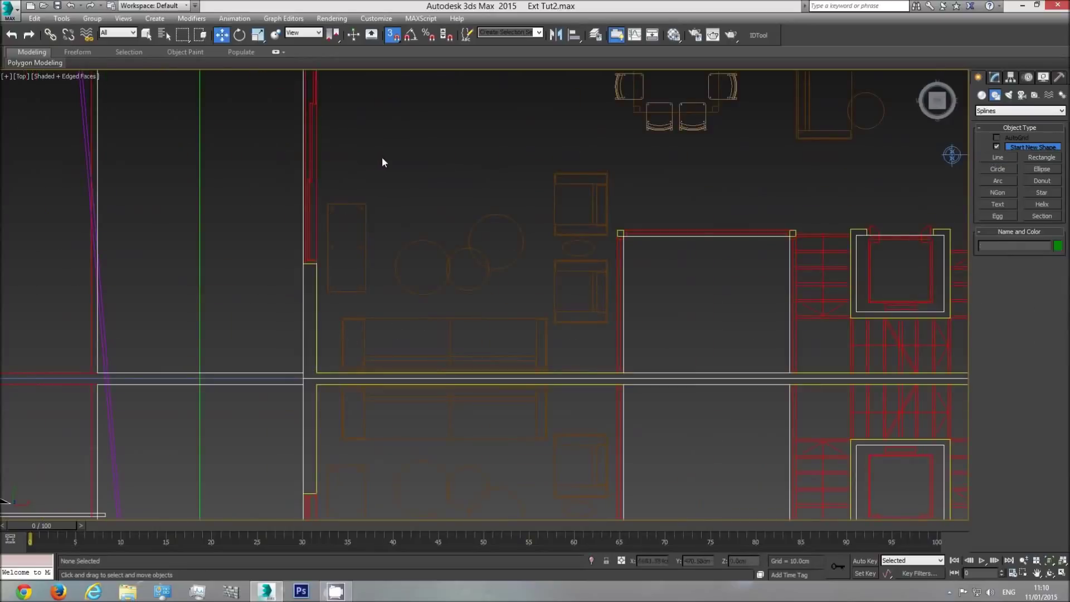
# - Start a snapped line at the upper unit's inner upper-left corner and trace the left wall, including its window ends, down to the party wall
pyautogui.moveTo(424, 145); pyautogui.dragTo(431, 310, button='middle')
pyautogui.click(995, 157)
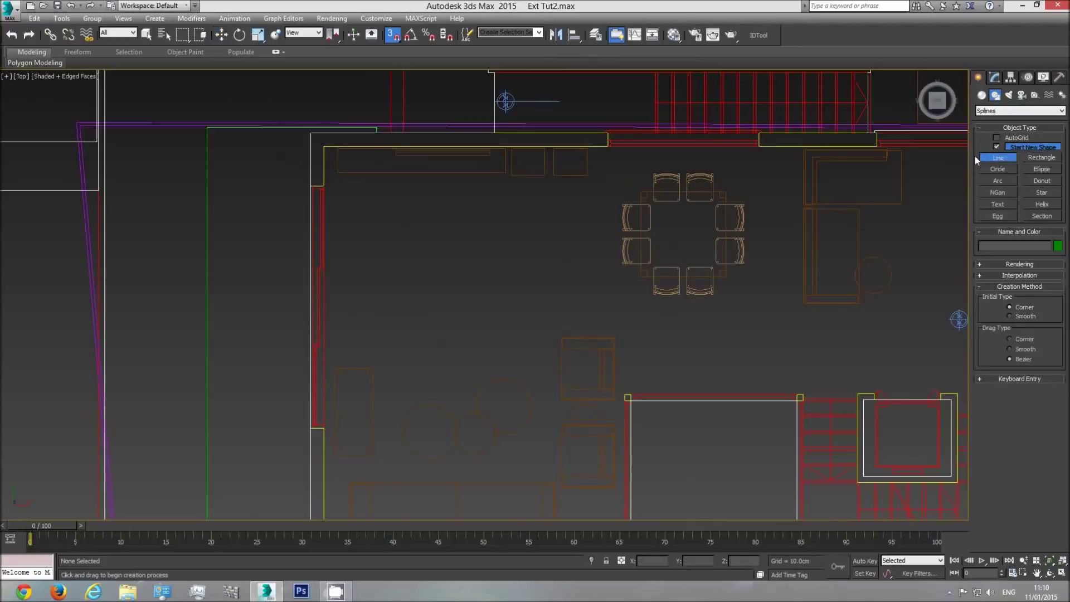
pyautogui.click(324, 147)
pyautogui.click(323, 186)
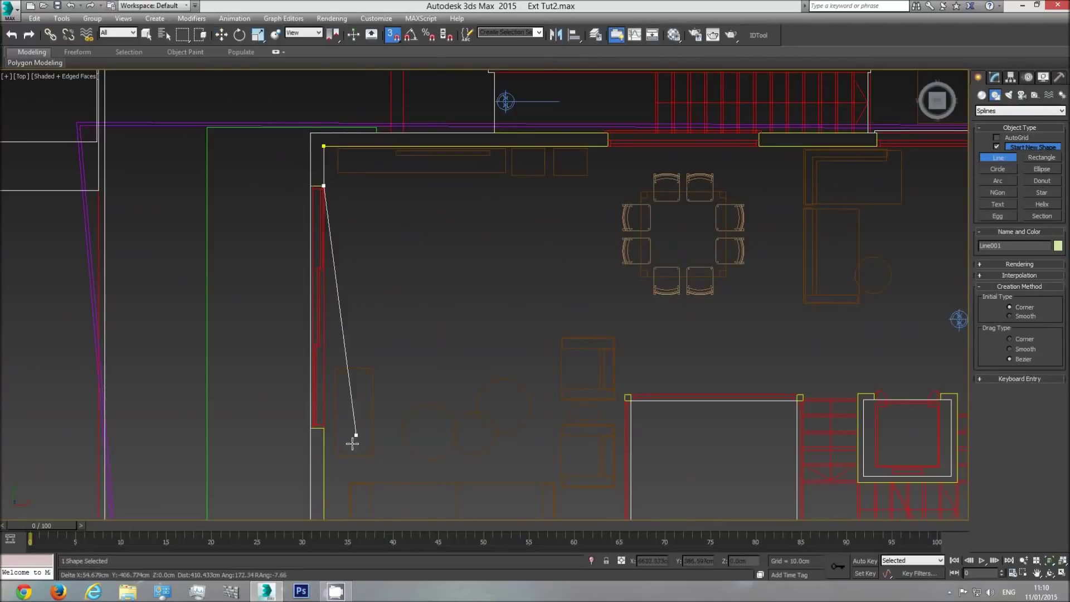
pyautogui.click(322, 429)
pyautogui.moveTo(377, 446); pyautogui.dragTo(382, 289, button='middle')
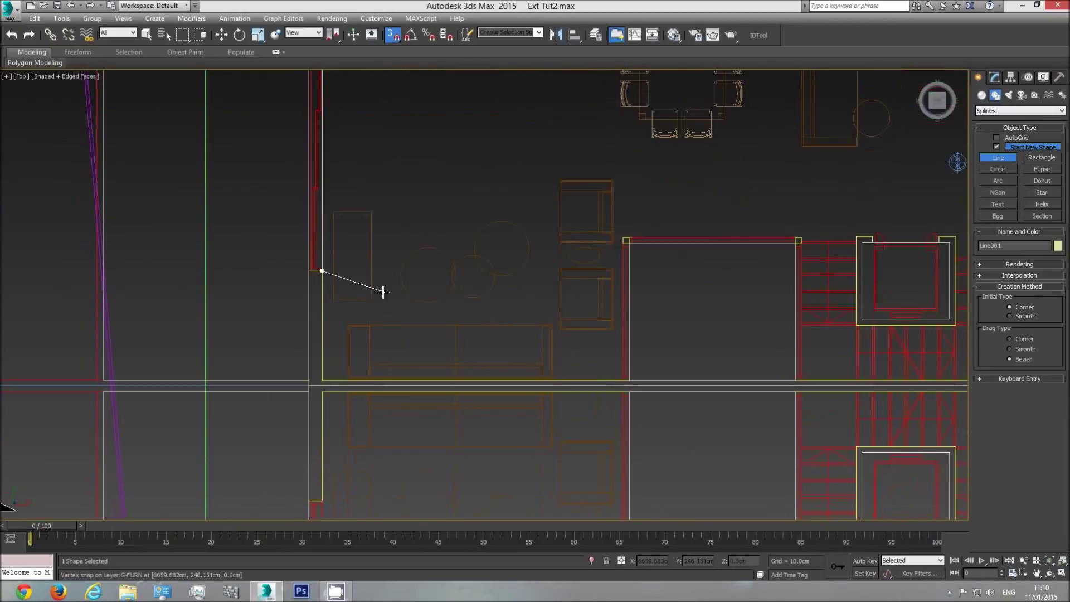
pyautogui.click(323, 379)
# - Continue the line along the party wall and around both faces of the partition beside the kitchen's fridge
pyautogui.moveTo(747, 360); pyautogui.dragTo(410, 360, button='middle')
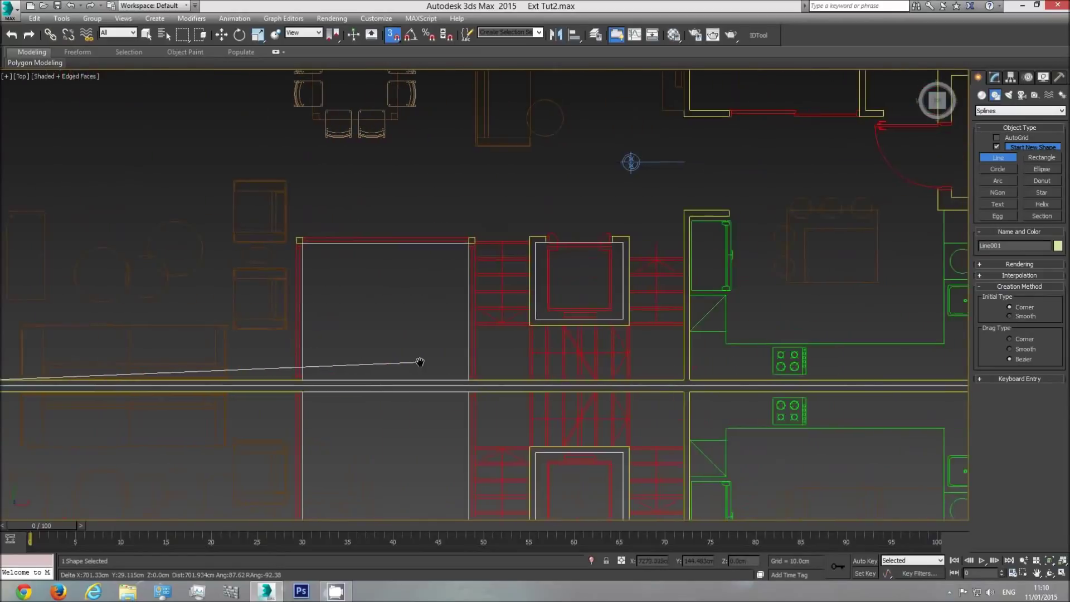
pyautogui.click(684, 379)
pyautogui.click(684, 210)
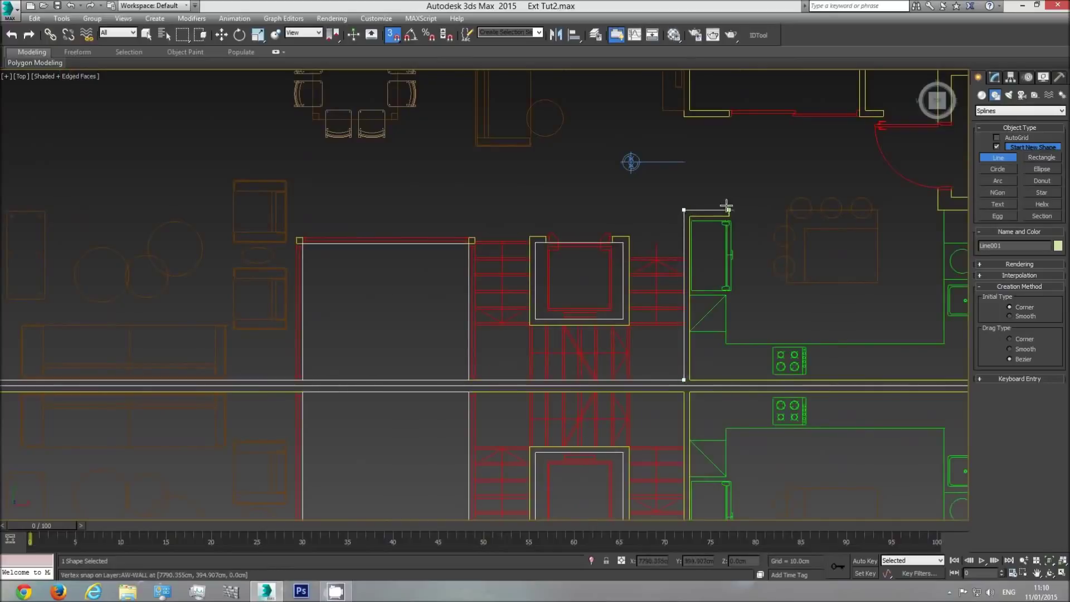
pyautogui.click(690, 215)
pyautogui.click(689, 379)
# - Trace the kitchen's inner walls past the window opening up to both jambs of the entrance door
pyautogui.moveTo(792, 362); pyautogui.dragTo(604, 361, button='middle')
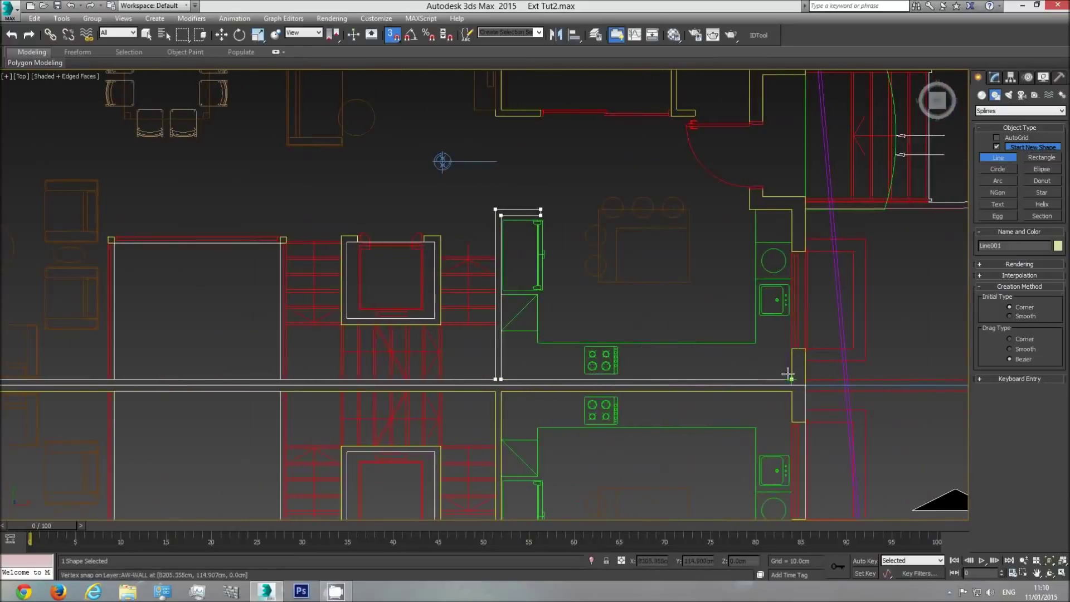
pyautogui.click(790, 347)
pyautogui.click(792, 251)
pyautogui.click(747, 162)
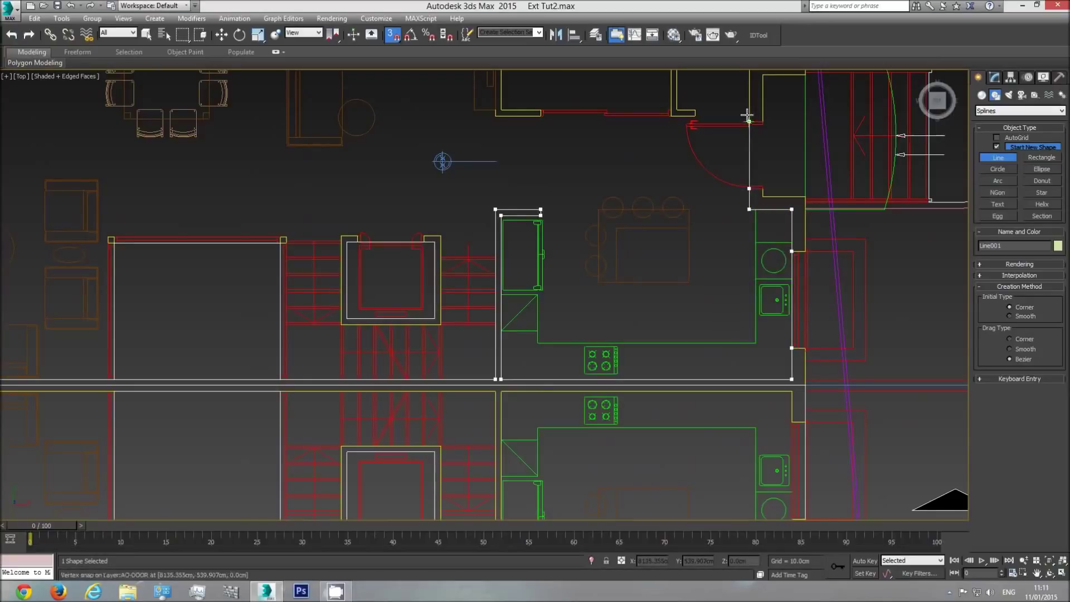
pyautogui.click(749, 121)
# - Continue the line from the entrance door around the inside of the toilet room, placing points at its window and door jambs
pyautogui.moveTo(747, 117); pyautogui.dragTo(737, 219, button='middle')
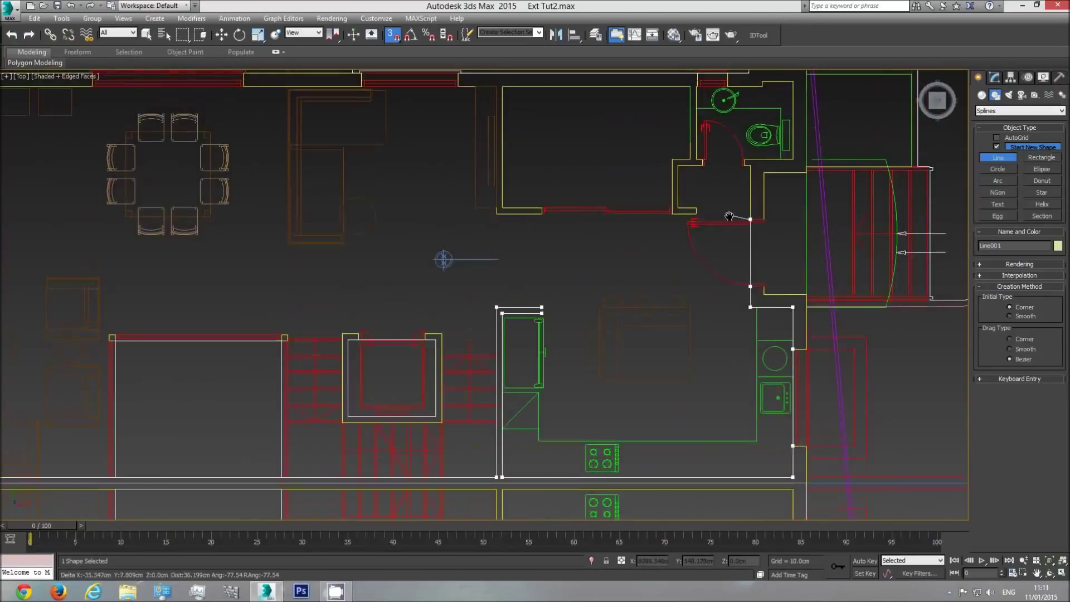
pyautogui.click(744, 169)
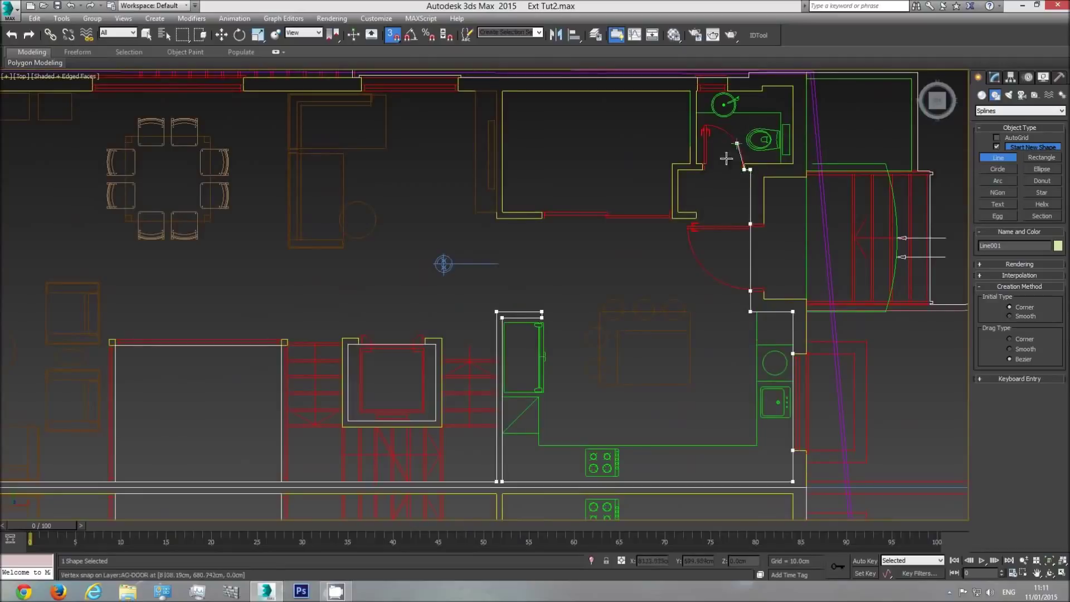
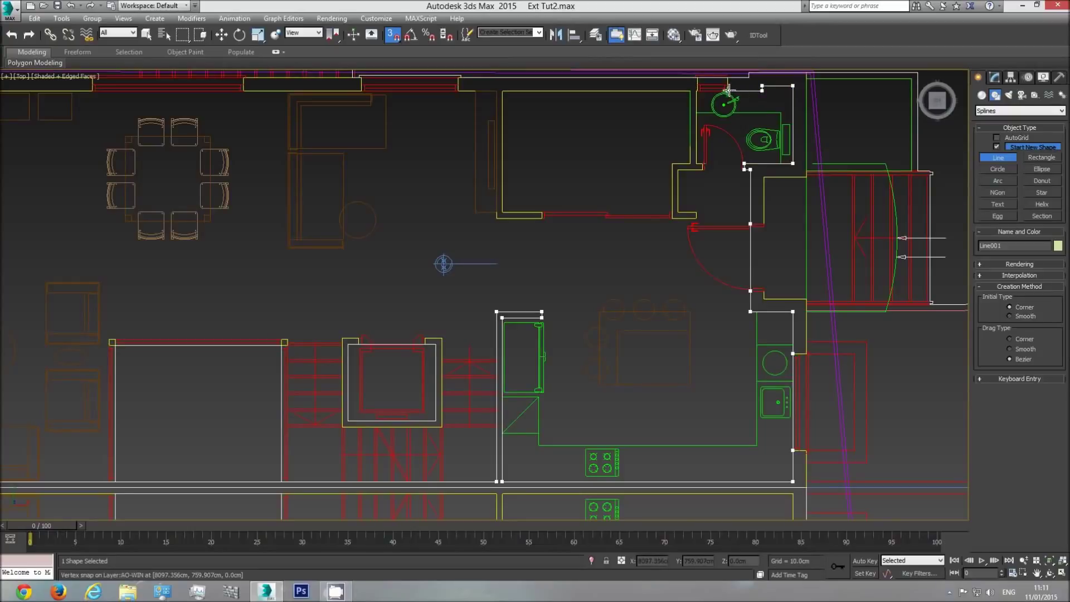
pyautogui.scroll(5, 696, 91)
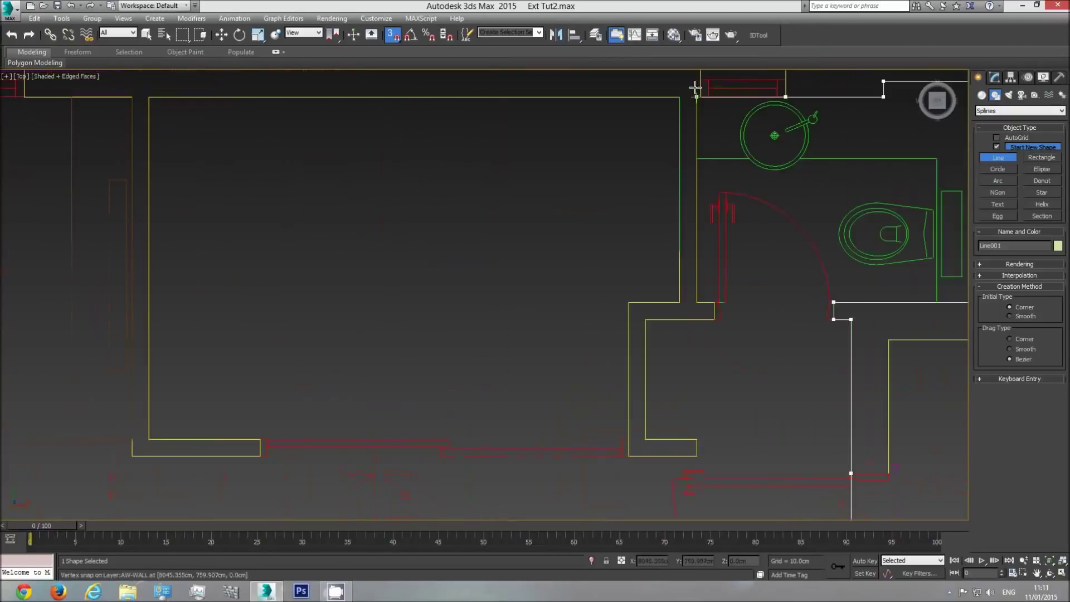
pyautogui.click(696, 96)
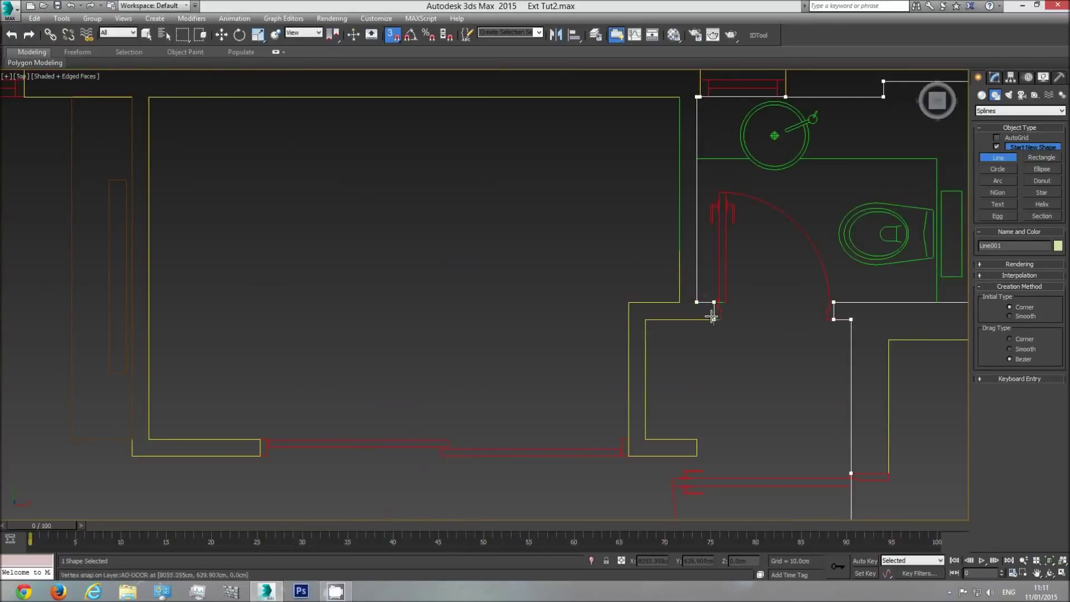
pyautogui.click(713, 320)
# - Trace both faces of the short return wall between the toilet lobby and the adjoining enclosed room
pyautogui.click(645, 320)
pyautogui.click(645, 439)
pyautogui.click(628, 455)
pyautogui.click(678, 302)
# - Trace the enclosed room's inner walls and wrap the line around its wall end at the sliding door
pyautogui.click(679, 97)
pyautogui.click(149, 96)
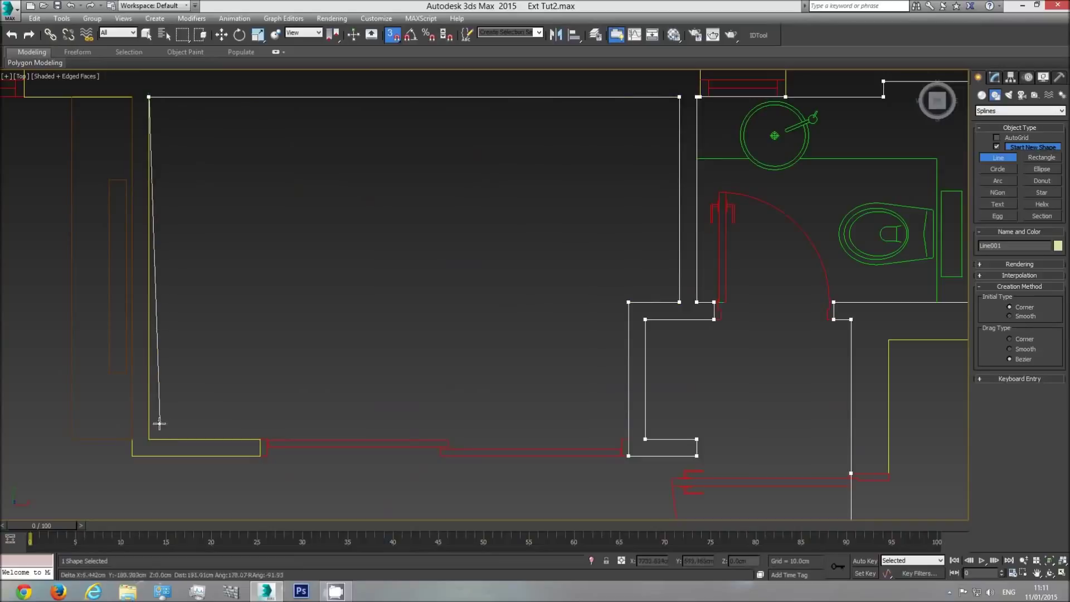
pyautogui.click(148, 438)
pyautogui.click(259, 455)
pyautogui.click(131, 455)
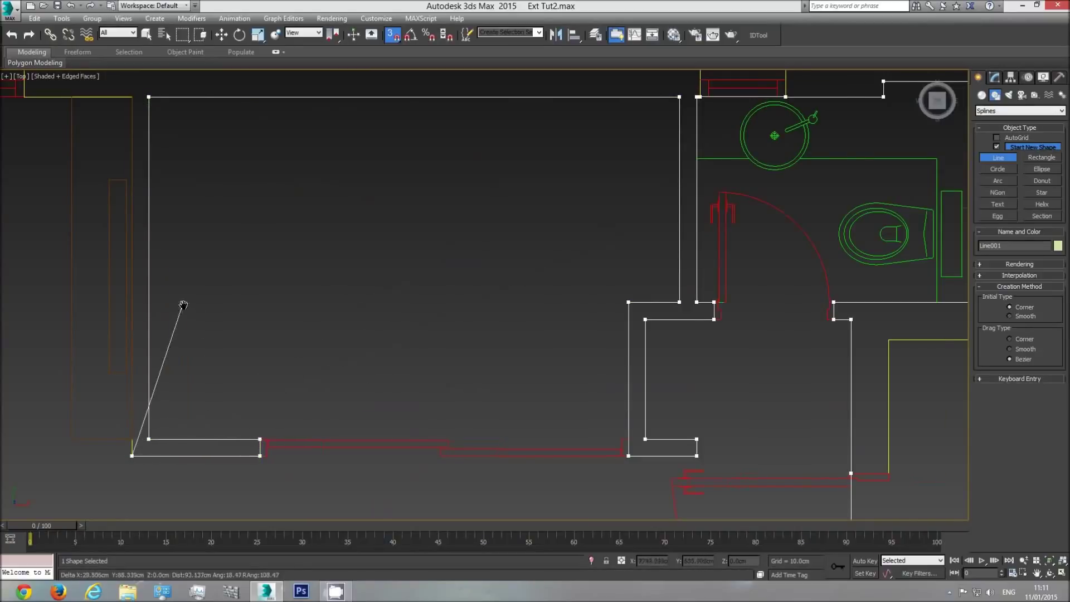
# - Trace the inner face of the upper exterior wall past both window openings to the starting corner and close the spline
pyautogui.moveTo(183, 305); pyautogui.dragTo(468, 315, button='middle')
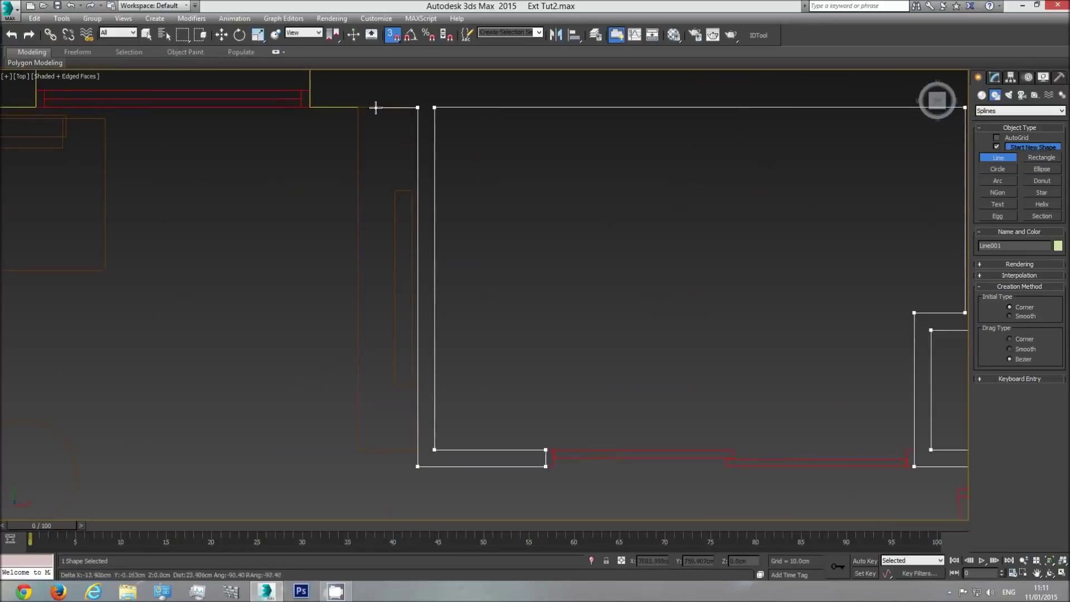
pyautogui.moveTo(217, 157); pyautogui.dragTo(667, 183, button='middle')
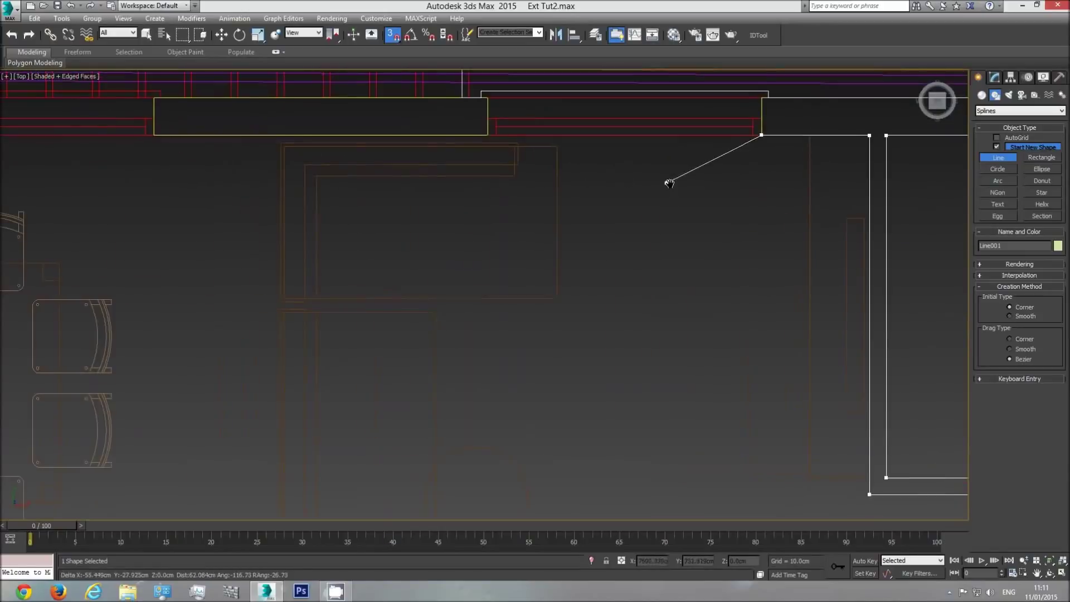
pyautogui.click(482, 135)
pyautogui.click(155, 136)
pyautogui.moveTo(131, 179); pyautogui.dragTo(766, 201, button='middle')
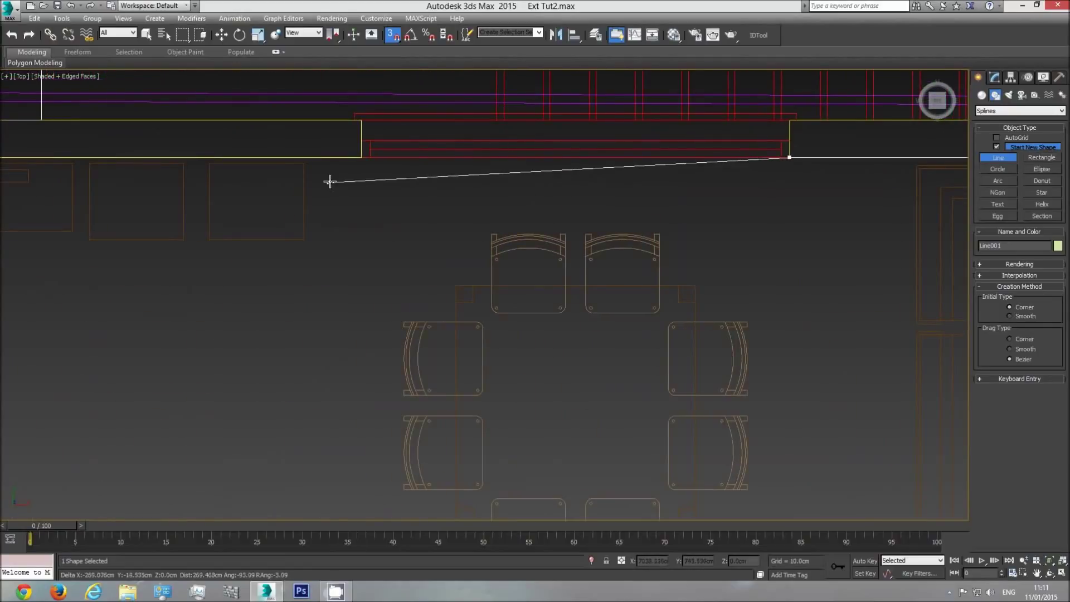
pyautogui.click(361, 157)
pyautogui.moveTo(317, 190); pyautogui.dragTo(948, 208, button='middle')
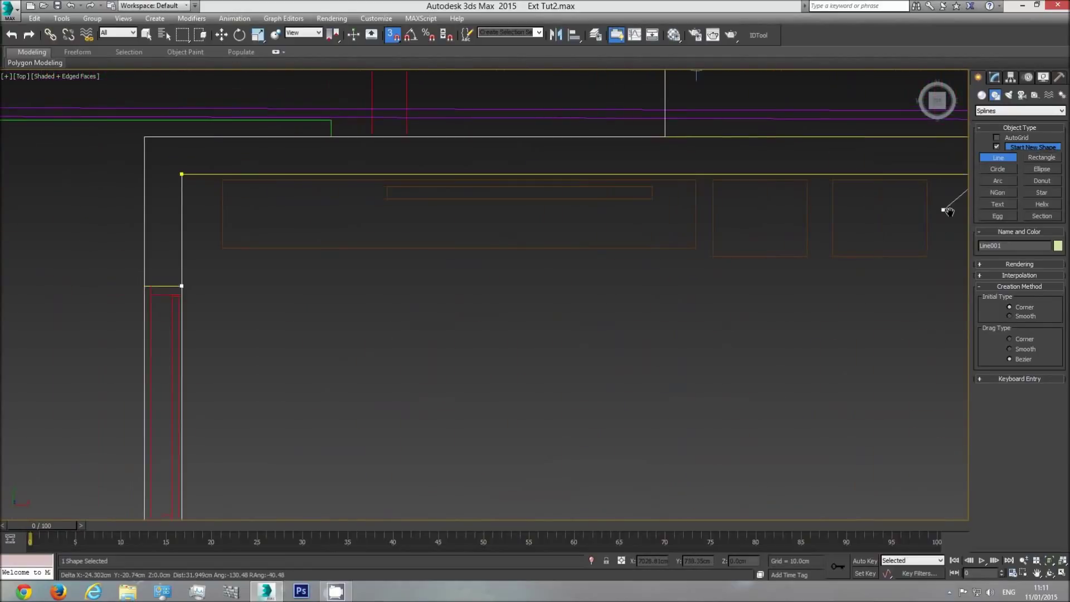
pyautogui.click(181, 175)
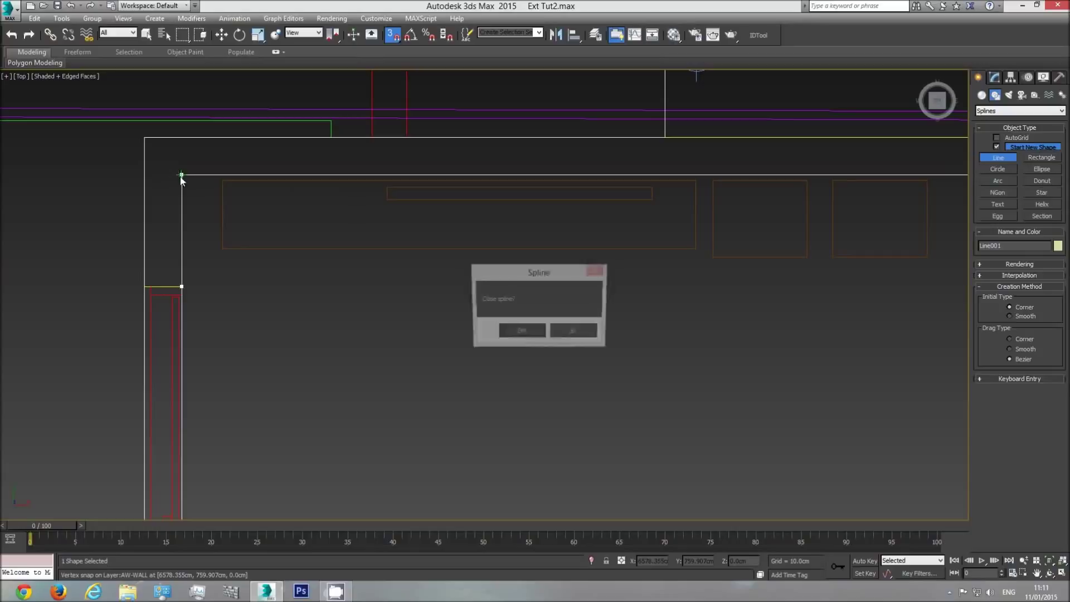
pyautogui.click(512, 336)
pyautogui.scroll(-3, 538, 330)
pyautogui.press('p')
pyautogui.scroll(-6, 587, 343)
pyautogui.scroll(-4, 587, 343)
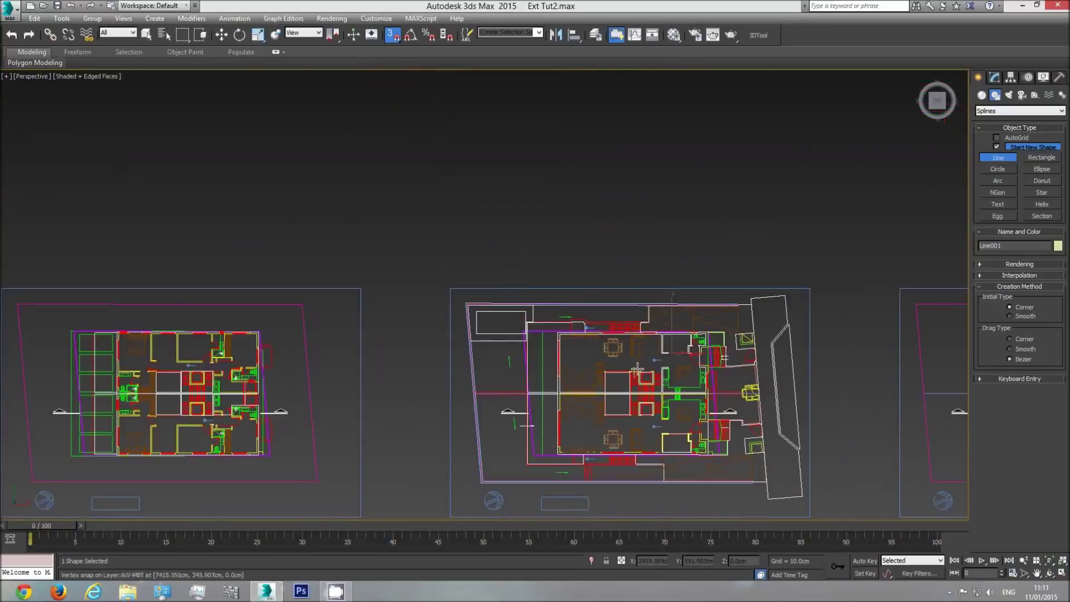
pyautogui.press('t')
pyautogui.scroll(-5, 607, 347)
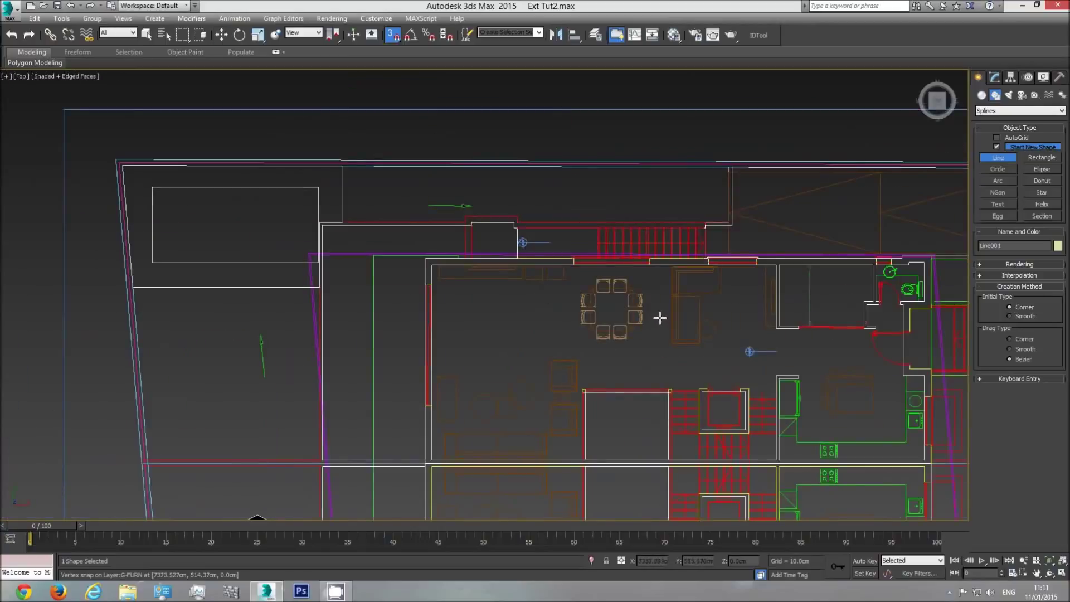
# - Finish the closed interior wall outline and convert it to an Editable Poly
pyautogui.rightClick(659, 316)
pyautogui.rightClick(660, 315)
pyautogui.moveTo(719, 424)
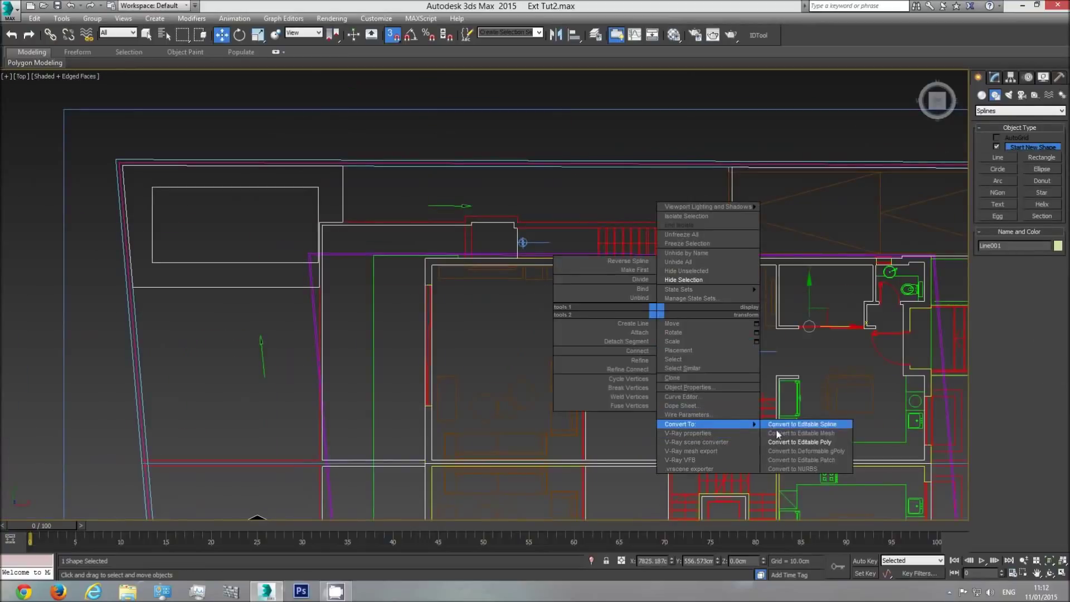
pyautogui.click(786, 442)
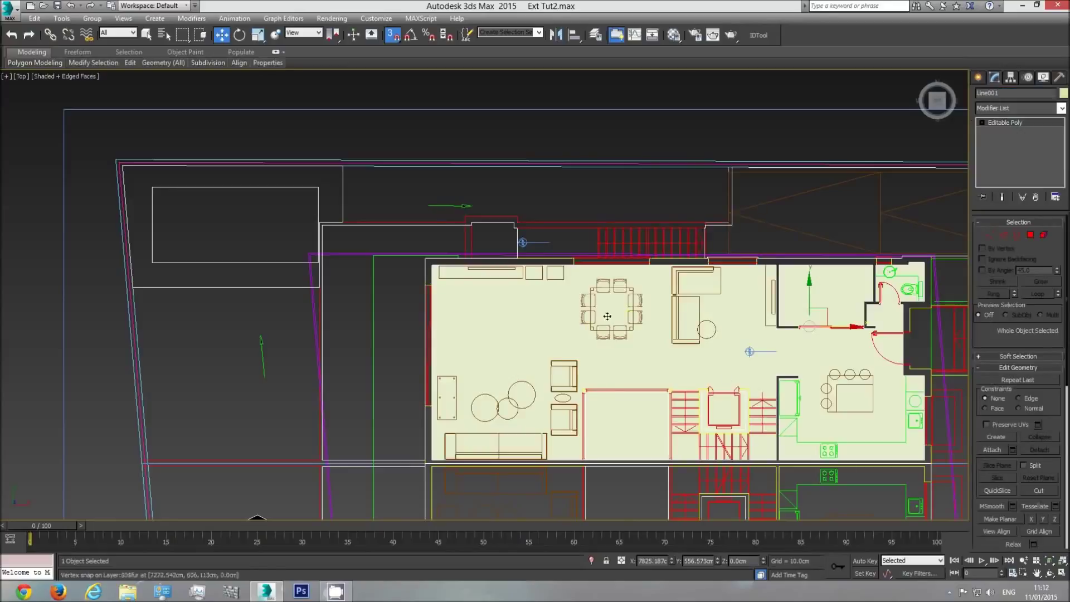
pyautogui.press('p')
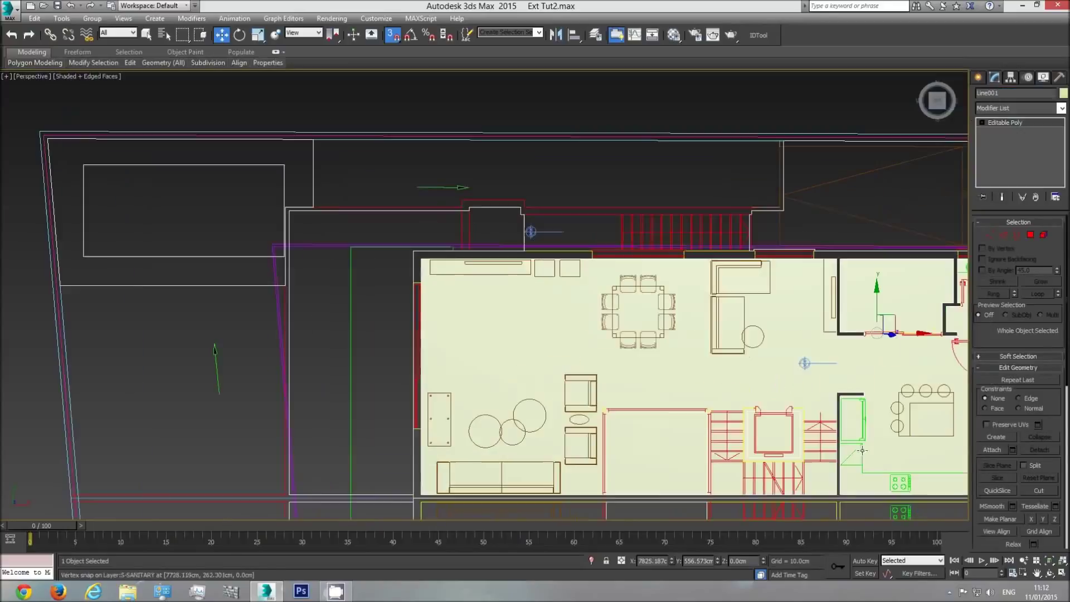
pyautogui.click(1049, 573)
pyautogui.moveTo(480, 332); pyautogui.dragTo(530, 254)
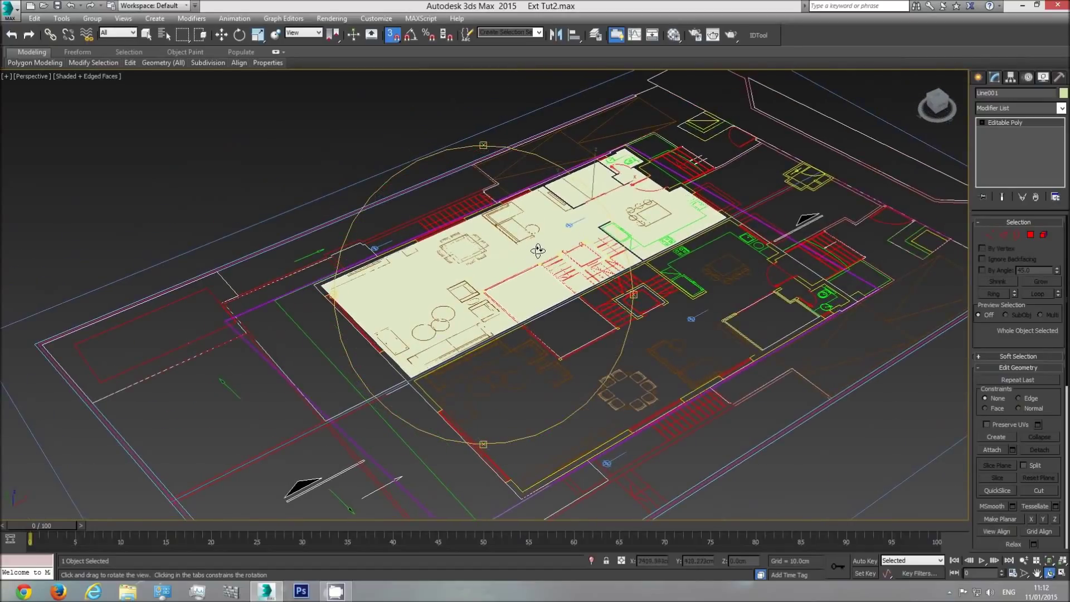
pyautogui.scroll(5, 536, 234)
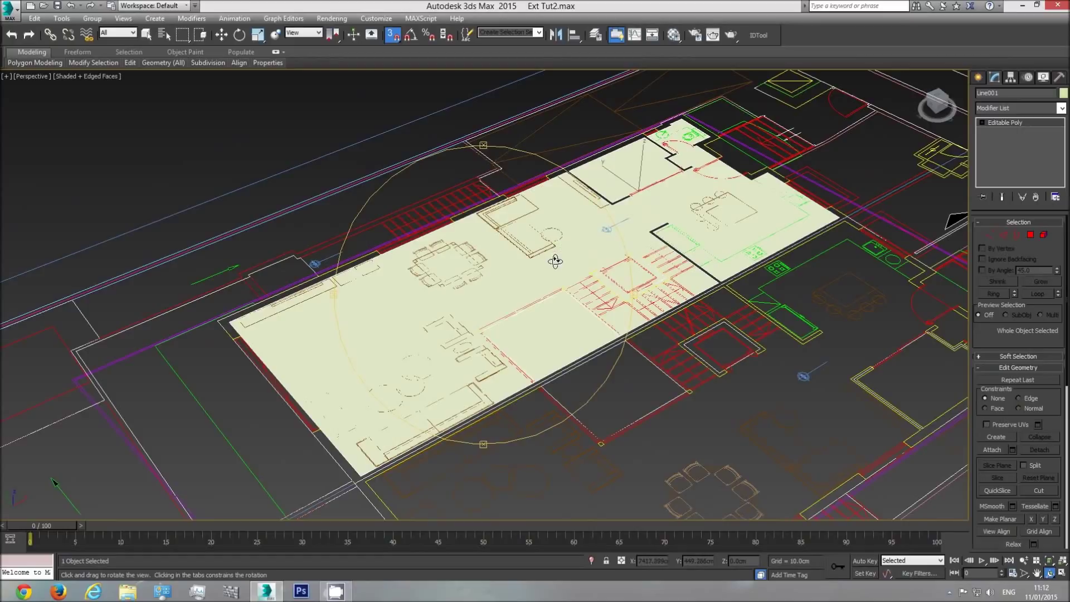
pyautogui.scroll(-3, 556, 270)
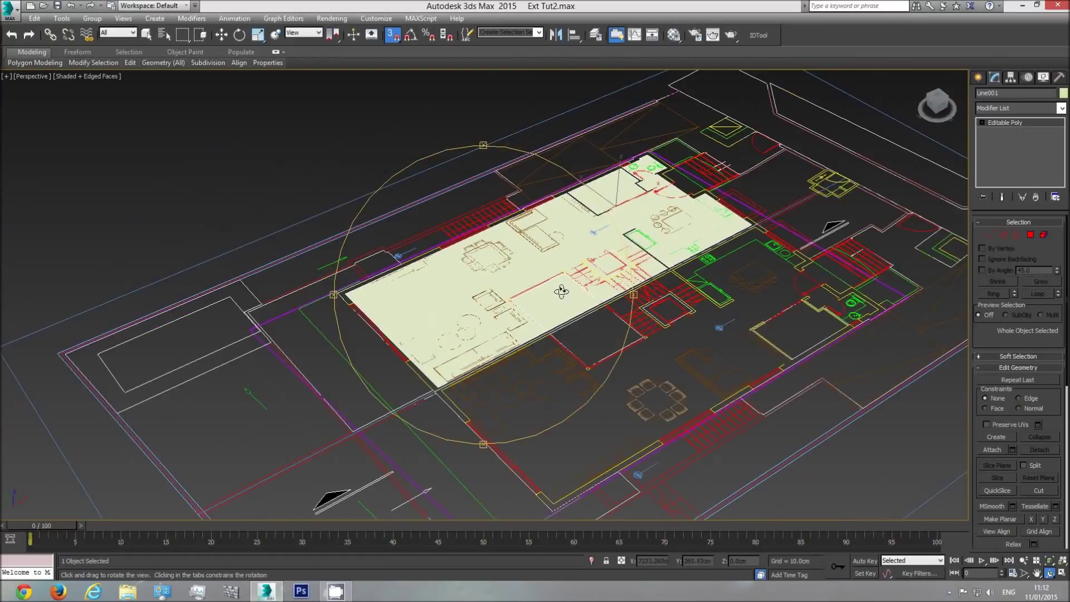
# - Copy the interior floor polygon along the Y axis onto the adjoining lower unit of the plan
pyautogui.press('t')
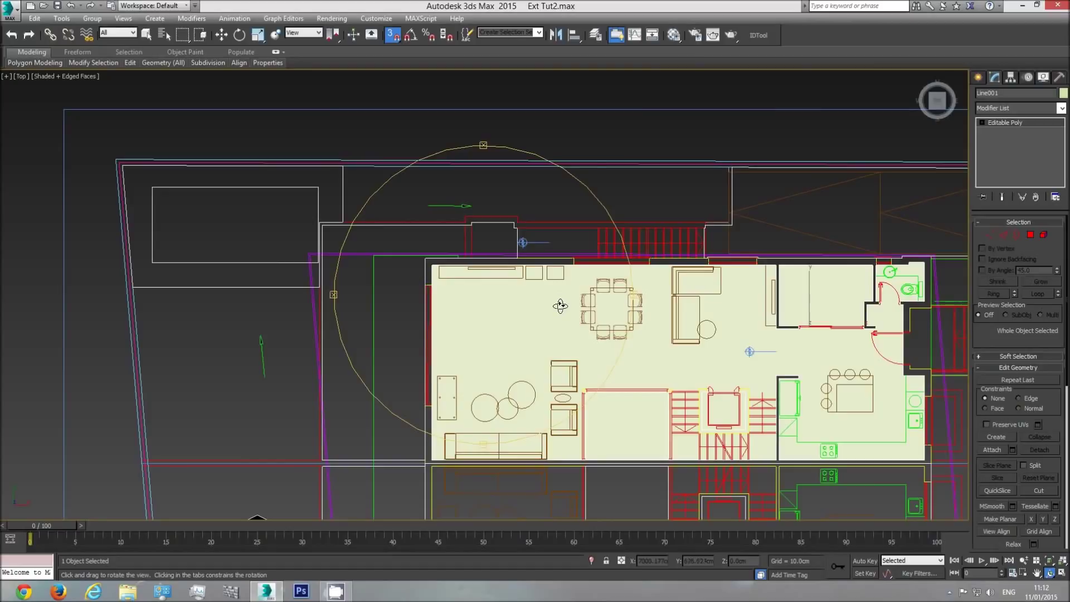
pyautogui.scroll(3, 499, 275)
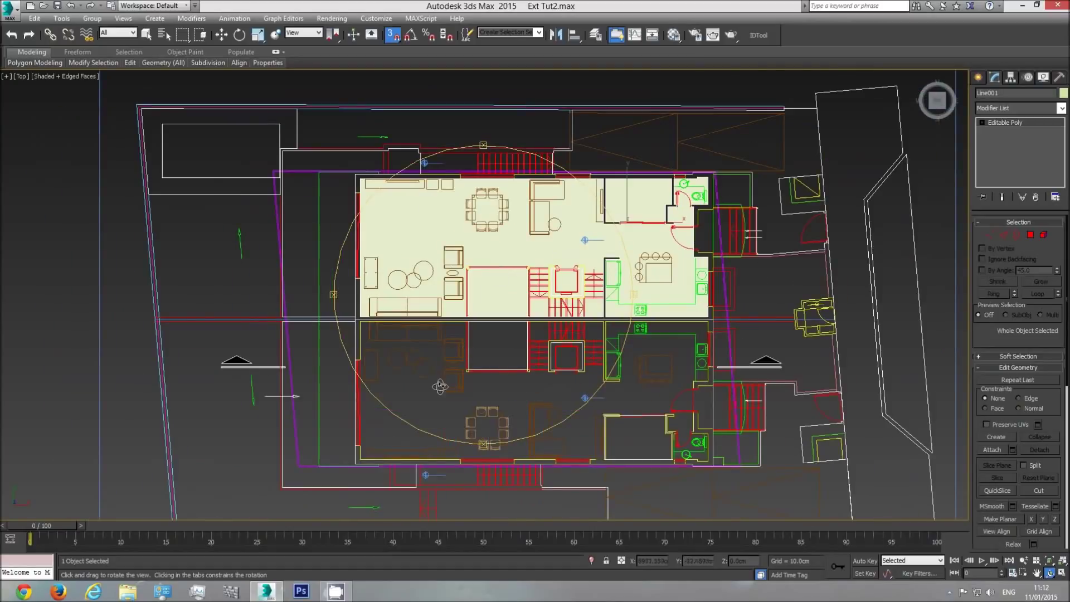
pyautogui.press('F3')
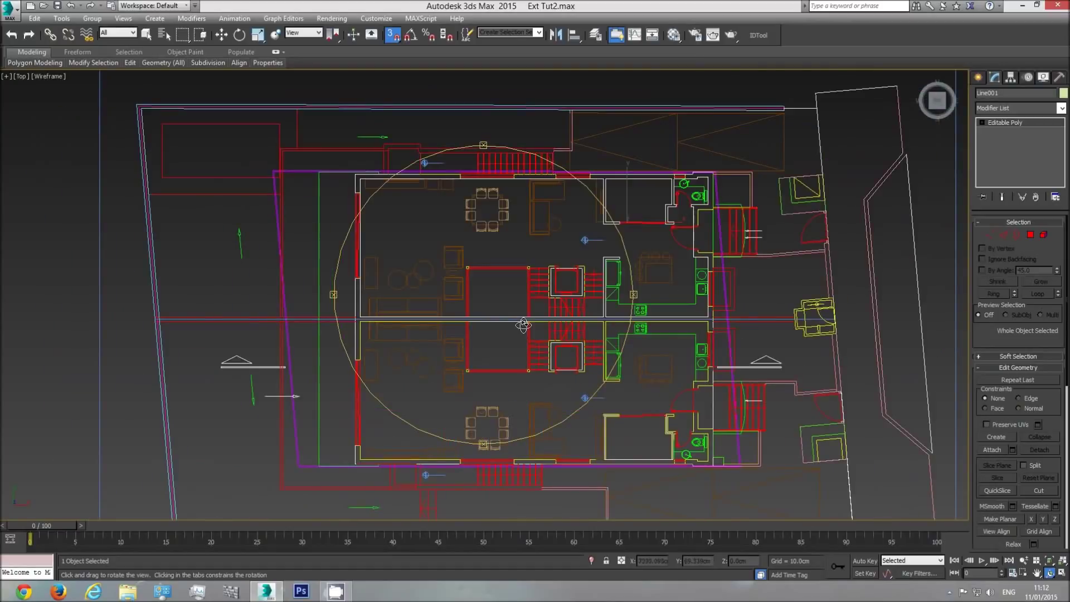
pyautogui.click(222, 35)
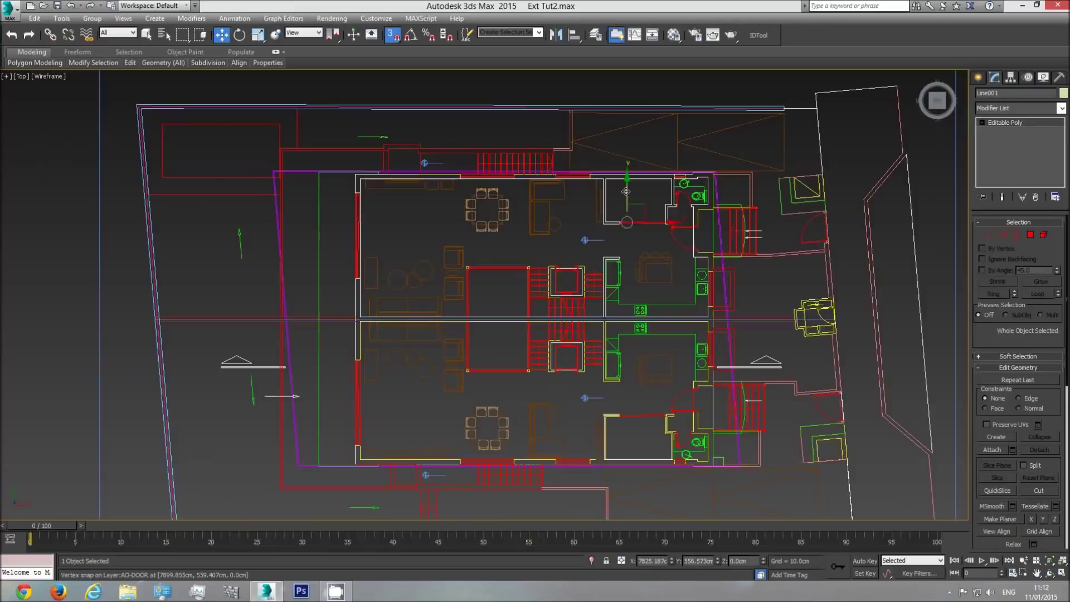
pyautogui.keyDown('shift'); pyautogui.moveTo(626, 189); pyautogui.dragTo(632, 368); pyautogui.keyUp('shift')
pyautogui.click(535, 343)
# - Apply a Mirror modifier to the copied floor polygon and set its mirror axis to Y
pyautogui.press('F3')
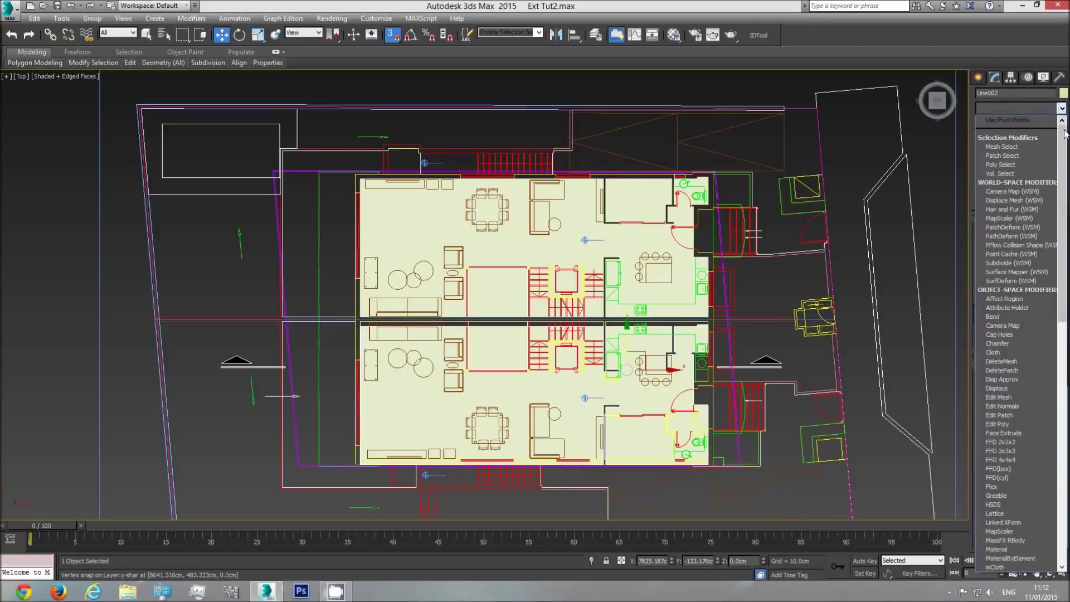
pyautogui.scroll(-2, 1024, 249)
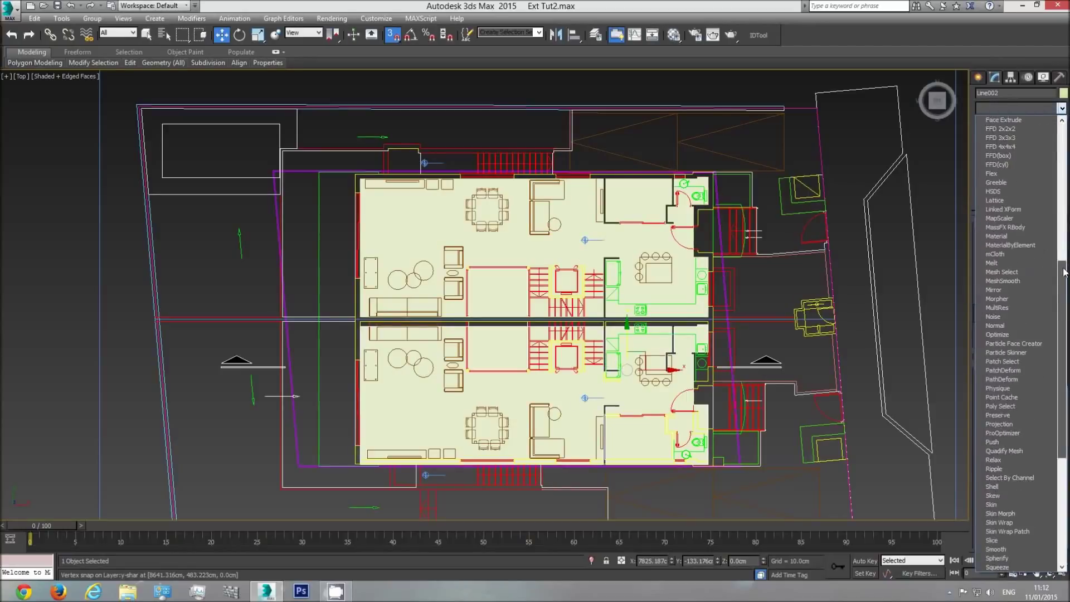
pyautogui.click(1012, 289)
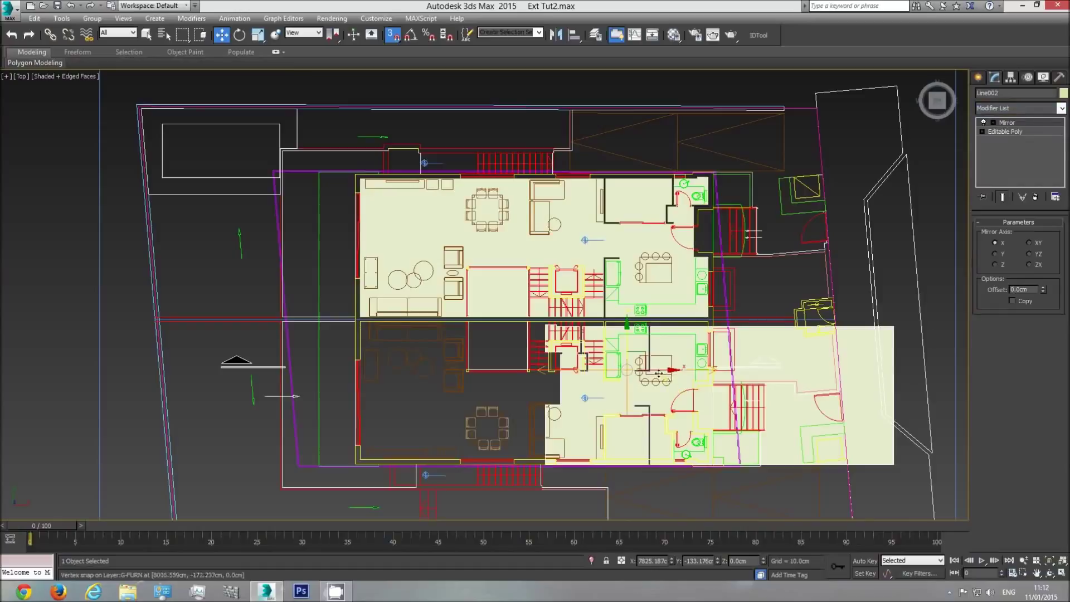
pyautogui.click(995, 254)
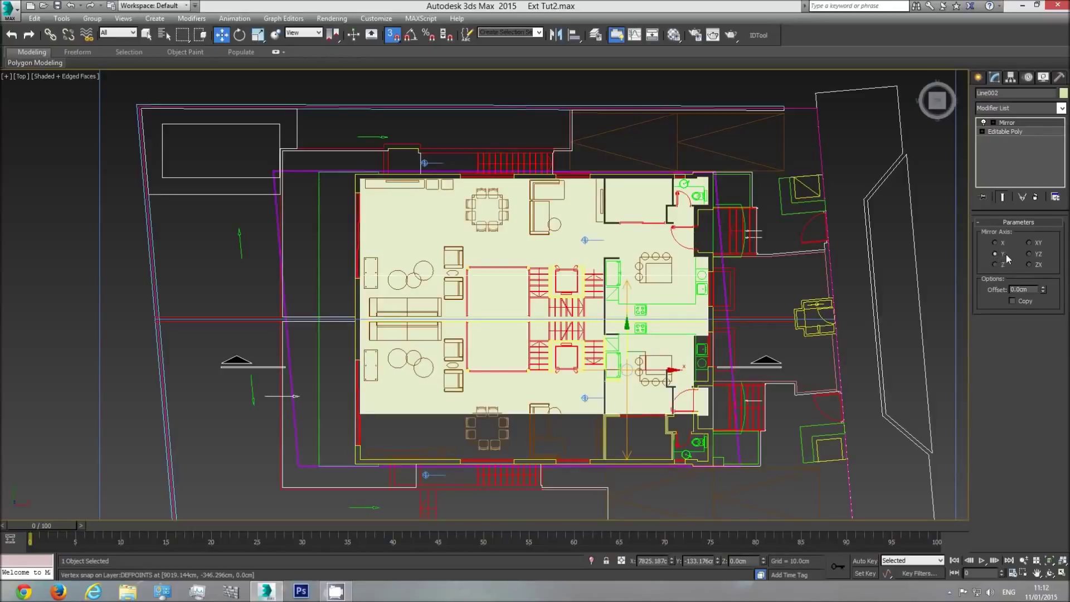
# - Move the mirrored floor polygon along Y onto the lower unit and snap its corner to the party wall corner
pyautogui.click(393, 34)
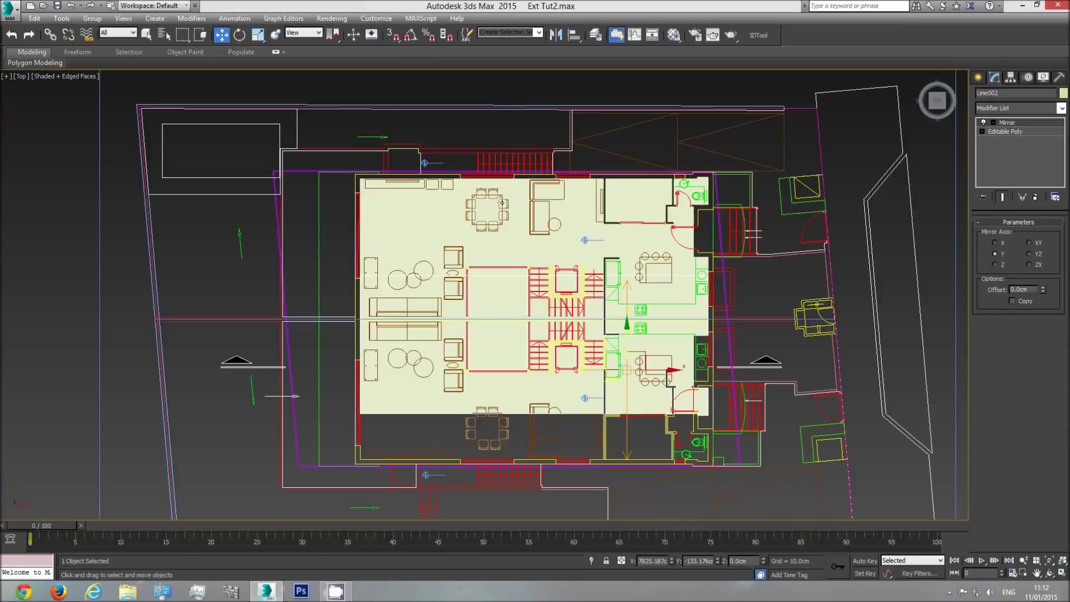
pyautogui.moveTo(627, 337); pyautogui.dragTo(631, 386)
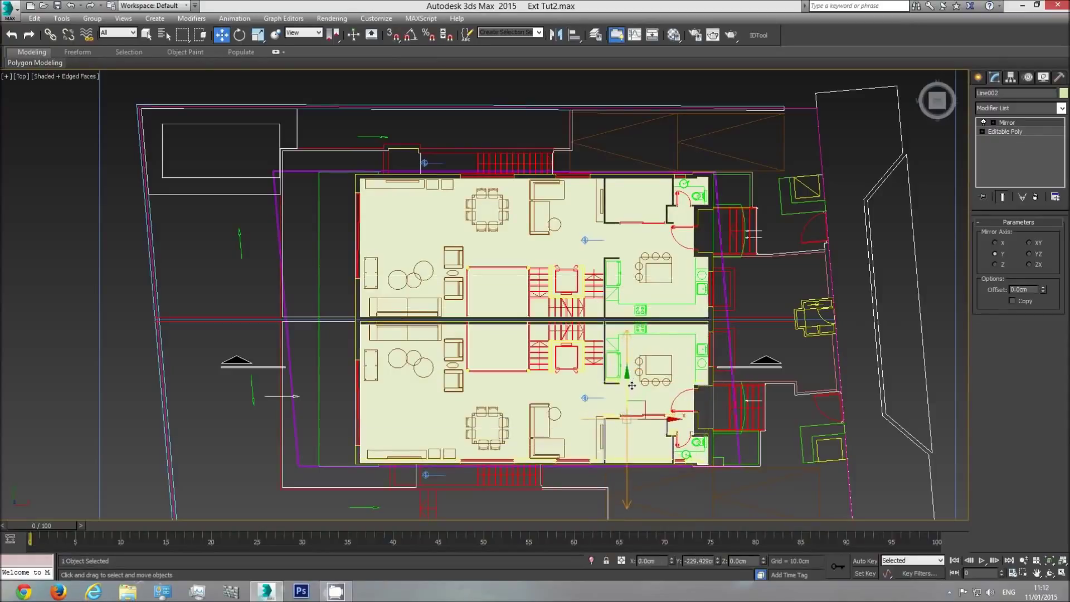
pyautogui.scroll(10, 349, 319)
pyautogui.click(392, 35)
pyautogui.moveTo(386, 327); pyautogui.dragTo(385, 312)
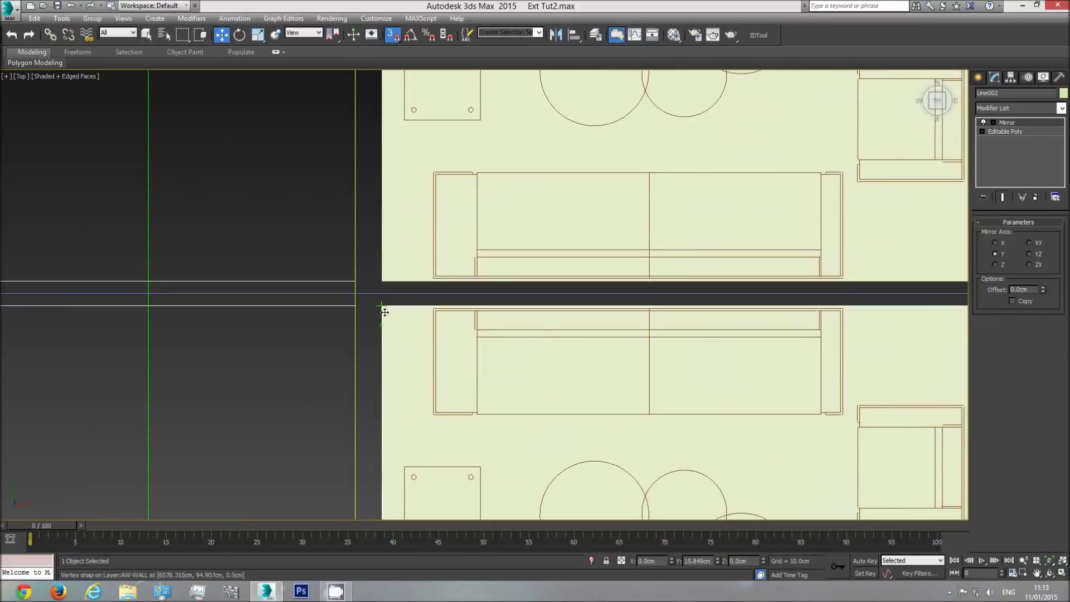
# - Check the mirrored polygon against the lower unit's plan lines from the stairs and kitchen to the toilet room
pyautogui.scroll(-4, 500, 359)
pyautogui.moveTo(500, 359); pyautogui.dragTo(351, 323, button='middle')
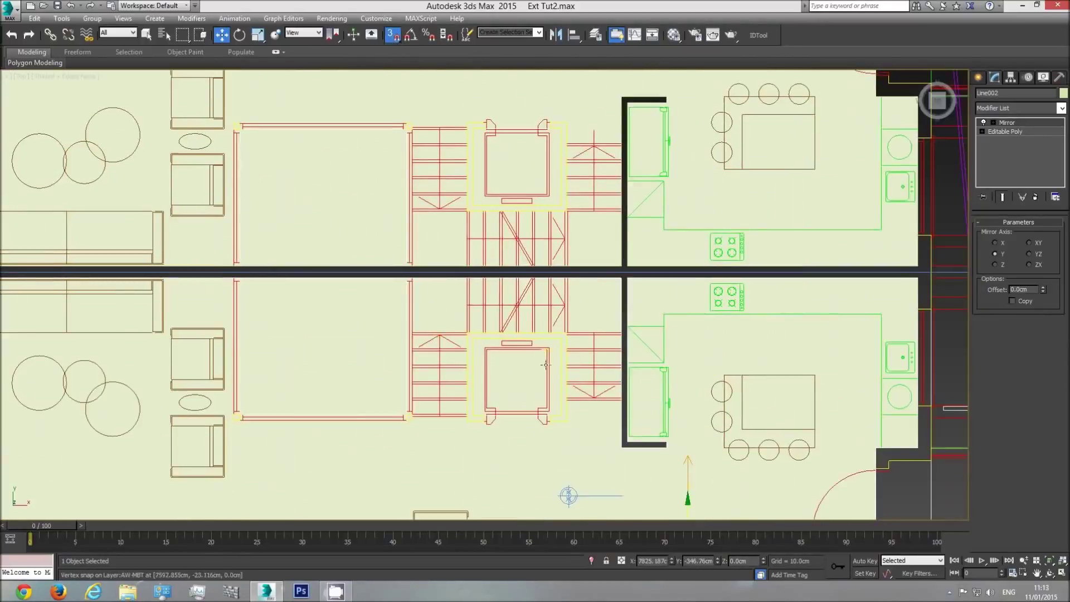
pyautogui.scroll(-2, 546, 365)
pyautogui.moveTo(545, 365); pyautogui.dragTo(490, 297, button='middle')
pyautogui.moveTo(721, 443); pyautogui.dragTo(700, 311, button='middle')
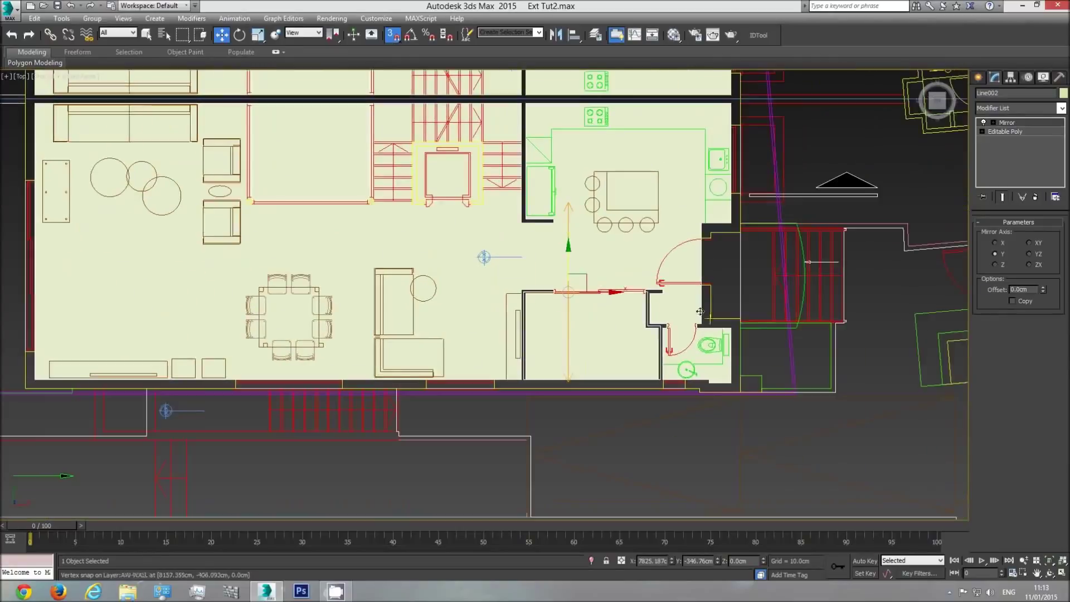
pyautogui.scroll(4, 691, 374)
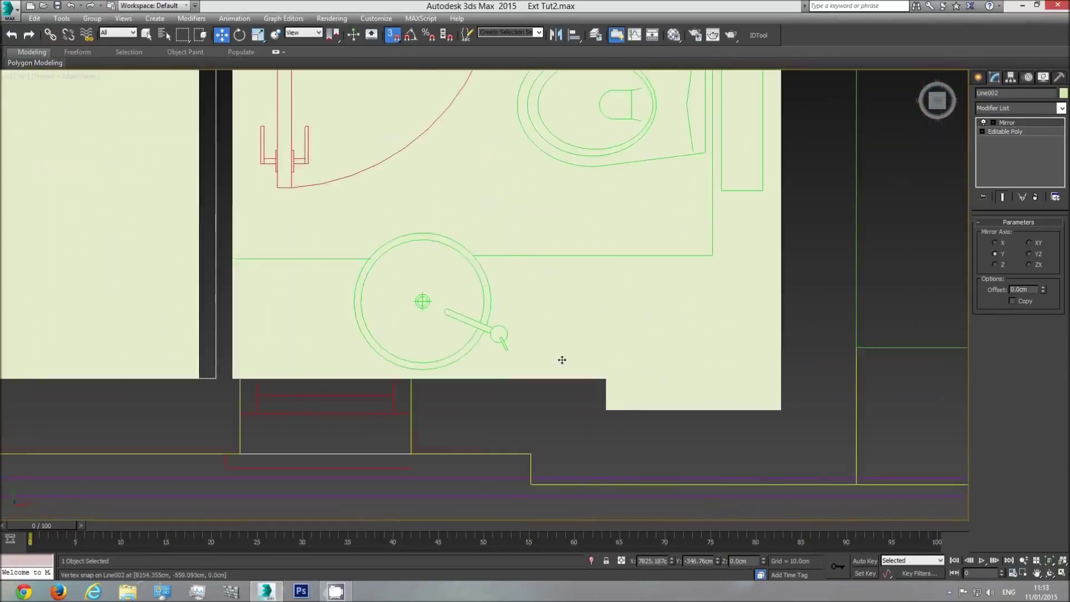
pyautogui.scroll(-2, 558, 359)
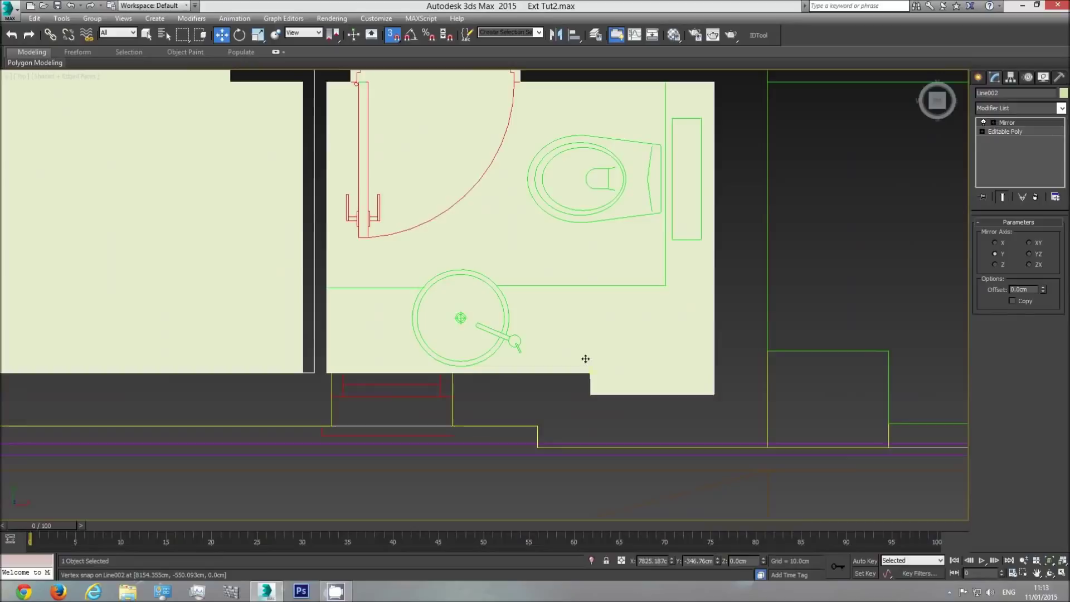
pyautogui.moveTo(585, 358); pyautogui.dragTo(616, 364, button='middle')
pyautogui.press('F3')
pyautogui.scroll(-3, 652, 373)
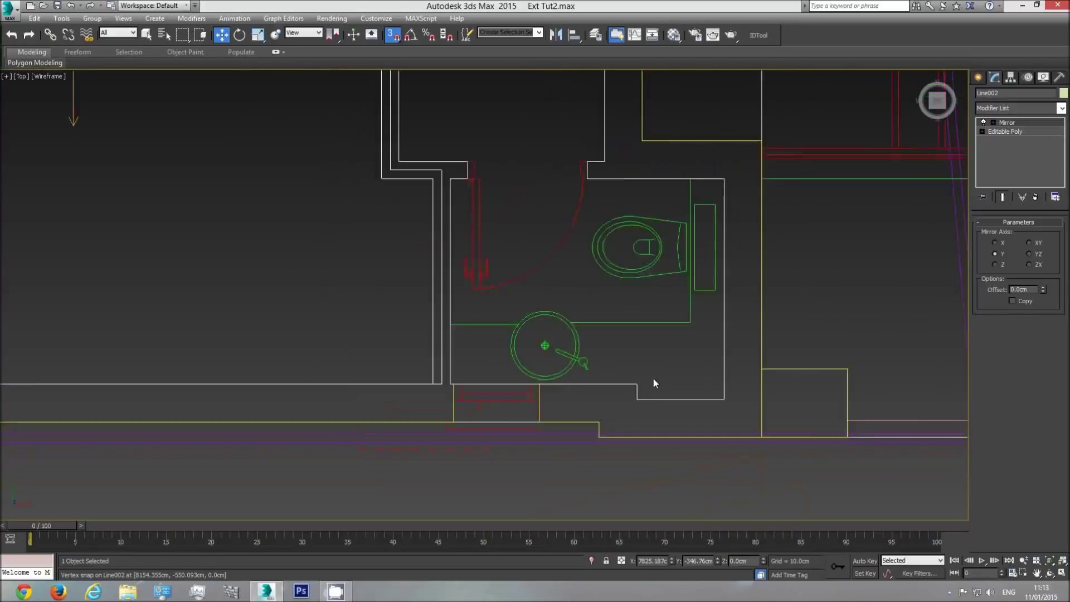
pyautogui.press('F3')
pyautogui.press('F3')
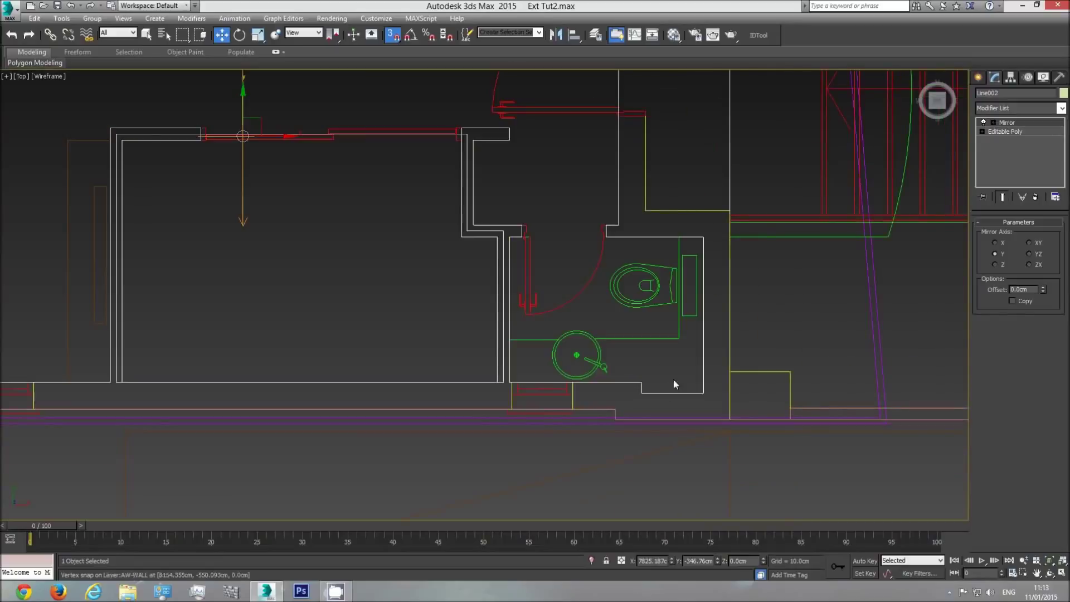
# - Compare the mirrored polygon with the plan walls around the lower unit's enclosed room, exterior windows and living area
pyautogui.moveTo(550, 355); pyautogui.dragTo(805, 363, button='middle')
pyautogui.scroll(-2, 804, 363)
pyautogui.press('F3')
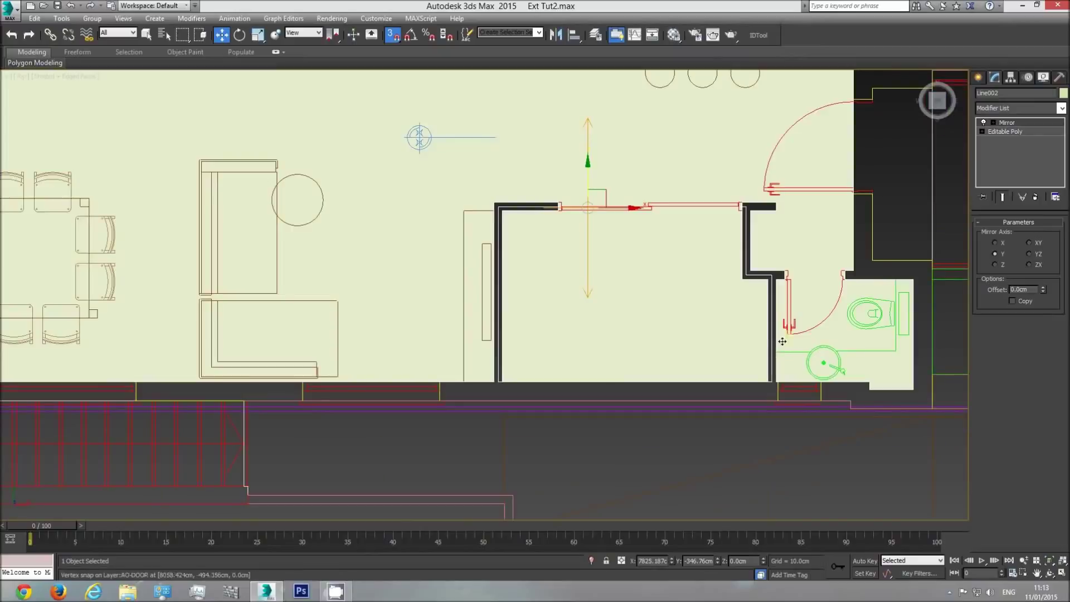
pyautogui.moveTo(525, 298); pyautogui.dragTo(509, 308, button='middle')
pyautogui.press('F3')
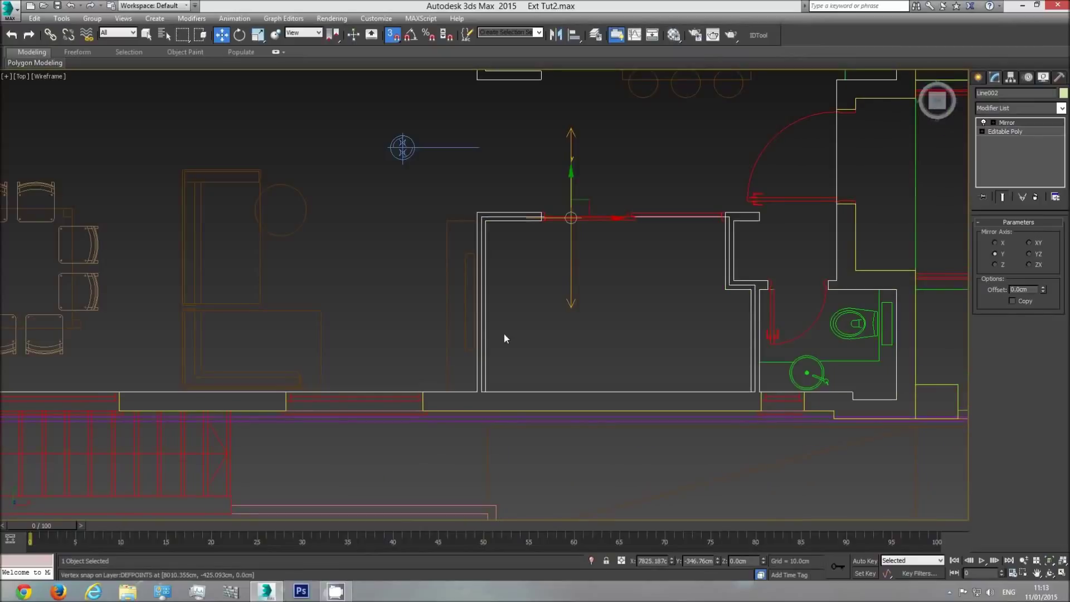
pyautogui.press('F3')
pyautogui.moveTo(486, 274); pyautogui.dragTo(654, 283, button='middle')
pyautogui.scroll(-2, 604, 337)
pyautogui.press('F3')
pyautogui.press('F3')
pyautogui.scroll(-2, 525, 330)
pyautogui.moveTo(526, 330); pyautogui.dragTo(797, 359, button='middle')
pyautogui.moveTo(636, 320); pyautogui.dragTo(575, 376, button='middle')
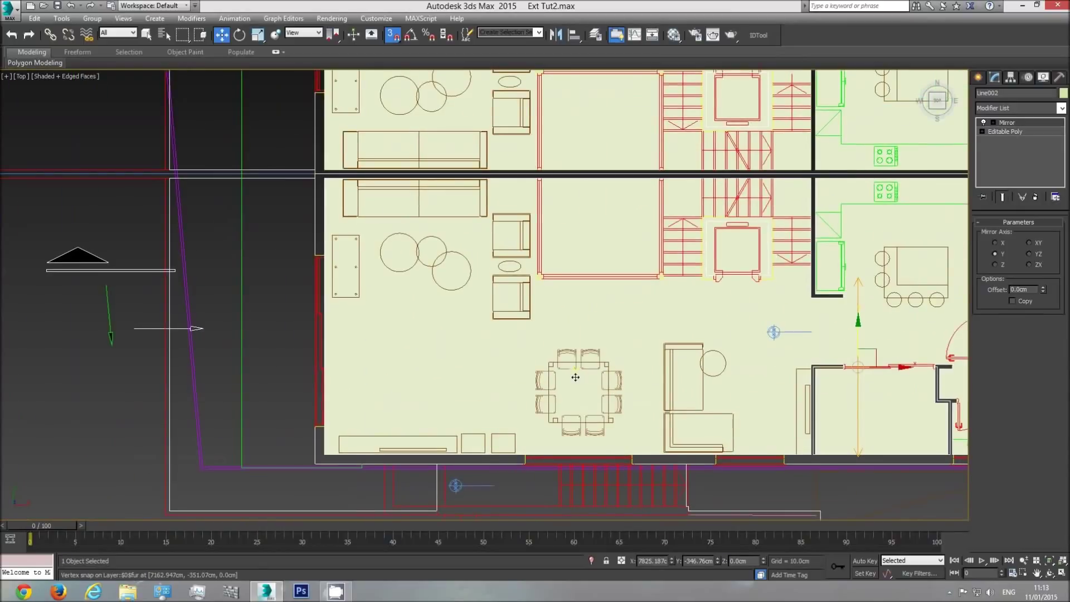
# - Rename the upper unit's floor polygon as Interior and attach the mirrored copy to it
pyautogui.press('p')
pyautogui.click(1050, 573)
pyautogui.moveTo(491, 334); pyautogui.dragTo(489, 244)
pyautogui.moveTo(489, 243); pyautogui.dragTo(484, 346, button='middle')
pyautogui.press('w')
pyautogui.click(466, 287)
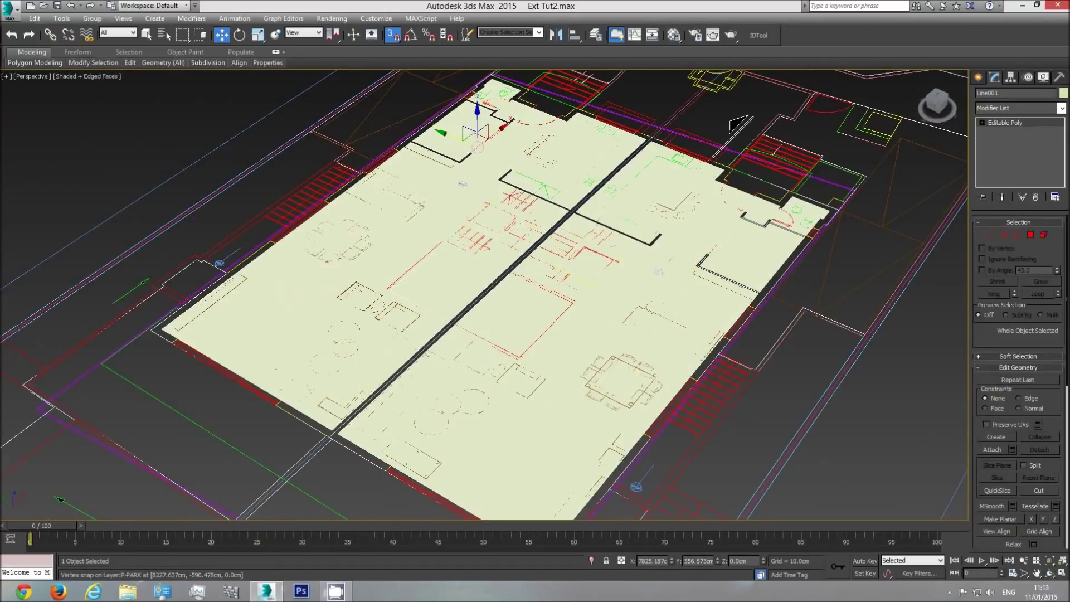
pyautogui.doubleClick(1034, 93)
pyautogui.click(989, 450)
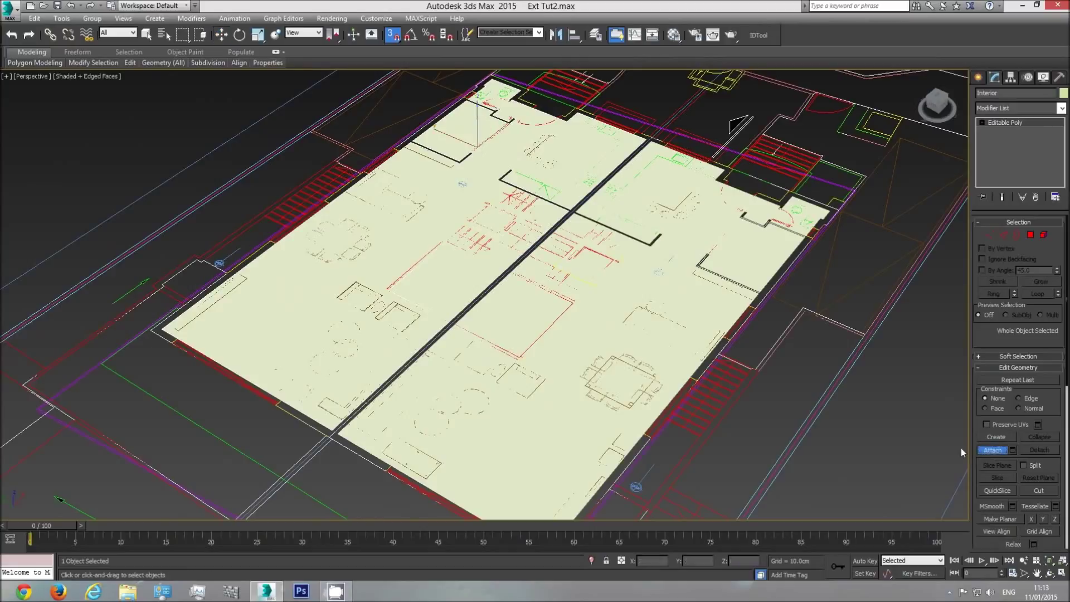
pyautogui.rightClick(585, 336)
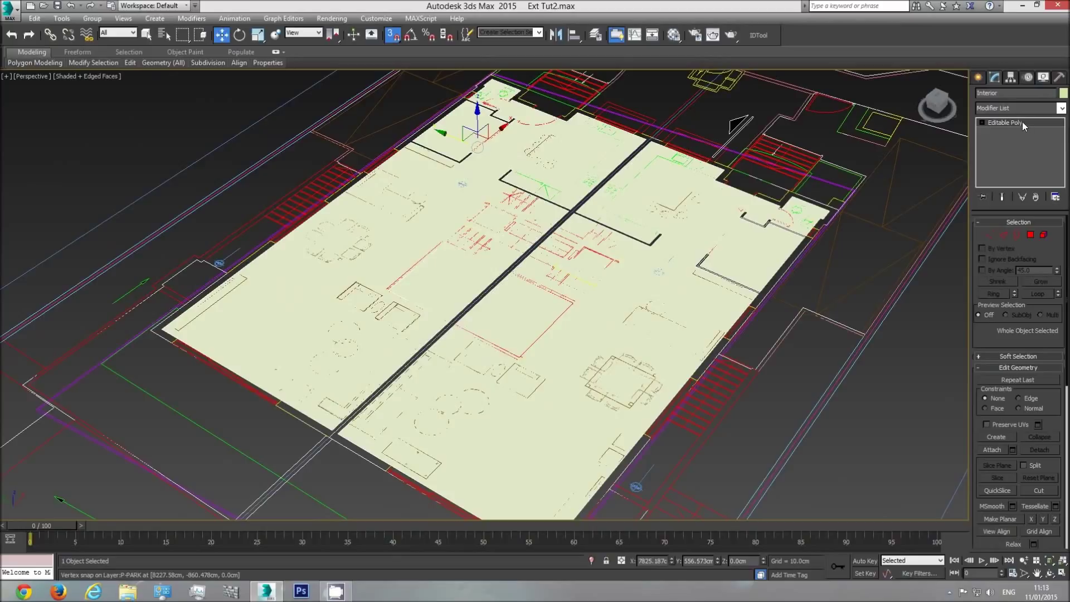
# - Unhide all objects so the exterior walls are available around the Interior floor
pyautogui.click(1018, 234)
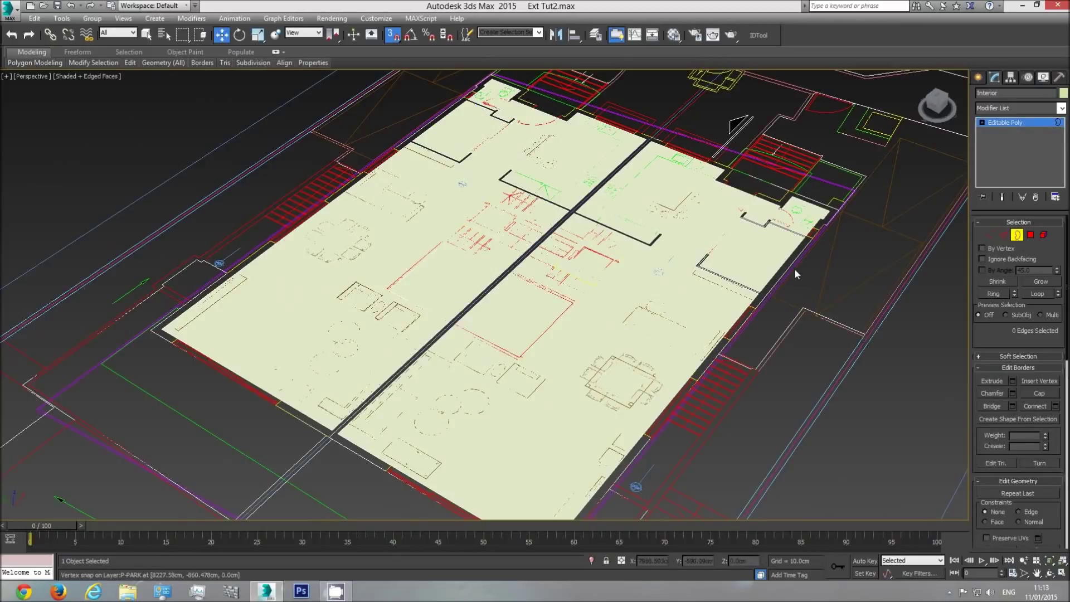
pyautogui.click(1018, 235)
pyautogui.rightClick(761, 225)
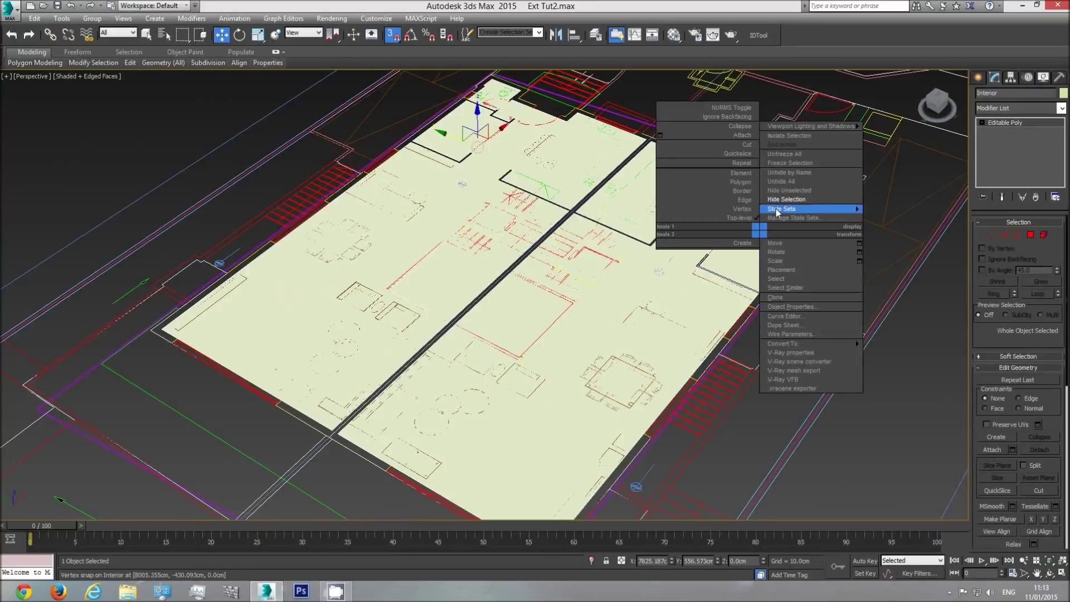
pyautogui.click(784, 185)
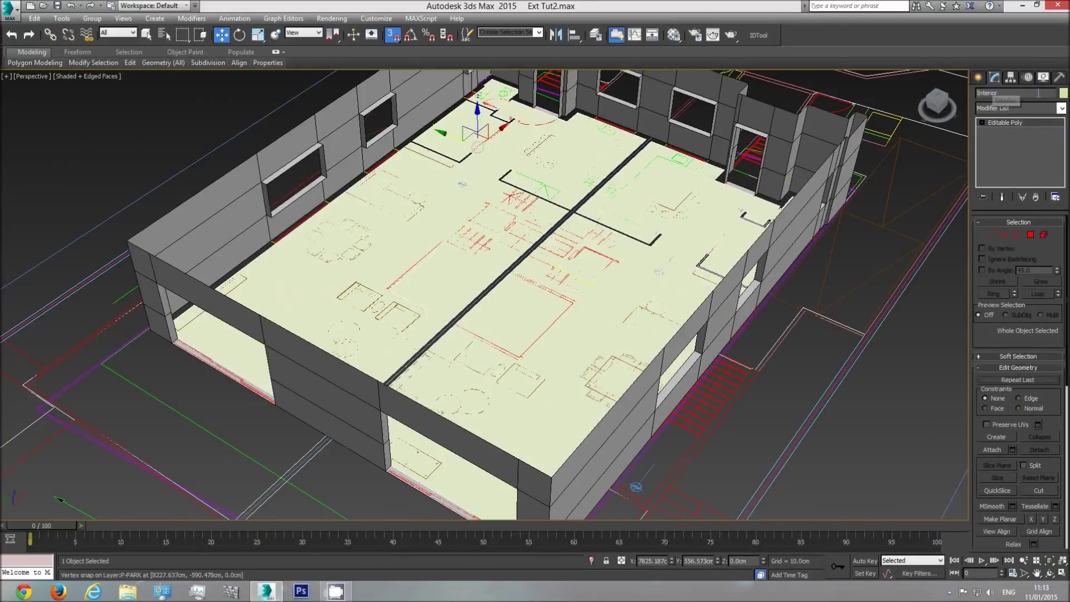
# - Select all borders of the Interior floor and extrude them upward in two wall segments, to window sill and window head height
pyautogui.click(1016, 236)
pyautogui.moveTo(333, 387); pyautogui.dragTo(329, 391)
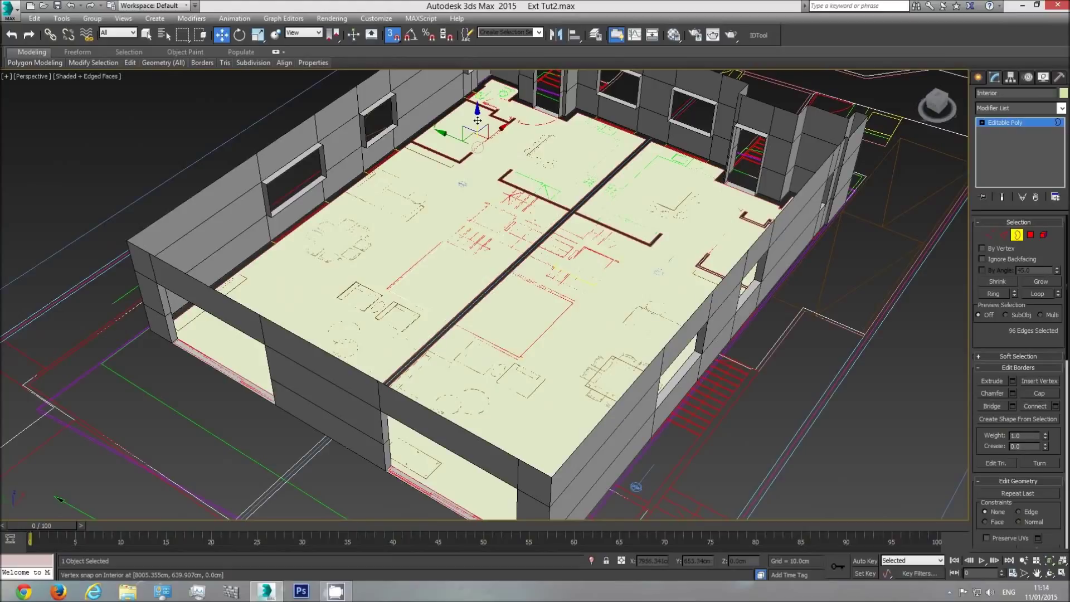
pyautogui.keyDown('shift'); pyautogui.moveTo(478, 120); pyautogui.dragTo(401, 125); pyautogui.keyUp('shift')
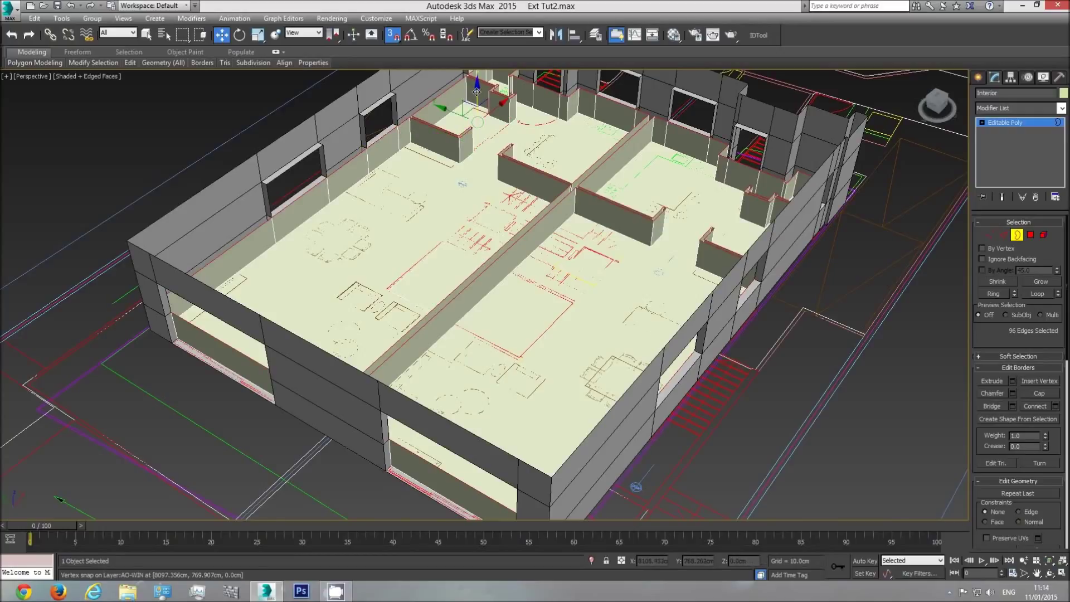
pyautogui.keyDown('shift'); pyautogui.moveTo(477, 92); pyautogui.dragTo(400, 93); pyautogui.keyUp('shift')
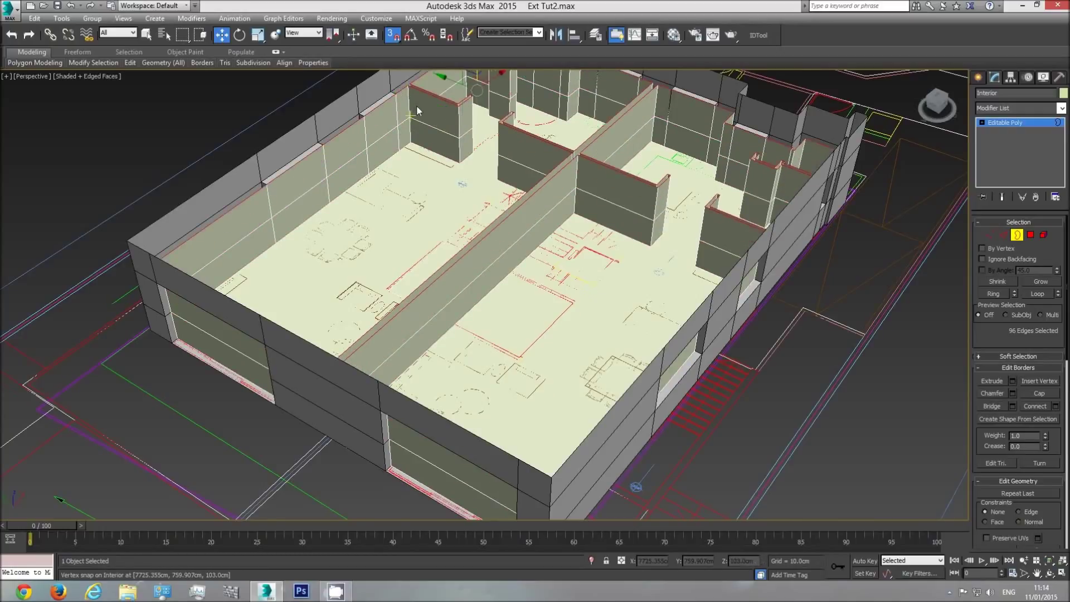
# - Extrude the selected Interior borders up a third wall segment, snapped to the top of the exterior walls, and leave border editing
pyautogui.moveTo(418, 108); pyautogui.dragTo(422, 177, button='middle')
pyautogui.keyDown('shift'); pyautogui.moveTo(480, 131); pyautogui.dragTo(411, 141); pyautogui.keyUp('shift')
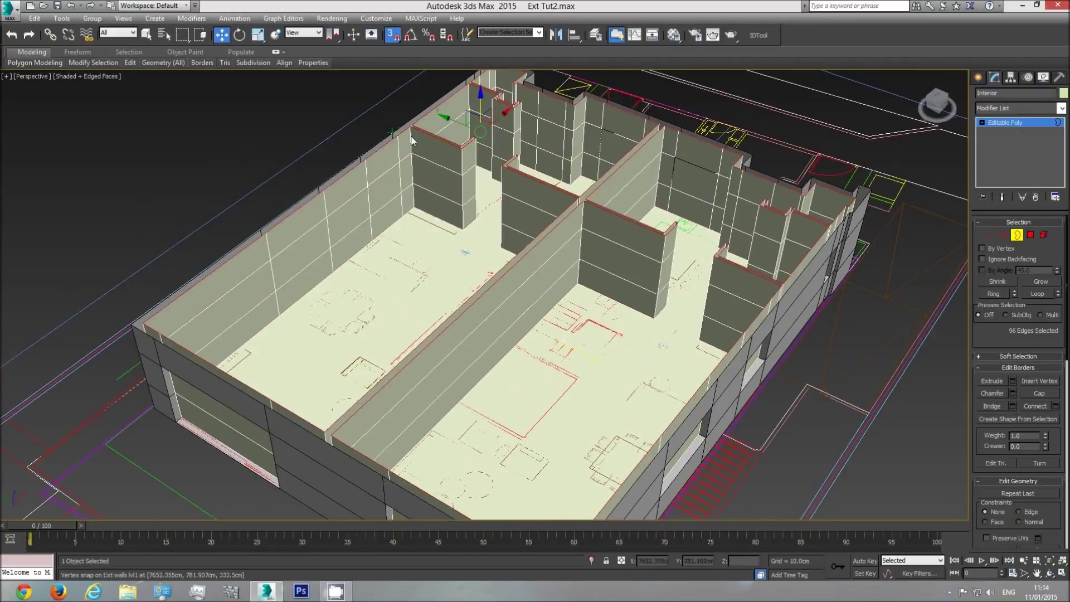
pyautogui.moveTo(587, 243); pyautogui.dragTo(468, 148, button='middle')
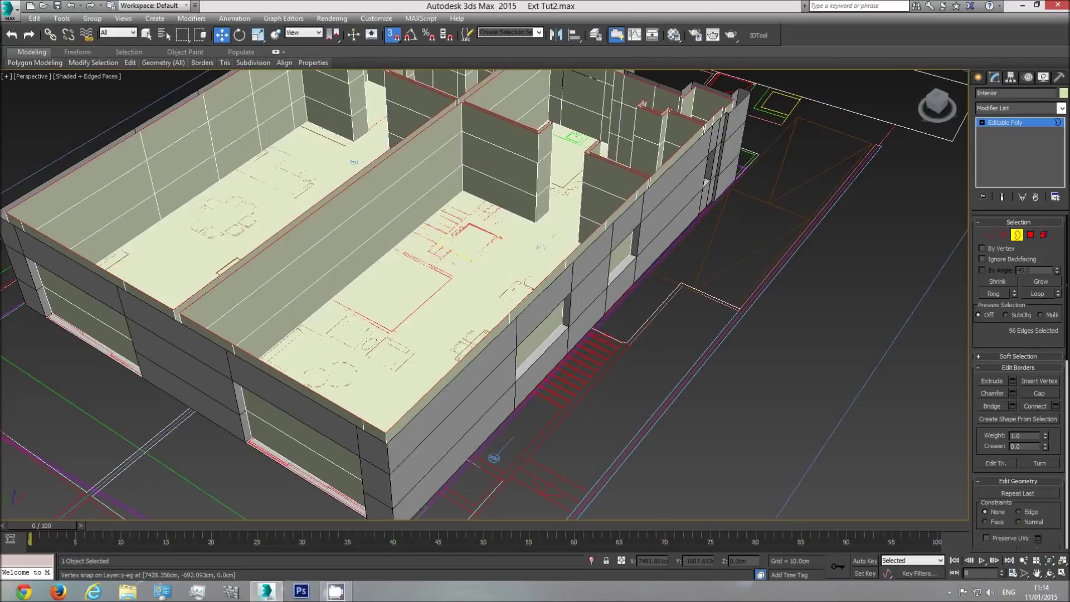
pyautogui.moveTo(412, 238); pyautogui.dragTo(430, 276, button='middle')
pyautogui.moveTo(572, 232); pyautogui.dragTo(561, 326, button='middle')
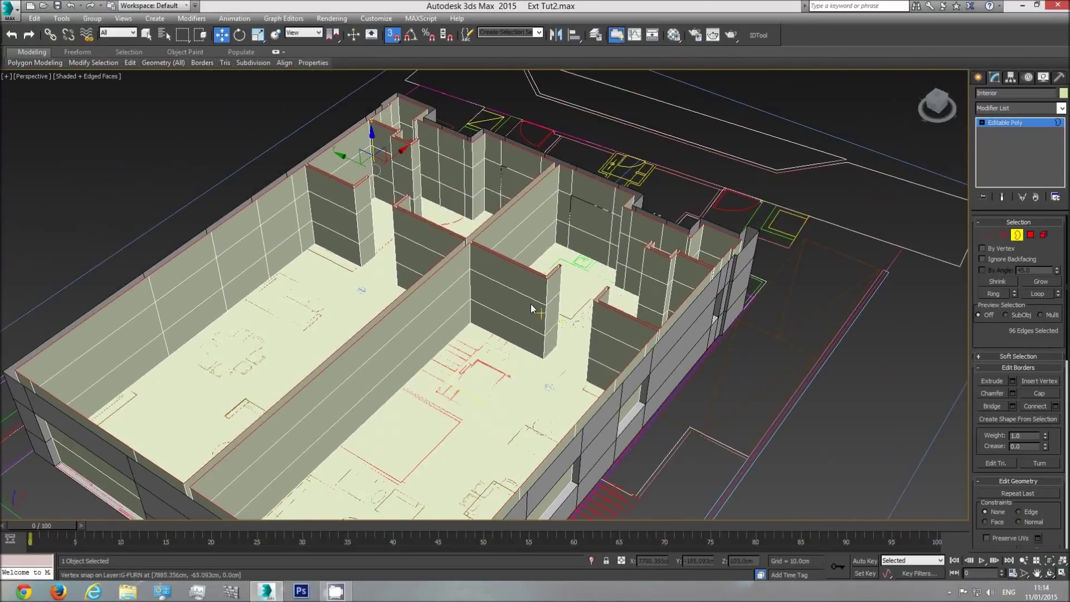
pyautogui.click(1028, 122)
# - Hide the Plan group and show the whole first level from above
pyautogui.rightClick(790, 238)
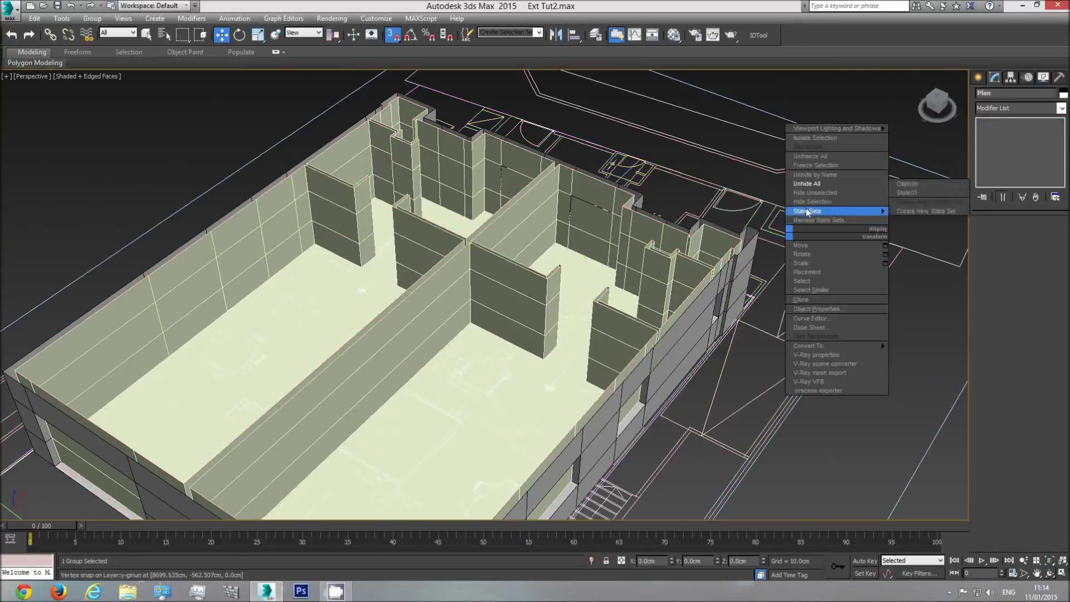
pyautogui.click(808, 209)
pyautogui.press('t')
pyautogui.scroll(-5, 561, 337)
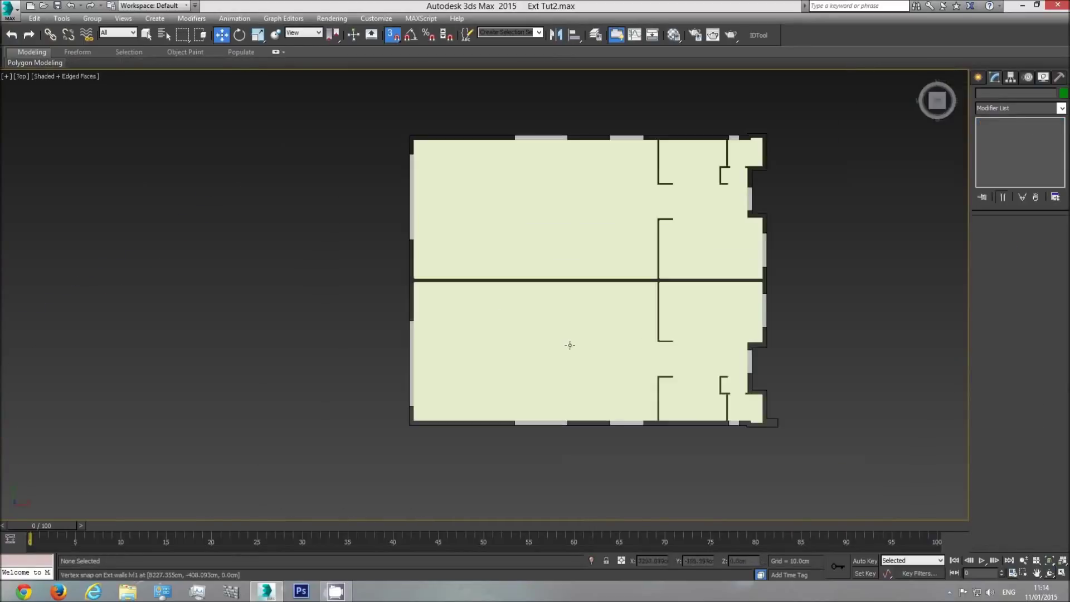
# - Examine the Interior object's vertices in a wireframe top view against the exterior wall divisions around the upper unit
pyautogui.click(568, 347)
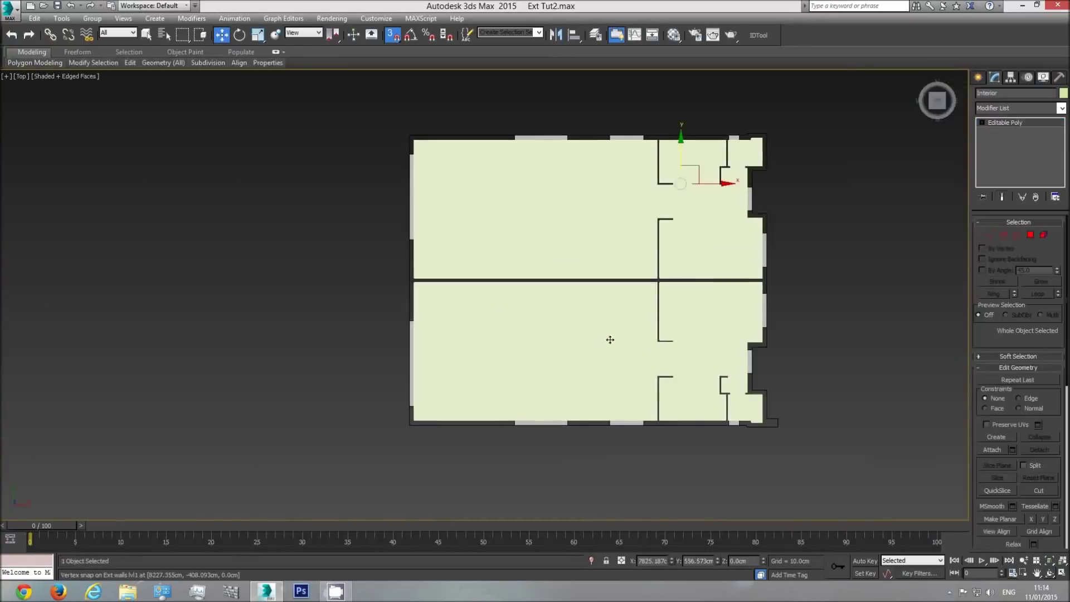
pyautogui.click(990, 235)
pyautogui.press('F3')
pyautogui.scroll(10, 640, 413)
pyautogui.moveTo(252, 370); pyautogui.dragTo(574, 369, button='middle')
pyautogui.moveTo(305, 285); pyautogui.dragTo(376, 401, button='middle')
pyautogui.moveTo(157, 258); pyautogui.dragTo(177, 418, button='middle')
pyautogui.scroll(-3, 177, 418)
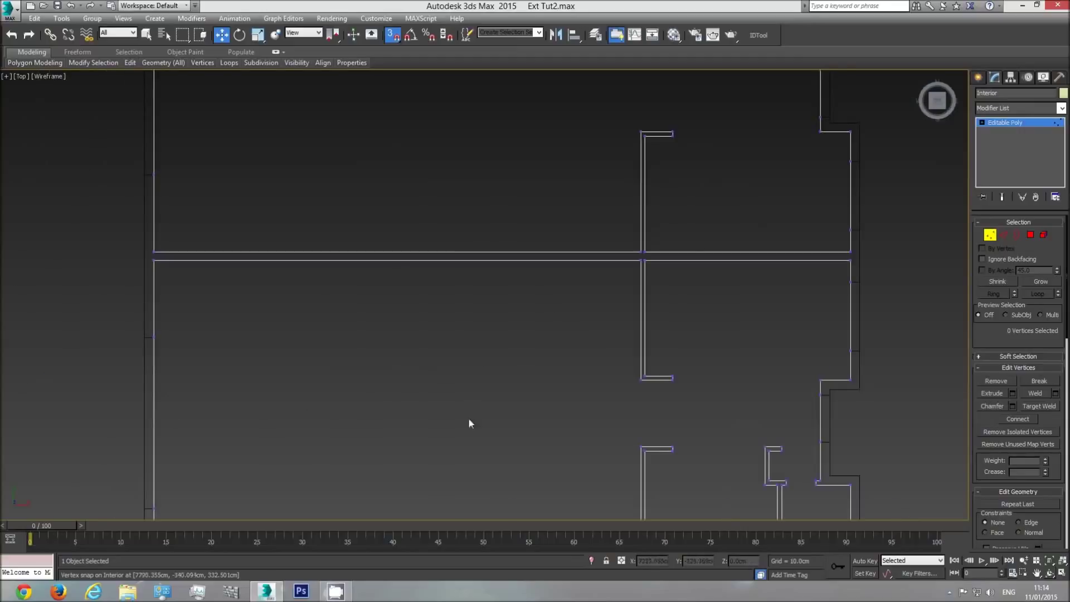
pyautogui.moveTo(560, 117); pyautogui.dragTo(564, 298, button='middle')
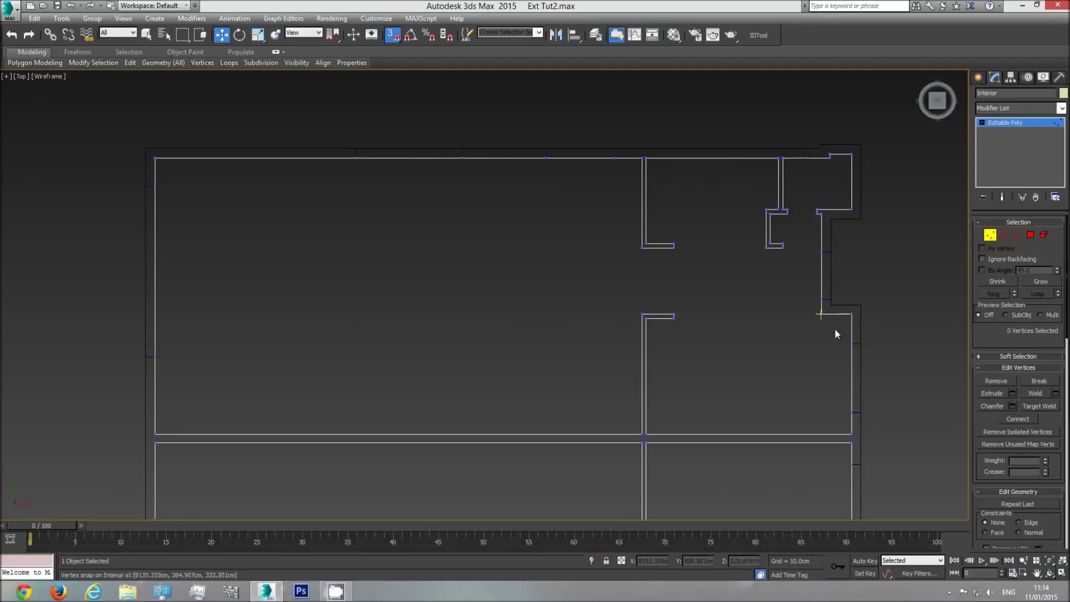
pyautogui.moveTo(479, 329); pyautogui.dragTo(442, 184, button='middle')
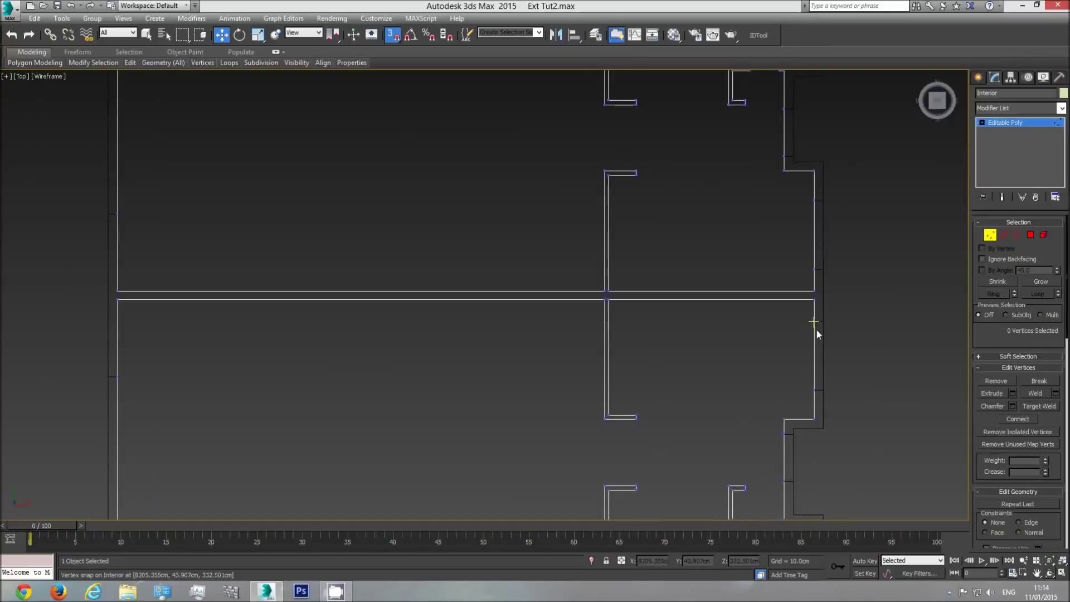
# - Compare the Interior vertices closely with the exterior window edges along the lower unit's entrance side and long outer wall
pyautogui.scroll(3, 780, 335)
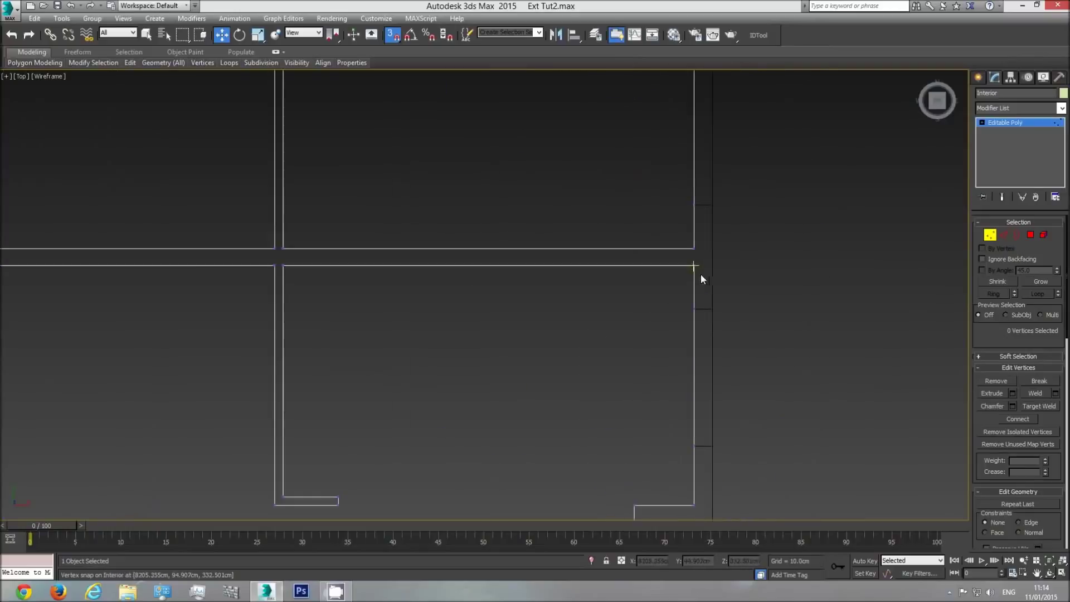
pyautogui.moveTo(703, 461); pyautogui.dragTo(688, 339, button='middle')
pyautogui.scroll(3, 687, 340)
pyautogui.moveTo(672, 449); pyautogui.dragTo(664, 275, button='middle')
pyautogui.moveTo(596, 439); pyautogui.dragTo(595, 337, button='middle')
pyautogui.moveTo(584, 464); pyautogui.dragTo(584, 256, button='middle')
pyautogui.scroll(-2, 584, 255)
pyautogui.scroll(-2, 822, 381)
pyautogui.moveTo(442, 409); pyautogui.dragTo(572, 380, button='middle')
pyautogui.scroll(5, 630, 407)
pyautogui.moveTo(637, 396); pyautogui.dragTo(864, 386, button='middle')
pyautogui.scroll(-5, 864, 387)
pyautogui.moveTo(363, 395); pyautogui.dragTo(574, 397, button='middle')
pyautogui.scroll(5, 523, 394)
pyautogui.moveTo(509, 388); pyautogui.dragTo(790, 380, button='middle')
pyautogui.scroll(-10, 788, 379)
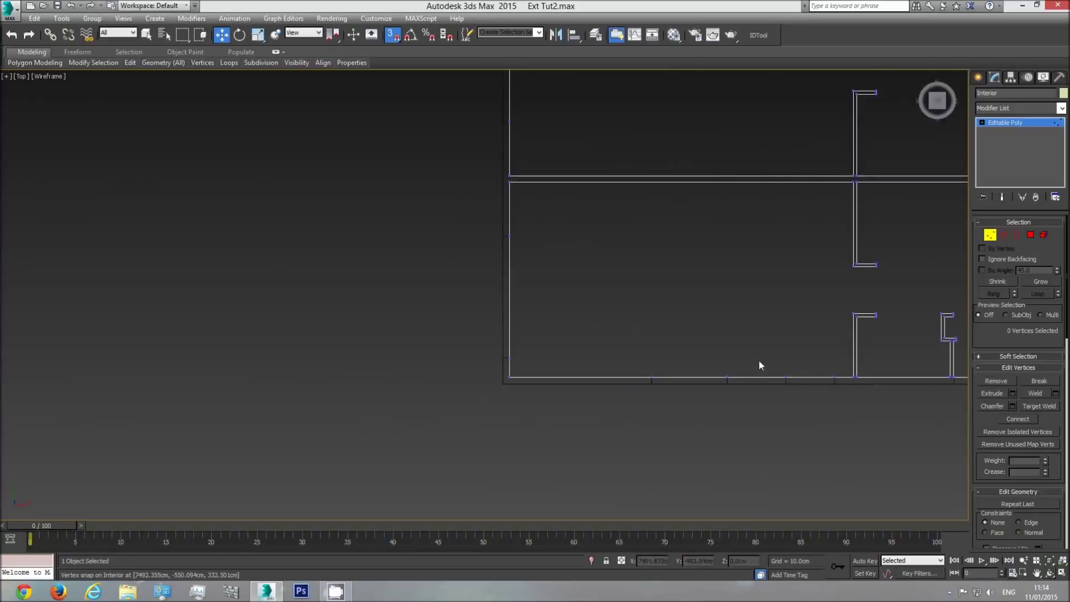
# - Return to a shaded perspective view of the walls and activate polygon selection on the Interior object
pyautogui.press('p')
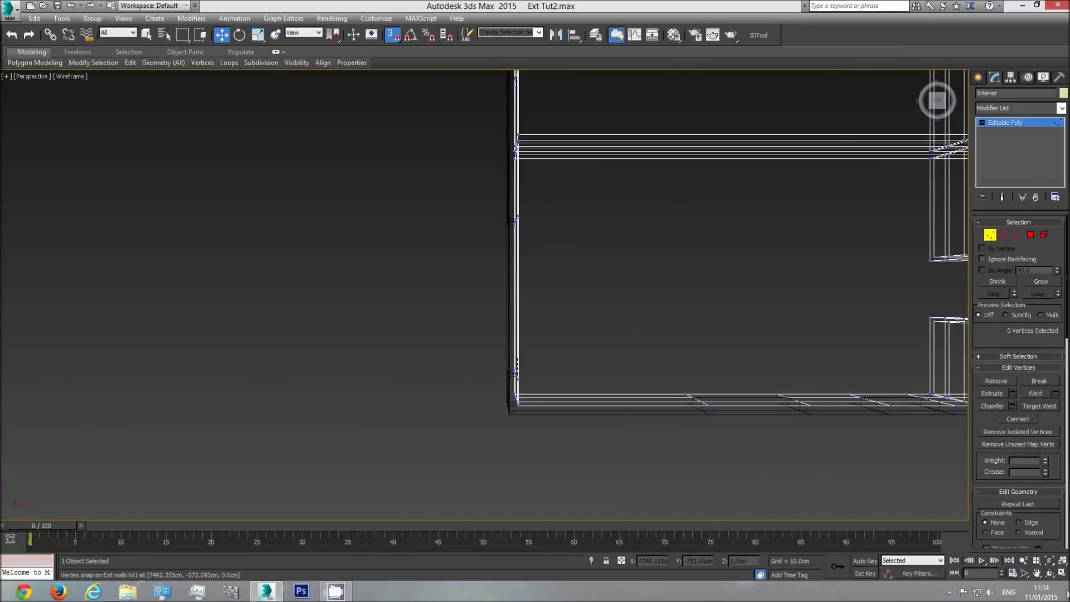
pyautogui.click(1050, 563)
pyautogui.click(1050, 573)
pyautogui.moveTo(549, 362)
pyautogui.mouseDown()
pyautogui.moveTo(585, 328)
pyautogui.moveTo(607, 273)
pyautogui.mouseUp()
pyautogui.press('F3')
pyautogui.moveTo(565, 323); pyautogui.dragTo(535, 299)
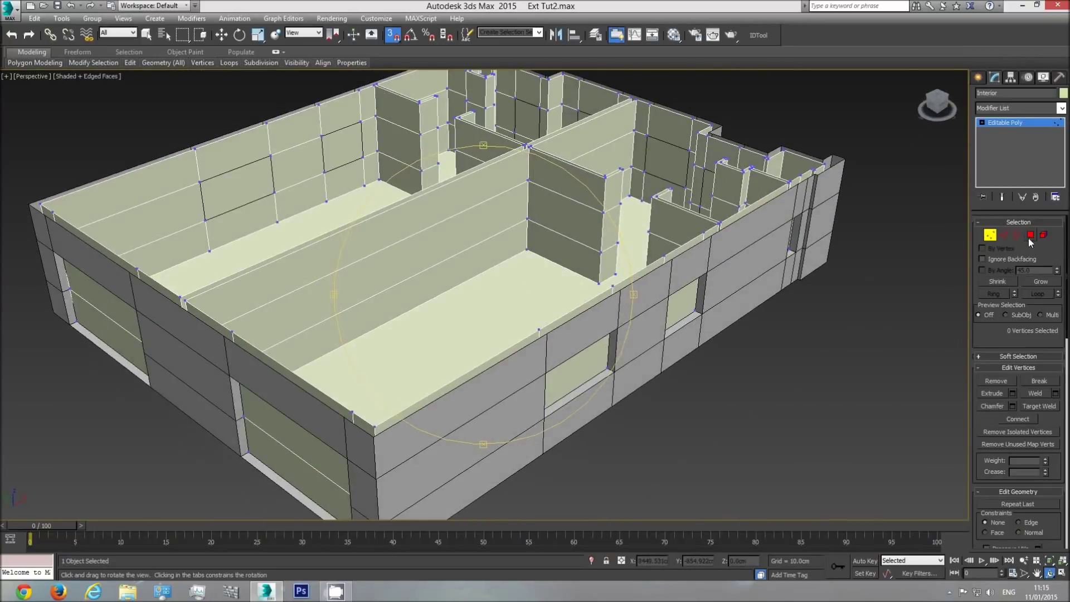
pyautogui.click(1031, 235)
pyautogui.click(221, 34)
pyautogui.click(146, 34)
pyautogui.click(590, 363)
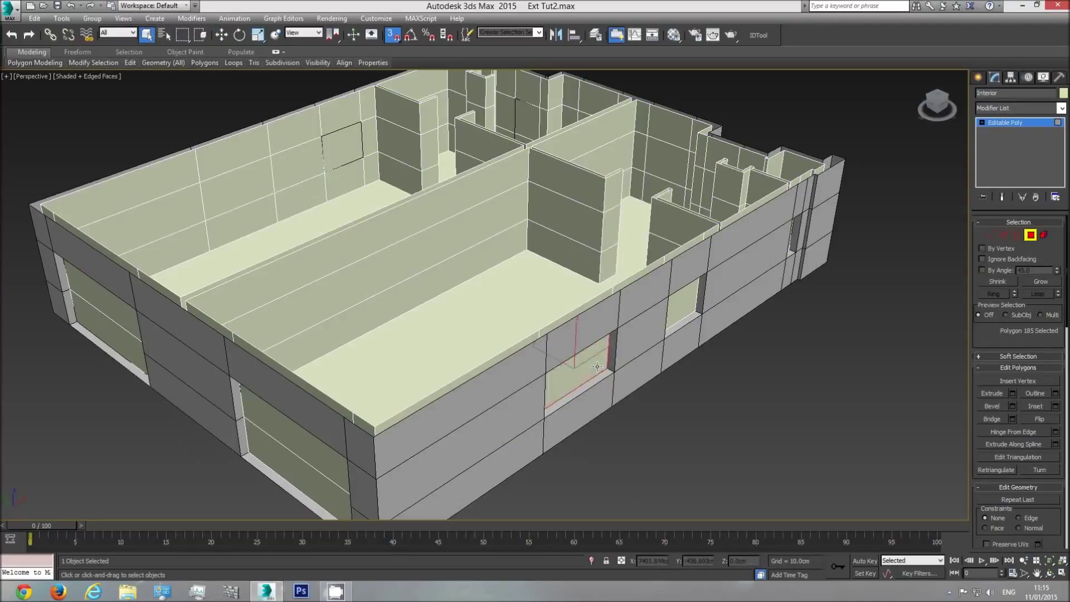
pyautogui.press('Delete')
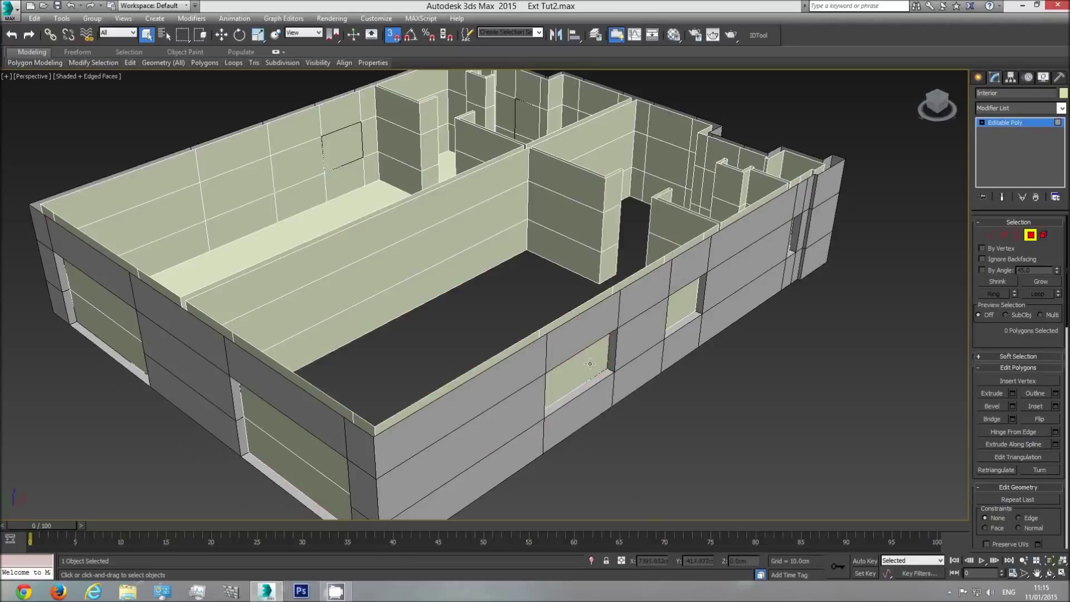
pyautogui.hotkey('ctrl', 'z')
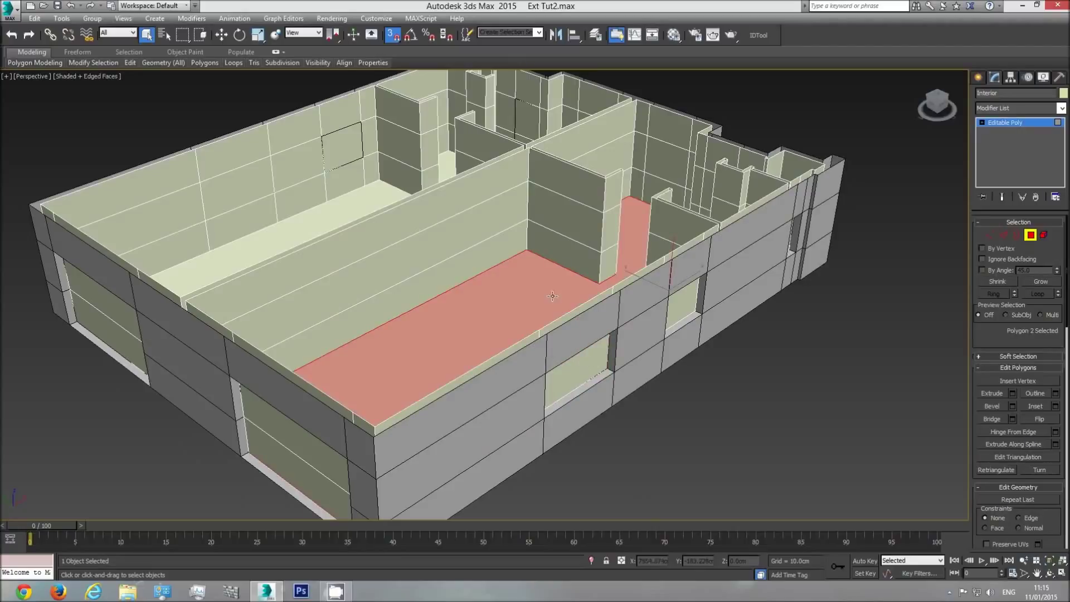
# - Delete the Interior polygons covering the two wide windows and the narrow window on the lower unit's long outer wall
pyautogui.click(585, 365)
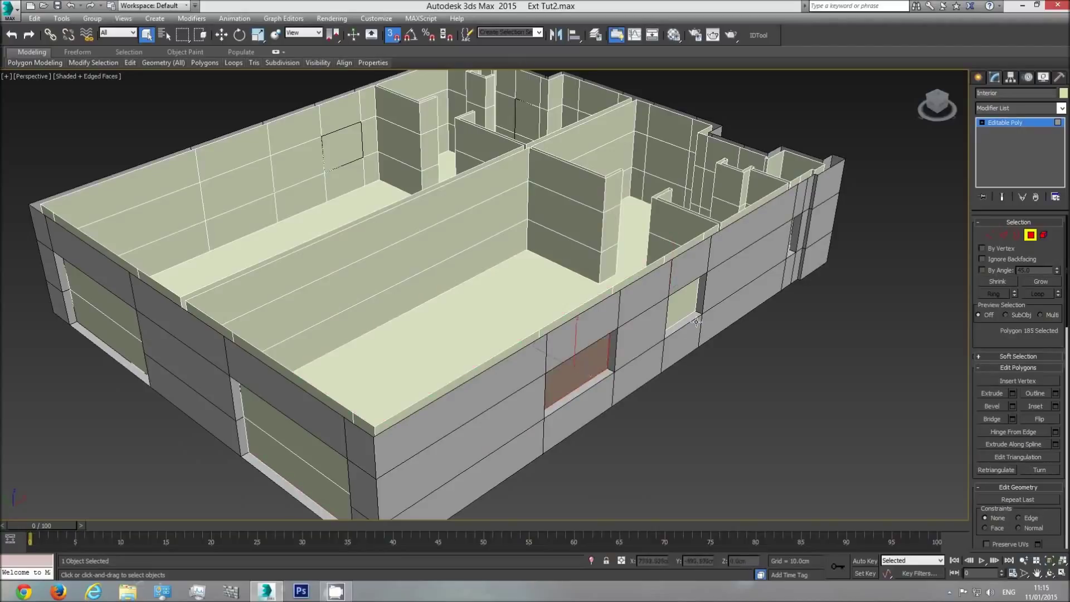
pyautogui.press('Delete')
pyautogui.click(686, 304)
pyautogui.press('Delete')
pyautogui.moveTo(714, 301); pyautogui.dragTo(421, 331, button='middle')
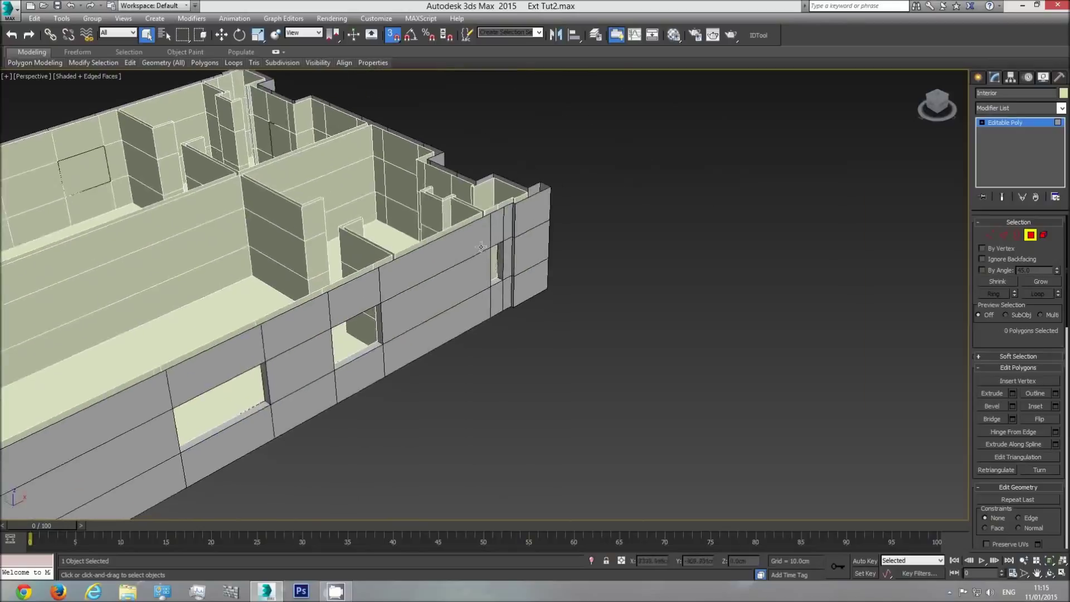
pyautogui.scroll(3, 481, 247)
pyautogui.click(508, 274)
pyautogui.press('Delete')
# - Delete the Interior polygon behind the lower unit's large window on the living-room end wall
pyautogui.scroll(-6, 487, 301)
pyautogui.moveTo(359, 357); pyautogui.dragTo(522, 338, button='middle')
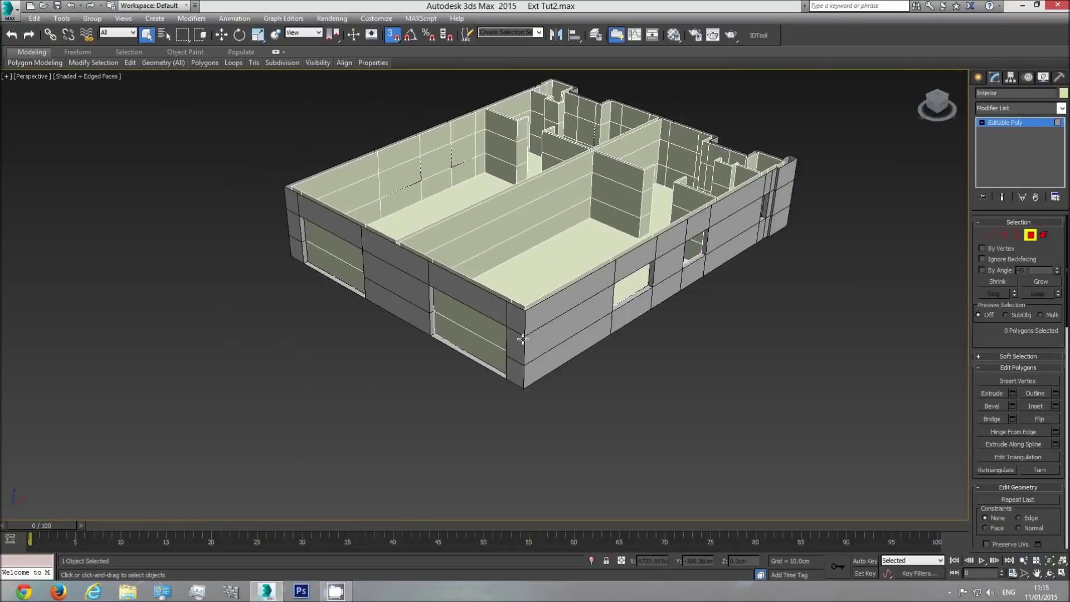
pyautogui.scroll(2, 523, 339)
pyautogui.click(468, 327)
pyautogui.press('Delete')
# - Delete the Interior polygons blocking the two middle windows and the upper unit's door opening on the entrance side
pyautogui.moveTo(602, 236); pyautogui.dragTo(623, 325, button='middle')
pyautogui.click(1050, 573)
pyautogui.moveTo(556, 327); pyautogui.dragTo(241, 333)
pyautogui.rightClick(241, 332)
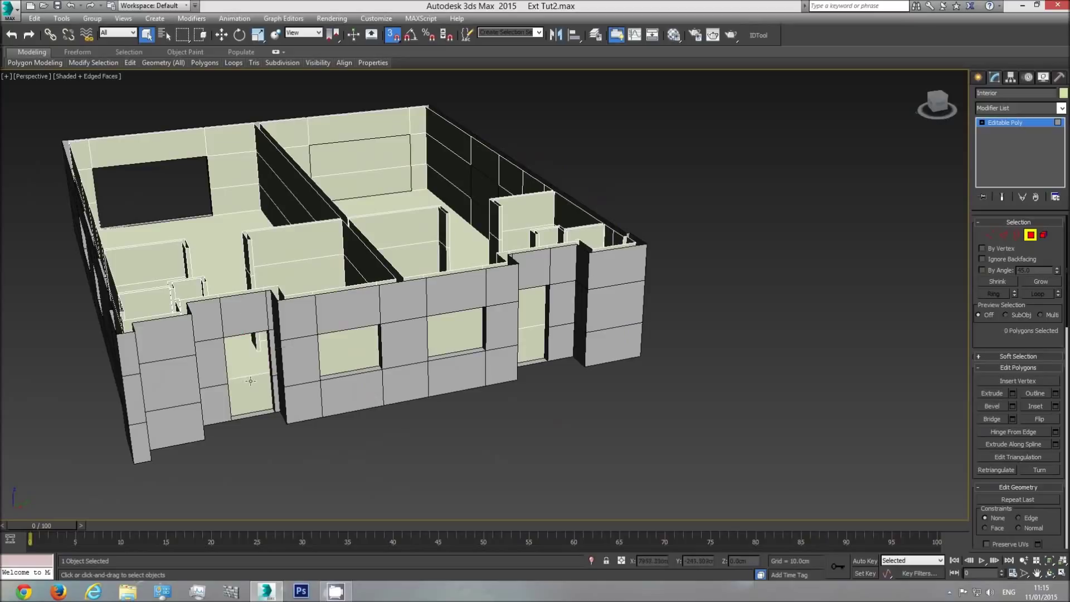
pyautogui.click(356, 350)
pyautogui.press('Delete')
pyautogui.click(454, 328)
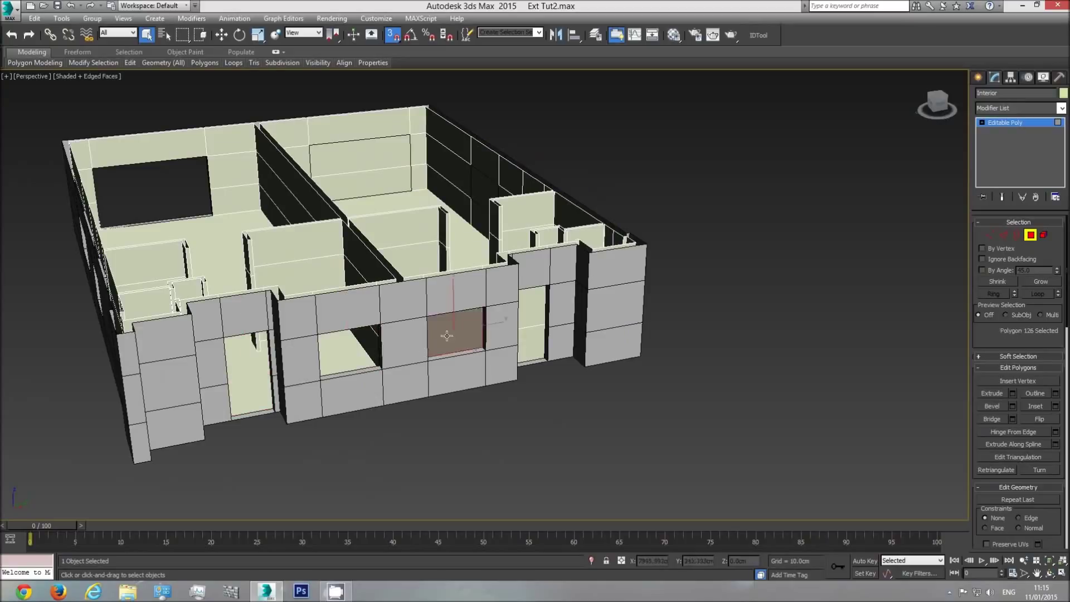
pyautogui.press('Delete')
pyautogui.click(534, 324)
pyautogui.press('Delete')
# - Delete the Interior polygons covering the upper unit's long-wall windows and its large living-room end window
pyautogui.moveTo(654, 374); pyautogui.dragTo(628, 388, button='middle')
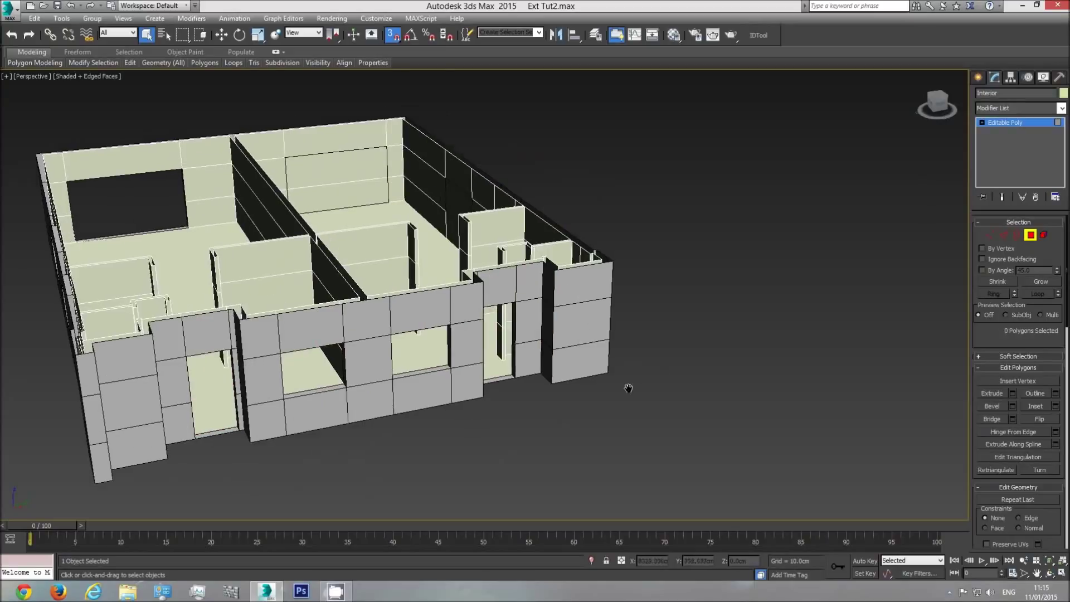
pyautogui.click(1050, 573)
pyautogui.moveTo(494, 296); pyautogui.dragTo(425, 299)
pyautogui.rightClick(281, 388)
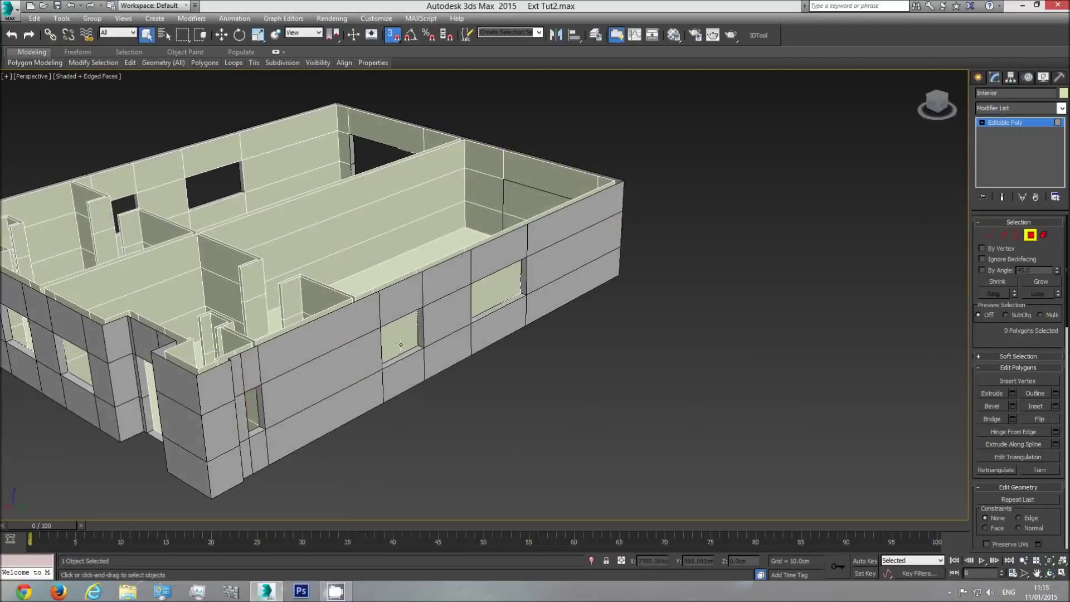
pyautogui.click(495, 292)
pyautogui.press('Delete')
pyautogui.moveTo(581, 290); pyautogui.dragTo(613, 383, button='middle')
pyautogui.click(544, 283)
pyautogui.press('Delete')
pyautogui.scroll(-5, 544, 282)
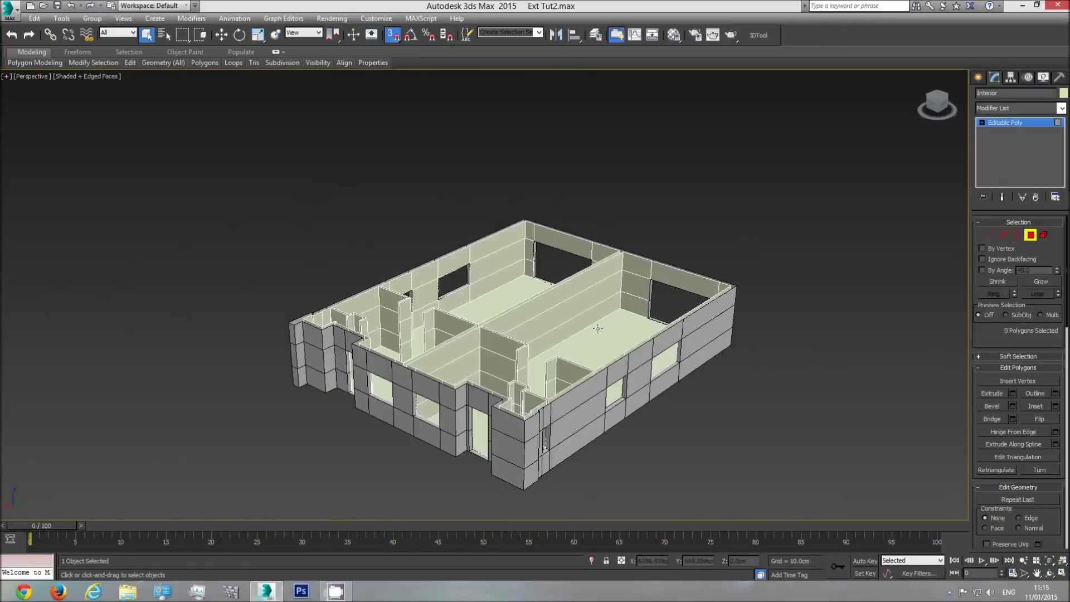
# - Rename the Interior object as Interior lvl1, leave polygon editing and check the exterior walls' name
pyautogui.click(1054, 575)
pyautogui.moveTo(501, 314); pyautogui.dragTo(566, 323)
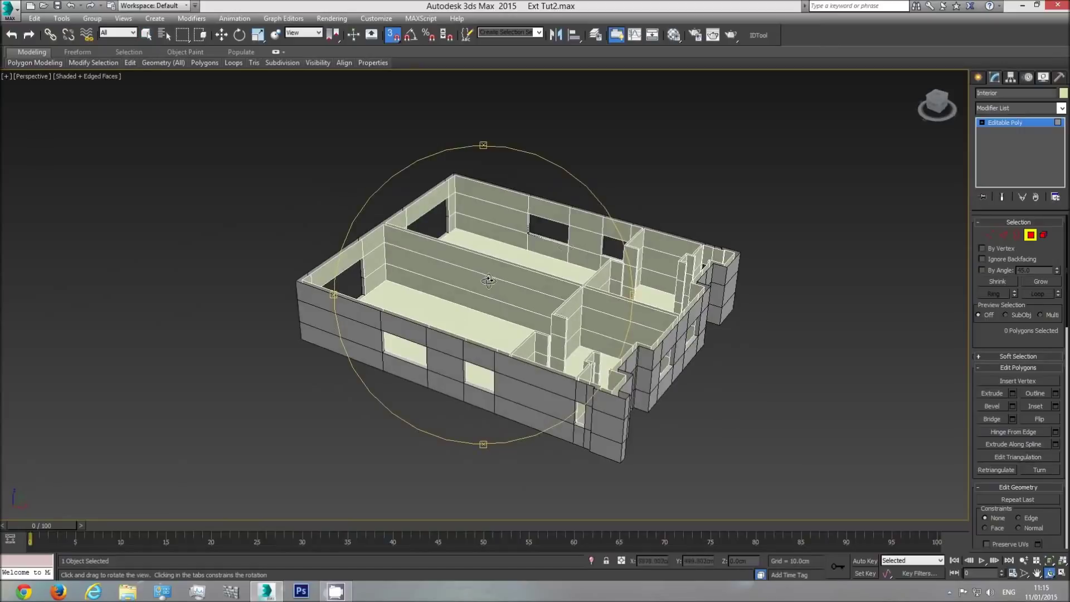
pyautogui.rightClick(511, 369)
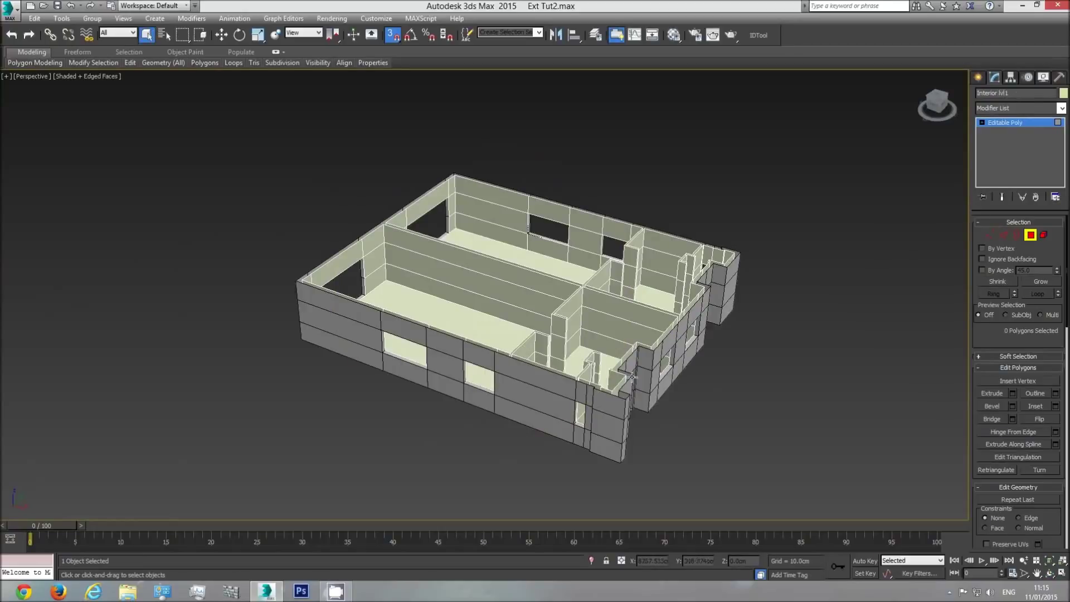
pyautogui.rightClick(547, 360)
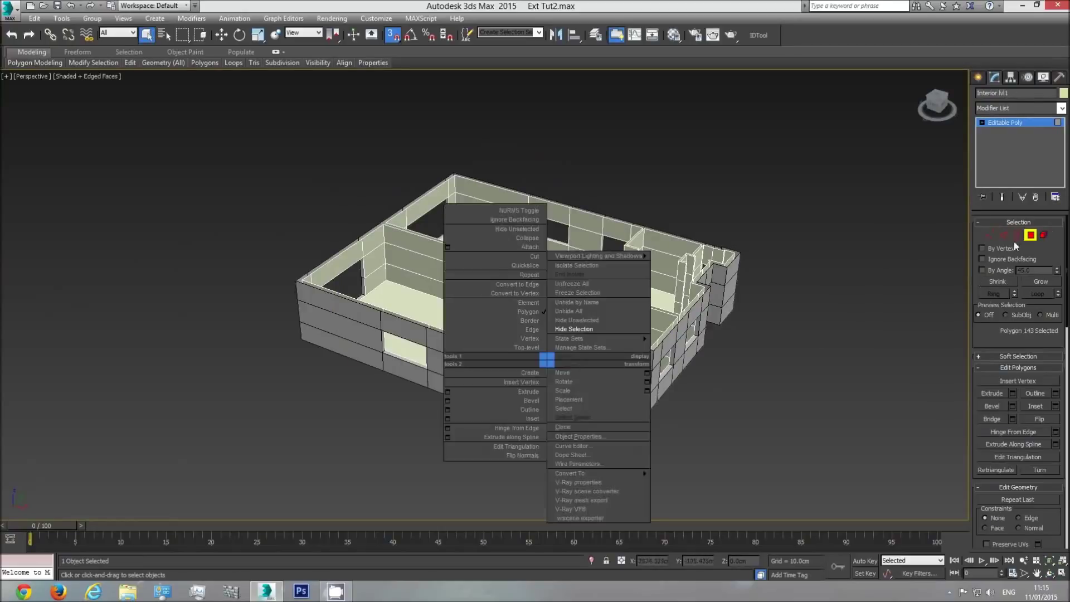
pyautogui.click(876, 296)
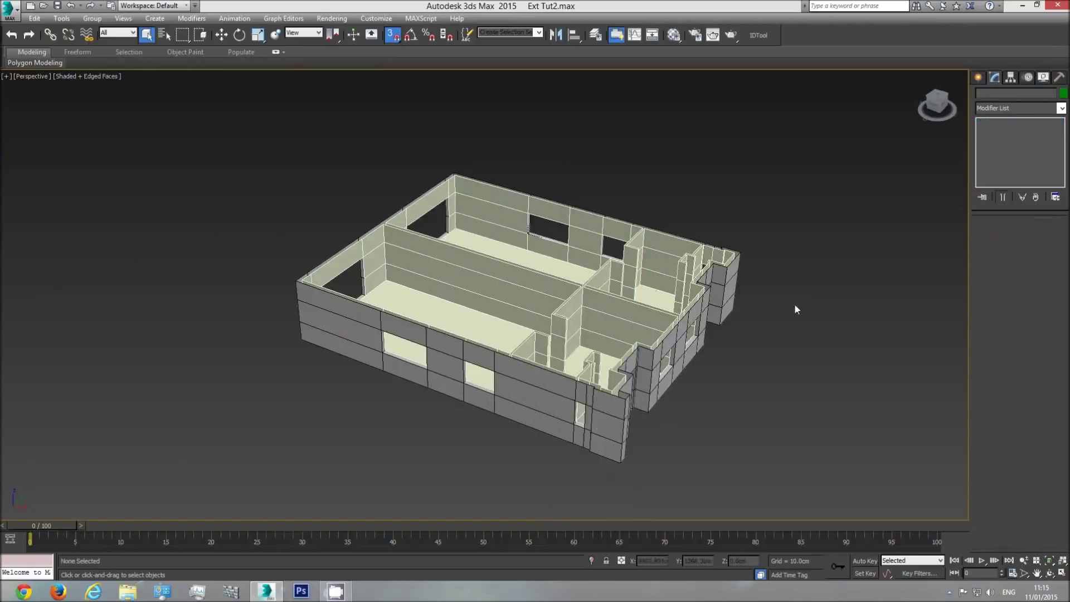
pyautogui.click(530, 407)
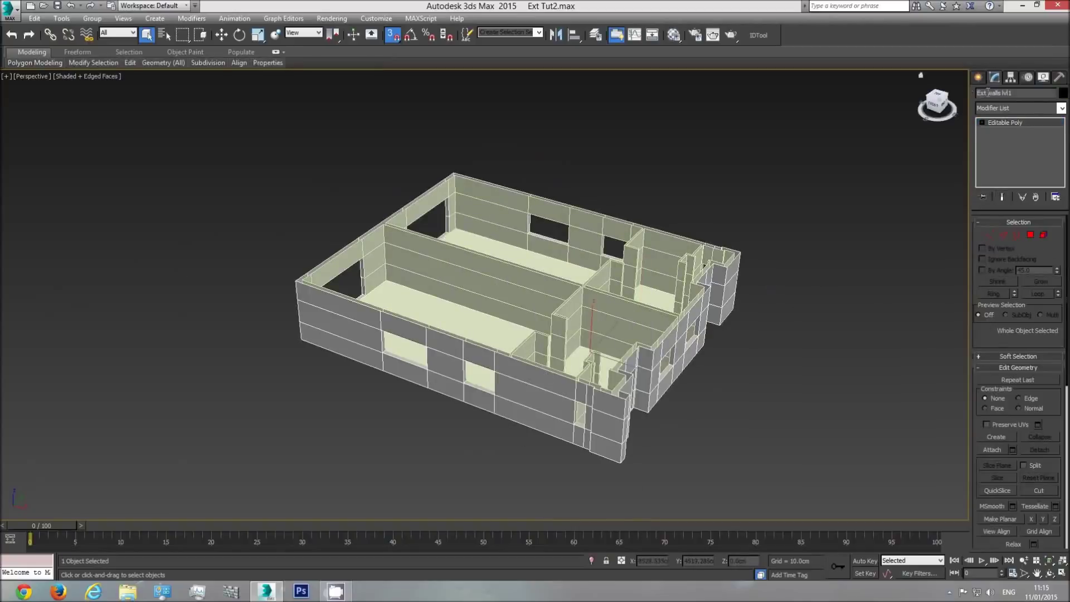
pyautogui.click(538, 302)
pyautogui.click(802, 436)
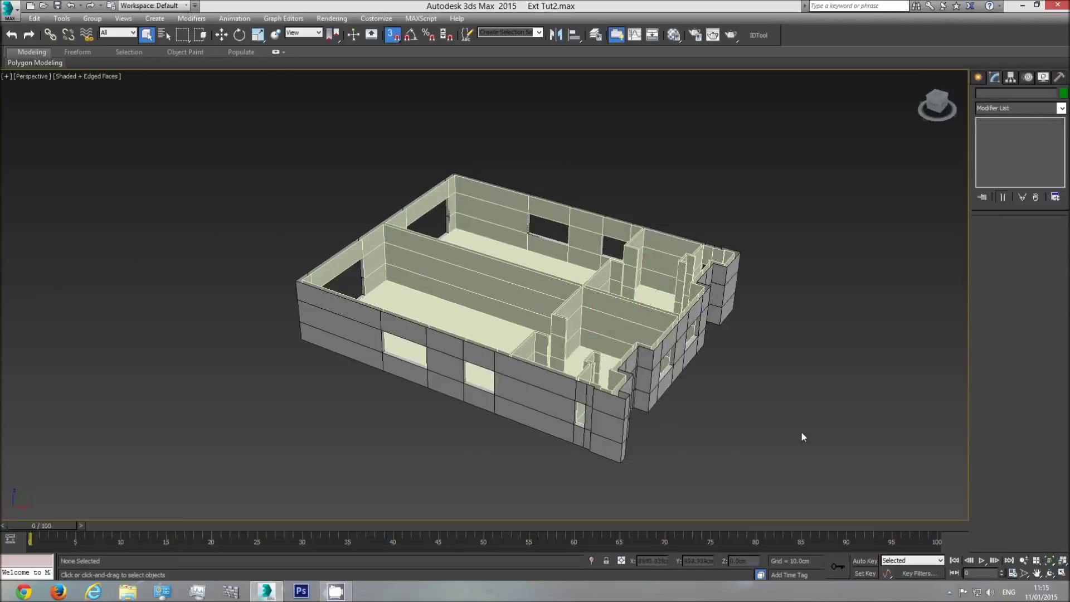
# - Unhide all objects so the plan is shown with the walls
pyautogui.rightClick(782, 347)
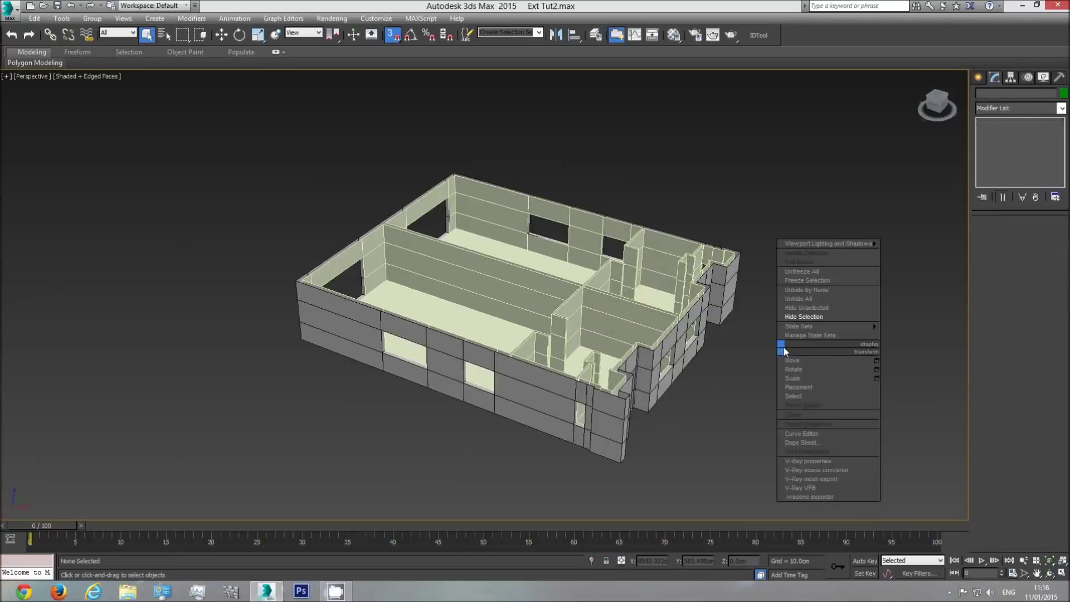
pyautogui.click(800, 299)
pyautogui.click(1049, 573)
pyautogui.moveTo(463, 285); pyautogui.dragTo(514, 286)
pyautogui.rightClick(515, 286)
# - Give the Interior lvl1 object a black wire colour and assign it the grey material
pyautogui.click(556, 261)
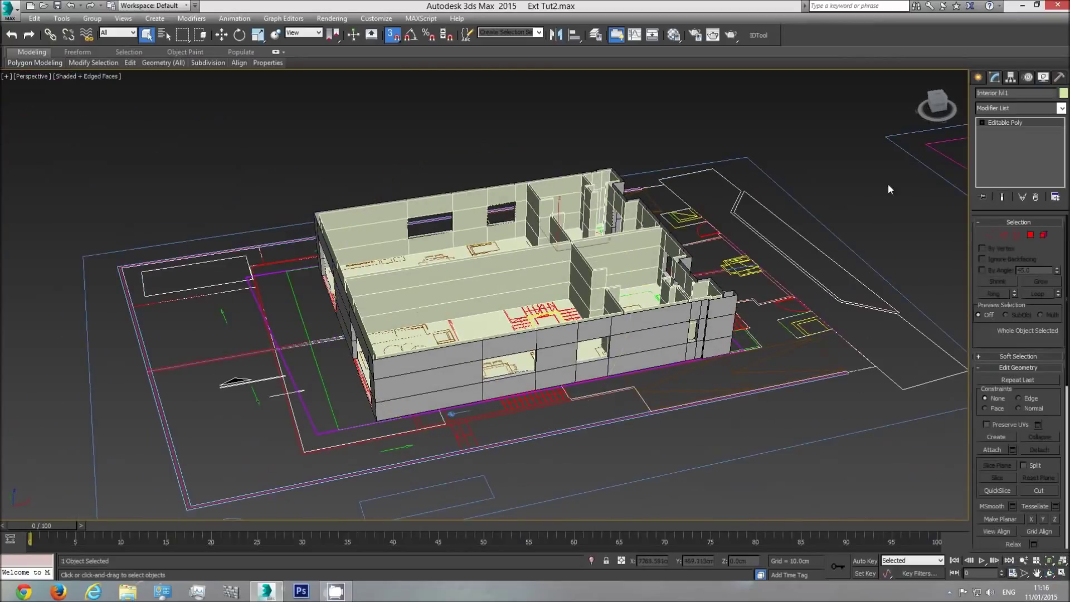
pyautogui.click(1064, 93)
pyautogui.click(817, 311)
pyautogui.click(790, 345)
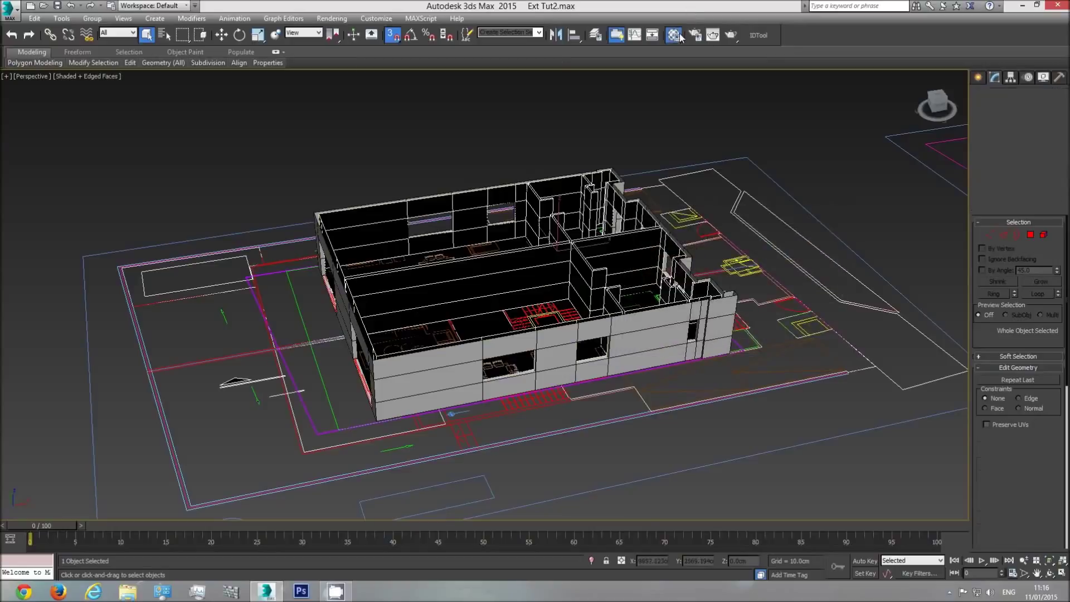
pyautogui.click(674, 34)
pyautogui.click(400, 223)
pyautogui.click(557, 64)
pyautogui.click(623, 131)
# - Examine the building elevation drawing's floor-level marks between the two storeys in the top view
pyautogui.moveTo(506, 308); pyautogui.dragTo(650, 299, button='middle')
pyautogui.scroll(3, 650, 299)
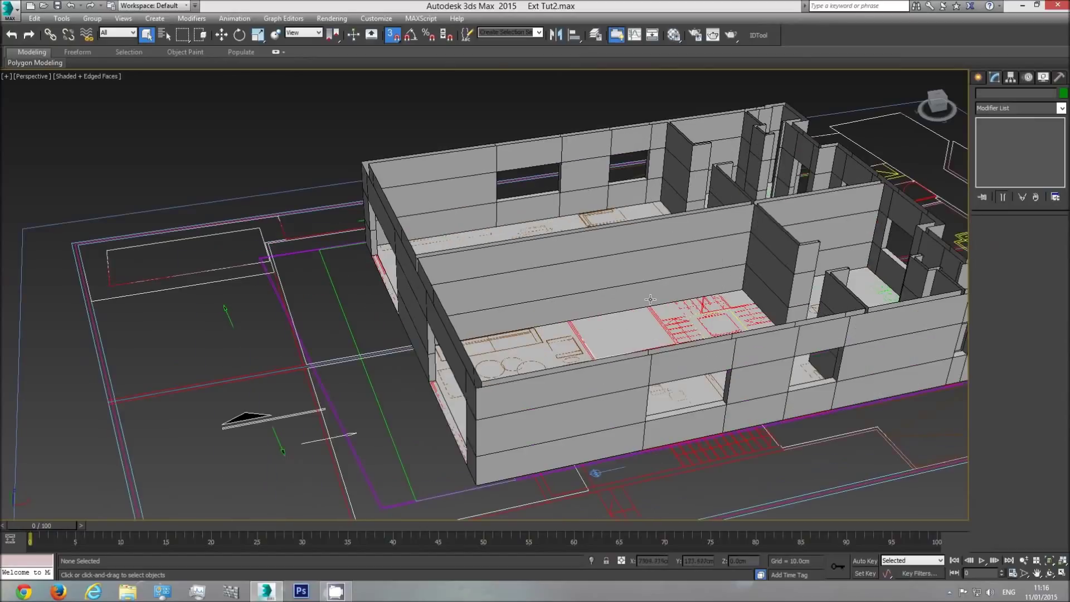
pyautogui.scroll(-5, 649, 299)
pyautogui.press('t')
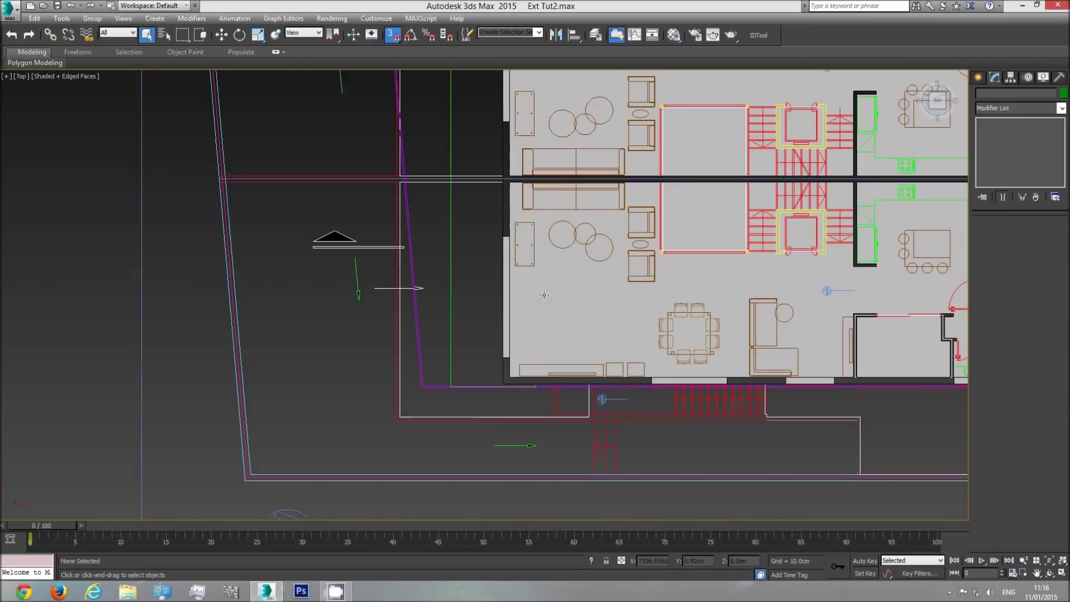
pyautogui.scroll(-5, 542, 323)
pyautogui.moveTo(363, 329); pyautogui.dragTo(454, 342, button='middle')
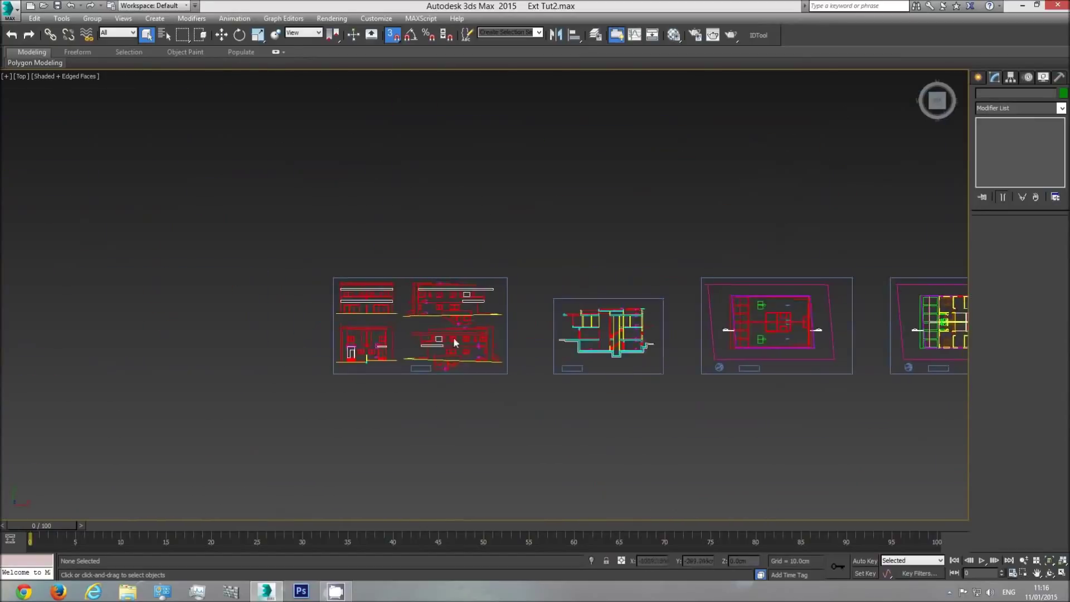
pyautogui.scroll(3, 478, 353)
pyautogui.scroll(4, 540, 362)
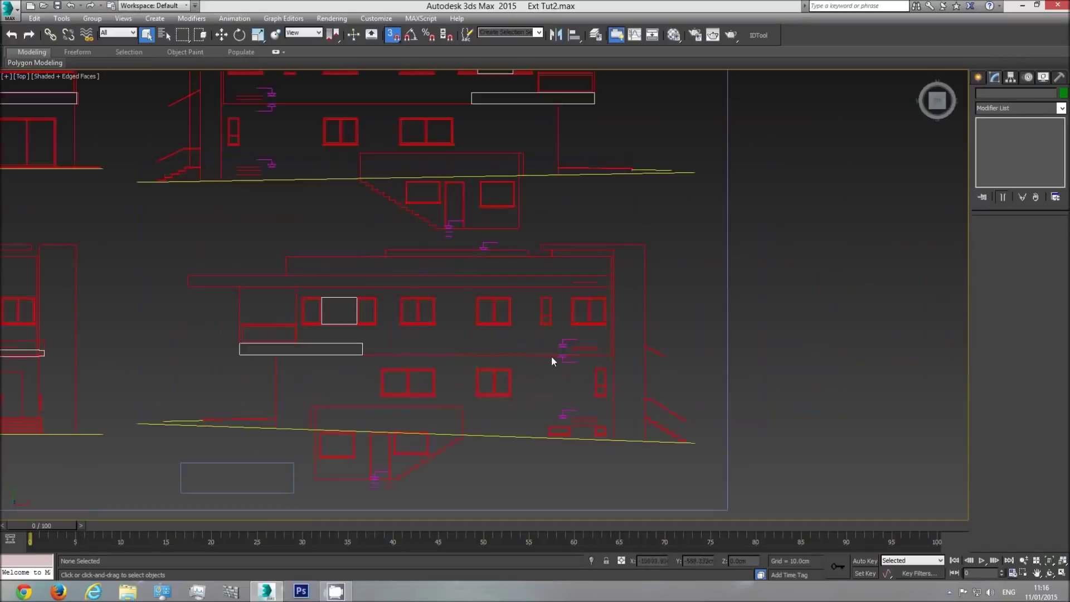
pyautogui.moveTo(590, 360); pyautogui.dragTo(553, 353, button='middle')
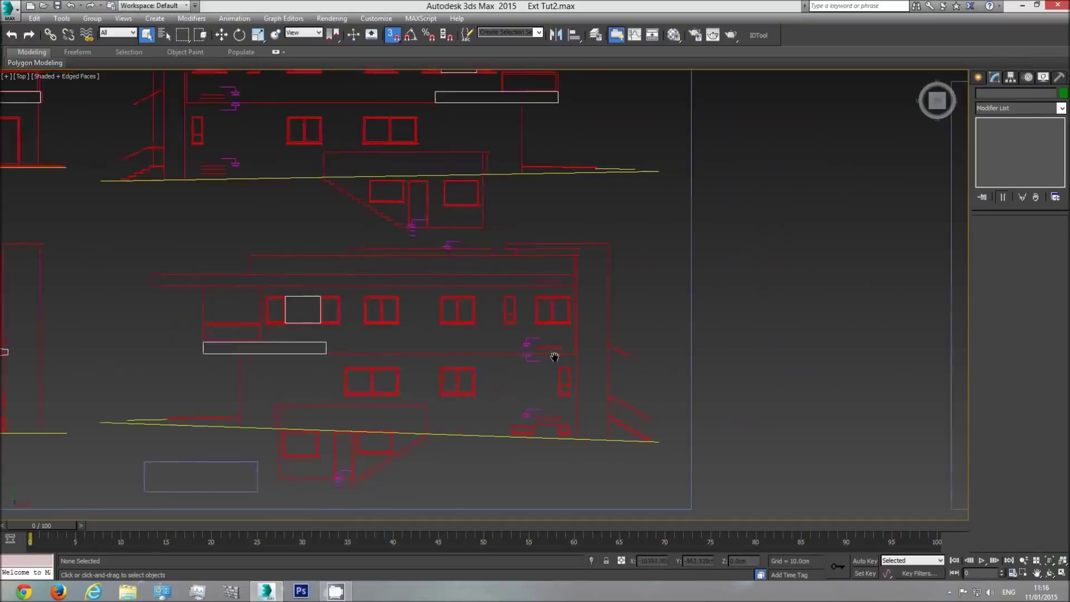
pyautogui.scroll(4, 547, 350)
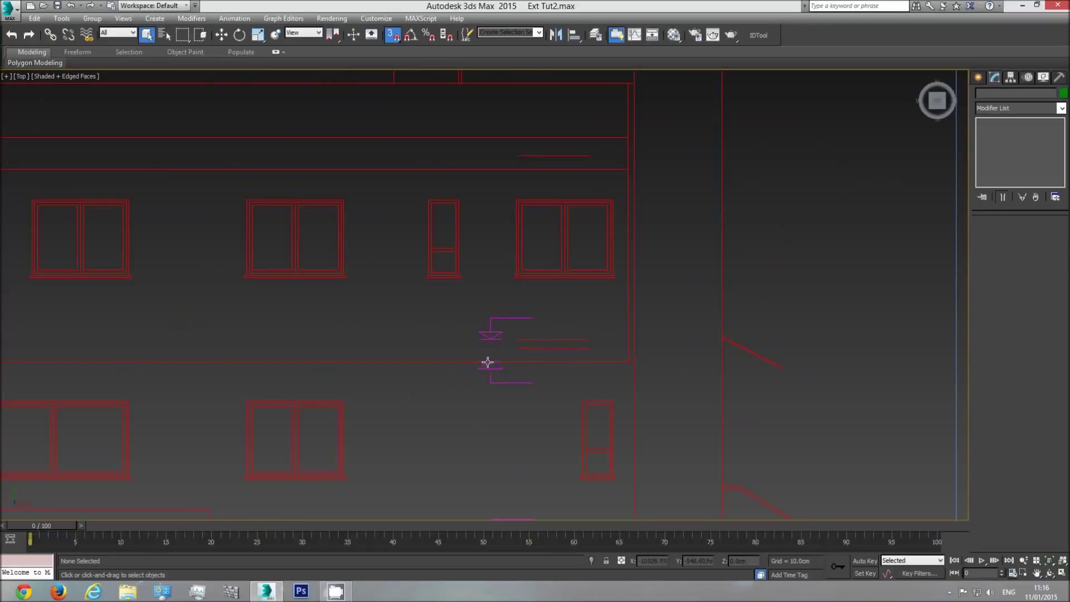
# - Measure the slab thickness between the elevation's two floor-level marks with a snapped temporary box, and remove the box
pyautogui.click(979, 80)
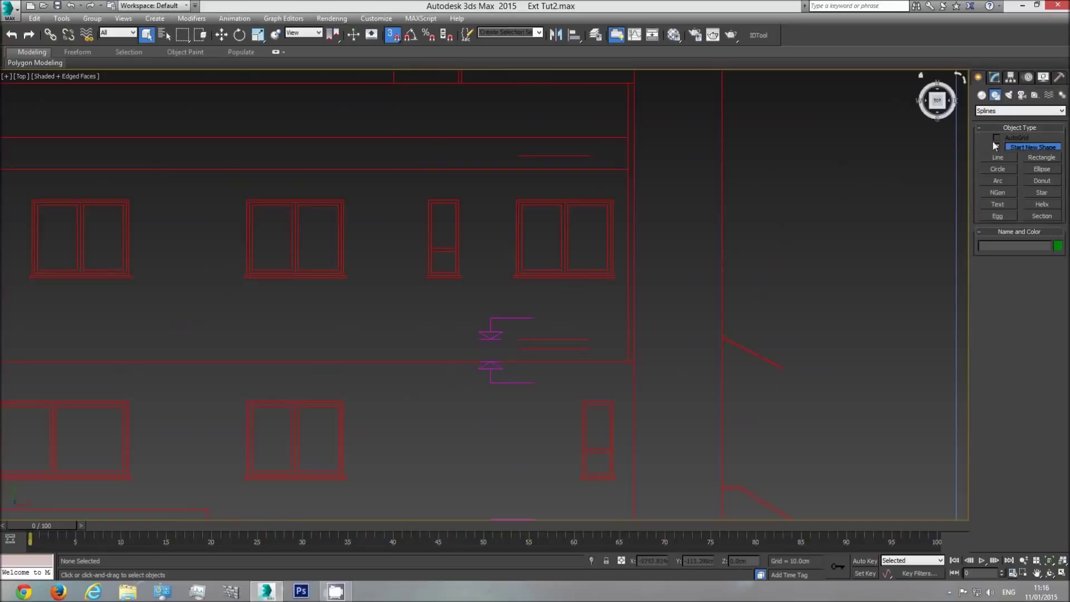
pyautogui.click(982, 95)
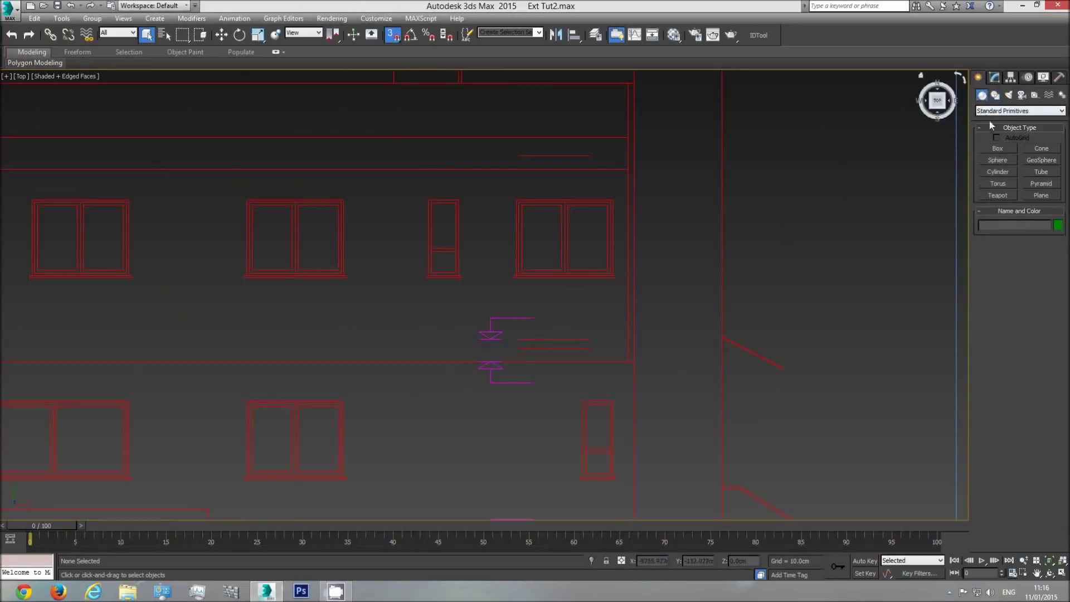
pyautogui.click(998, 148)
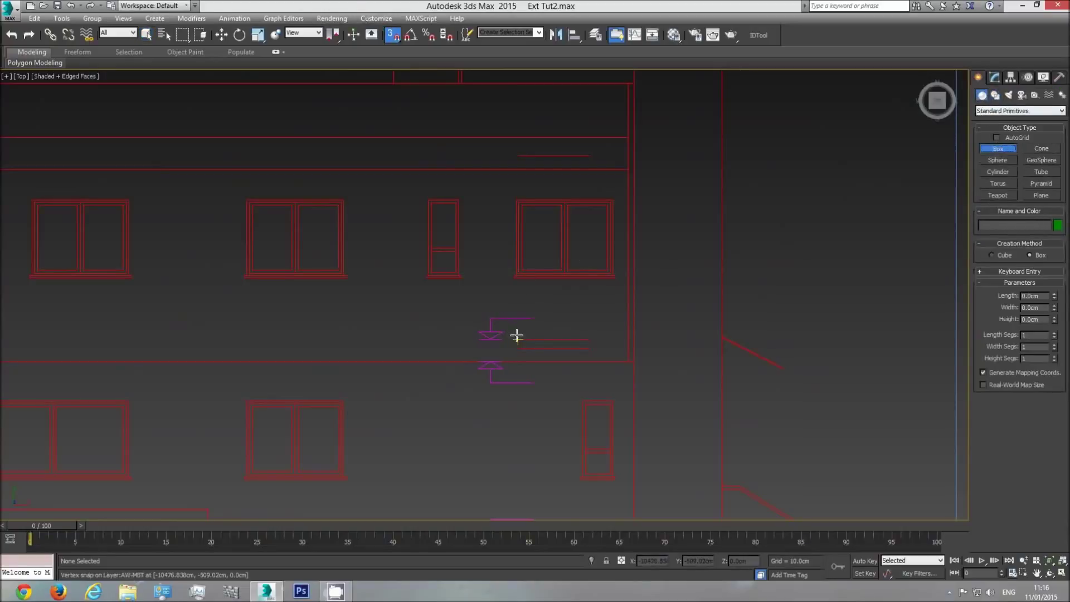
pyautogui.moveTo(517, 336); pyautogui.dragTo(501, 362)
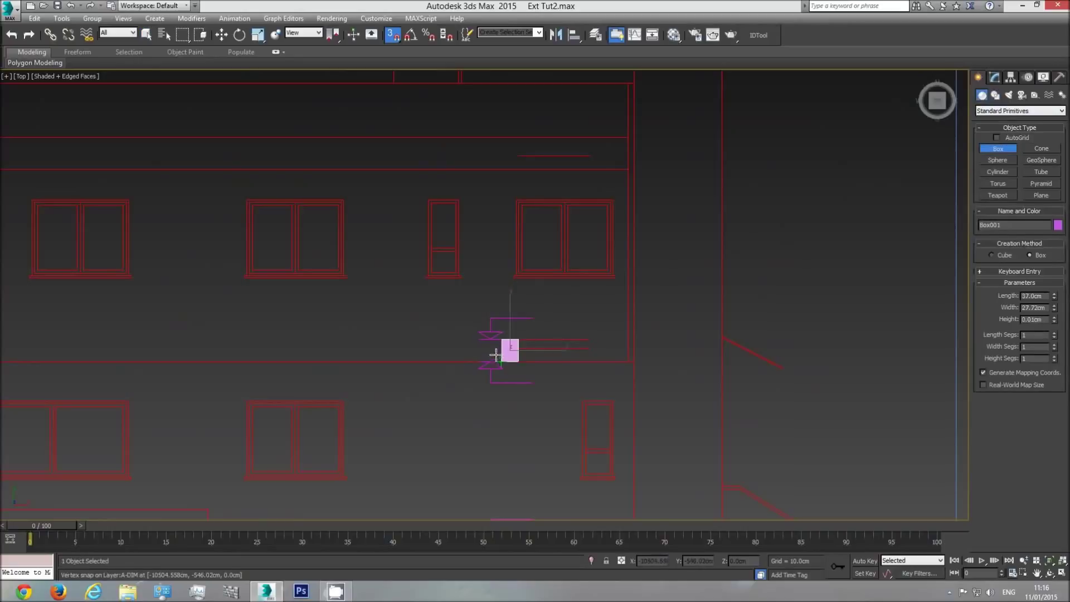
pyautogui.moveTo(1054, 298); pyautogui.dragTo(1059, 295)
pyautogui.hotkey('ctrl', 'z')
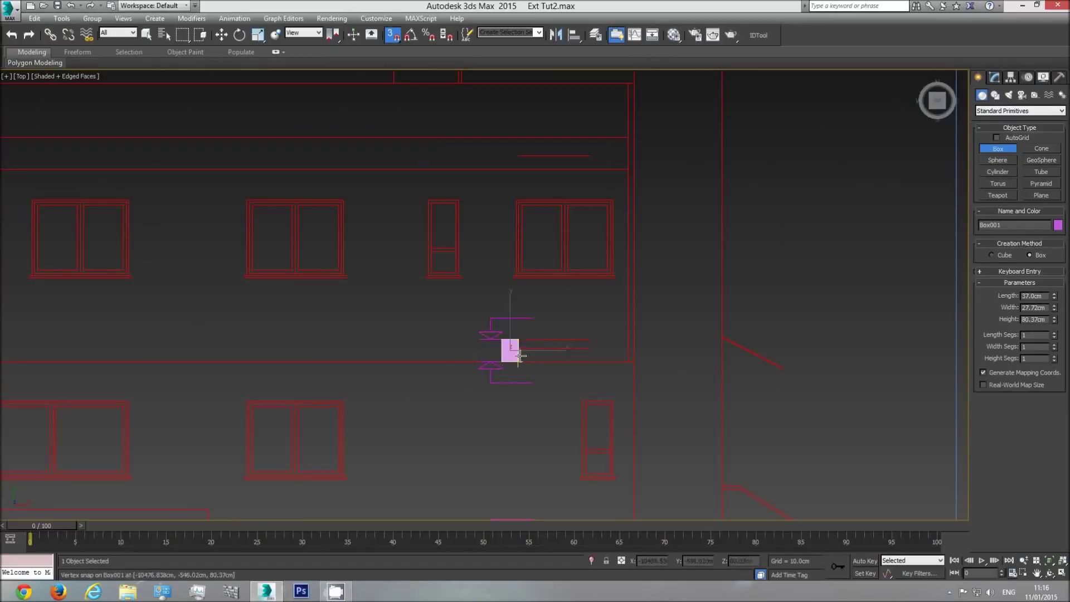
pyautogui.rightClick(534, 348)
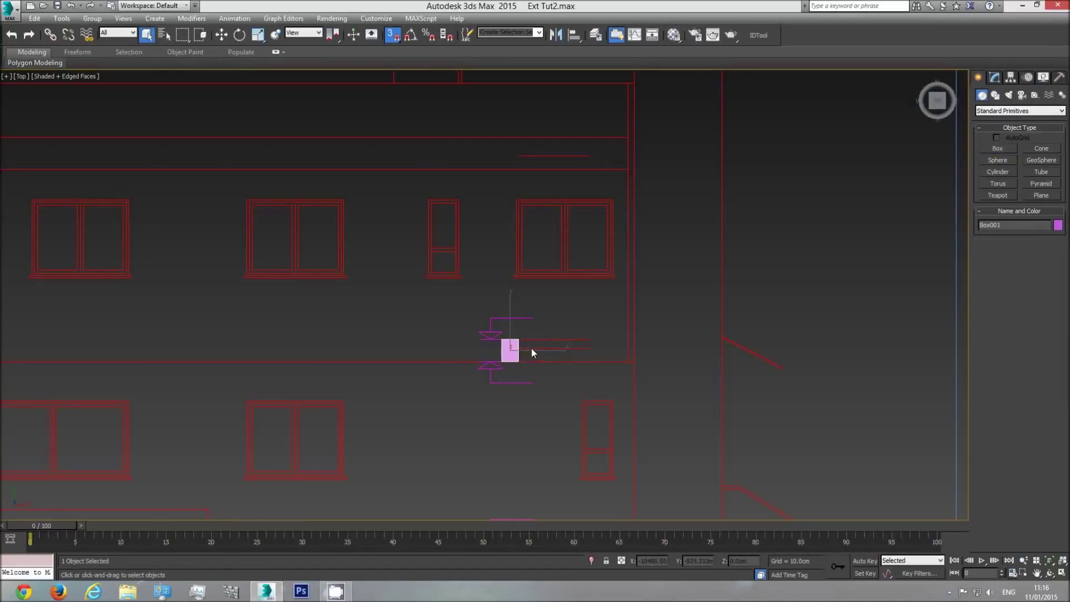
pyautogui.click(544, 345)
# - Create a guide box above the walls in the wireframe front view, about 20 cm wide, with its length set to 37 cm
pyautogui.press('f')
pyautogui.scroll(-6, 584, 339)
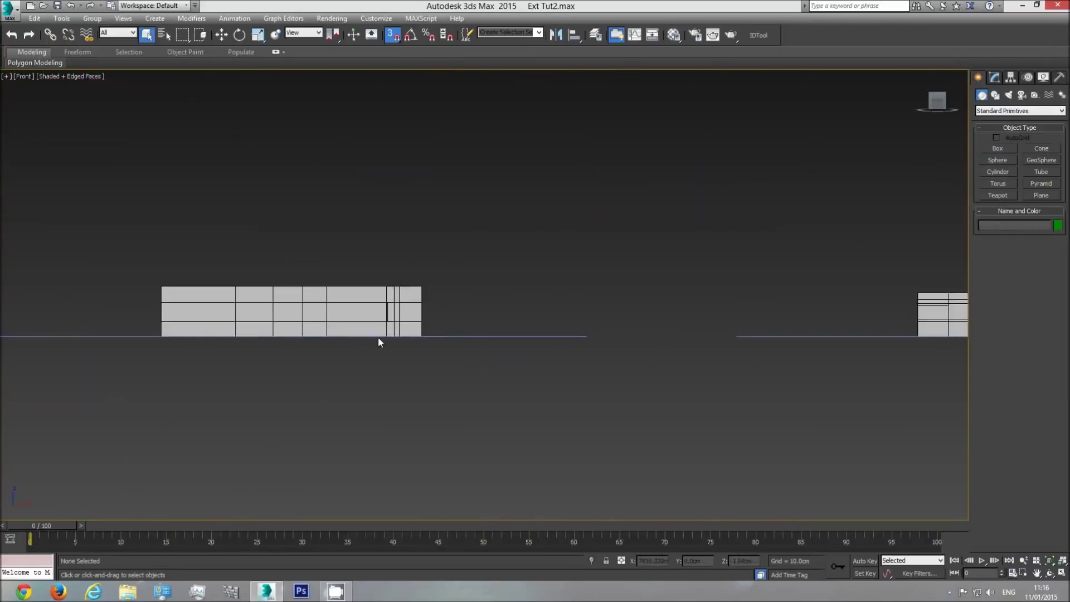
pyautogui.scroll(4, 524, 327)
pyautogui.scroll(3, 524, 327)
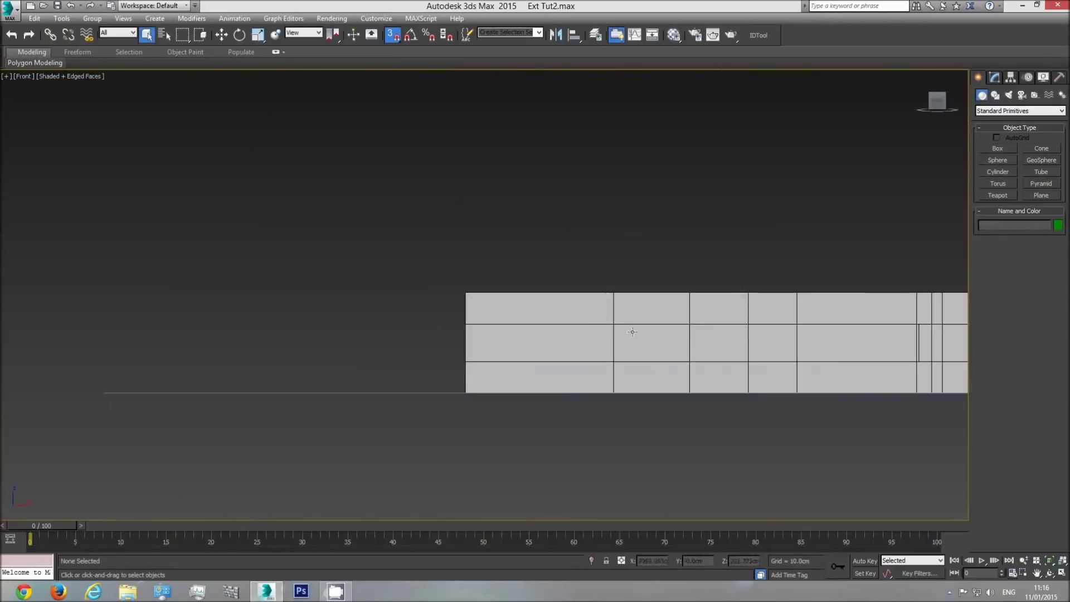
pyautogui.moveTo(613, 335); pyautogui.dragTo(592, 334, button='middle')
pyautogui.press('F3')
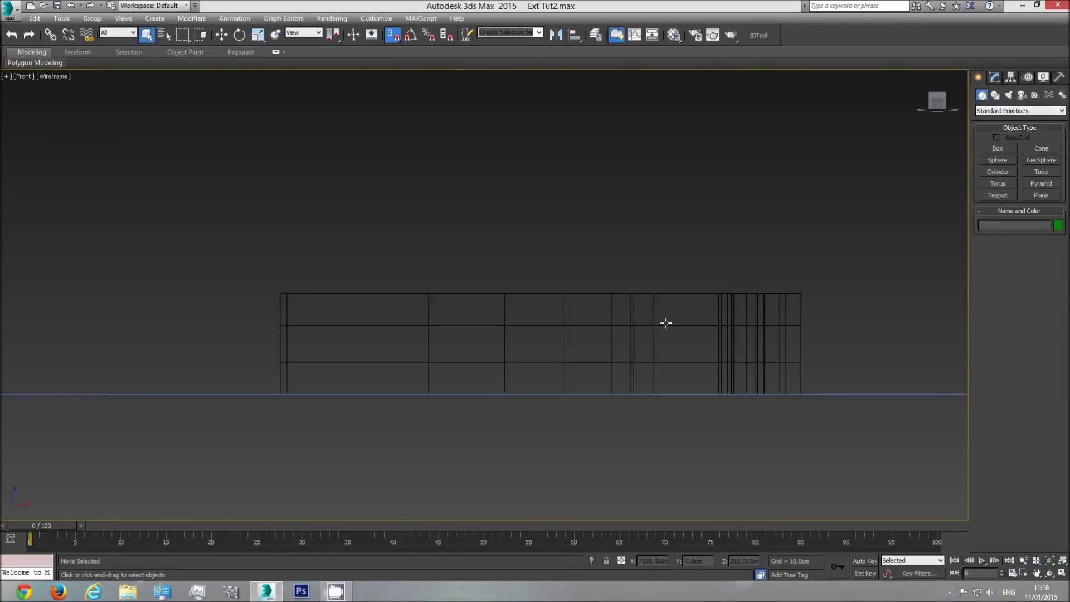
pyautogui.click(1010, 147)
pyautogui.moveTo(744, 235); pyautogui.dragTo(750, 257)
pyautogui.click(750, 201)
pyautogui.doubleClick(1047, 296)
pyautogui.write('35')
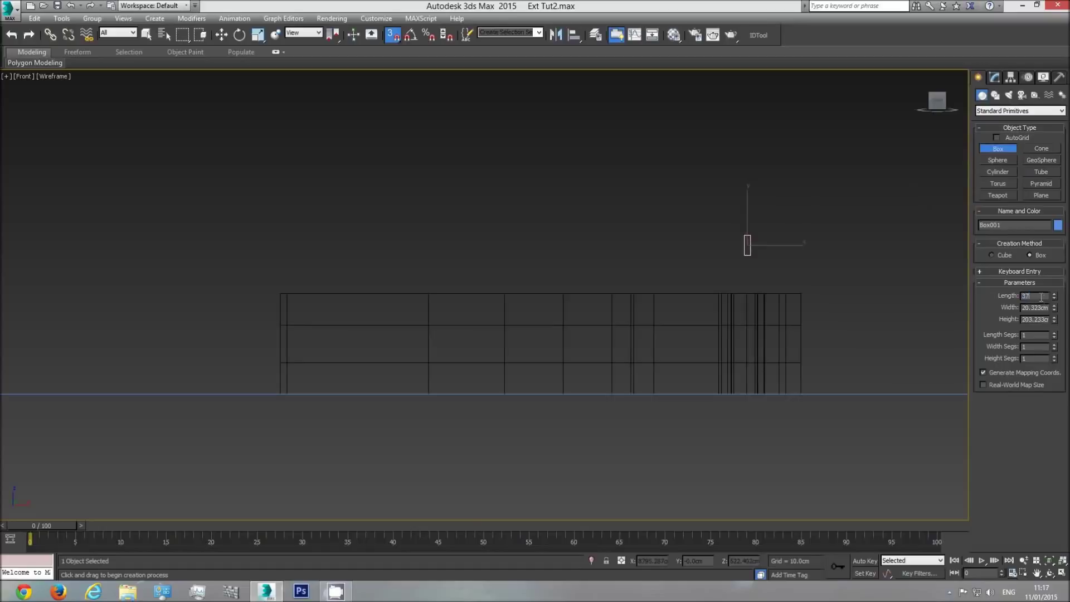
# - Move the guide box down so its top edge snaps to the top of the first-level walls
pyautogui.click(221, 35)
pyautogui.moveTo(786, 295); pyautogui.dragTo(596, 294, button='middle')
pyautogui.scroll(3, 597, 294)
pyautogui.moveTo(628, 164); pyautogui.dragTo(539, 289)
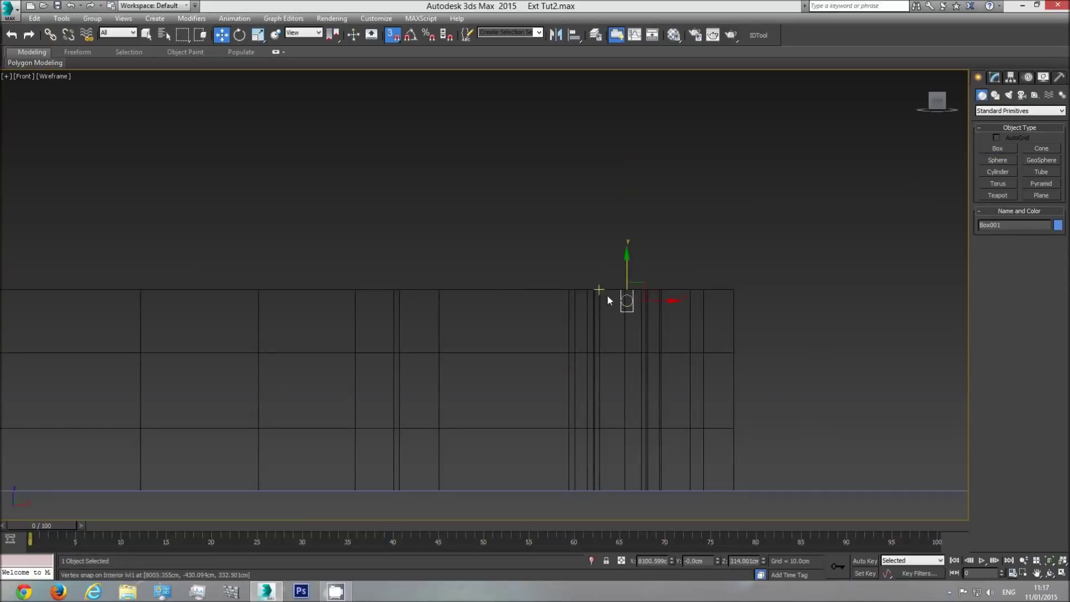
# - Lower all top vertices of Interior lvl1 to the guide box's bottom edge with snapping, and leave vertex editing
pyautogui.click(574, 307)
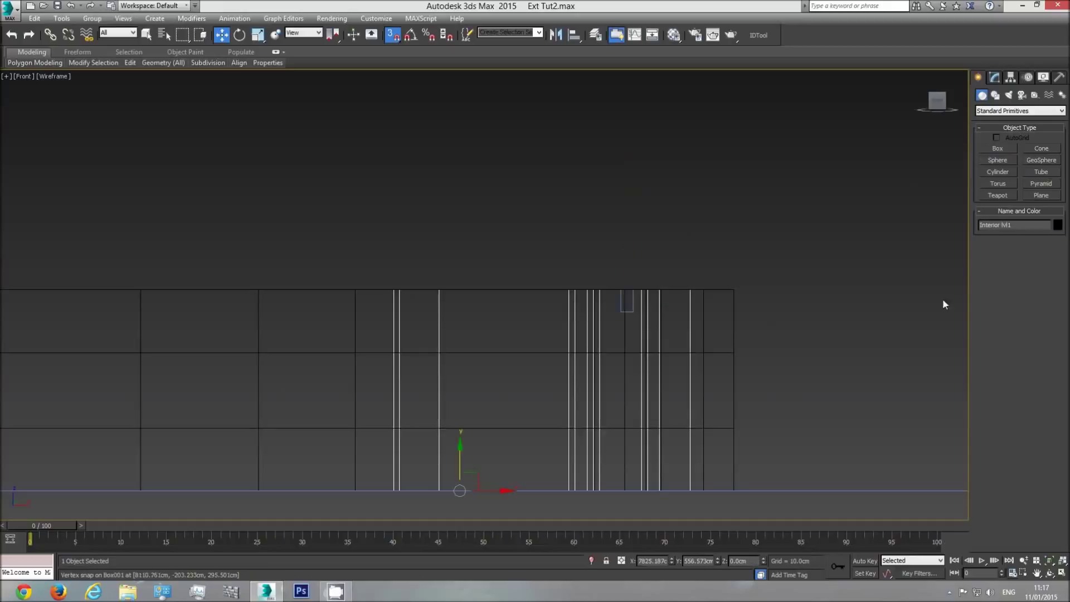
pyautogui.click(702, 306)
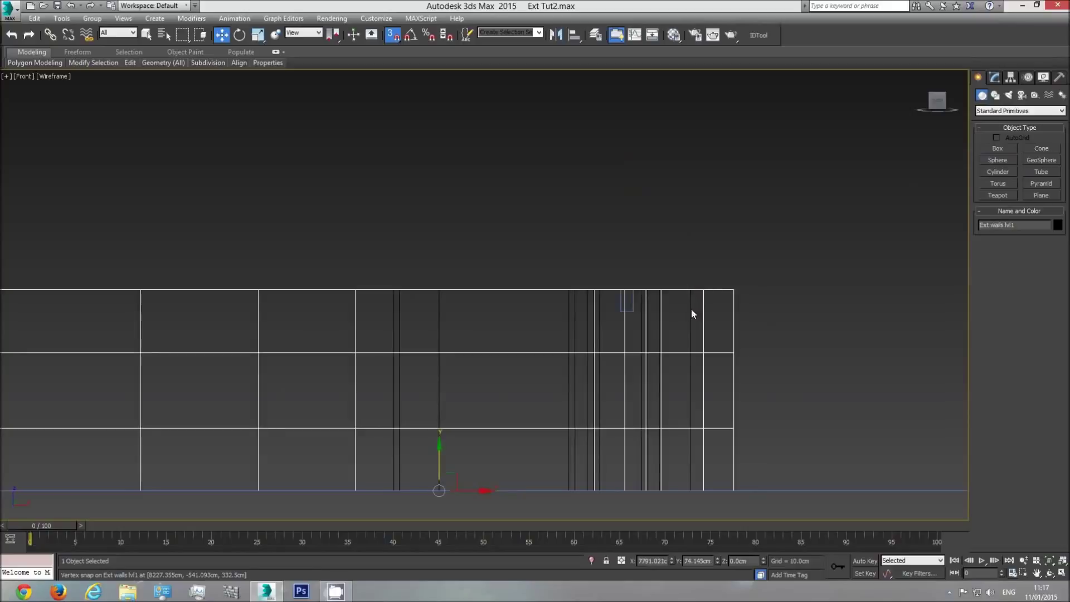
pyautogui.click(689, 309)
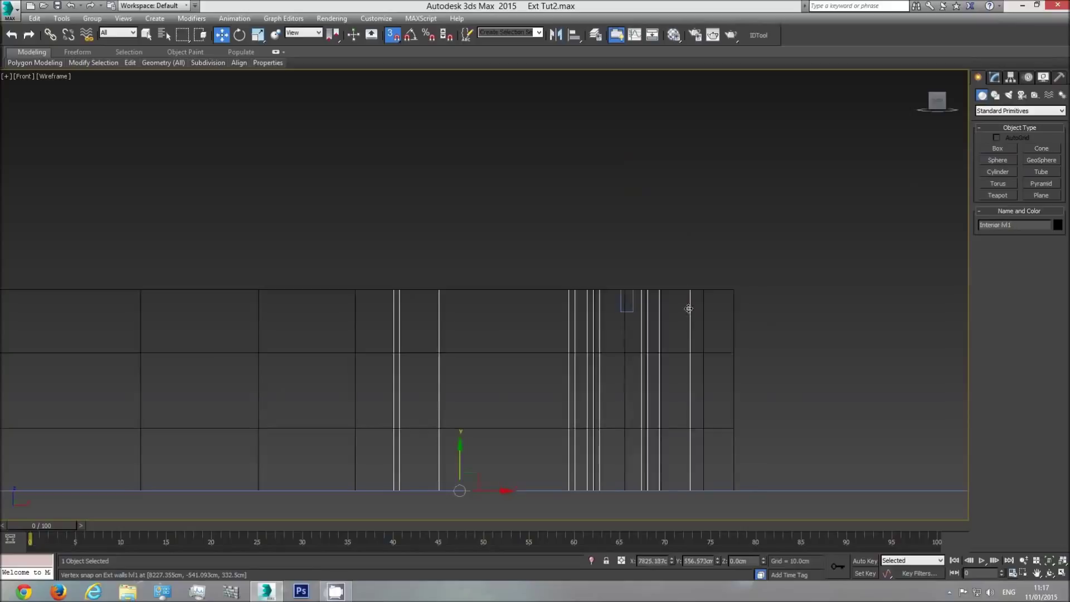
pyautogui.click(995, 79)
pyautogui.click(990, 234)
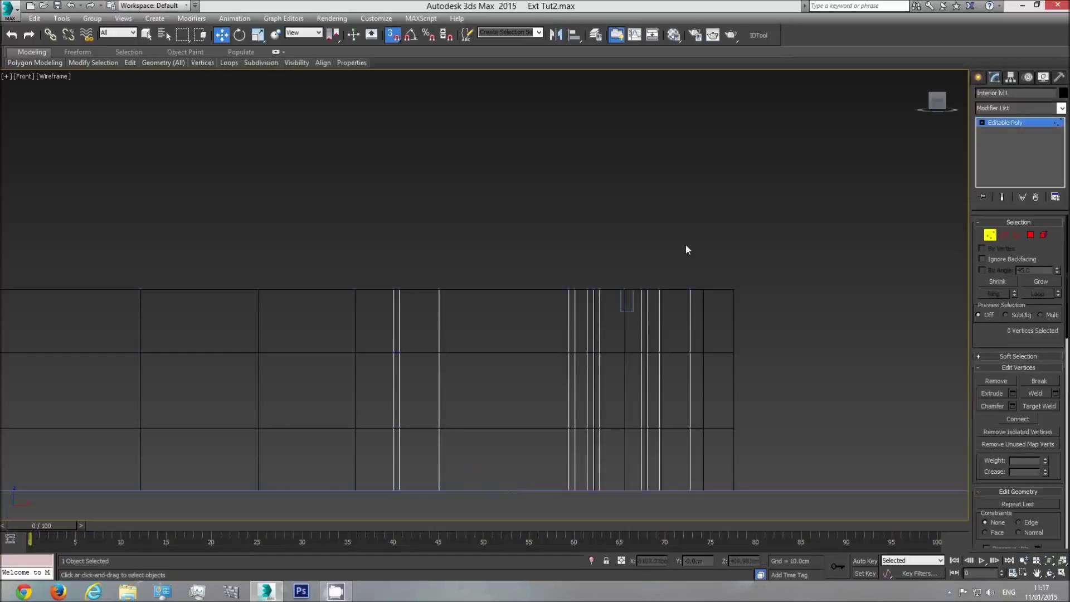
pyautogui.scroll(-4, 860, 265)
pyautogui.moveTo(351, 289); pyautogui.dragTo(351, 288)
pyautogui.moveTo(770, 286); pyautogui.dragTo(620, 283, button='middle')
pyautogui.scroll(3, 619, 284)
pyautogui.moveTo(524, 249); pyautogui.dragTo(696, 303)
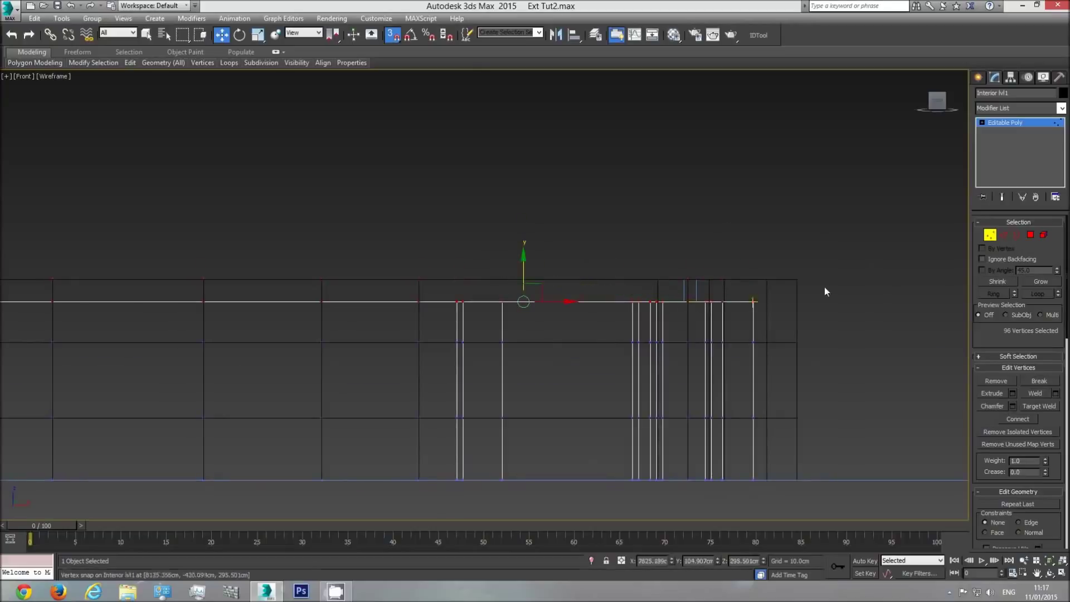
pyautogui.click(1029, 121)
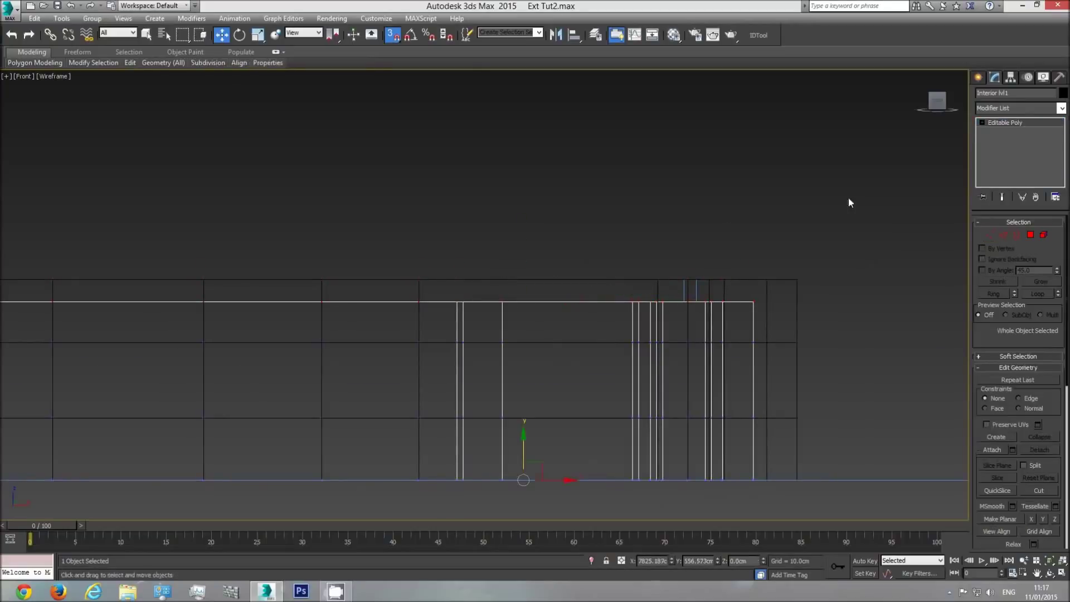
# - Delete the guide box and return to the shaded perspective view above the interior walls
pyautogui.click(697, 290)
pyautogui.press('Delete')
pyautogui.press('p')
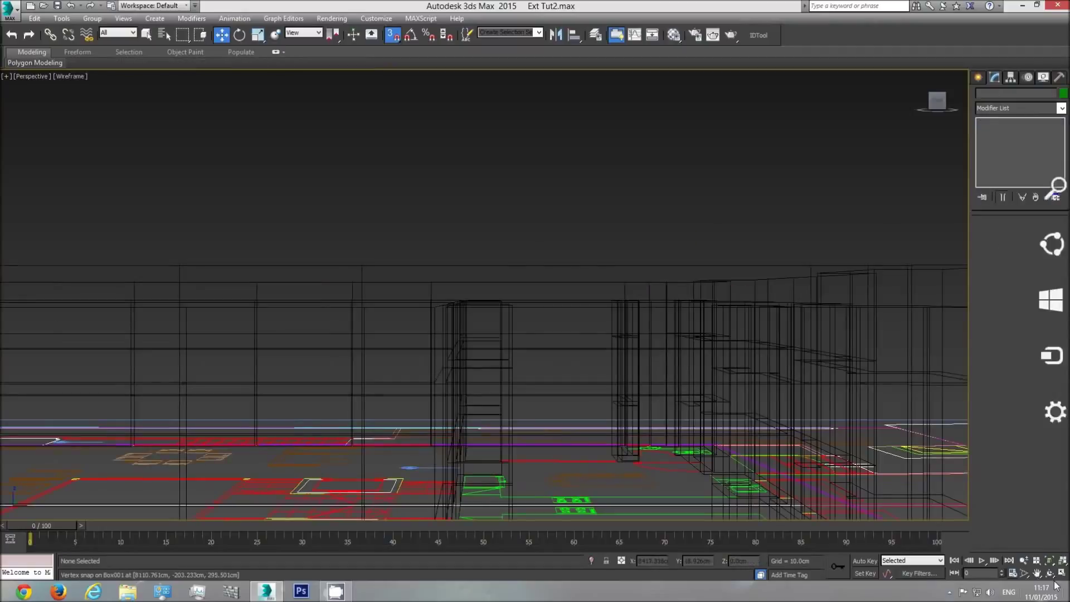
pyautogui.click(1050, 573)
pyautogui.press('F3')
pyautogui.moveTo(503, 322); pyautogui.dragTo(494, 333)
pyautogui.scroll(-1, 495, 334)
pyautogui.scroll(3, 529, 312)
pyautogui.rightClick(588, 238)
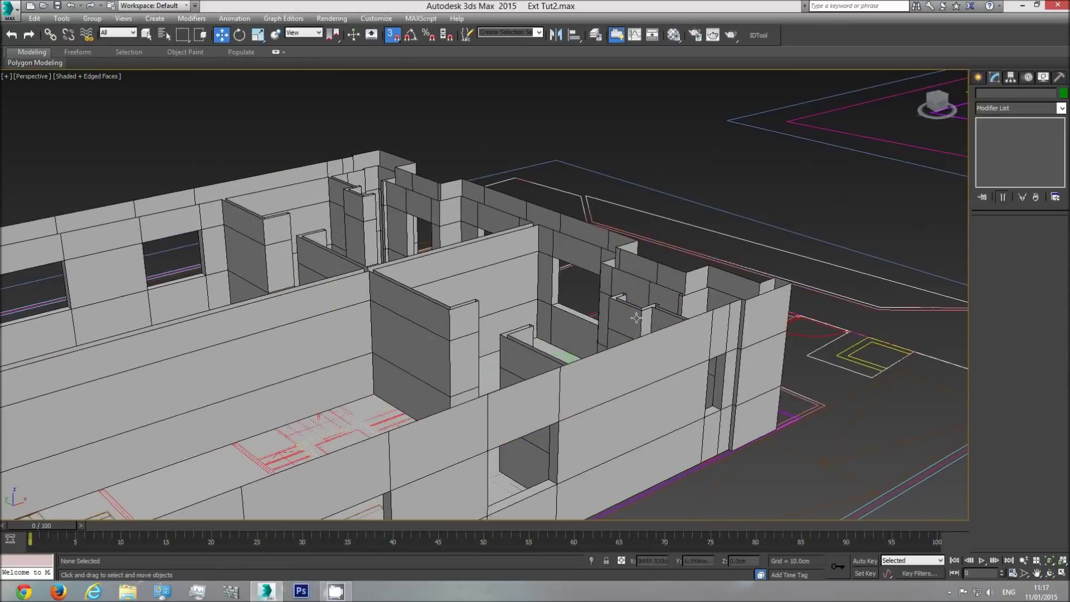
# - Cap the open top borders of Interior lvl1 to close the rooms with a ceiling
pyautogui.click(508, 261)
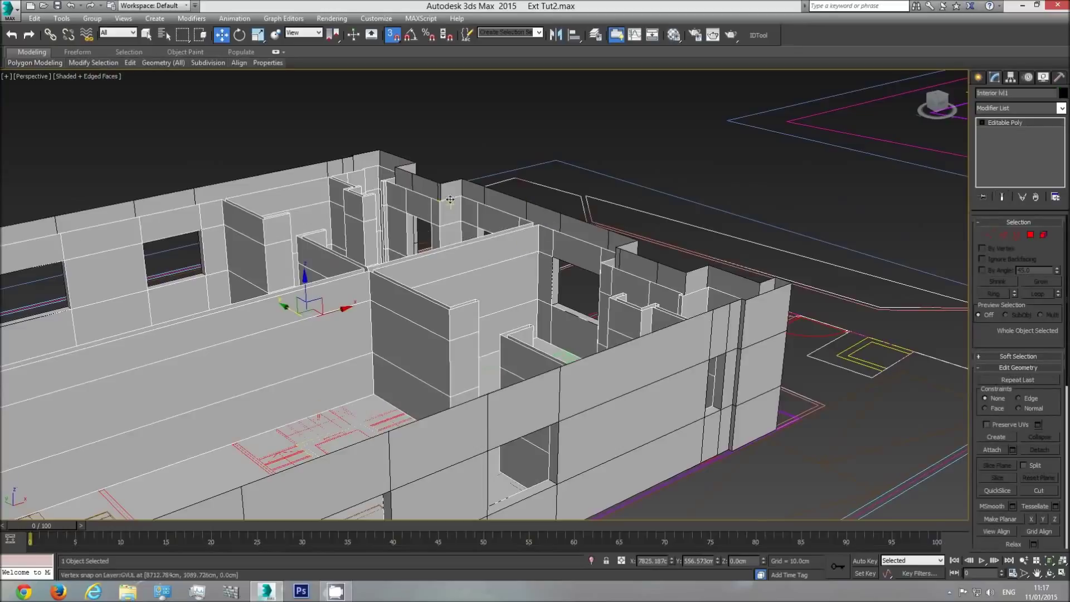
pyautogui.press('q')
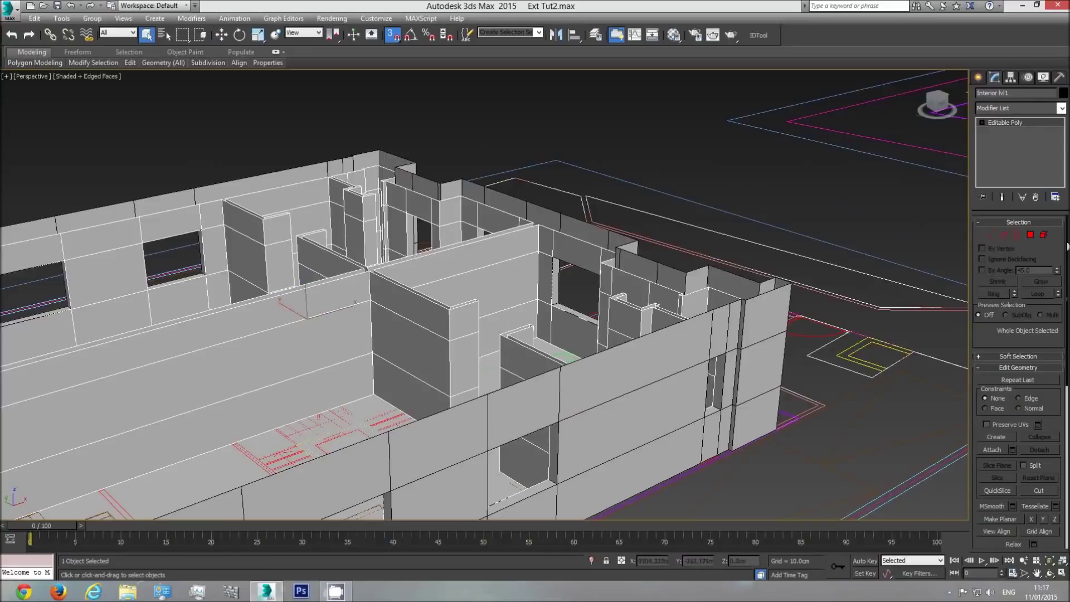
pyautogui.click(1017, 235)
pyautogui.click(645, 281)
pyautogui.keyDown('ctrl'); pyautogui.click(496, 211); pyautogui.keyUp('ctrl')
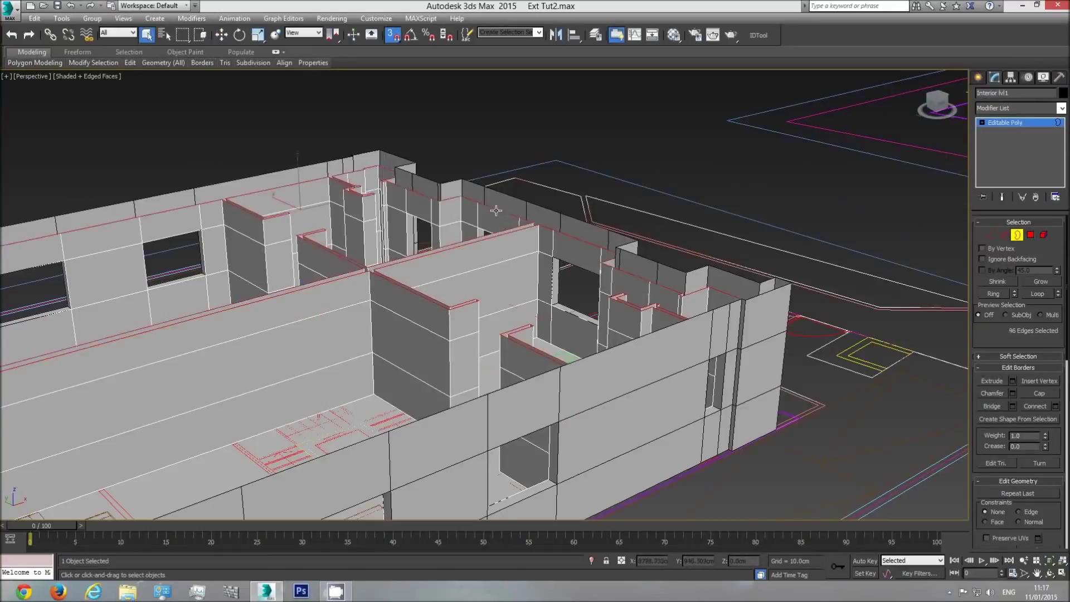
pyautogui.click(1040, 393)
pyautogui.scroll(-3, 435, 343)
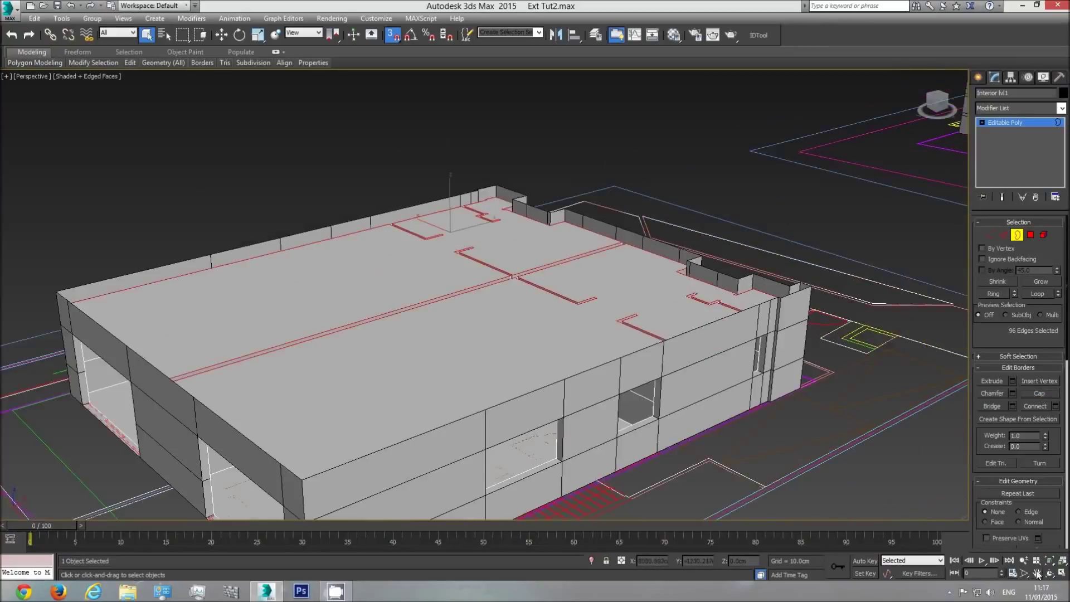
# - Select all Interior lvl1 polygons to examine the capped ceiling and openings from several angles, and leave polygon editing
pyautogui.click(1031, 235)
pyautogui.moveTo(947, 245); pyautogui.dragTo(783, 234, button='middle')
pyautogui.scroll(-5, 771, 153)
pyautogui.moveTo(770, 153); pyautogui.dragTo(281, 448)
pyautogui.scroll(6, 560, 232)
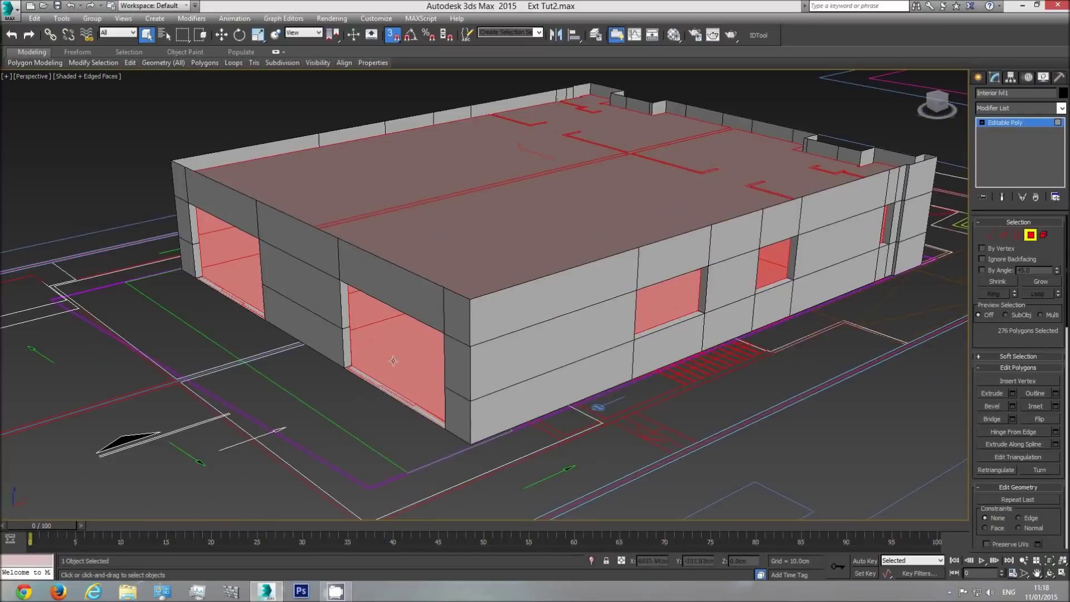
pyautogui.click(1049, 573)
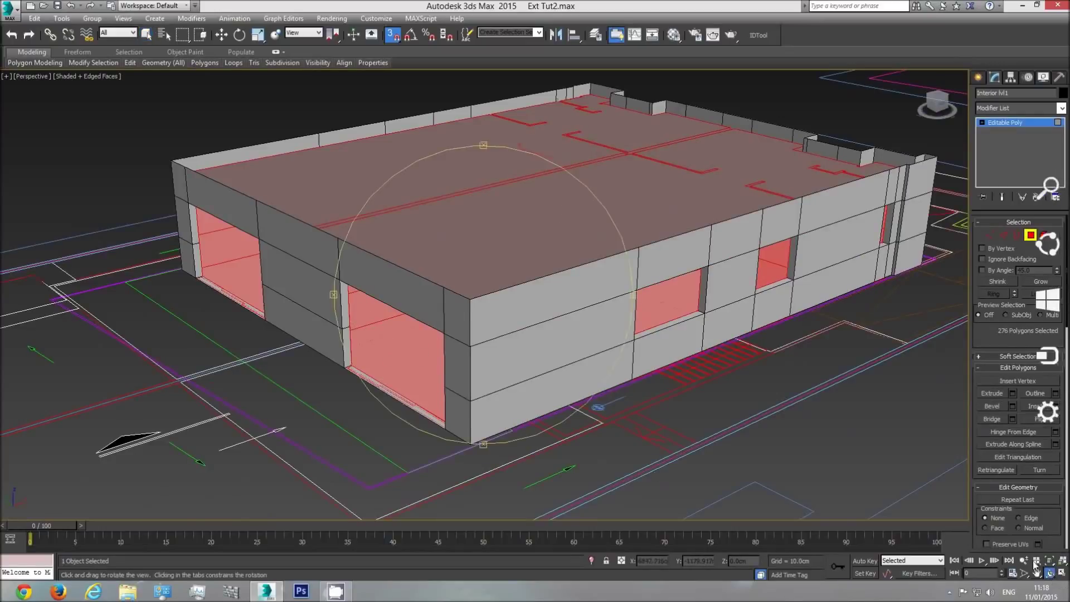
pyautogui.moveTo(580, 368); pyautogui.dragTo(533, 366)
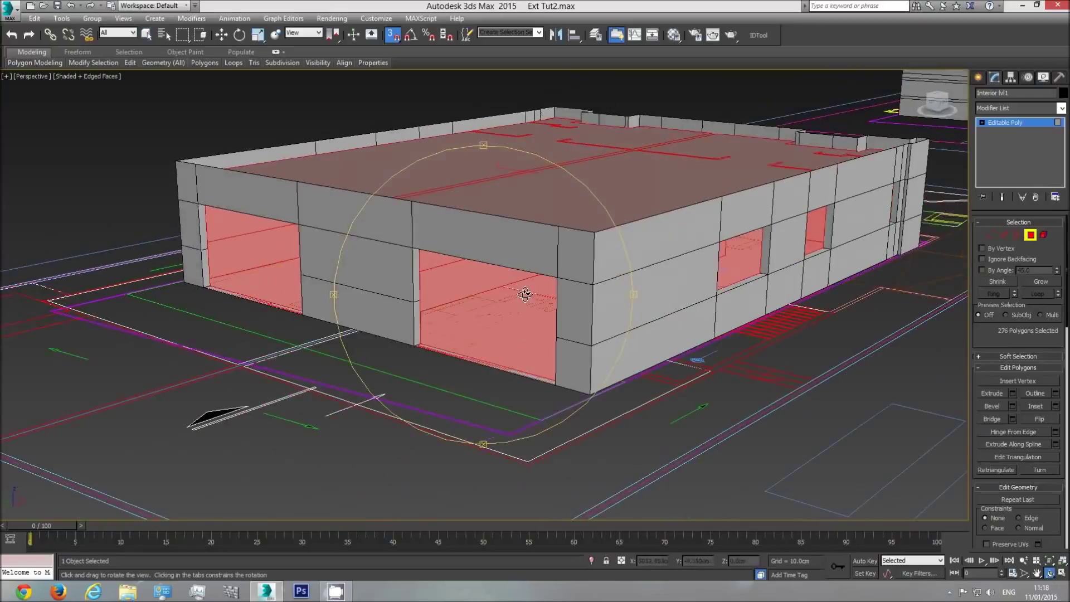
pyautogui.moveTo(513, 303); pyautogui.dragTo(603, 188)
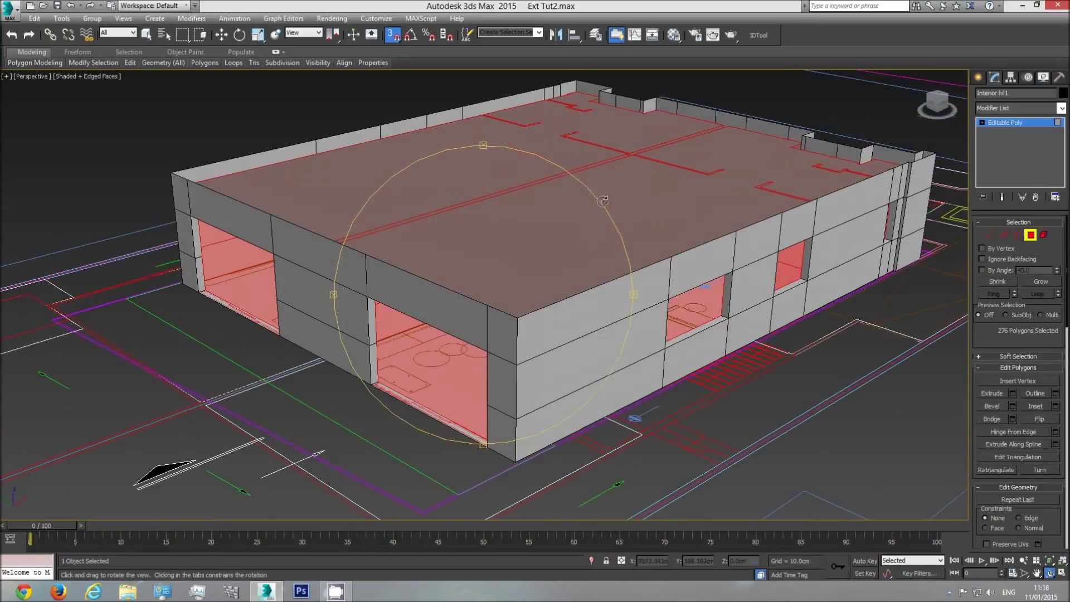
pyautogui.moveTo(528, 259); pyautogui.dragTo(542, 331)
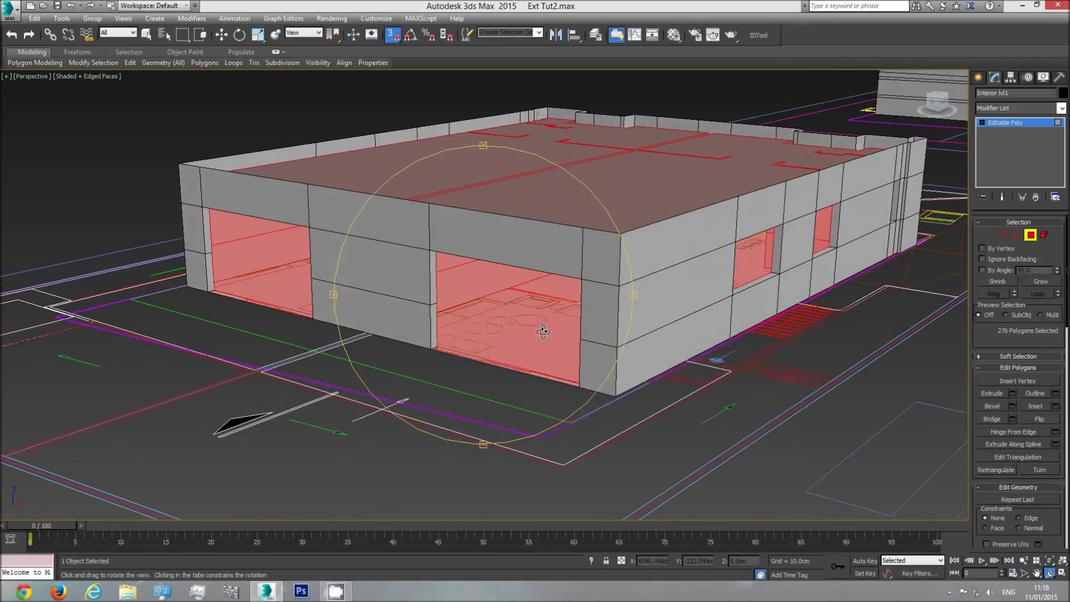
pyautogui.click(1038, 122)
pyautogui.scroll(-3, 462, 312)
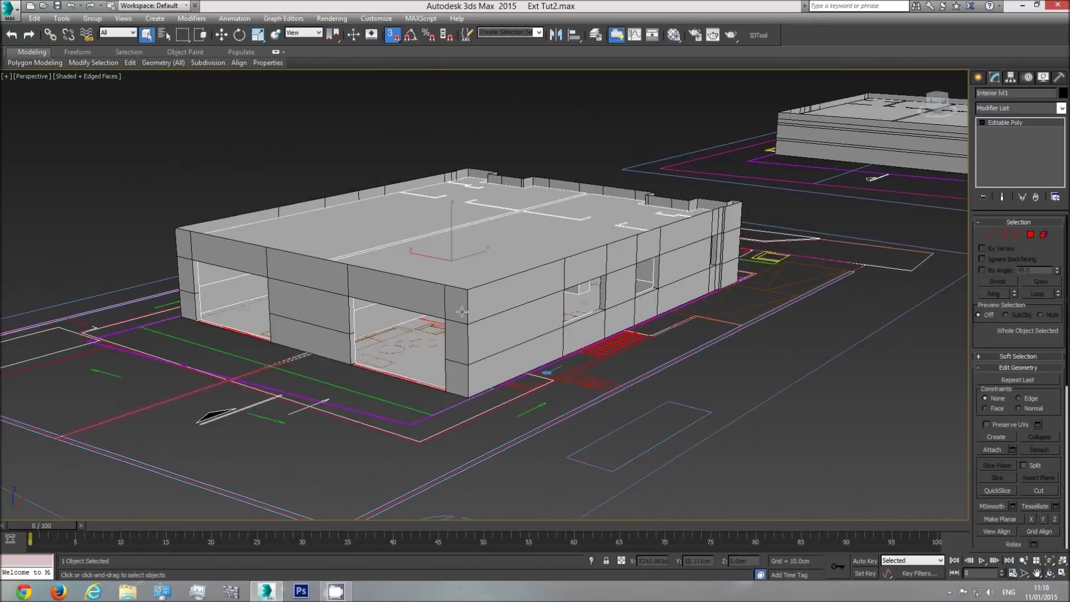
# - Select Ext walls lvl1 and Interior lvl1 together and raise them in the front view, snapping their base to the basement walls' top edge
pyautogui.scroll(-4, 490, 305)
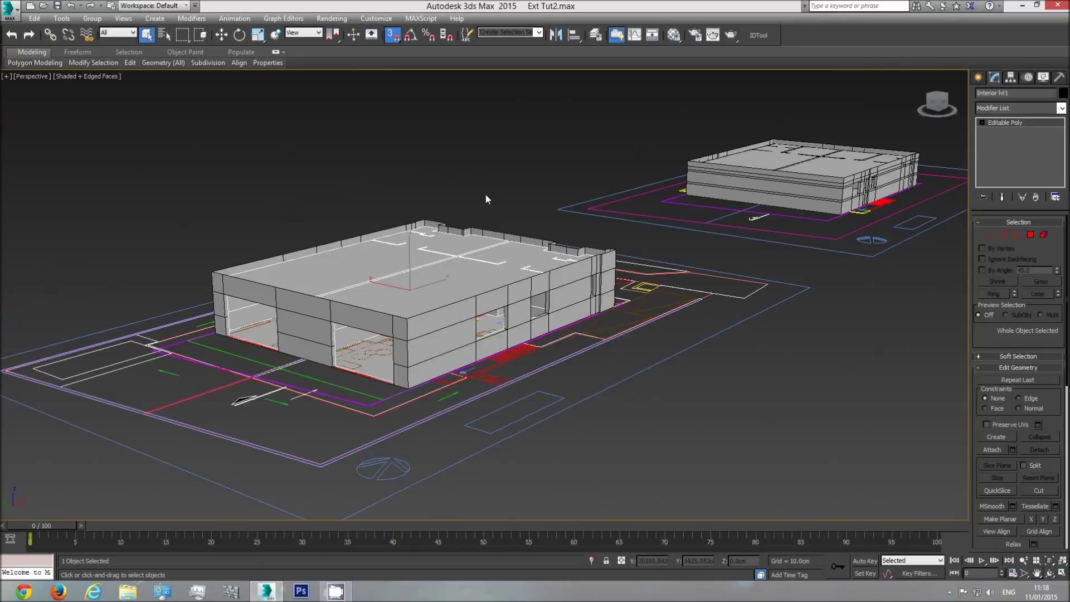
pyautogui.click(793, 191)
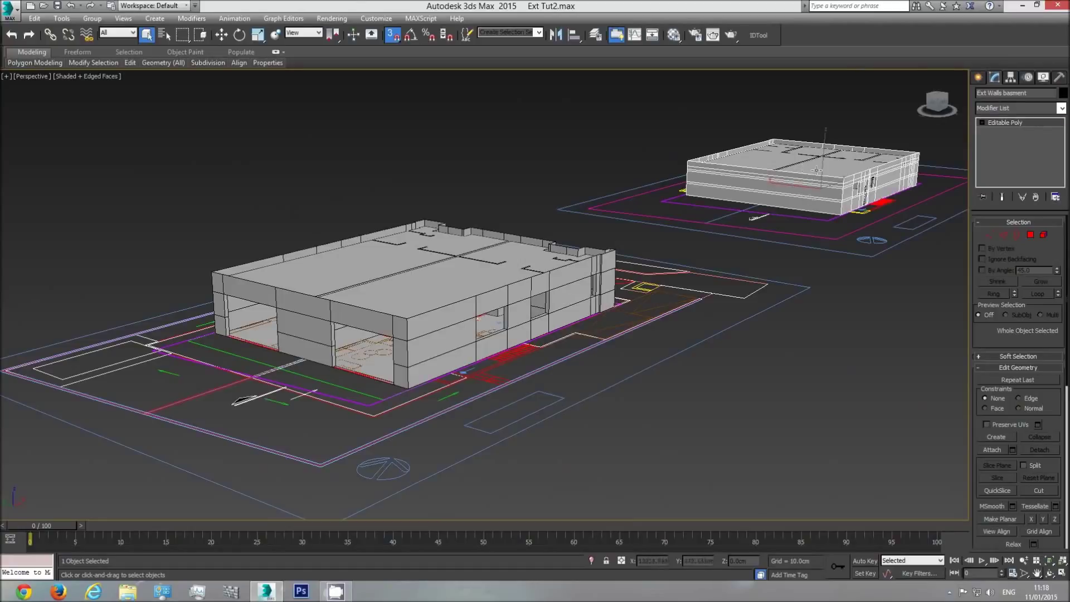
pyautogui.click(448, 339)
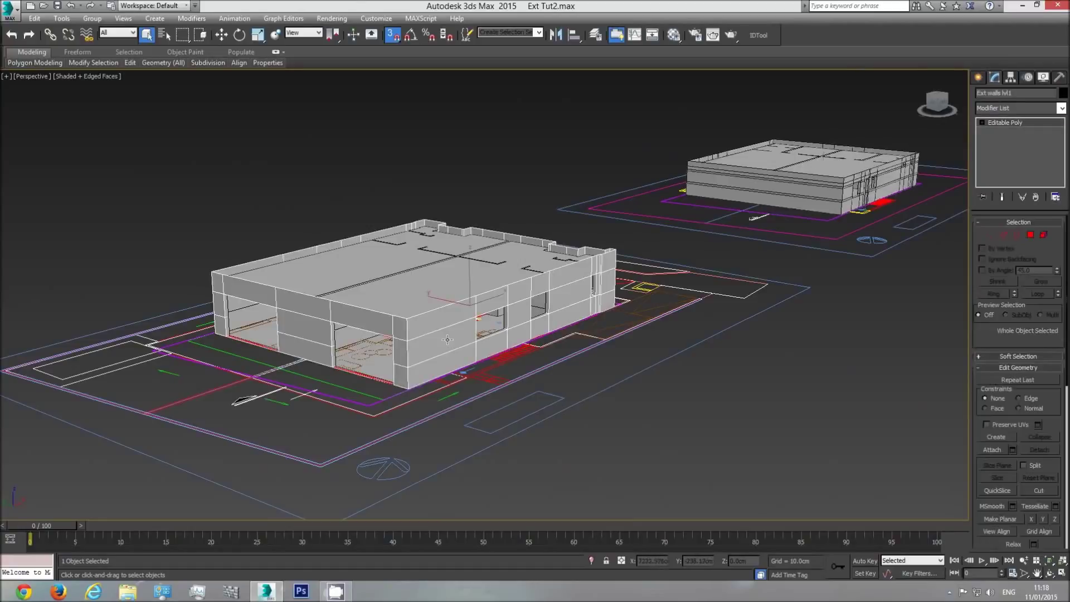
pyautogui.keyDown('ctrl'); pyautogui.click(441, 284); pyautogui.keyUp('ctrl')
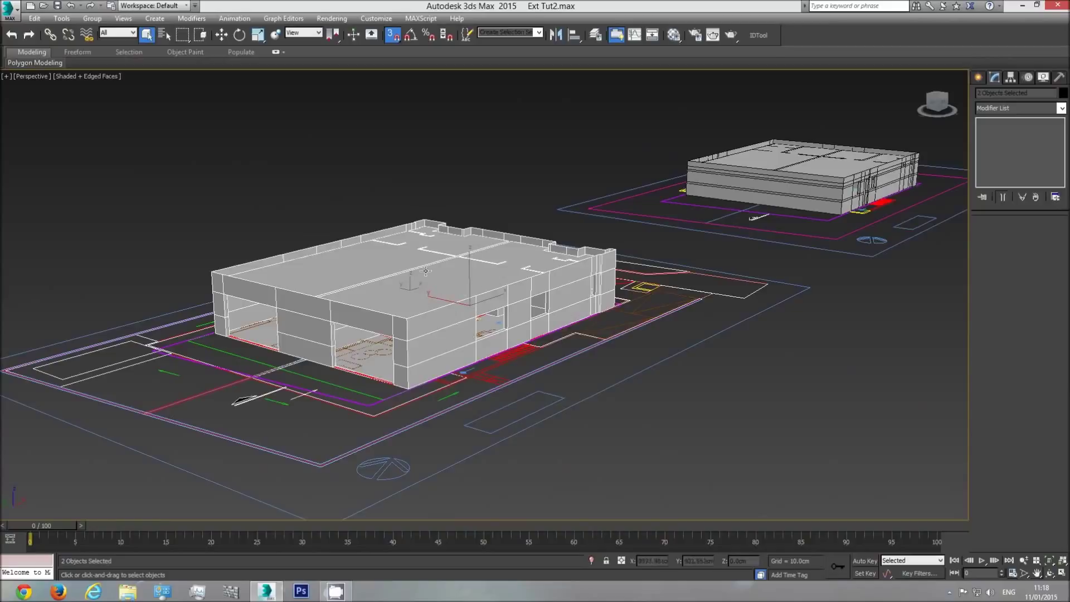
pyautogui.press('f')
pyautogui.scroll(-6, 523, 323)
pyautogui.moveTo(618, 332); pyautogui.dragTo(290, 319, button='middle')
pyautogui.click(222, 35)
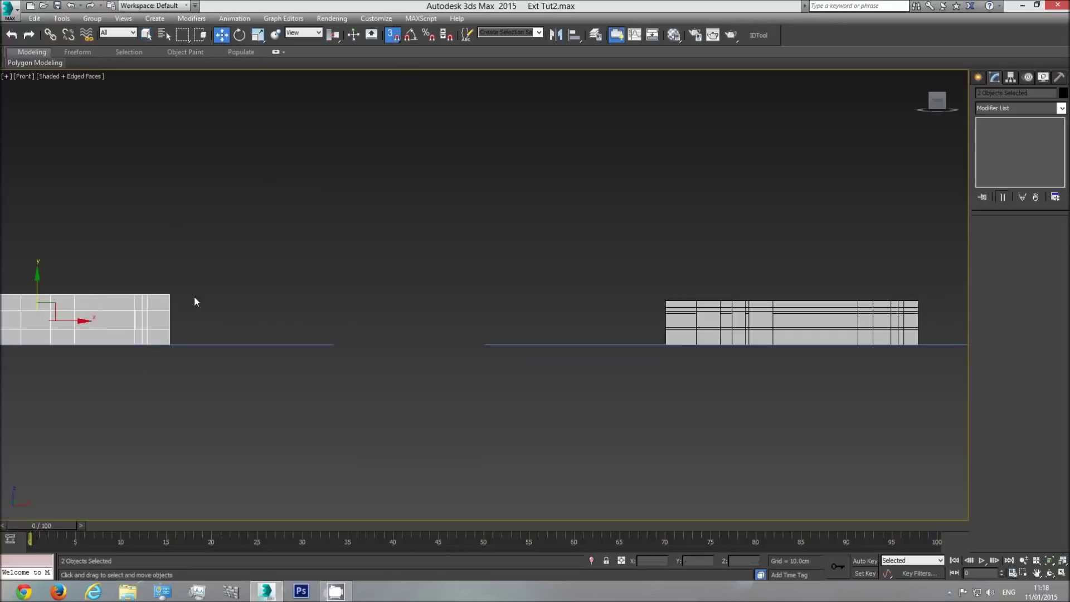
pyautogui.moveTo(36, 278); pyautogui.dragTo(56, 236)
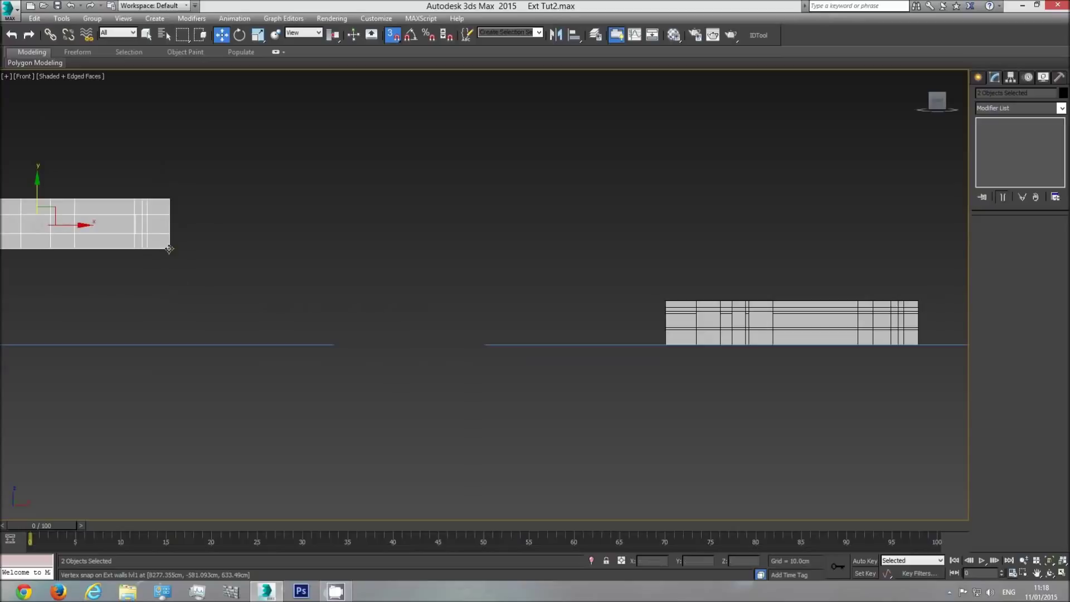
pyautogui.moveTo(169, 249); pyautogui.dragTo(667, 298)
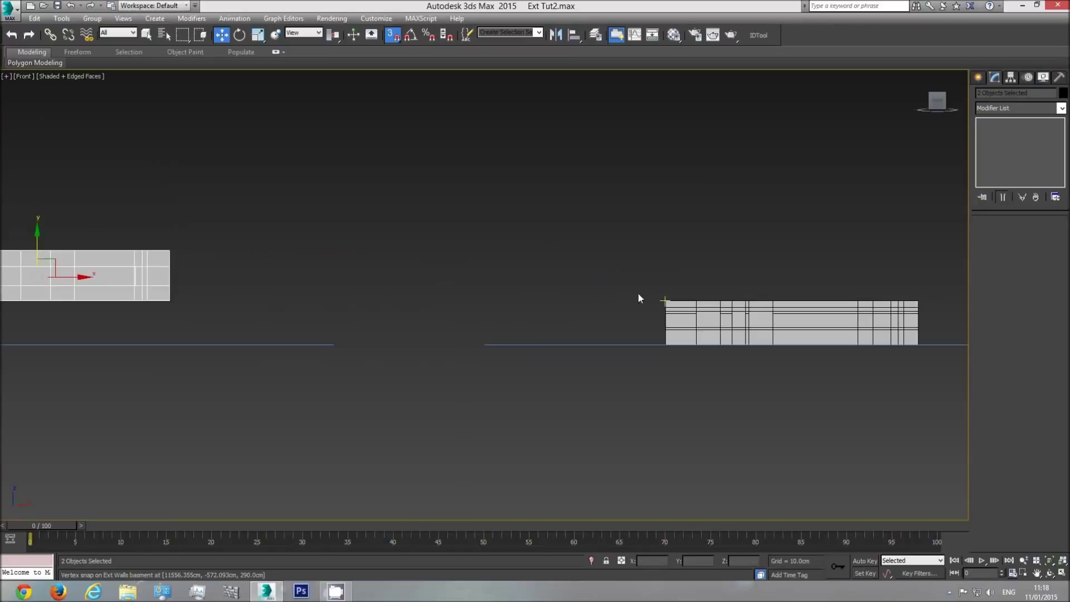
# - Move both first-level objects across in the top view and snap their lower-left outer corner onto the matching Ext Walls basement corner
pyautogui.press('t')
pyautogui.scroll(-6, 435, 266)
pyautogui.moveTo(495, 306); pyautogui.dragTo(107, 312, button='middle')
pyautogui.scroll(5, 466, 314)
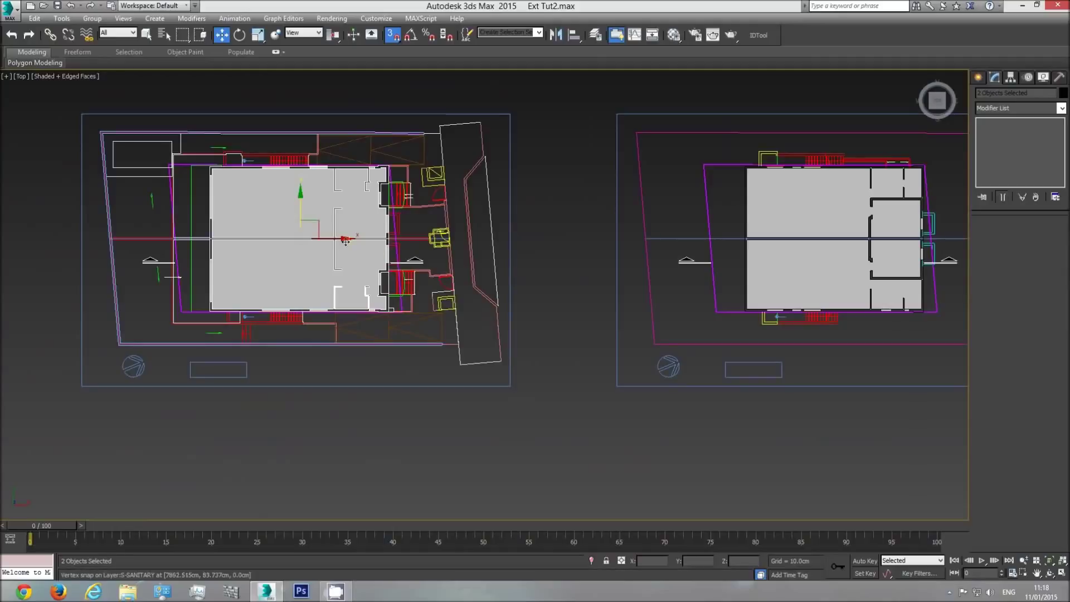
pyautogui.moveTo(342, 240); pyautogui.dragTo(1047, 286)
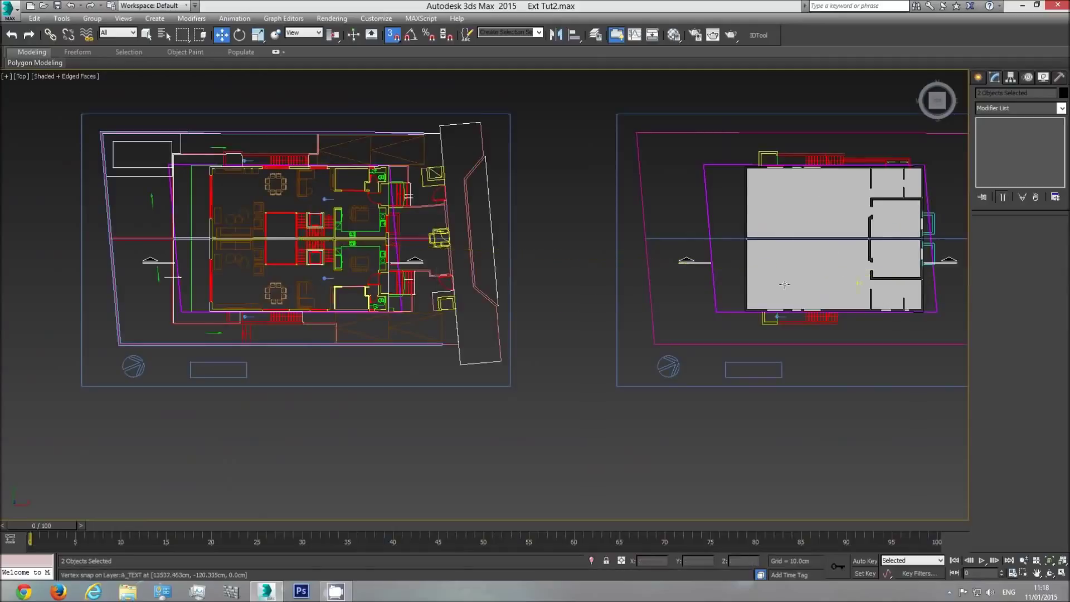
pyautogui.moveTo(628, 282); pyautogui.dragTo(205, 379, button='middle')
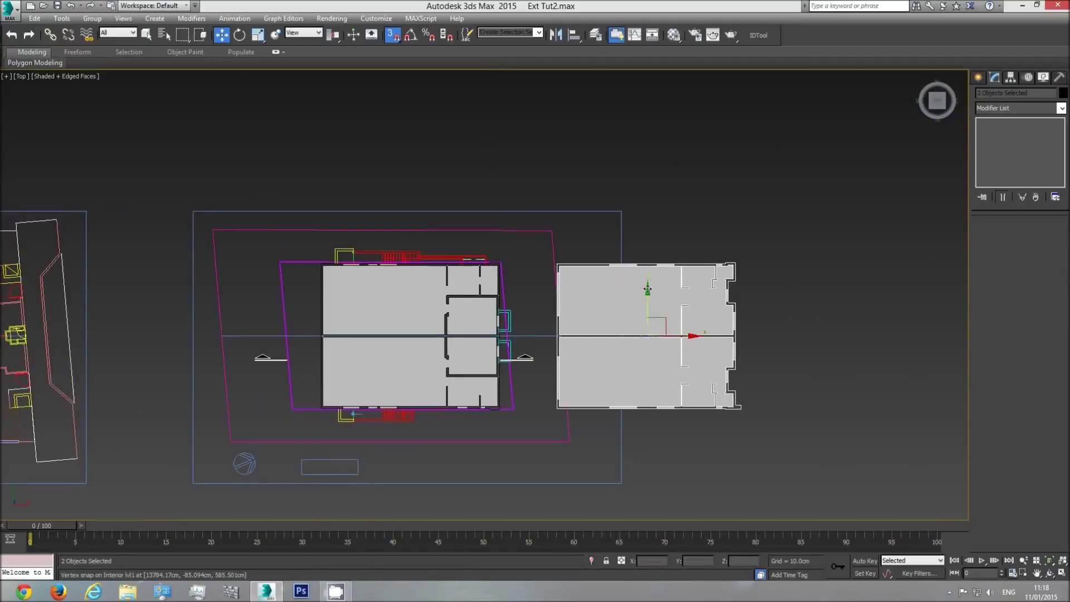
pyautogui.moveTo(670, 321); pyautogui.dragTo(802, 276)
pyautogui.scroll(3, 688, 370)
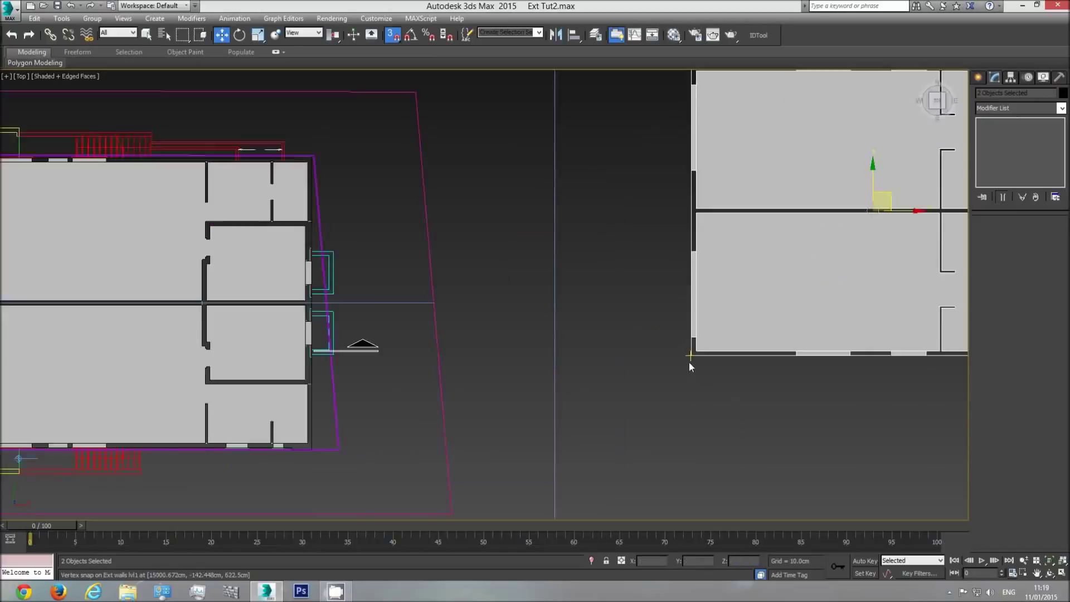
pyautogui.moveTo(691, 355); pyautogui.dragTo(759, 339)
pyautogui.moveTo(433, 362); pyautogui.dragTo(760, 340, button='middle')
pyautogui.moveTo(759, 339); pyautogui.dragTo(333, 460)
pyautogui.scroll(6, 274, 419)
# - Examine the stacked building in perspective without edged faces, orbiting in to the wall joint at the projecting corner
pyautogui.press('p')
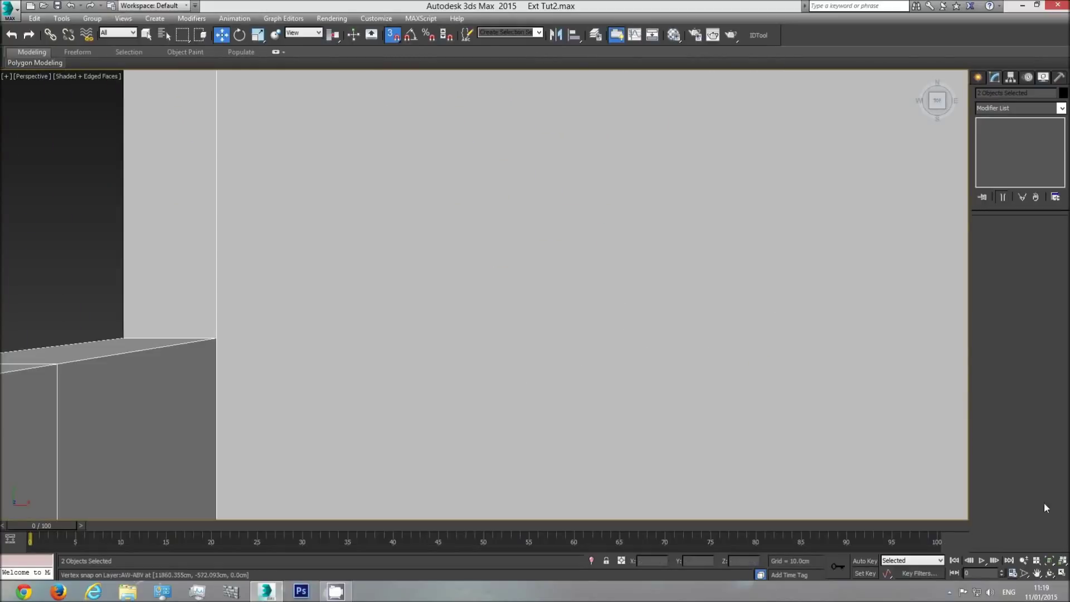
pyautogui.click(1048, 560)
pyautogui.click(1050, 573)
pyautogui.moveTo(474, 295); pyautogui.dragTo(506, 249)
pyautogui.rightClick(532, 306)
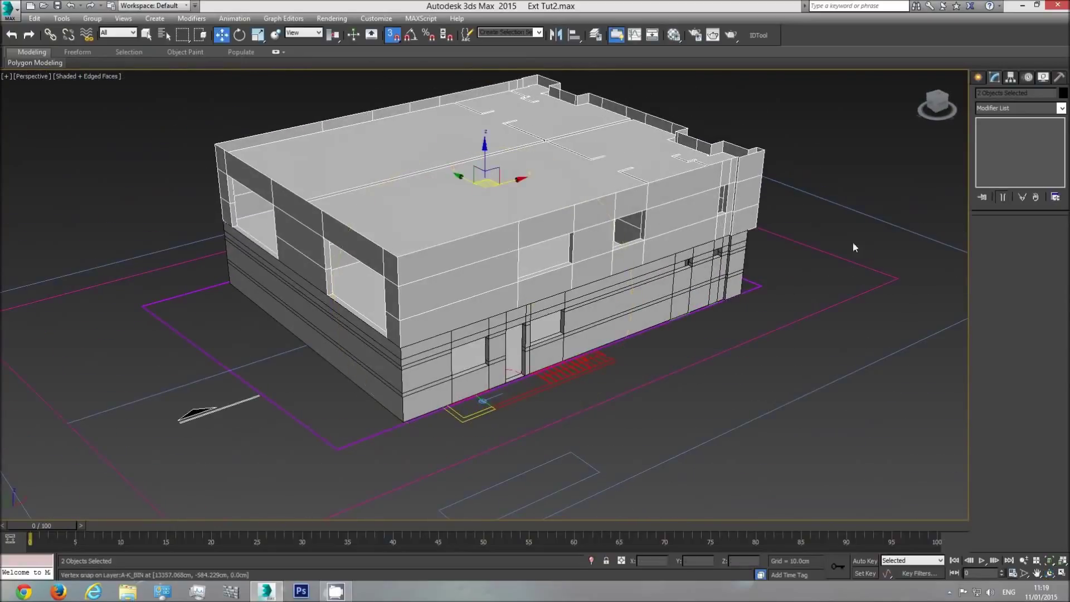
pyautogui.click(856, 159)
pyautogui.press('F4')
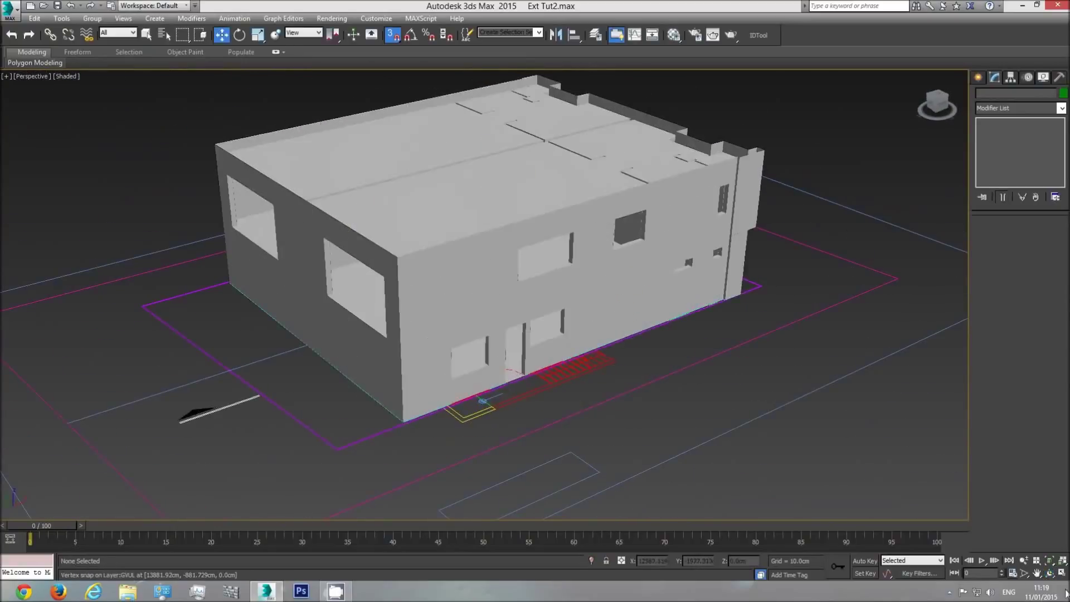
pyautogui.click(1050, 573)
pyautogui.moveTo(516, 343)
pyautogui.mouseDown()
pyautogui.moveTo(561, 258)
pyautogui.moveTo(440, 276)
pyautogui.moveTo(473, 318)
pyautogui.moveTo(471, 351)
pyautogui.moveTo(487, 363)
pyautogui.moveTo(507, 345)
pyautogui.mouseUp()
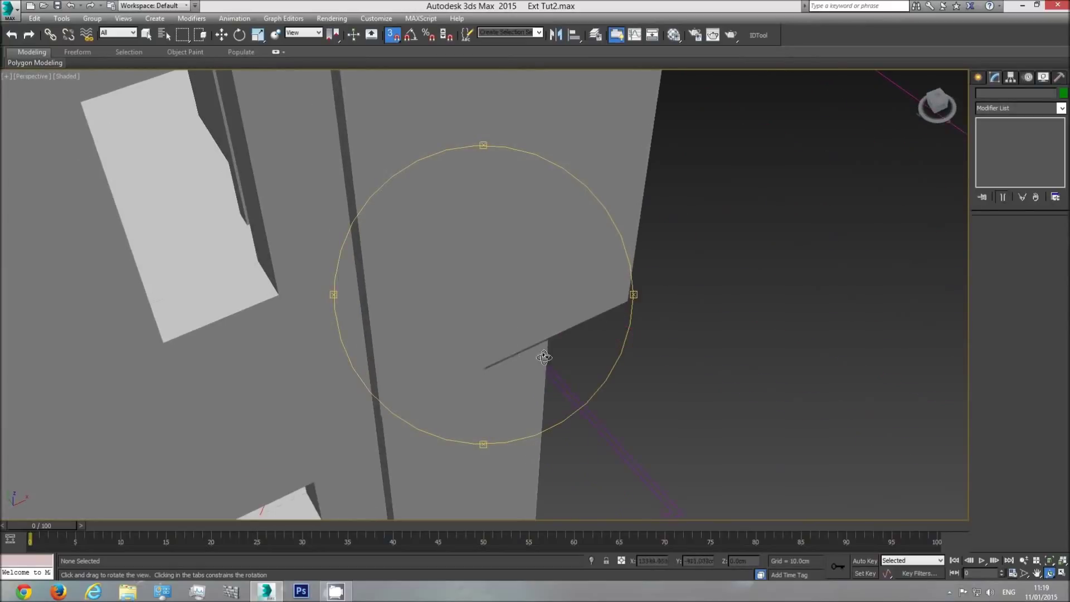
# - Select Ext Walls basement with edged faces shown and inspect in the top view how its lower side aligns with the first-level outline
pyautogui.press('F4')
pyautogui.press('w')
pyautogui.click(500, 371)
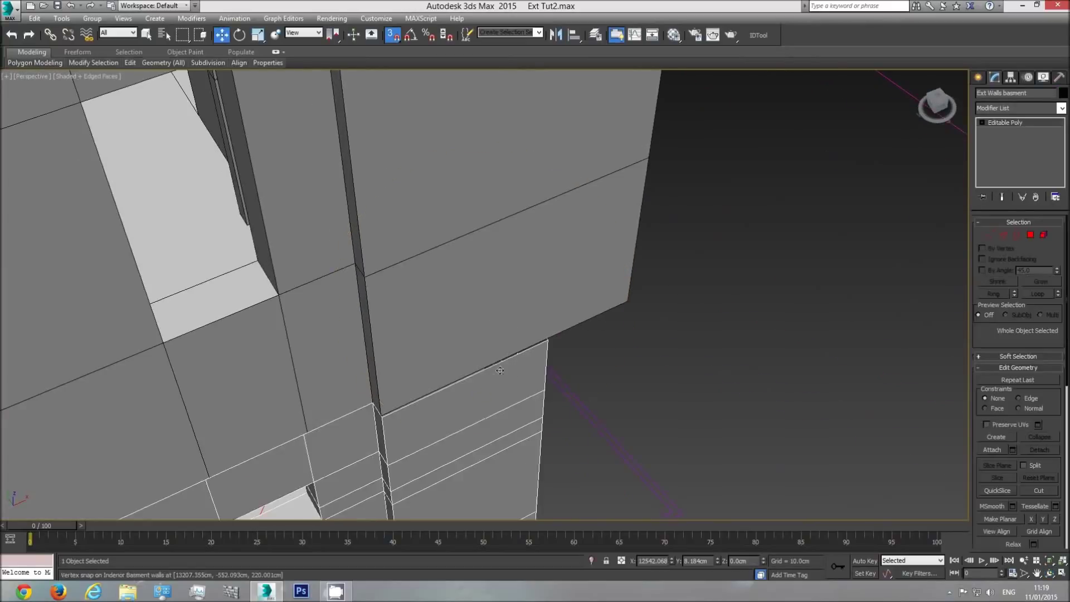
pyautogui.press('t')
pyautogui.moveTo(716, 417); pyautogui.dragTo(388, 342, button='middle')
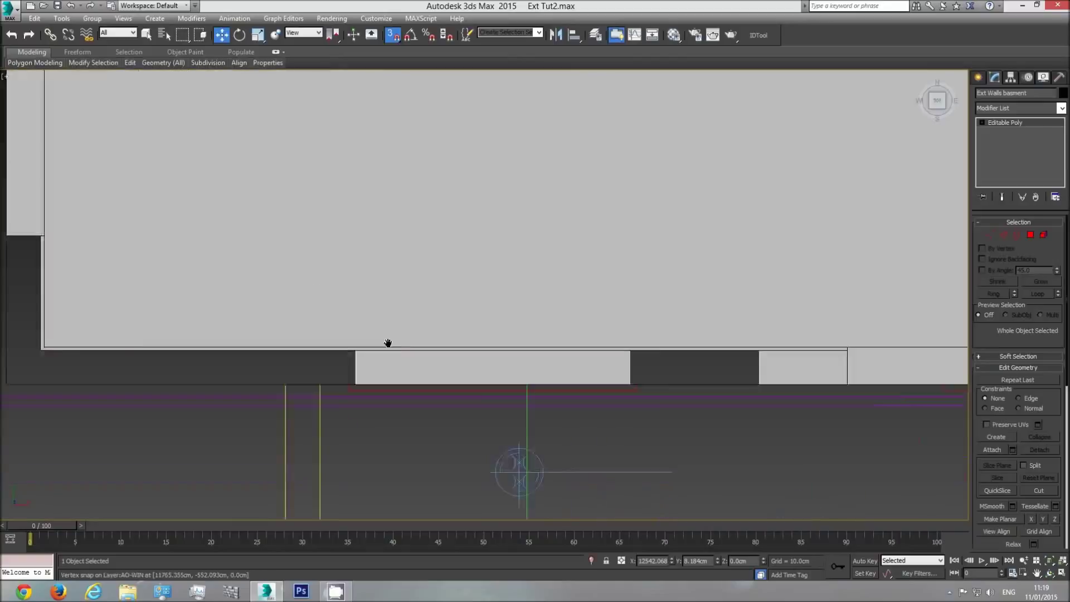
pyautogui.scroll(-2, 387, 343)
pyautogui.moveTo(780, 376); pyautogui.dragTo(329, 374, button='middle')
pyautogui.scroll(-2, 329, 373)
pyautogui.moveTo(676, 370); pyautogui.dragTo(324, 370, button='middle')
pyautogui.scroll(-2, 365, 370)
pyautogui.scroll(4, 324, 369)
pyautogui.scroll(1, 443, 369)
pyautogui.scroll(-1, 444, 369)
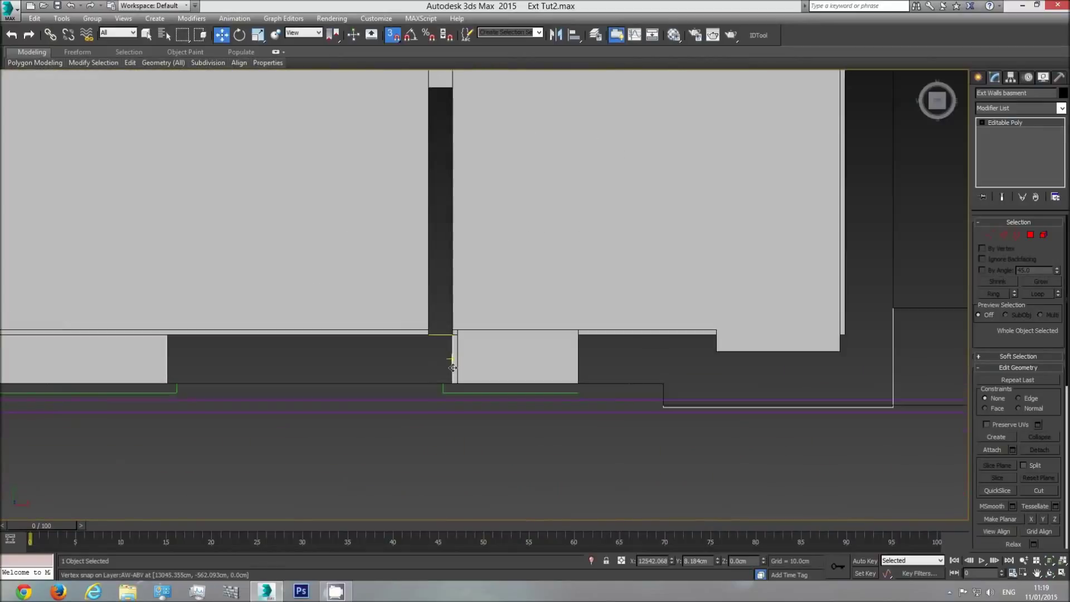
pyautogui.scroll(-2, 321, 368)
pyautogui.moveTo(289, 363); pyautogui.dragTo(358, 370, button='middle')
pyautogui.scroll(-2, 358, 370)
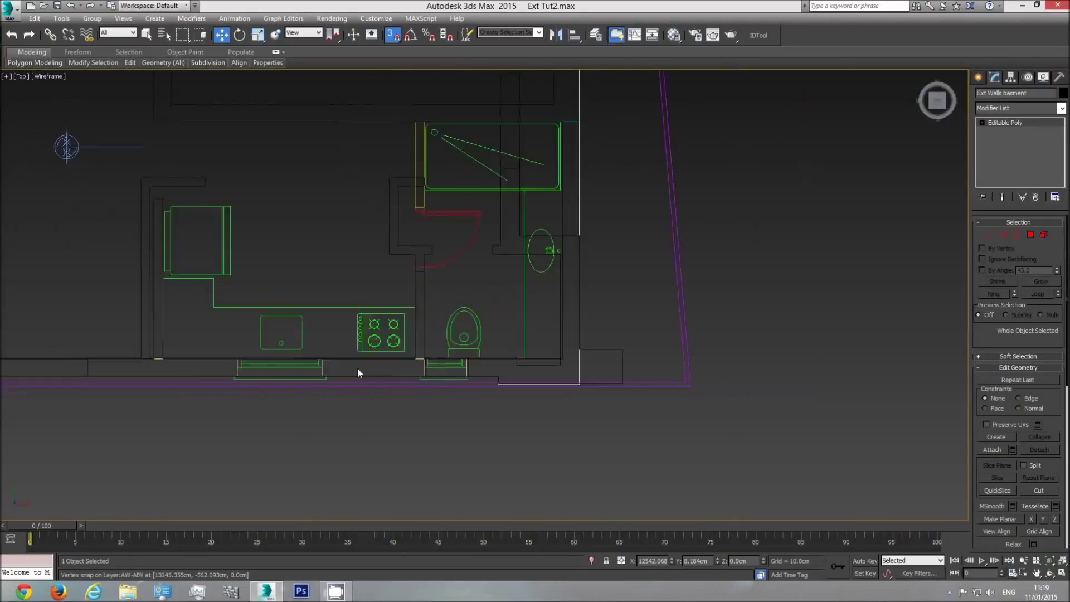
# - Deselect the basement walls and hide the plan linework around the building
pyautogui.click(677, 299)
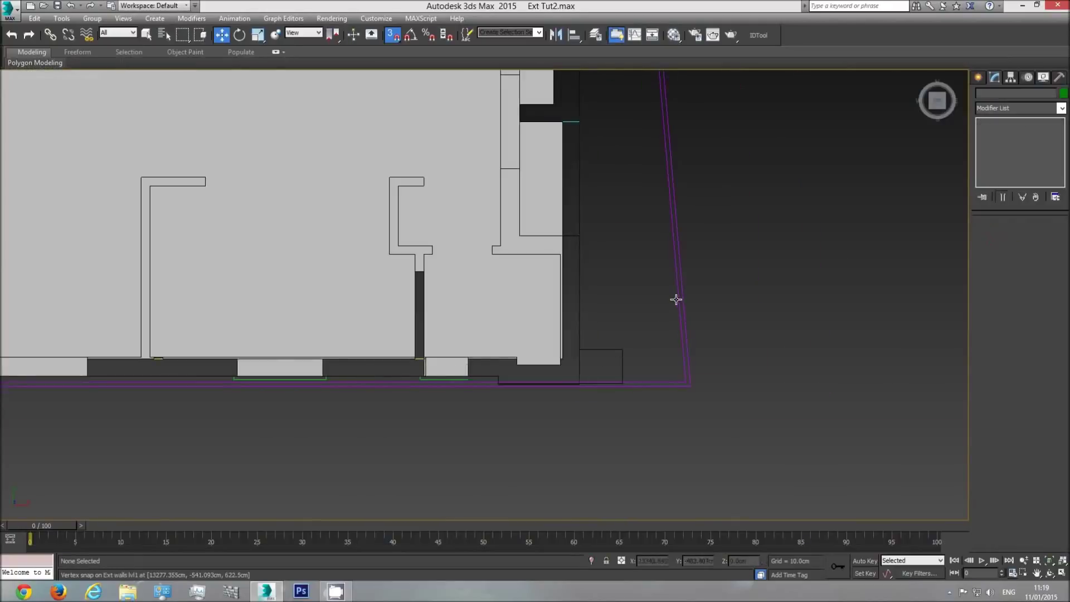
pyautogui.rightClick(679, 297)
pyautogui.click(697, 272)
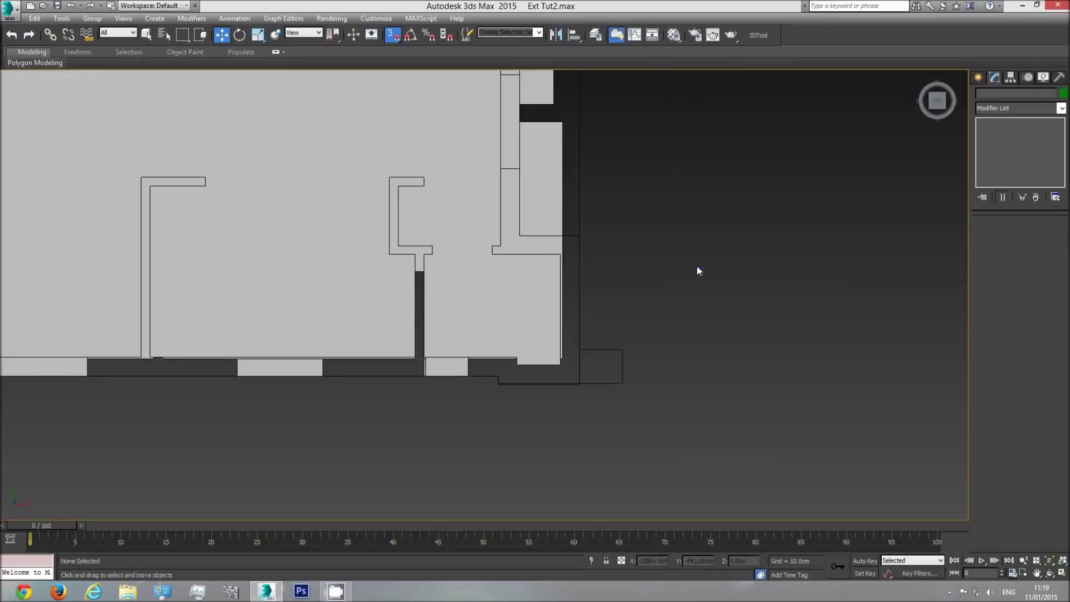
# - Move the vertices of Ext Walls basement's lower-right projecting edge in plan, snapping them flush with the first-level outline
pyautogui.scroll(5, 424, 410)
pyautogui.moveTo(373, 367); pyautogui.dragTo(568, 370, button='middle')
pyautogui.moveTo(507, 347); pyautogui.dragTo(353, 365, button='middle')
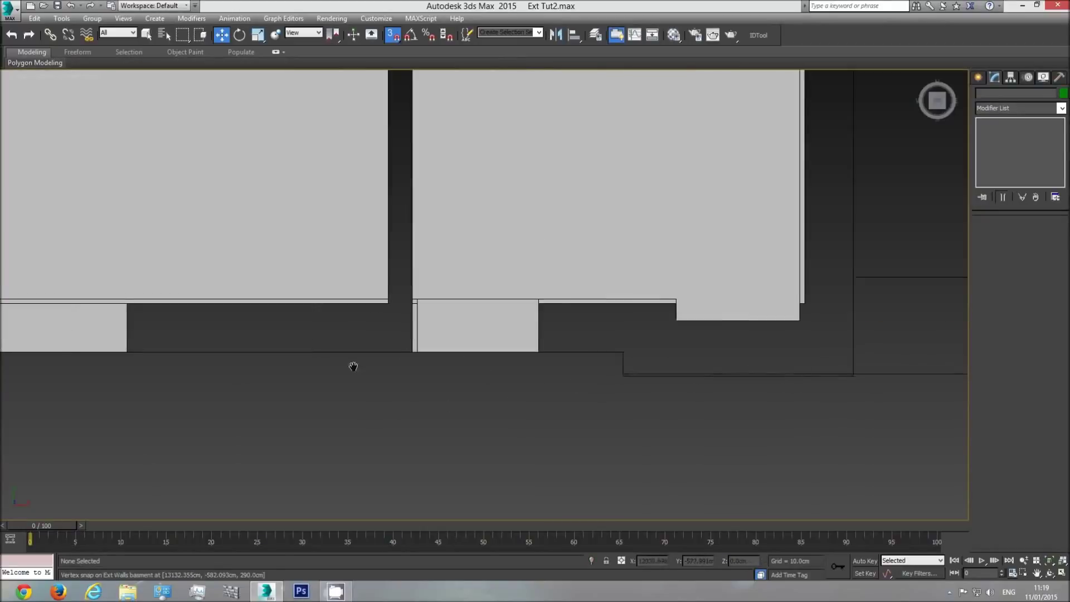
pyautogui.click(647, 377)
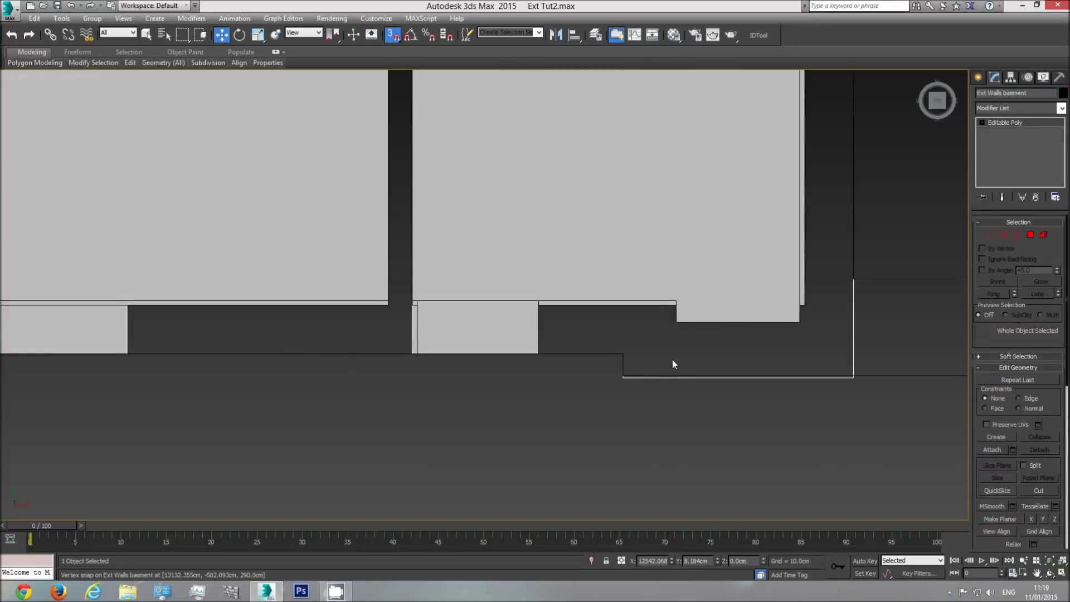
pyautogui.scroll(6, 624, 375)
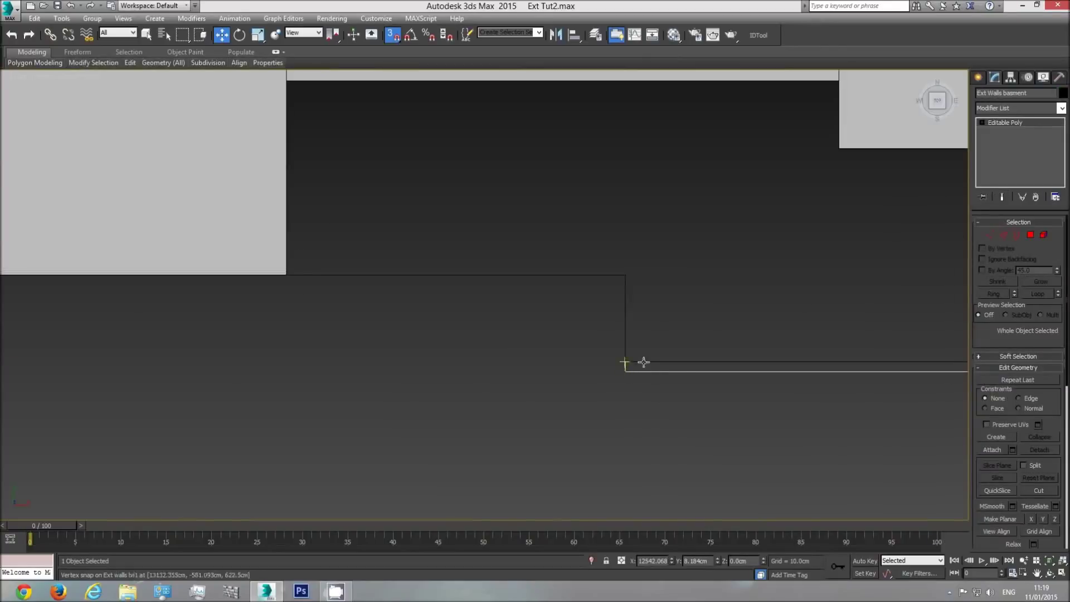
pyautogui.moveTo(691, 381); pyautogui.dragTo(392, 374, button='middle')
pyautogui.scroll(-4, 393, 375)
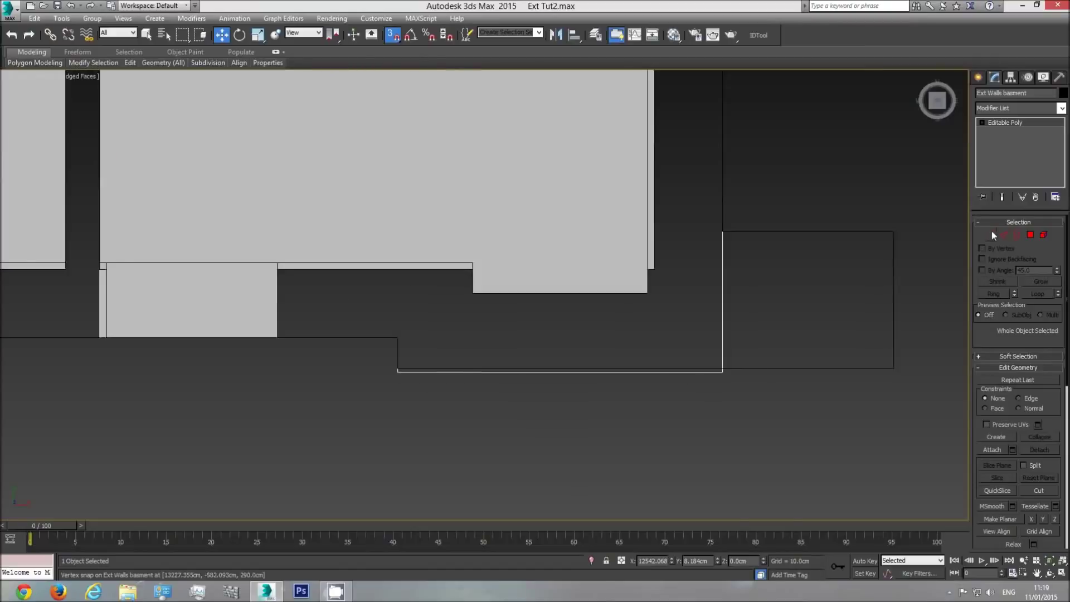
pyautogui.click(991, 235)
pyautogui.moveTo(385, 401); pyautogui.dragTo(385, 400)
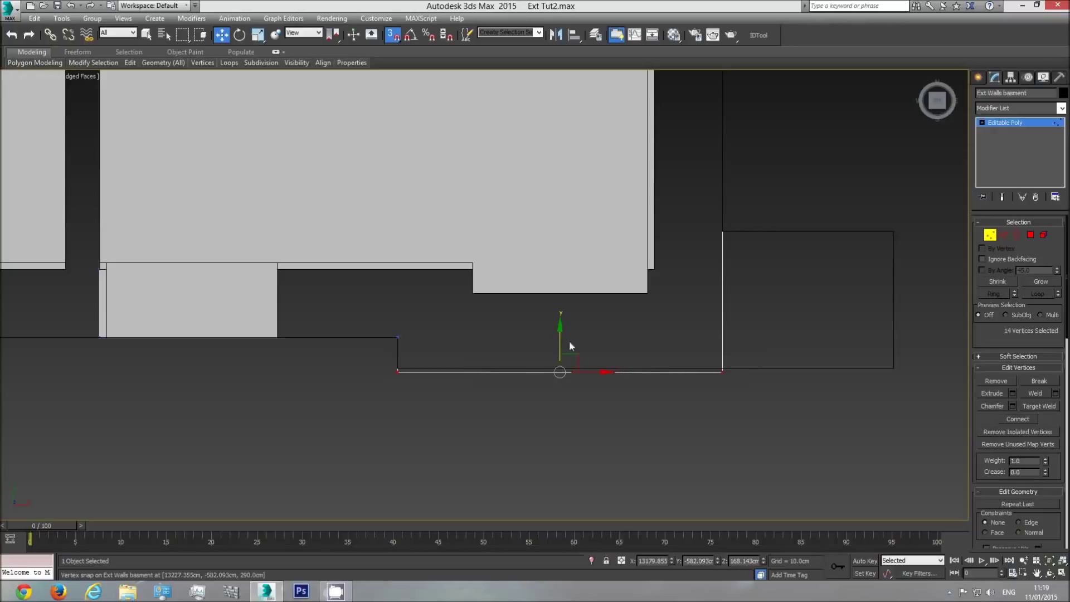
pyautogui.moveTo(559, 340); pyautogui.dragTo(400, 368)
# - Align the vertices of Ext Walls basement's upper-right projecting edge with the first-level outline by snapping them in the top view
pyautogui.moveTo(750, 332); pyautogui.dragTo(687, 389, button='middle')
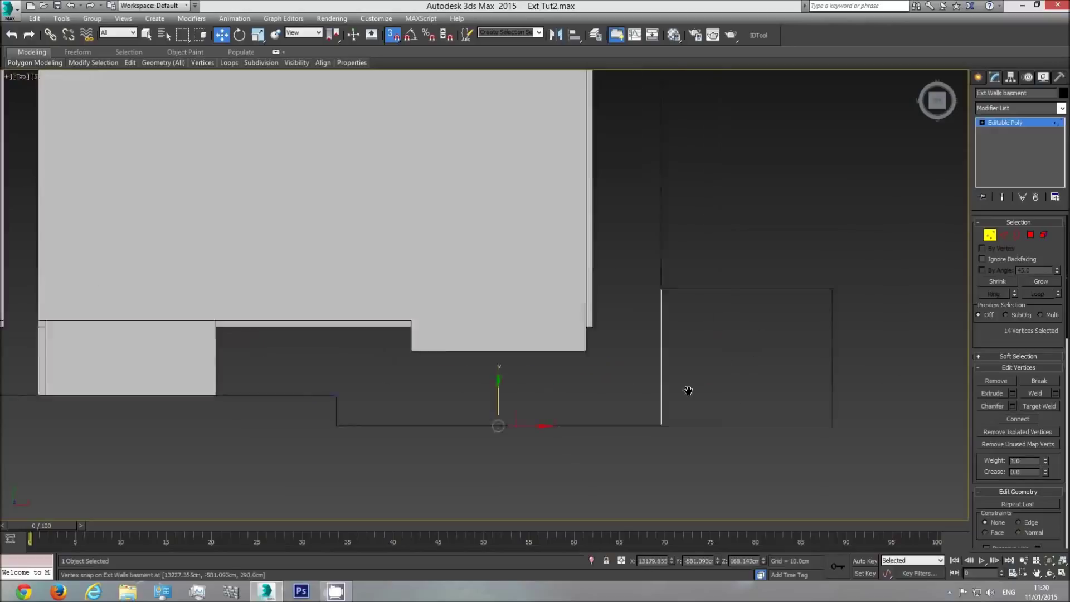
pyautogui.scroll(-6, 681, 379)
pyautogui.scroll(10, 684, 377)
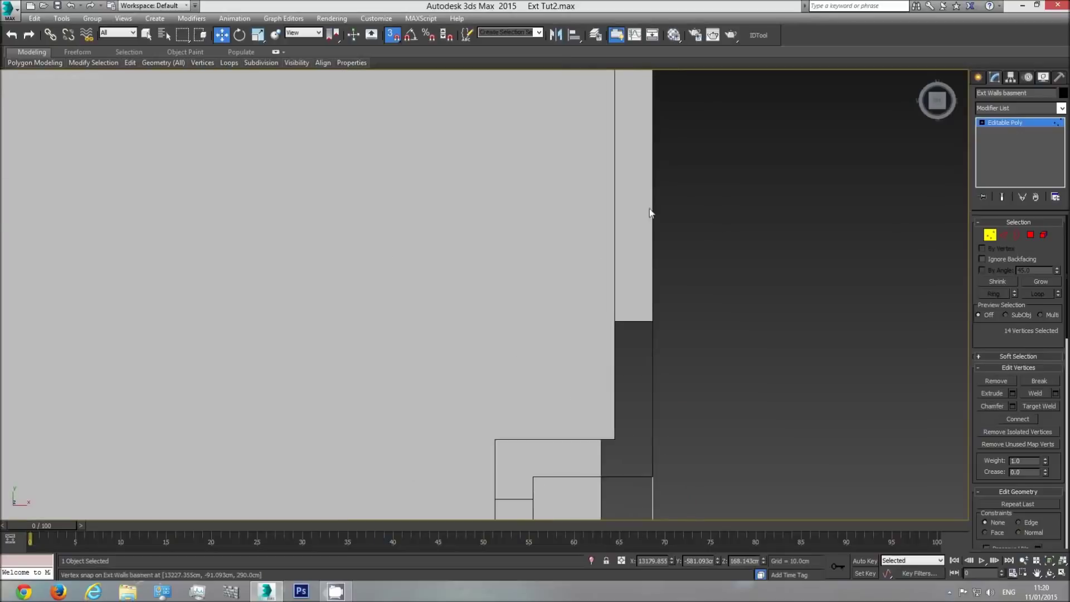
pyautogui.scroll(-2, 650, 418)
pyautogui.moveTo(643, 262); pyautogui.dragTo(629, 499, button='middle')
pyautogui.moveTo(647, 197); pyautogui.dragTo(648, 454, button='middle')
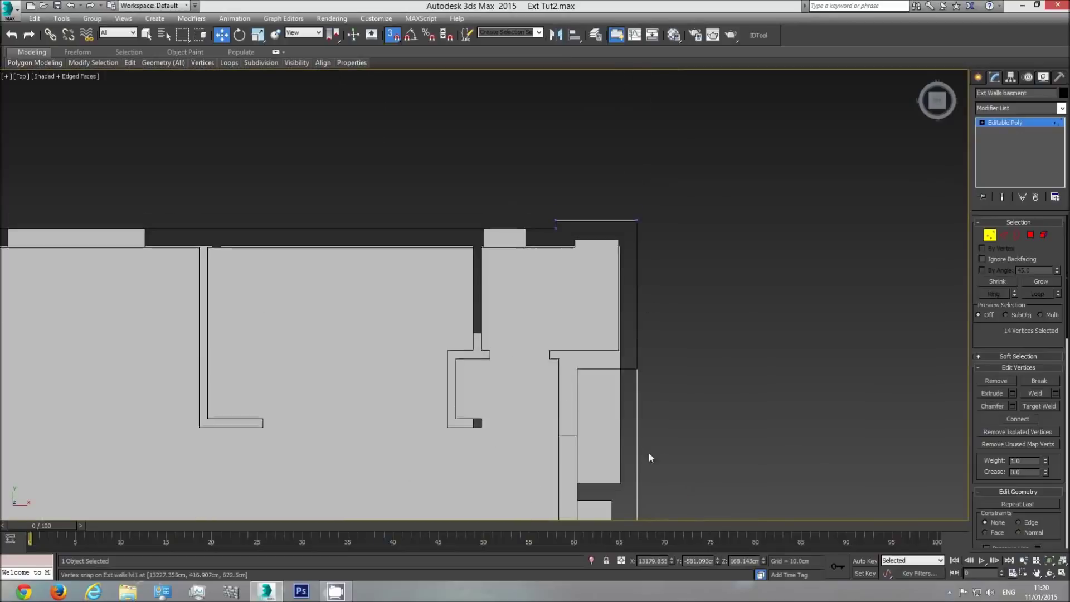
pyautogui.scroll(5, 594, 179)
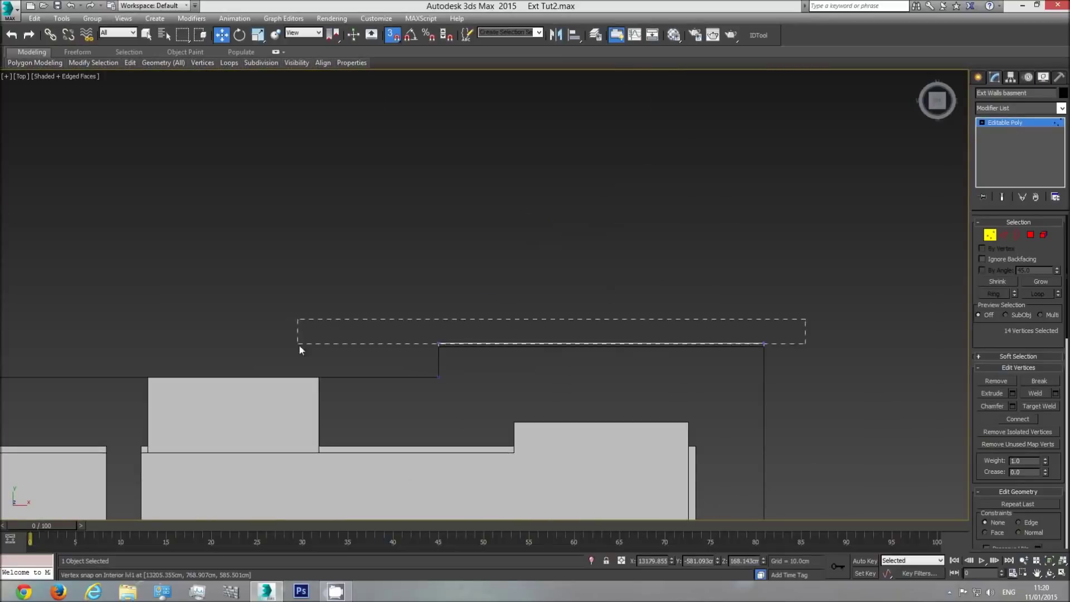
pyautogui.moveTo(302, 349); pyautogui.dragTo(301, 350)
pyautogui.moveTo(599, 312); pyautogui.dragTo(439, 345)
# - Inspect the upper and left sides of the outline in plan to check the alignment between both levels
pyautogui.moveTo(422, 349); pyautogui.dragTo(627, 349, button='middle')
pyautogui.scroll(-2, 627, 349)
pyautogui.moveTo(376, 349); pyautogui.dragTo(833, 341, button='middle')
pyautogui.scroll(-3, 773, 349)
pyautogui.moveTo(461, 472); pyautogui.dragTo(457, 263, button='middle')
pyautogui.moveTo(742, 272); pyautogui.dragTo(663, 294, button='middle')
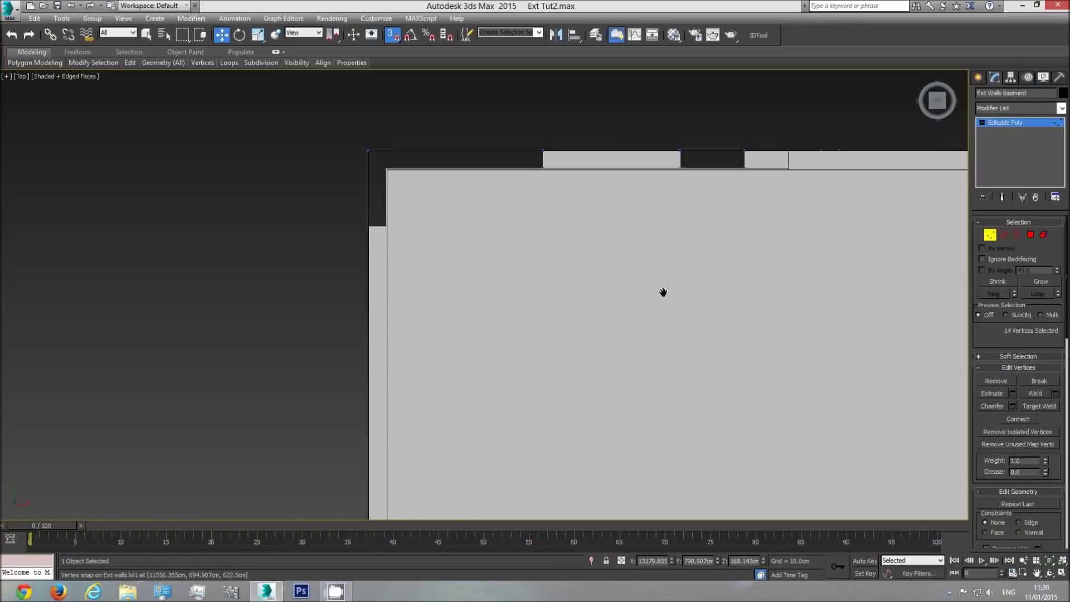
pyautogui.scroll(3, 376, 168)
pyautogui.scroll(-2, 449, 206)
# - Return to a perspective view of the whole building, leave vertex editing, deselect everything and turn off edged faces
pyautogui.press('p')
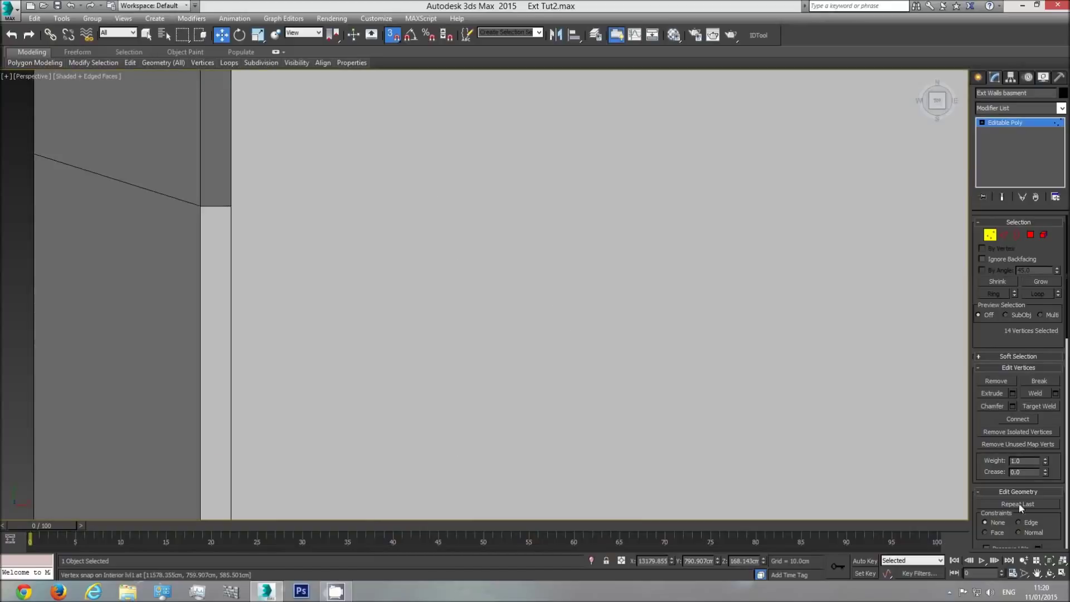
pyautogui.click(1050, 572)
pyautogui.moveTo(495, 346); pyautogui.dragTo(409, 349)
pyautogui.scroll(3, 914, 190)
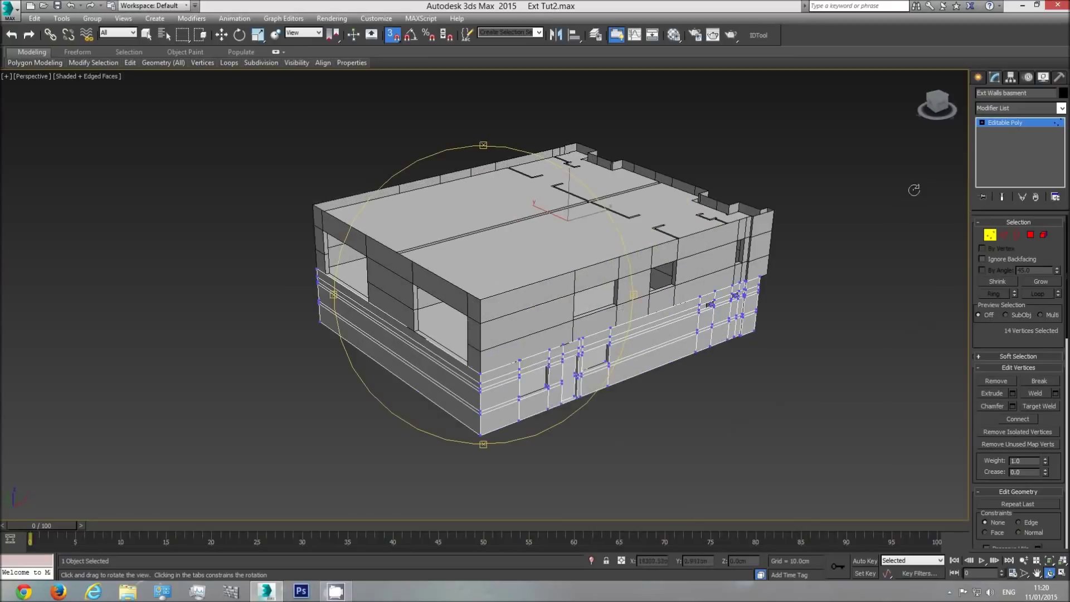
pyautogui.click(1028, 123)
pyautogui.press('w')
pyautogui.click(865, 238)
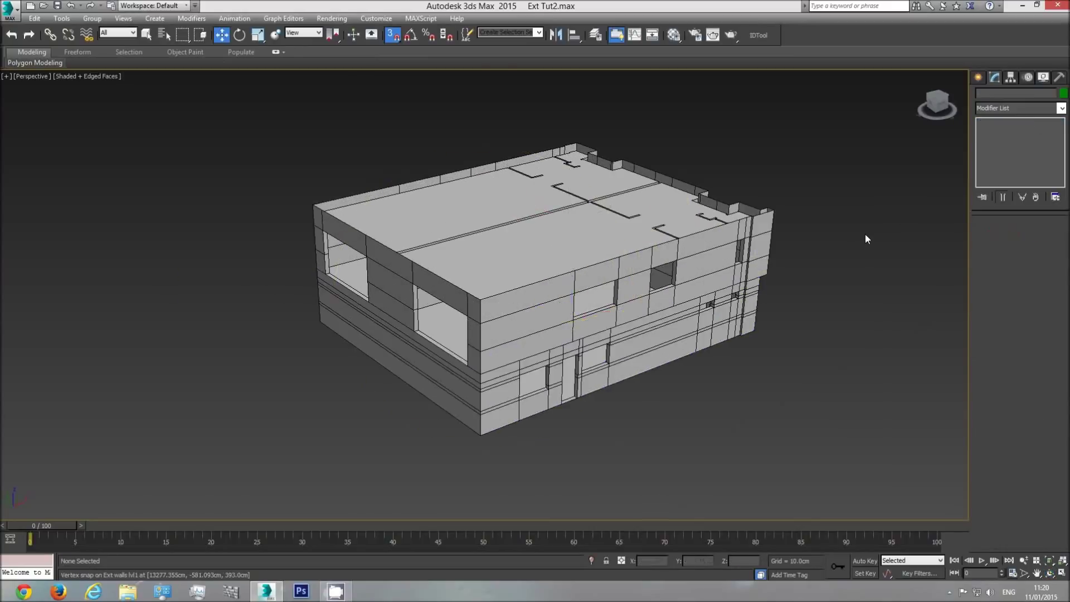
pyautogui.press('F4')
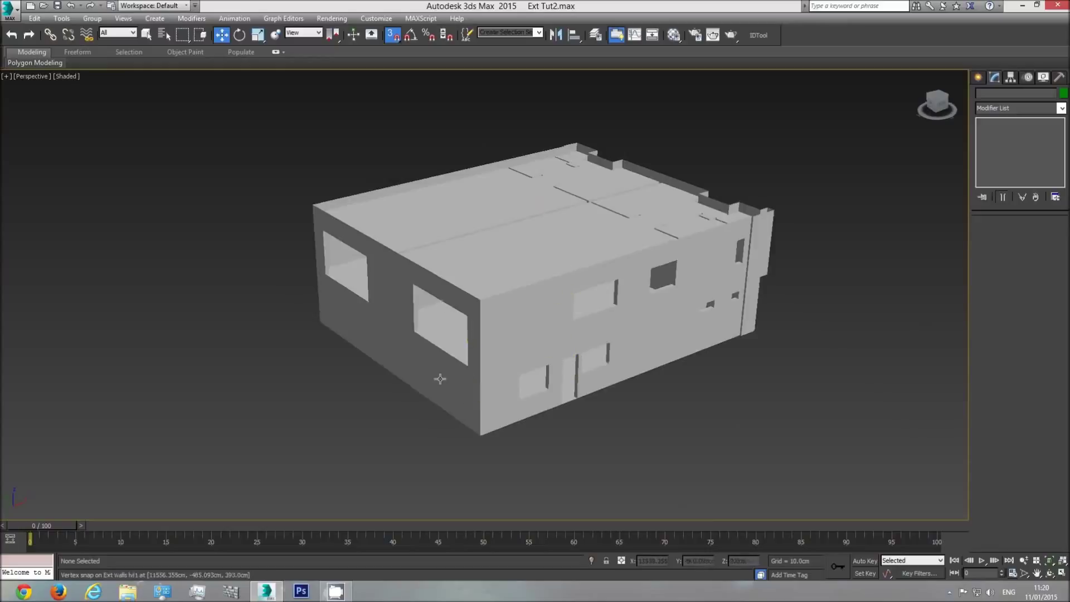
# - Inspect the recessed openings and corner projections on the narrow facade up close in perspective with edged faces shown
pyautogui.click(1049, 575)
pyautogui.moveTo(540, 298); pyautogui.dragTo(346, 320)
pyautogui.scroll(4, 350, 318)
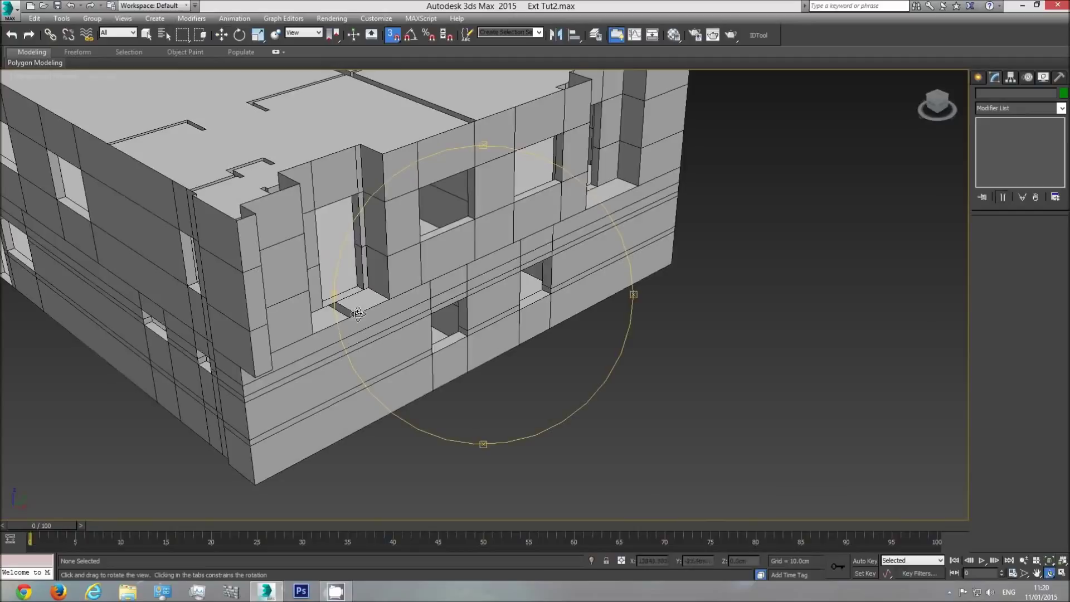
pyautogui.press('w')
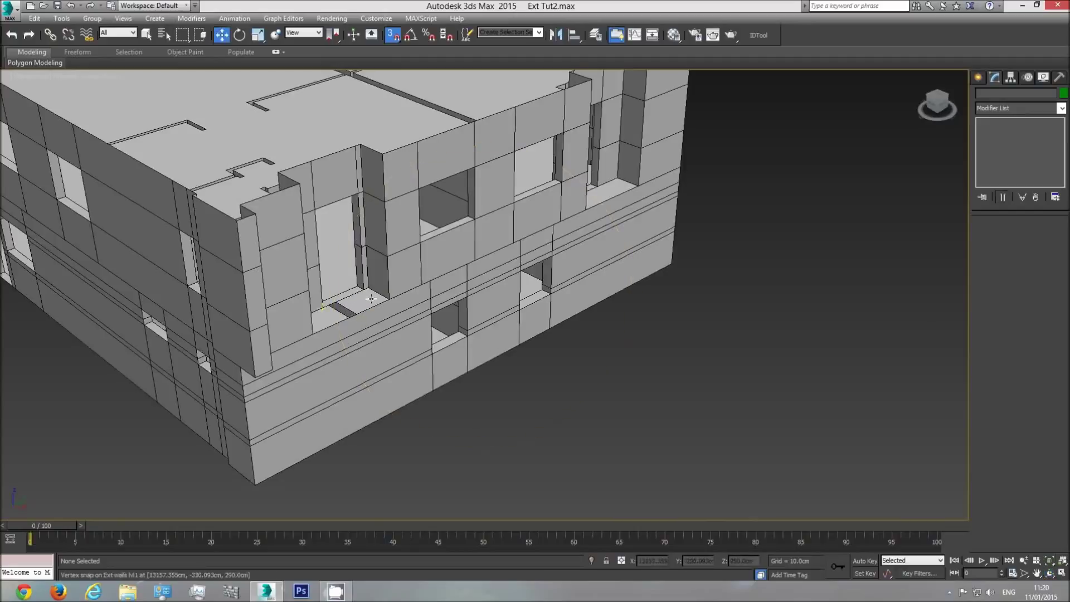
pyautogui.moveTo(413, 300); pyautogui.dragTo(477, 322, button='middle')
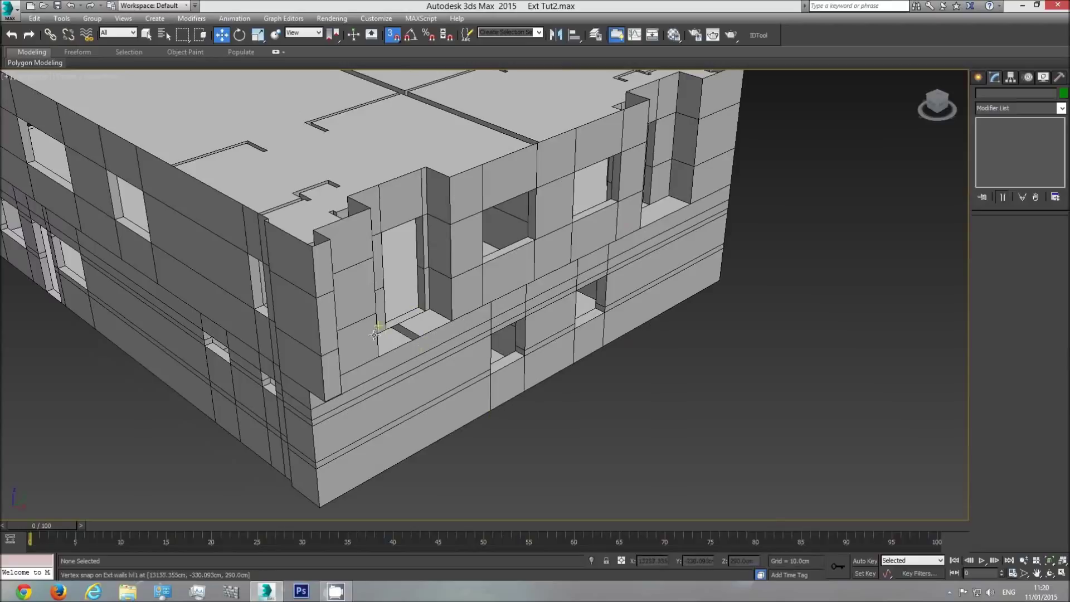
pyautogui.rightClick(727, 334)
pyautogui.click(740, 280)
# - Examine the narrow facade's recess in plan against the floor plan drawing
pyautogui.press('t')
pyautogui.scroll(-8, 643, 334)
pyautogui.moveTo(394, 394); pyautogui.dragTo(545, 397, button='middle')
pyautogui.scroll(8, 545, 398)
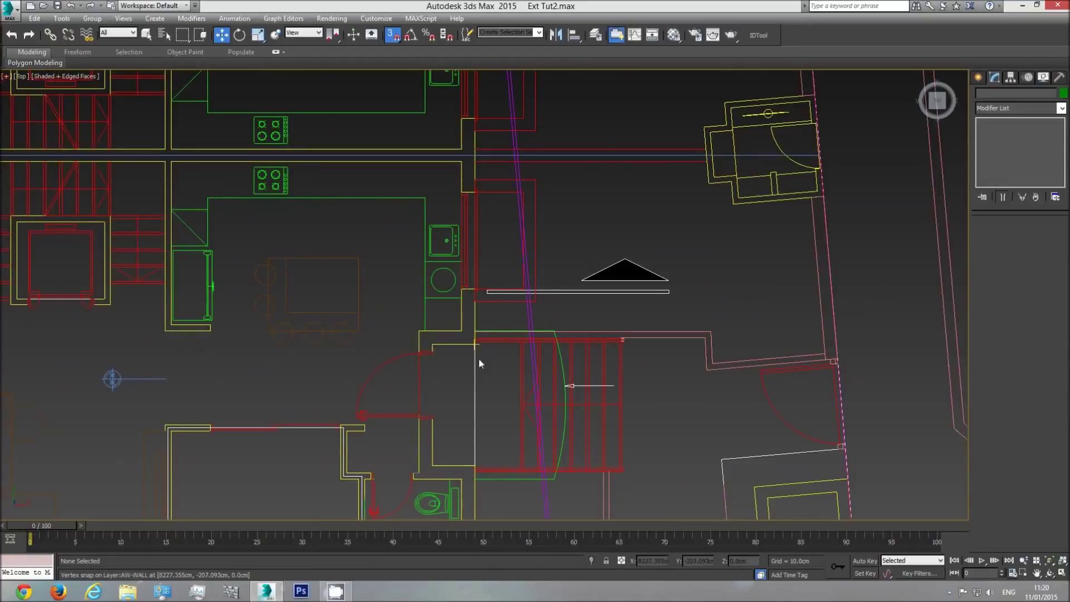
pyautogui.moveTo(779, 327); pyautogui.dragTo(162, 320, button='middle')
pyautogui.scroll(-3, 162, 321)
pyautogui.moveTo(437, 333); pyautogui.dragTo(239, 325, button='middle')
pyautogui.scroll(-2, 239, 324)
pyautogui.scroll(6, 588, 329)
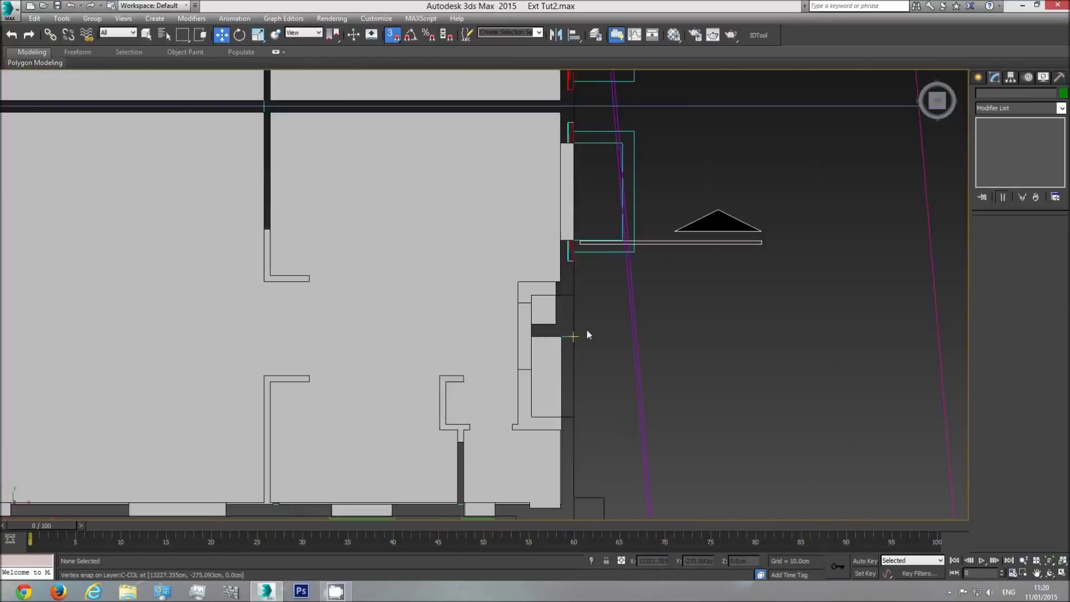
# - Bridge the two opposite lower wall edges of the first recessed opening in Ext walls lvl1 to close its floor gap
pyautogui.click(1050, 574)
pyautogui.moveTo(513, 314); pyautogui.dragTo(468, 259)
pyautogui.rightClick(525, 221)
pyautogui.moveTo(526, 239); pyautogui.dragTo(512, 303, button='middle')
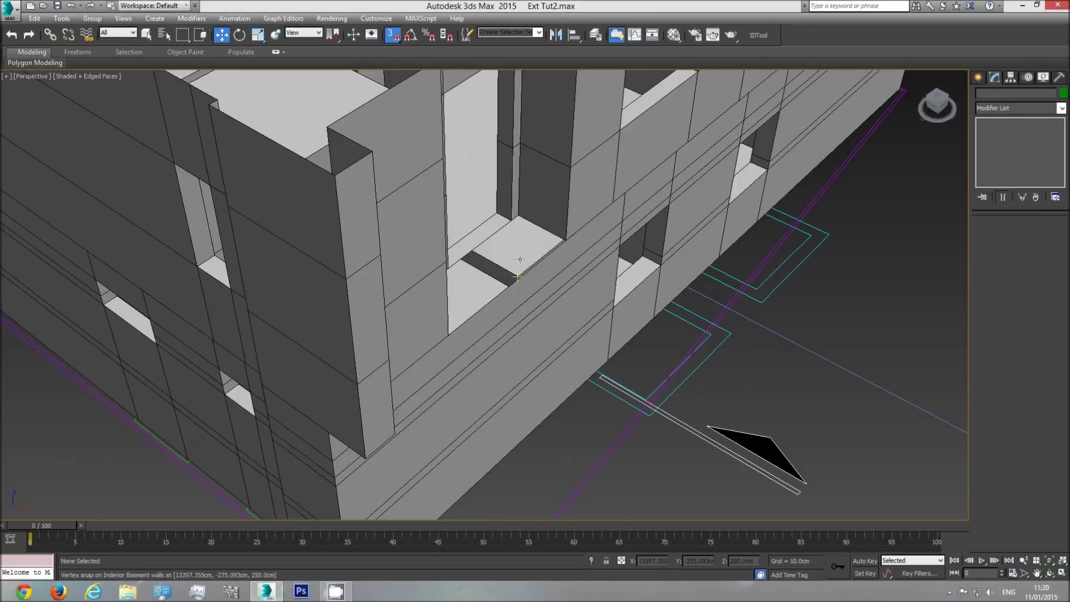
pyautogui.click(539, 218)
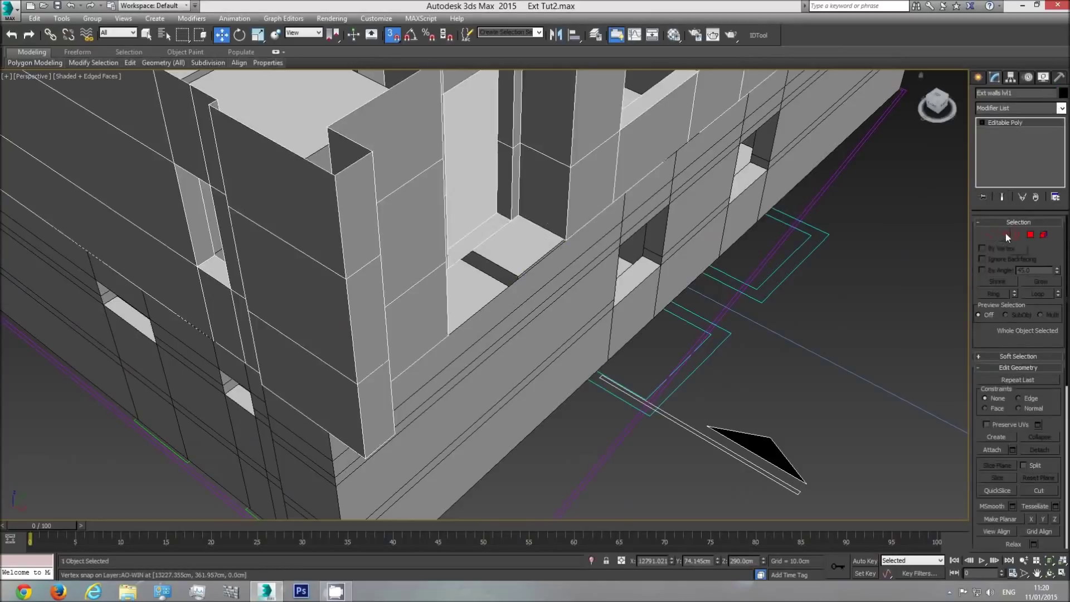
pyautogui.click(1003, 234)
pyautogui.click(547, 232)
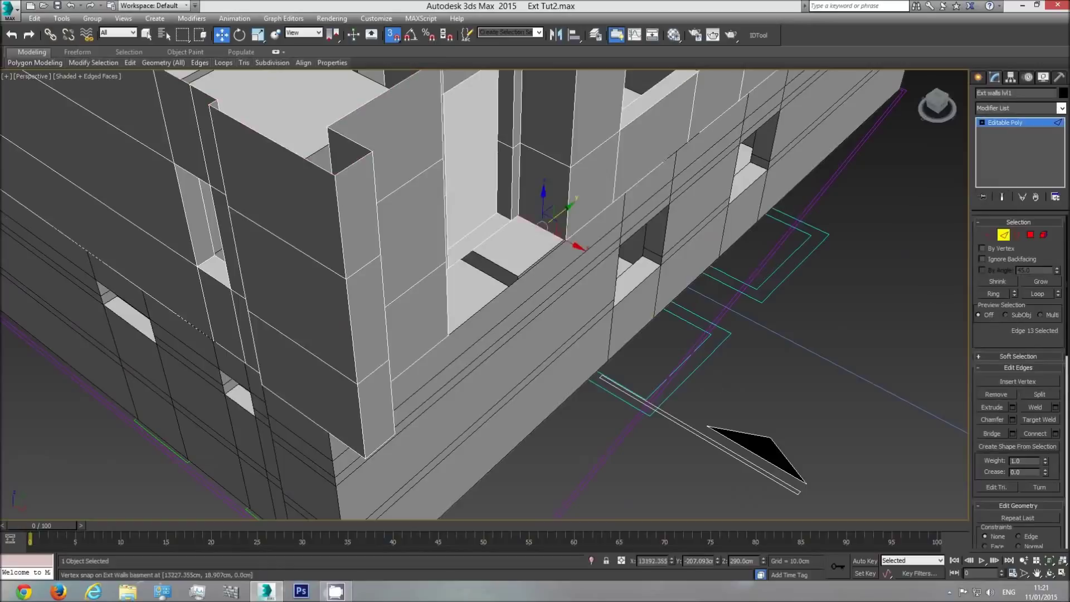
pyautogui.click(1050, 573)
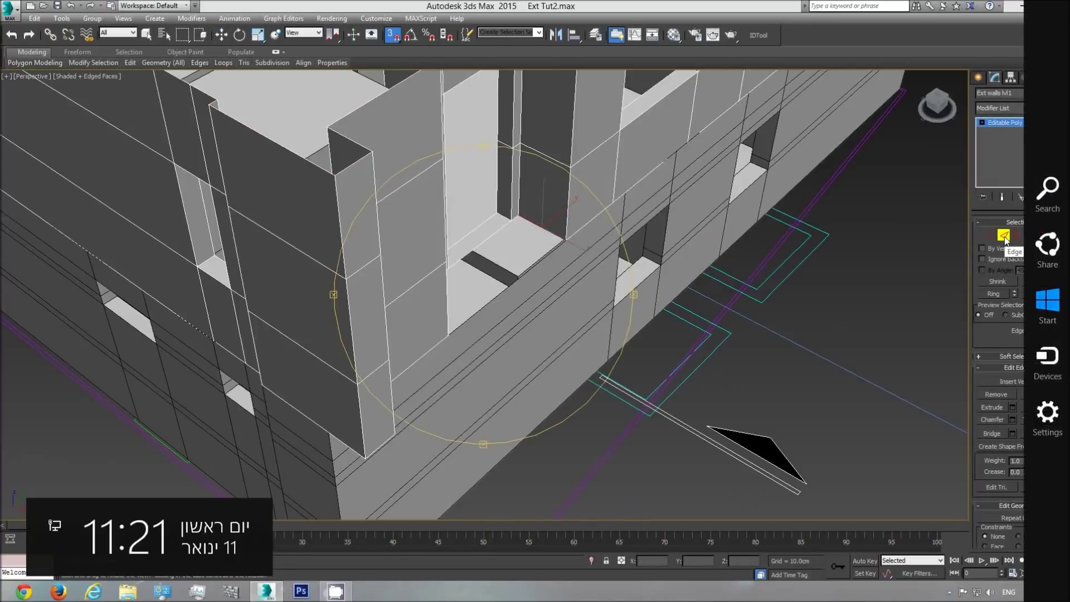
pyautogui.moveTo(491, 303); pyautogui.dragTo(406, 179)
pyautogui.rightClick(406, 180)
pyautogui.keyDown('ctrl'); pyautogui.click(407, 165); pyautogui.keyUp('ctrl')
pyautogui.press('F3')
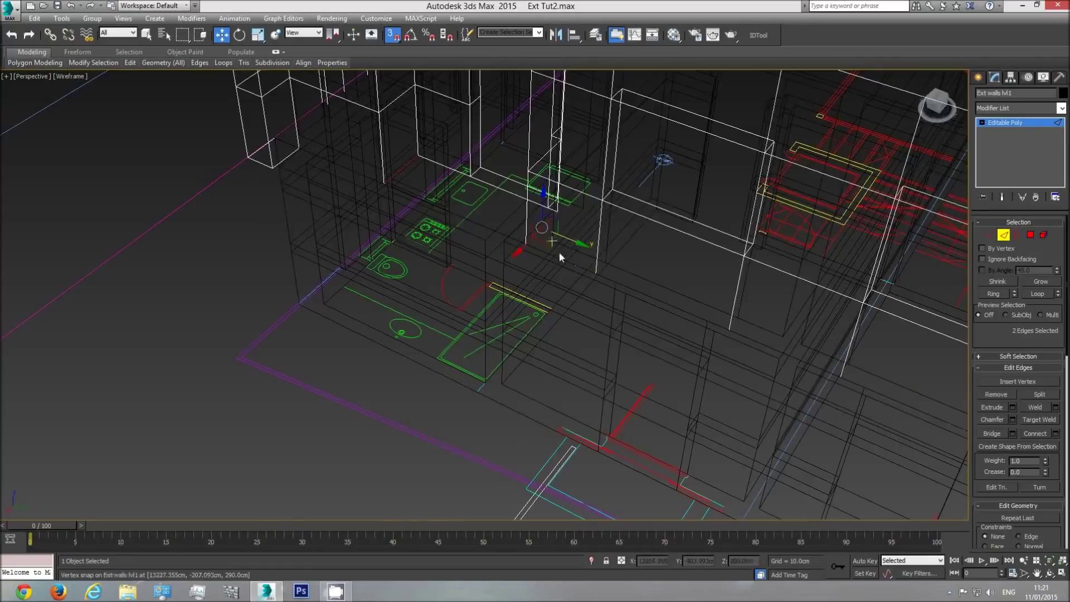
pyautogui.click(146, 35)
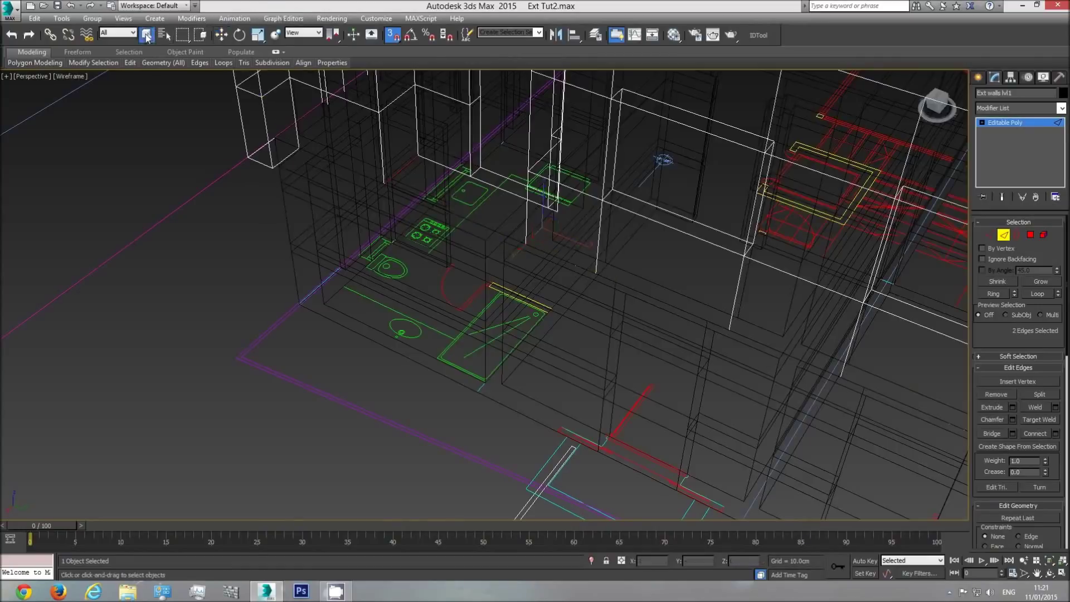
pyautogui.click(393, 35)
pyautogui.press('F3')
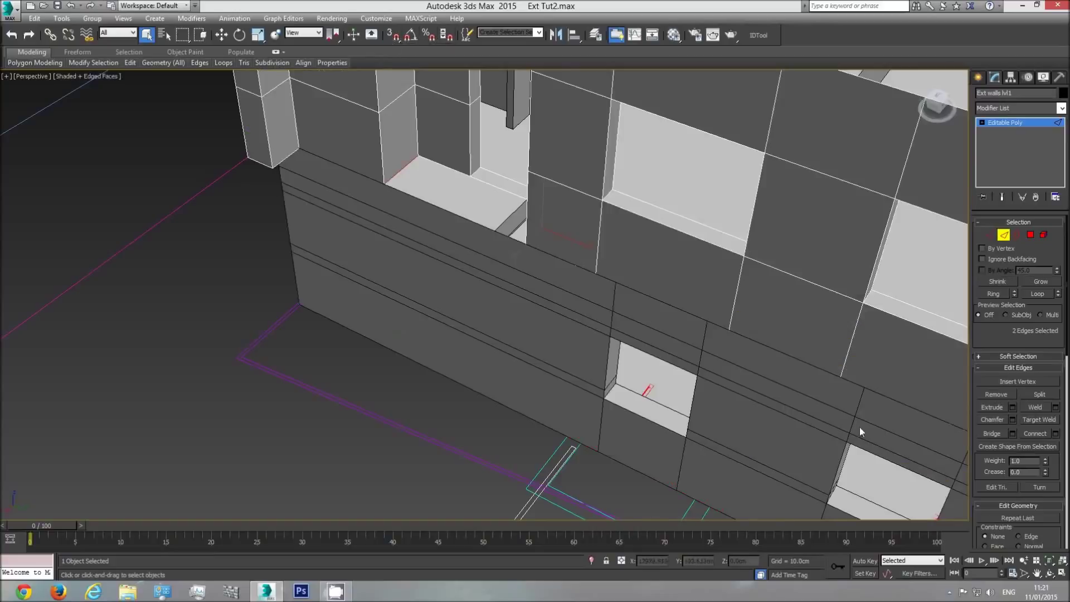
pyautogui.click(997, 435)
pyautogui.moveTo(456, 227); pyautogui.dragTo(468, 295, button='middle')
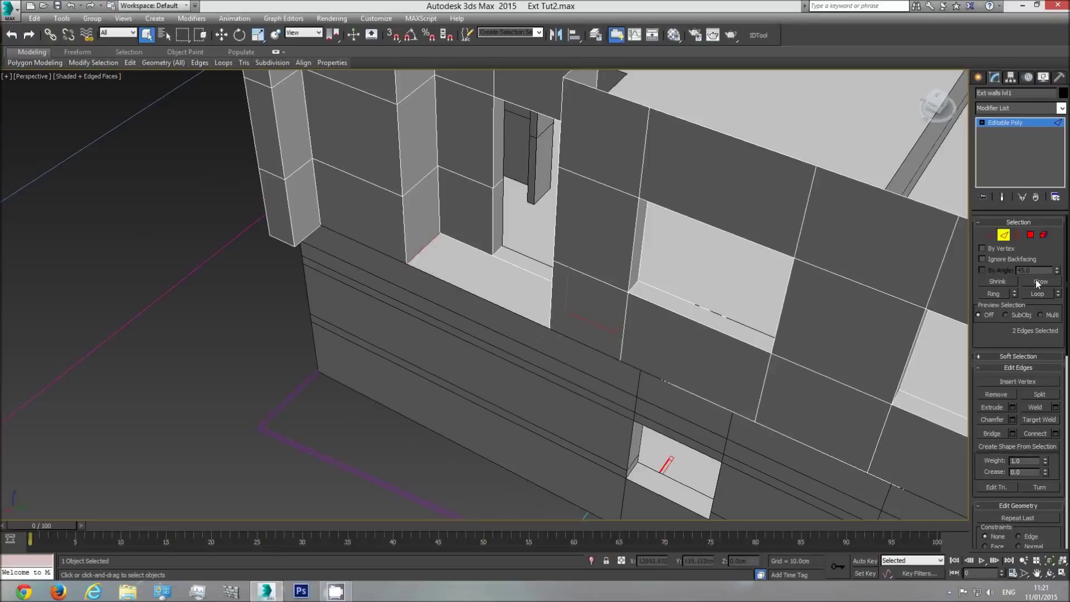
# - Check the bridged polygon, leave sub-object editing, deselect the walls and compare the facade with and without edged faces
pyautogui.click(1031, 236)
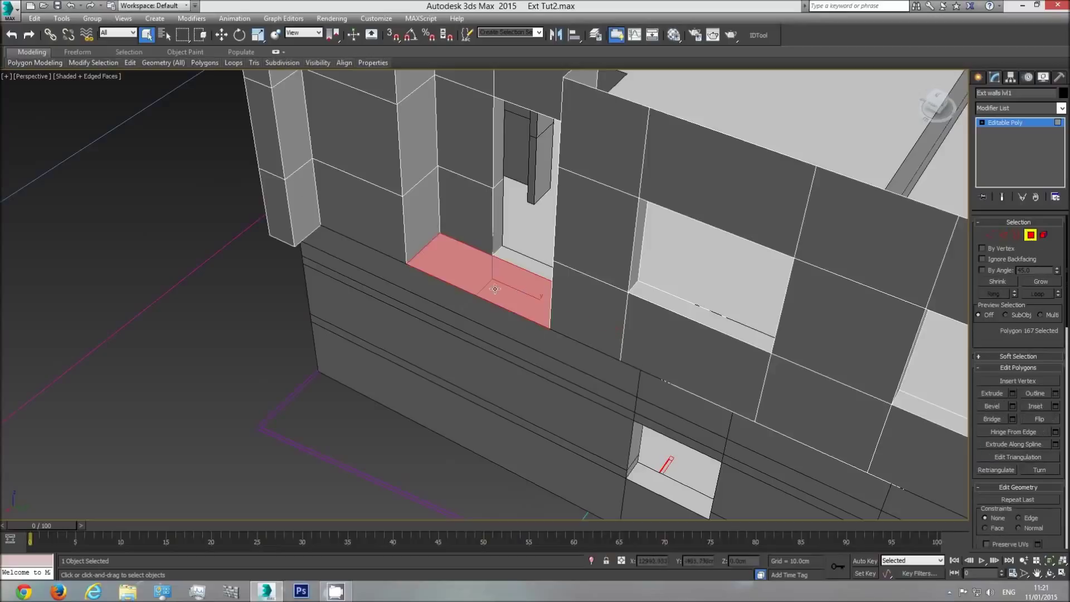
pyautogui.click(192, 388)
pyautogui.click(1018, 127)
pyautogui.click(223, 385)
pyautogui.press('F4')
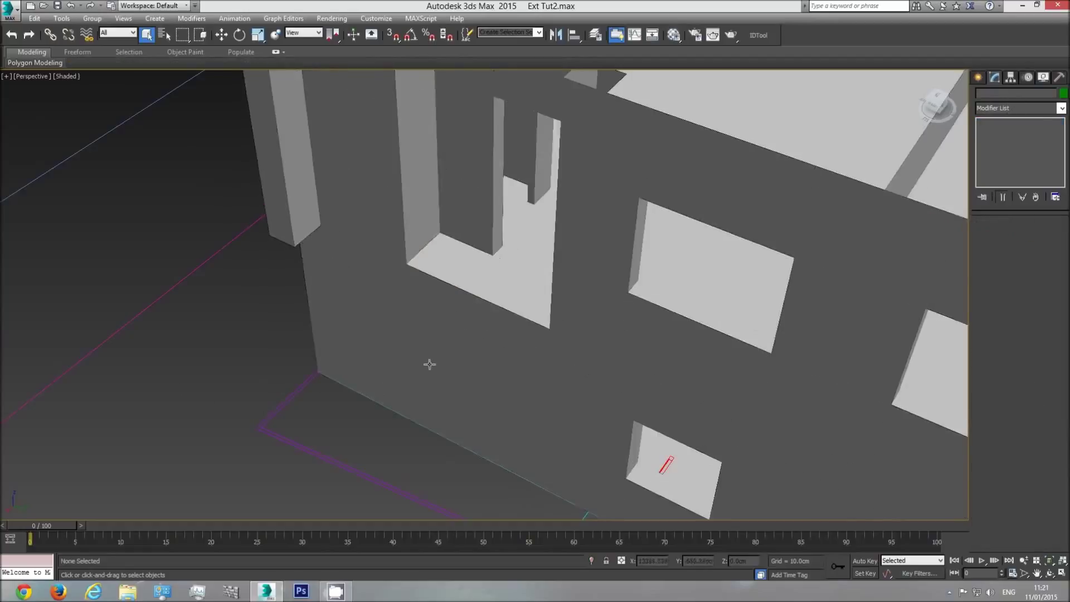
pyautogui.press('F4')
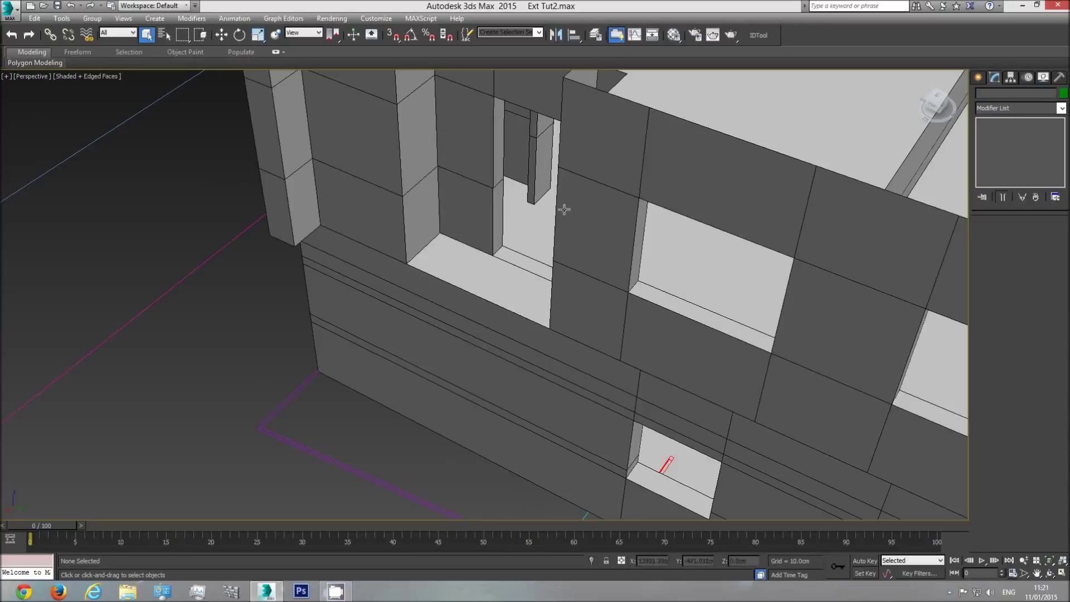
# - Bridge the opposite lower wall edges of the mirrored recess in Ext walls lvl1, then leave edge editing and deselect
pyautogui.scroll(-3, 636, 291)
pyautogui.moveTo(410, 270); pyautogui.dragTo(396, 261, button='middle')
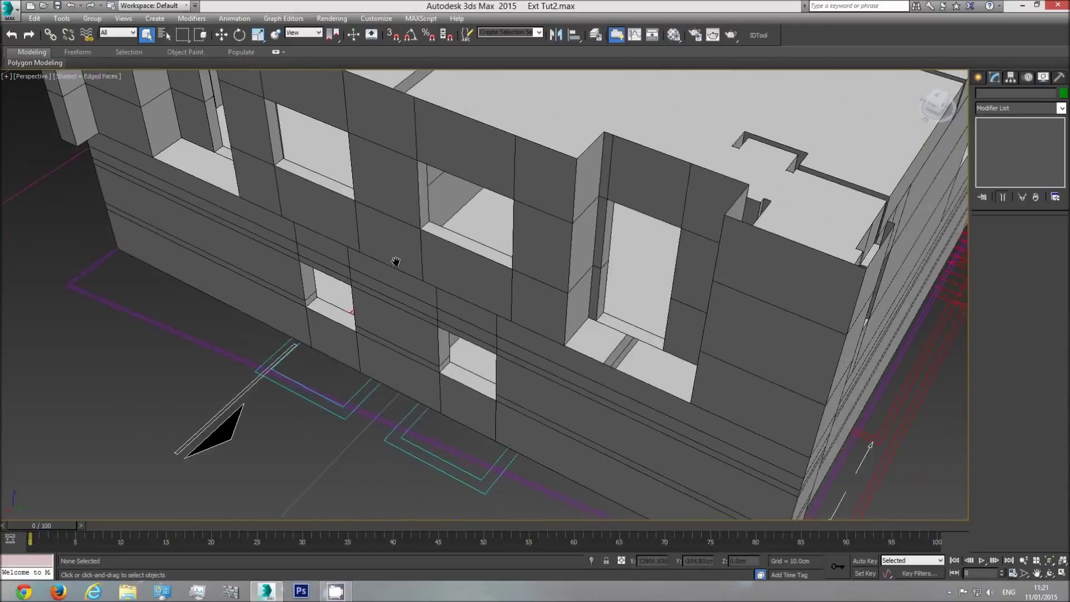
pyautogui.scroll(3, 574, 329)
pyautogui.click(577, 319)
pyautogui.click(1003, 235)
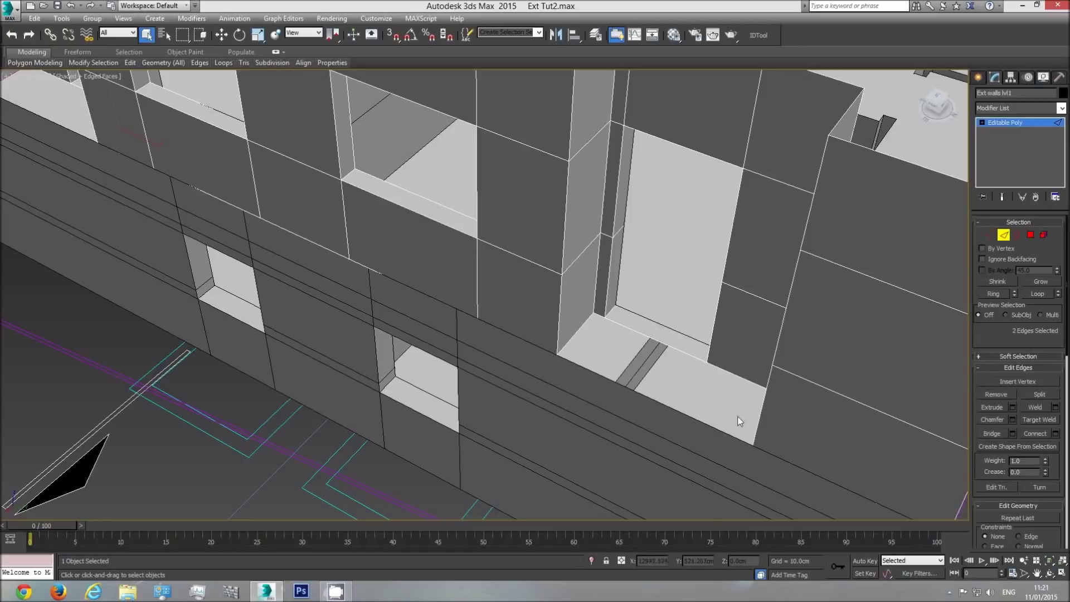
pyautogui.press('F3')
pyautogui.click(769, 415)
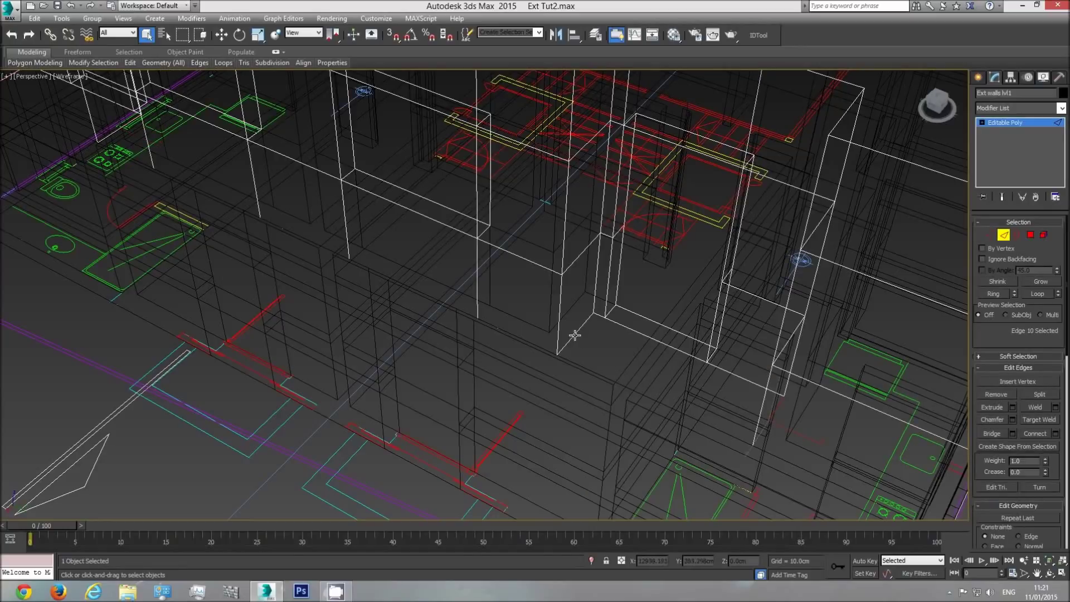
pyautogui.click(994, 433)
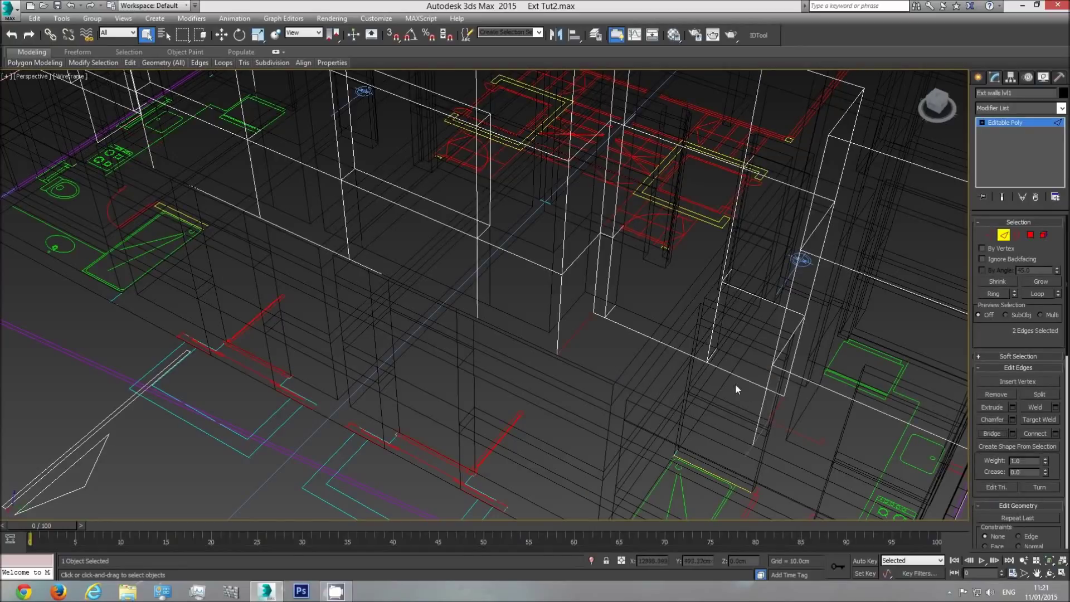
pyautogui.press('F3')
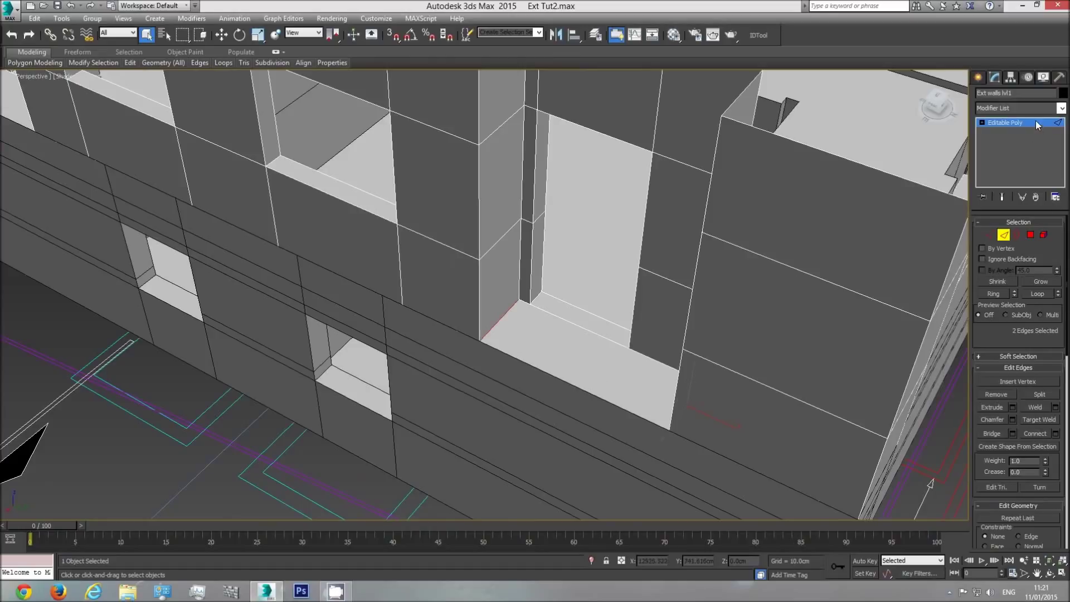
pyautogui.click(1035, 125)
pyautogui.scroll(-5, 721, 222)
pyautogui.click(704, 426)
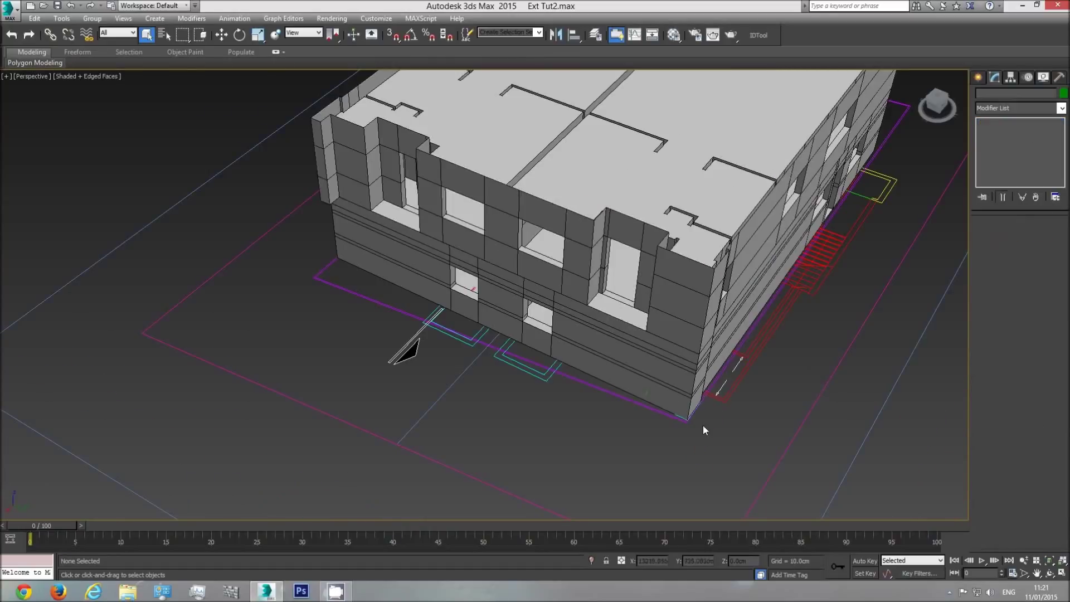
# - Turn off edged faces and review the whole building from the opposite side in perspective
pyautogui.press('F4')
pyautogui.click(1049, 573)
pyautogui.moveTo(500, 254); pyautogui.dragTo(526, 341)
pyautogui.moveTo(519, 302); pyautogui.dragTo(549, 326)
pyautogui.moveTo(524, 325); pyautogui.dragTo(563, 323, button='middle')
pyautogui.scroll(-4, 520, 321)
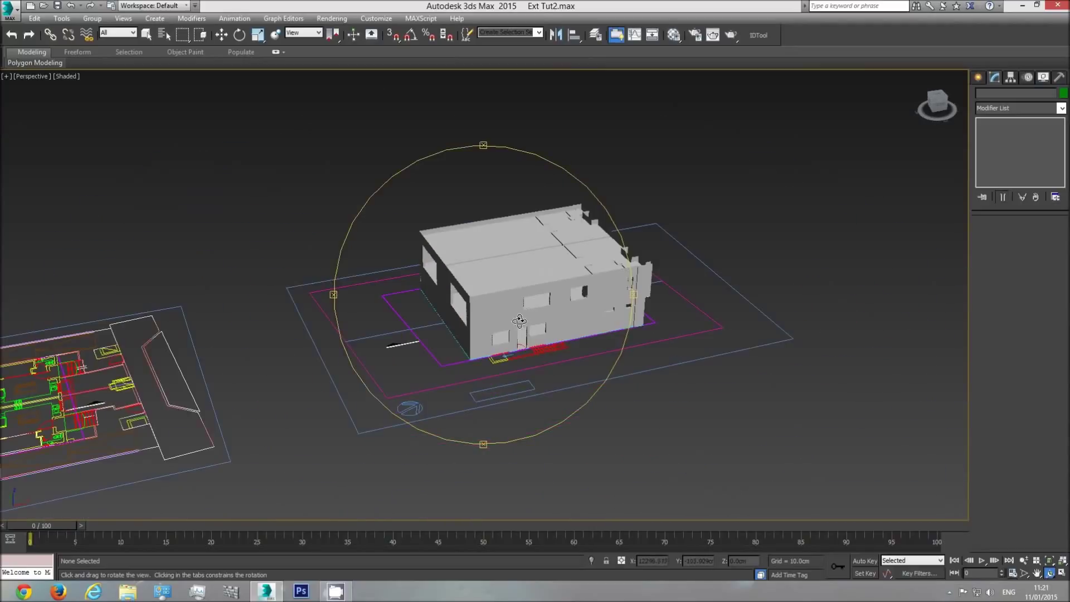
# - Review the neighbouring floor plans and the elevation and section drawings, using the top view
pyautogui.scroll(-4, 520, 321)
pyautogui.moveTo(268, 385); pyautogui.dragTo(381, 399, button='middle')
pyautogui.scroll(4, 380, 399)
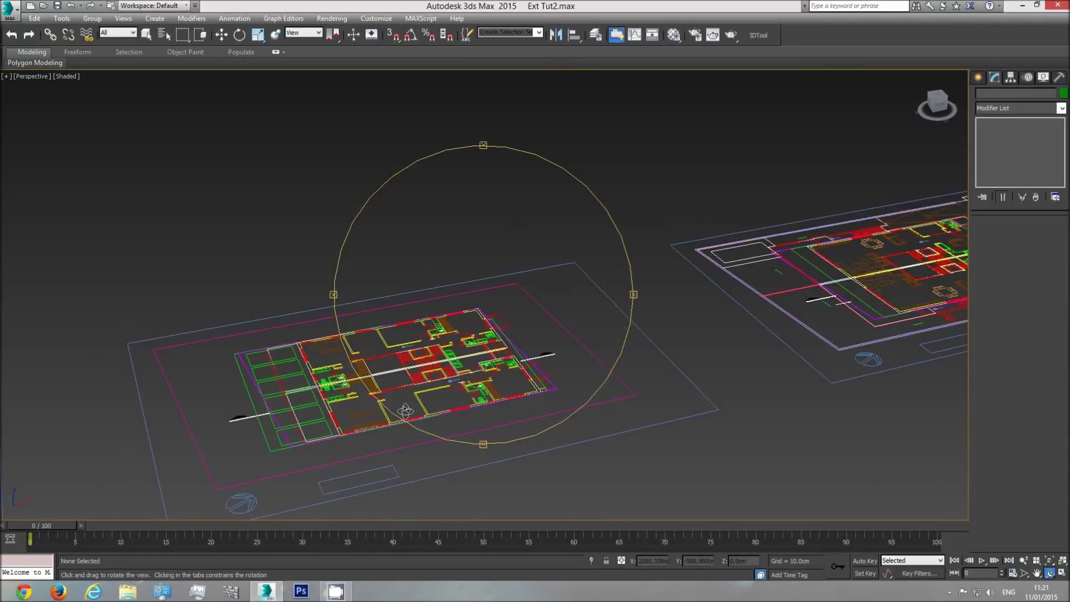
pyautogui.scroll(-4, 479, 328)
pyautogui.press('t')
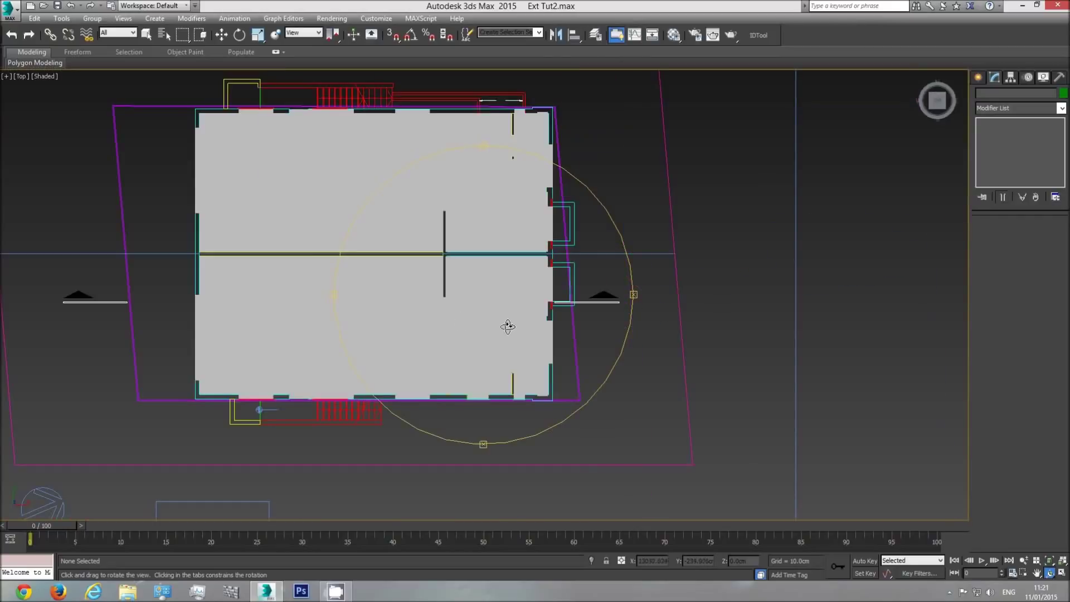
pyautogui.moveTo(355, 334); pyautogui.dragTo(632, 326, button='middle')
pyautogui.scroll(6, 566, 334)
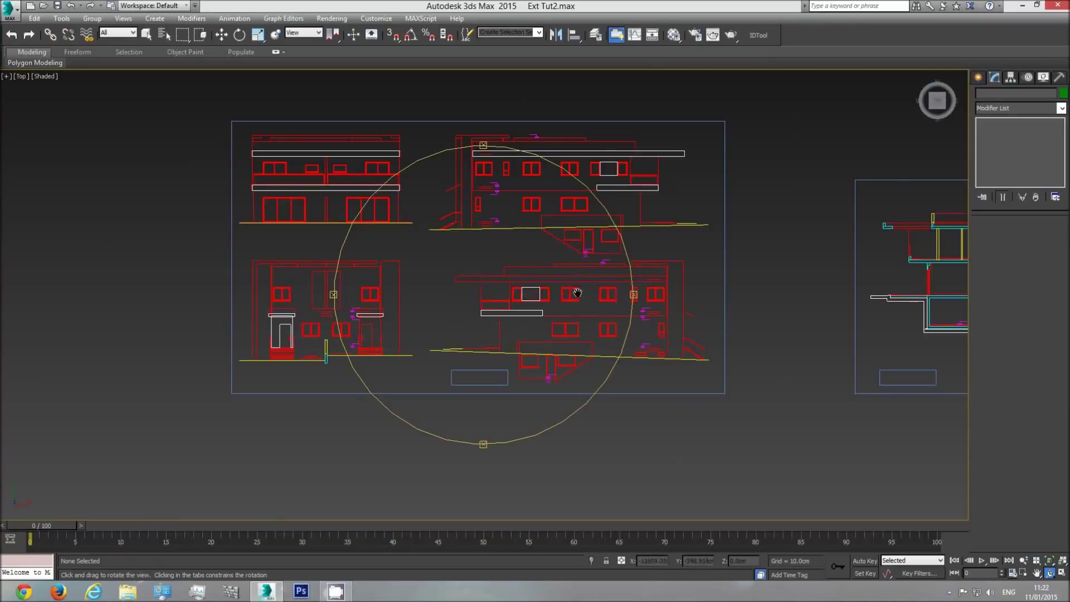
pyautogui.moveTo(577, 293); pyautogui.dragTo(473, 294, button='middle')
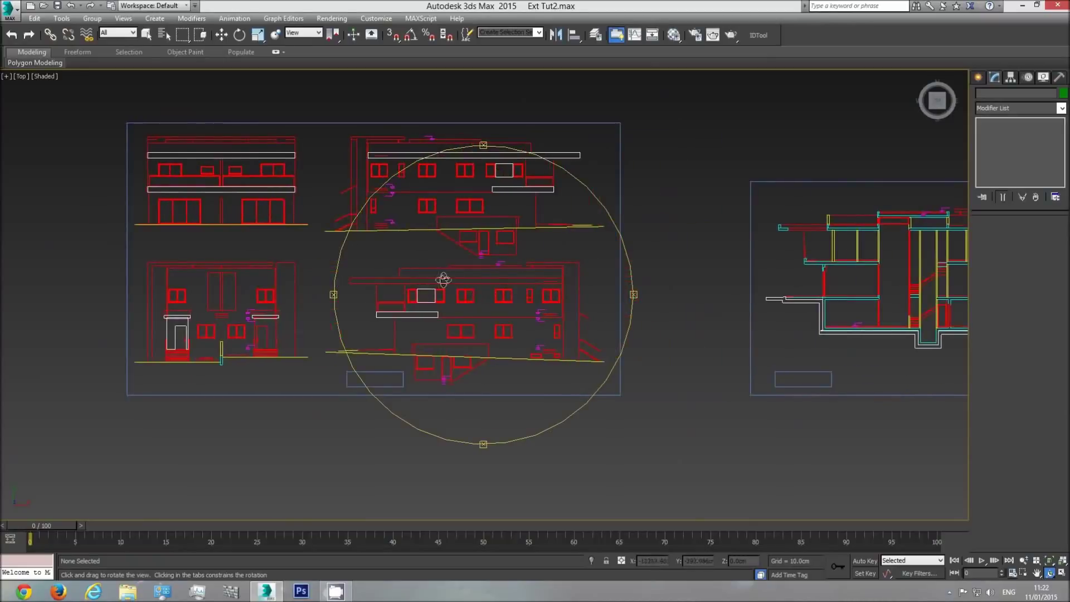
pyautogui.moveTo(528, 302); pyautogui.dragTo(458, 314)
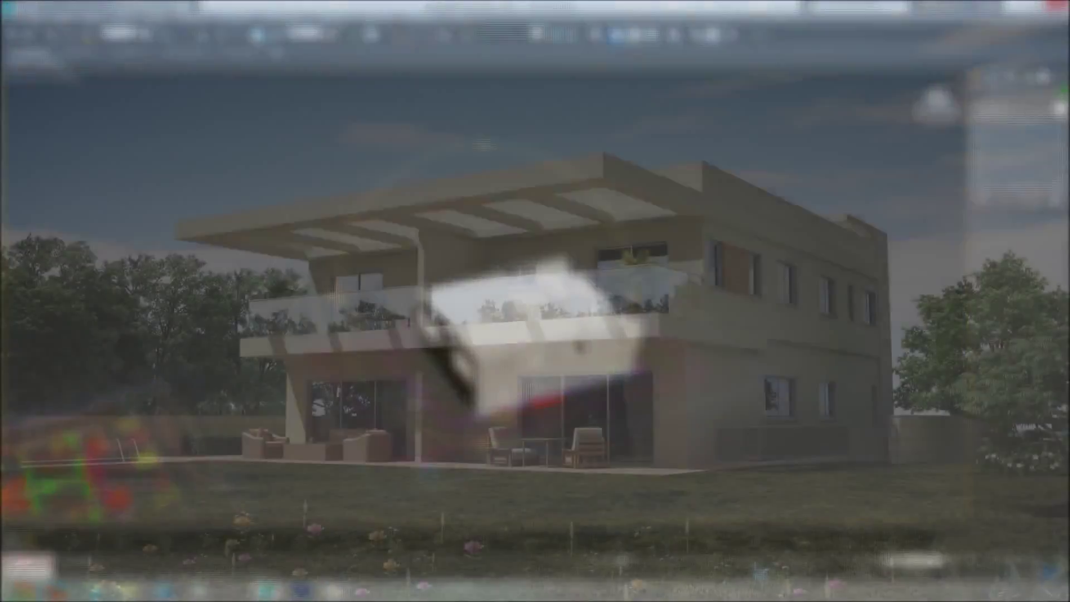